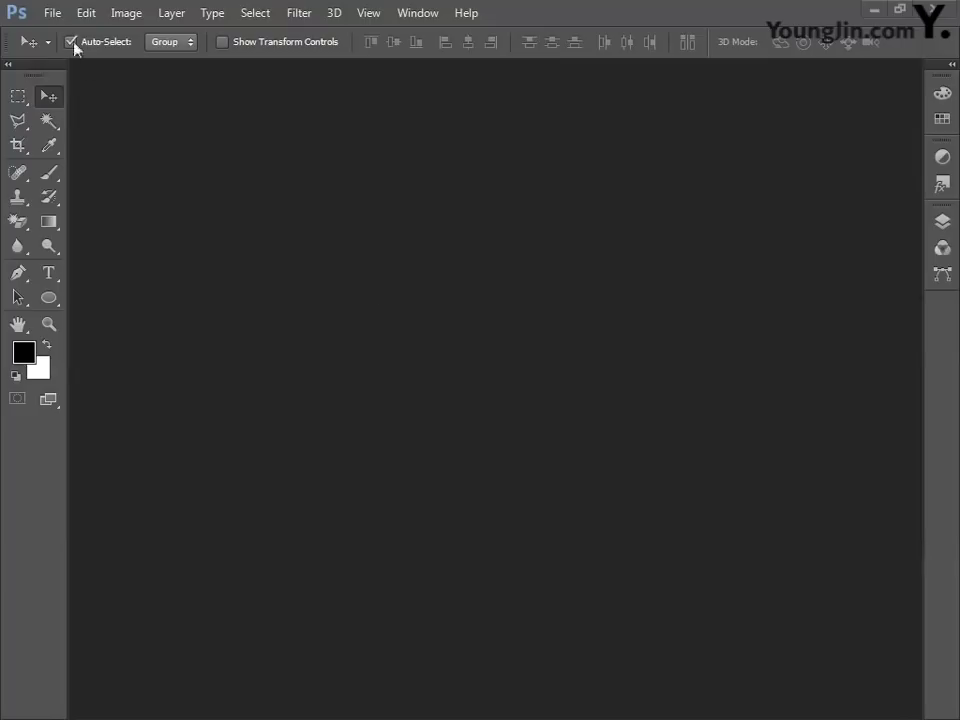
Start a new document named 포토샵작업 with a width of 166 millimeters.
{"action": "left_click", "coordinate": [52, 12]}
{"action": "left_click", "coordinate": [68, 32]}
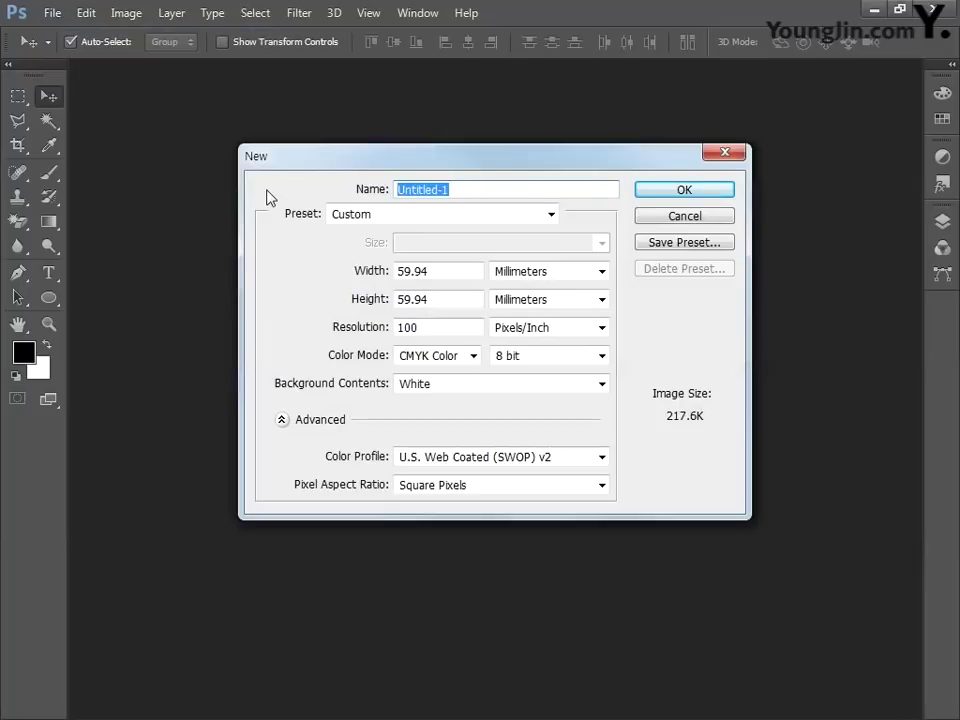
{"action": "type", "text": "포토샵작업"}
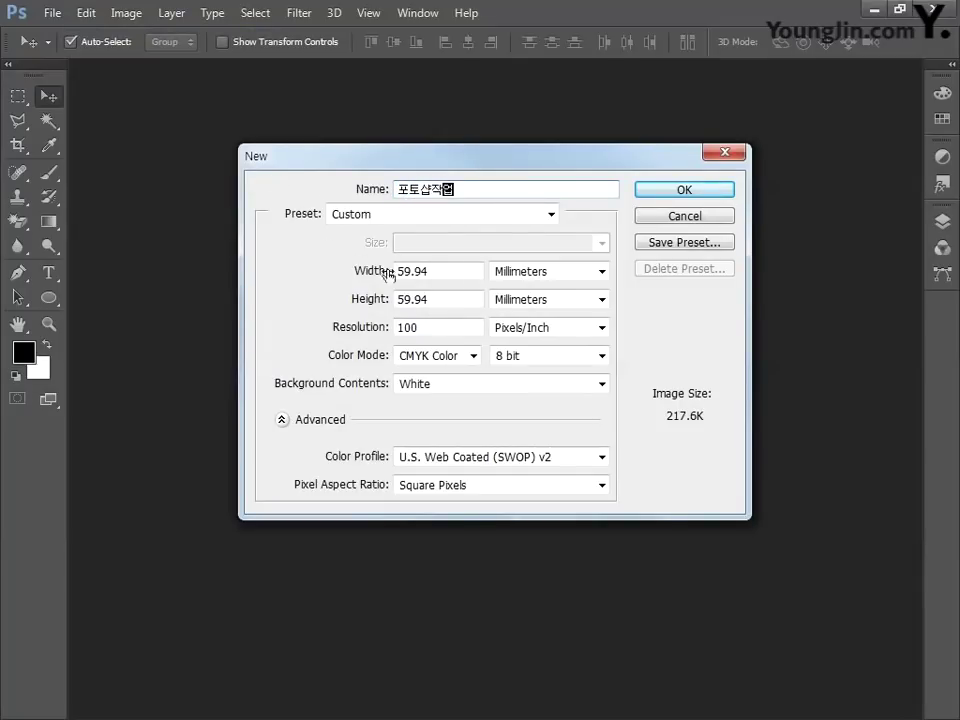
{"action": "left_click_drag", "start_coordinate": [448, 272], "coordinate": [245, 272]}
{"action": "type", "text": "166"}
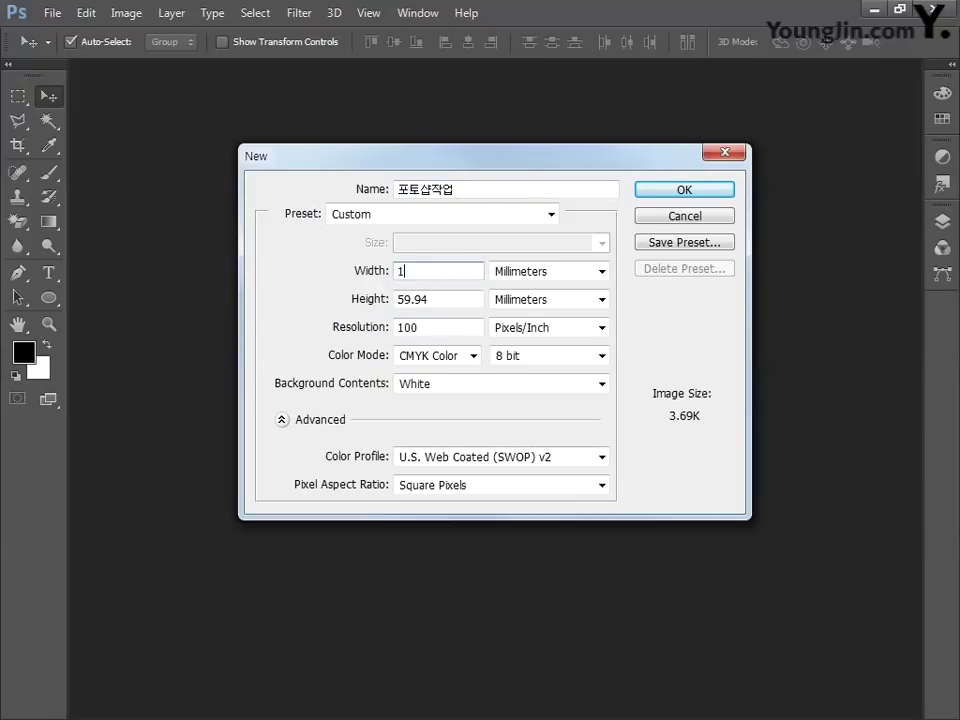
{"action": "left_click", "coordinate": [535, 272]}
{"action": "left_click", "coordinate": [544, 334]}
Set the new document's height to 246 millimeters and create it.
{"action": "left_click", "coordinate": [439, 300]}
{"action": "left_click_drag", "start_coordinate": [439, 300], "coordinate": [279, 315]}
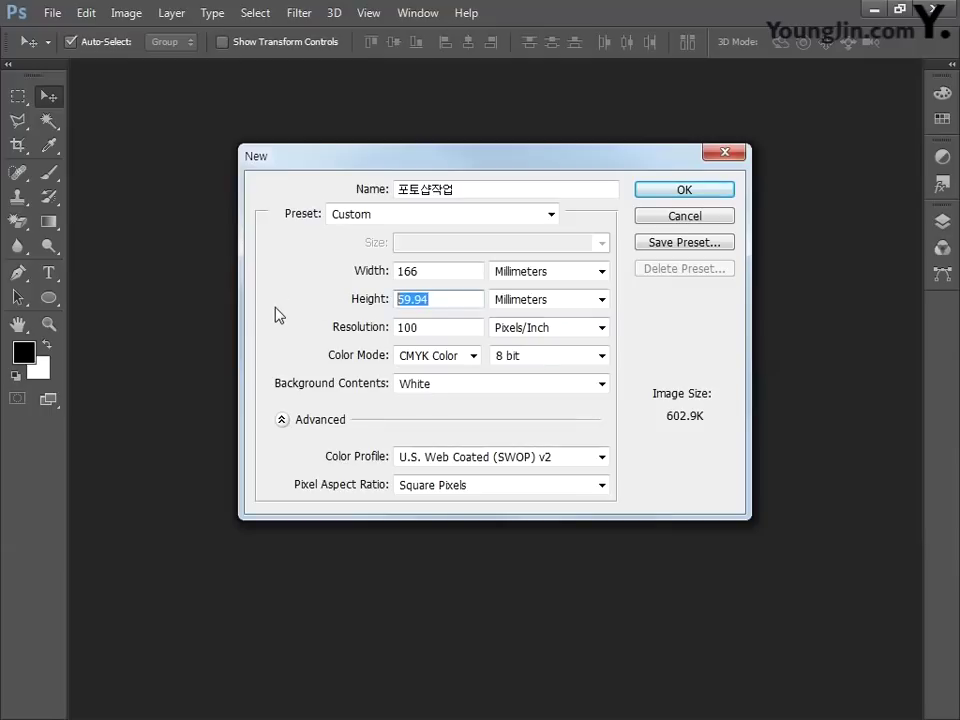
{"action": "type", "text": "246"}
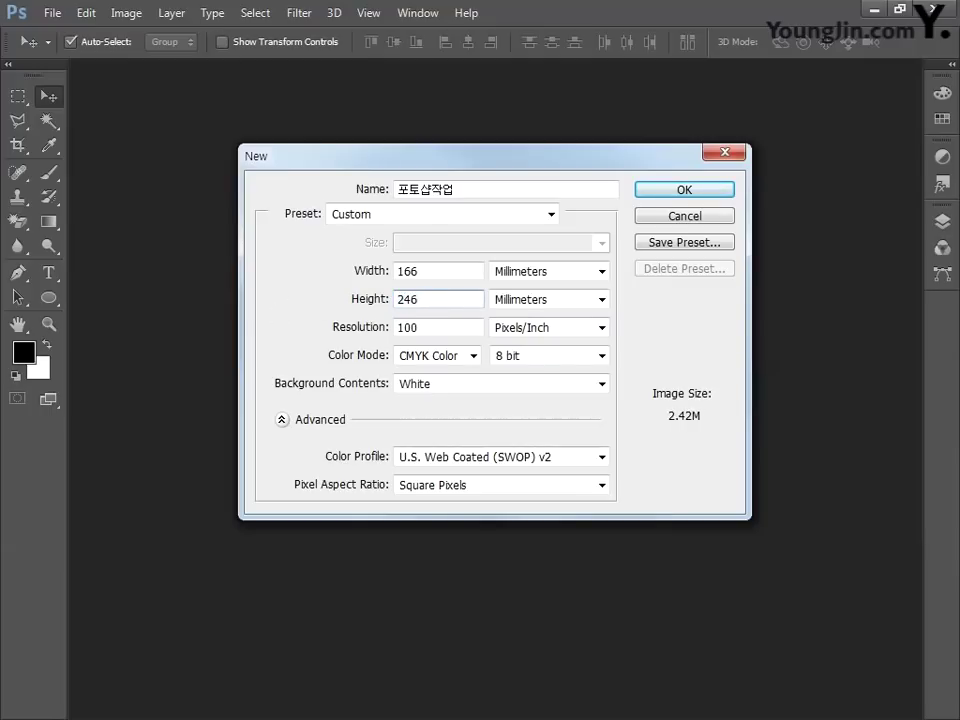
{"action": "left_click", "coordinate": [535, 302]}
{"action": "left_click", "coordinate": [521, 363]}
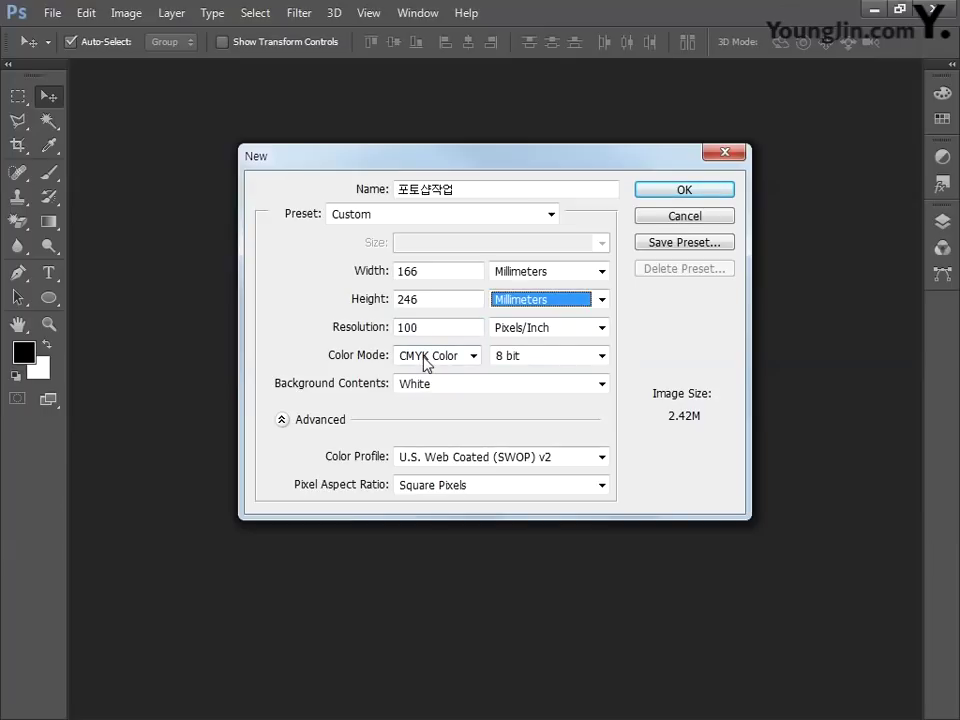
{"action": "left_click", "coordinate": [670, 192]}
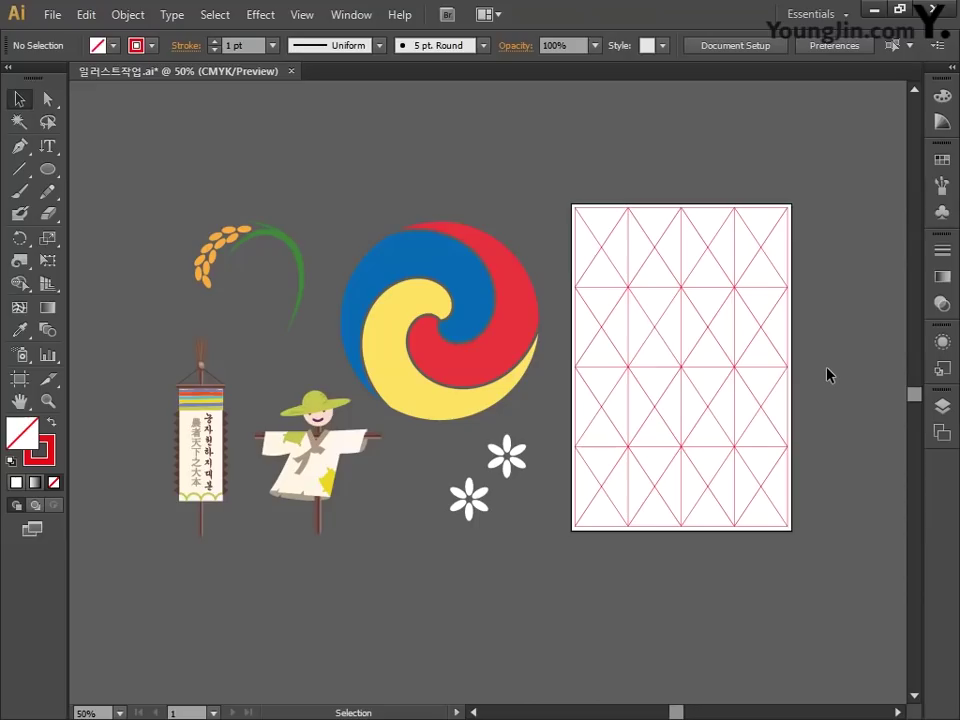
Switch to Illustrator, unlock the 그리드 layer and copy the entire red grid on the artboard.
{"action": "left_click", "coordinate": [942, 407]}
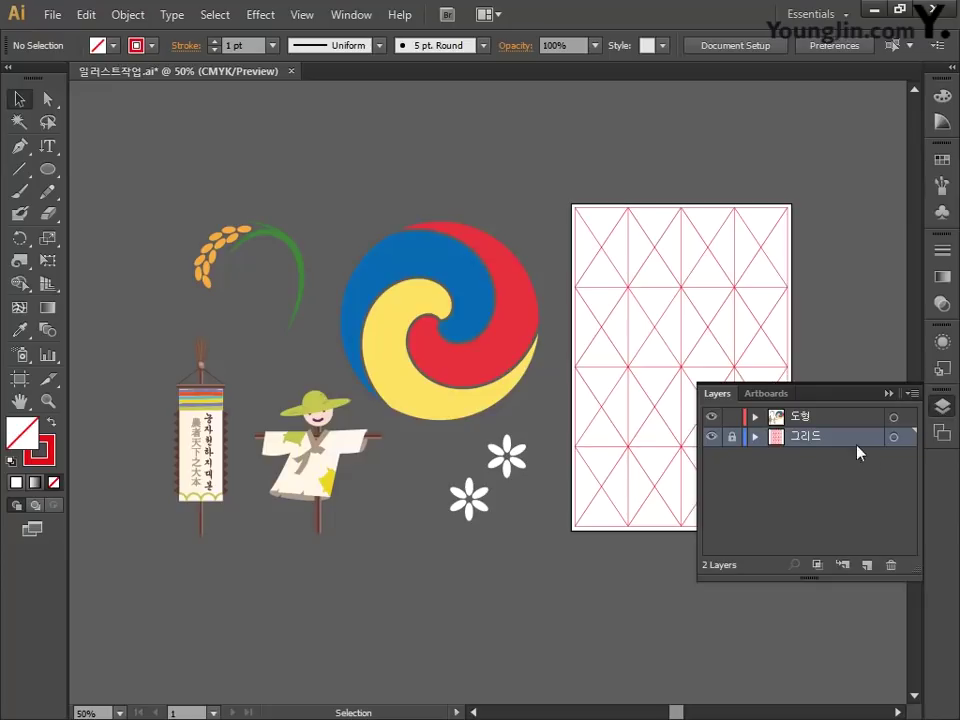
{"action": "left_click", "coordinate": [731, 437]}
{"action": "left_click", "coordinate": [940, 407]}
{"action": "left_click_drag", "start_coordinate": [557, 178], "coordinate": [872, 589]}
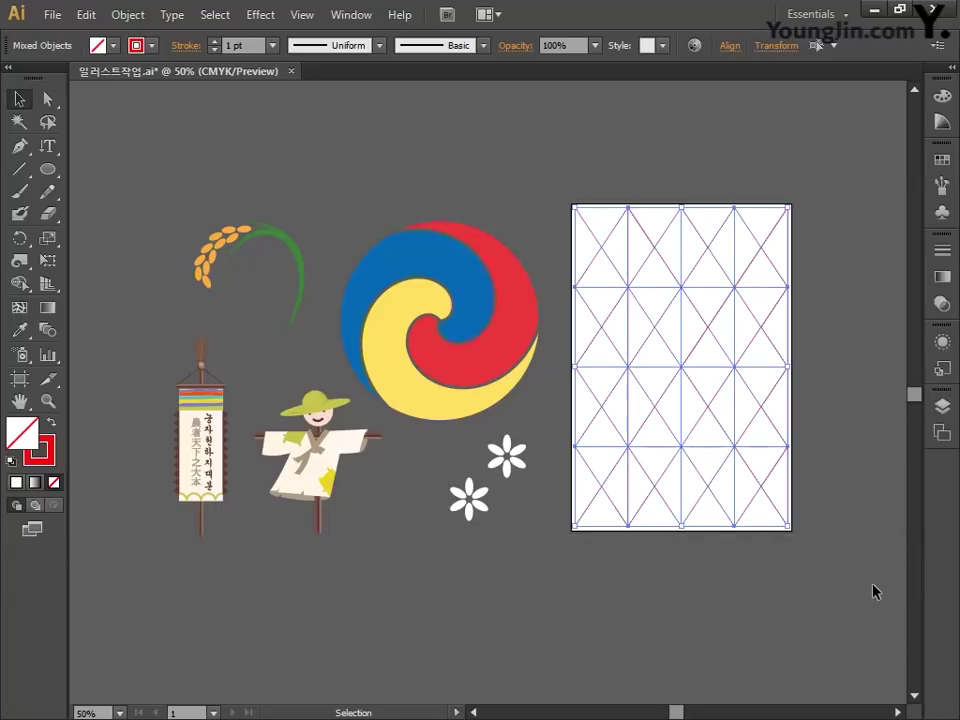
{"action": "key", "text": "v"}
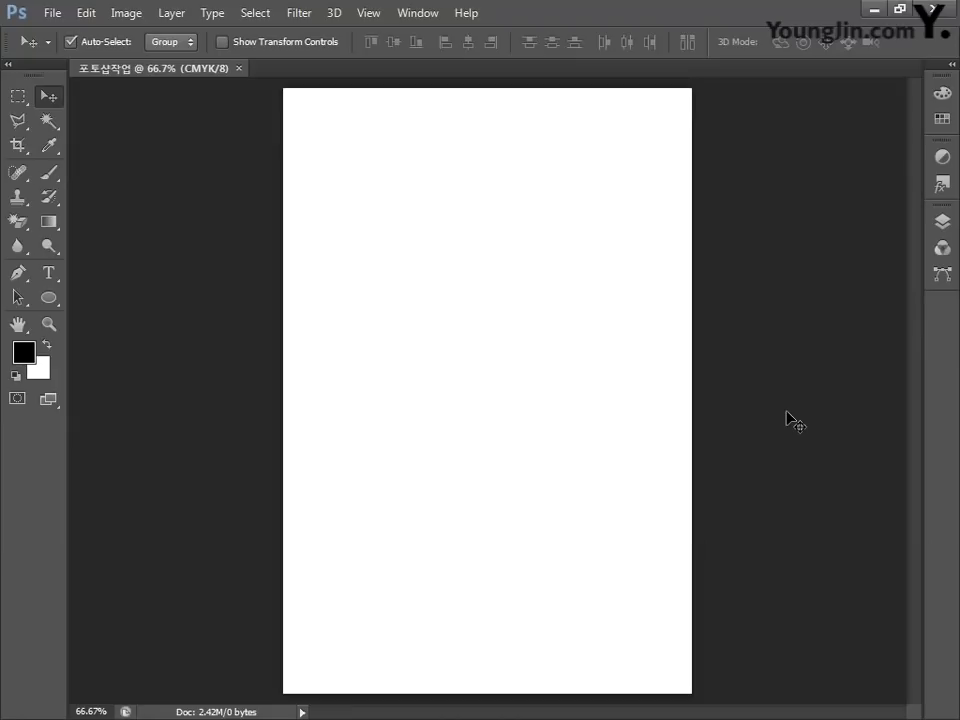
Switch to Photoshop and paste the copied grid into the 포토샵작업 document as Pixels.
{"action": "key", "text": "ctrl+v"}
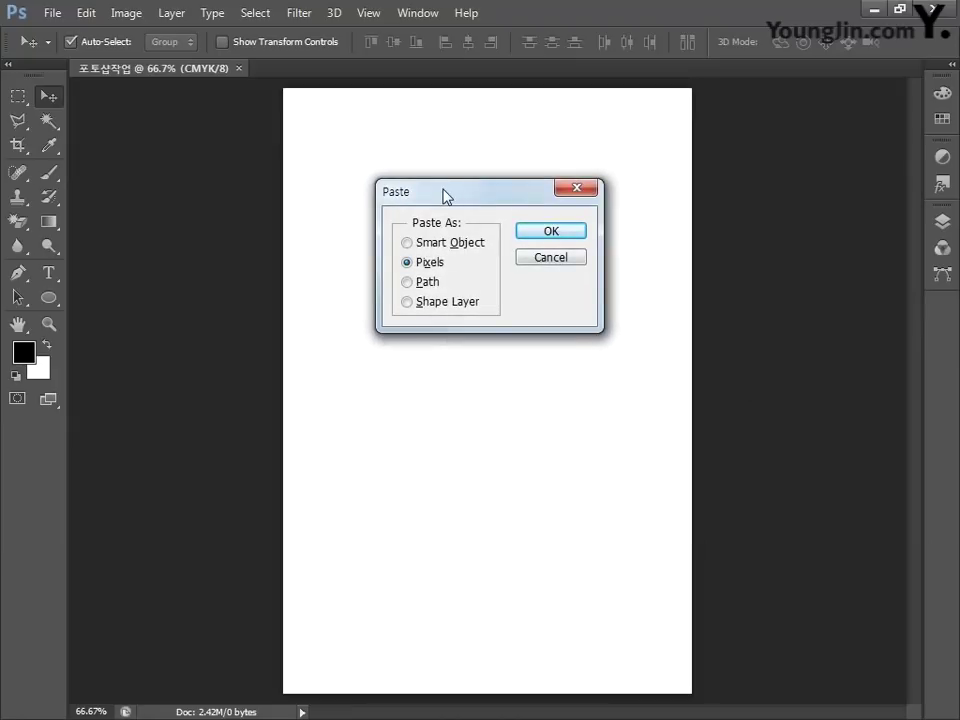
{"action": "left_click", "coordinate": [549, 233]}
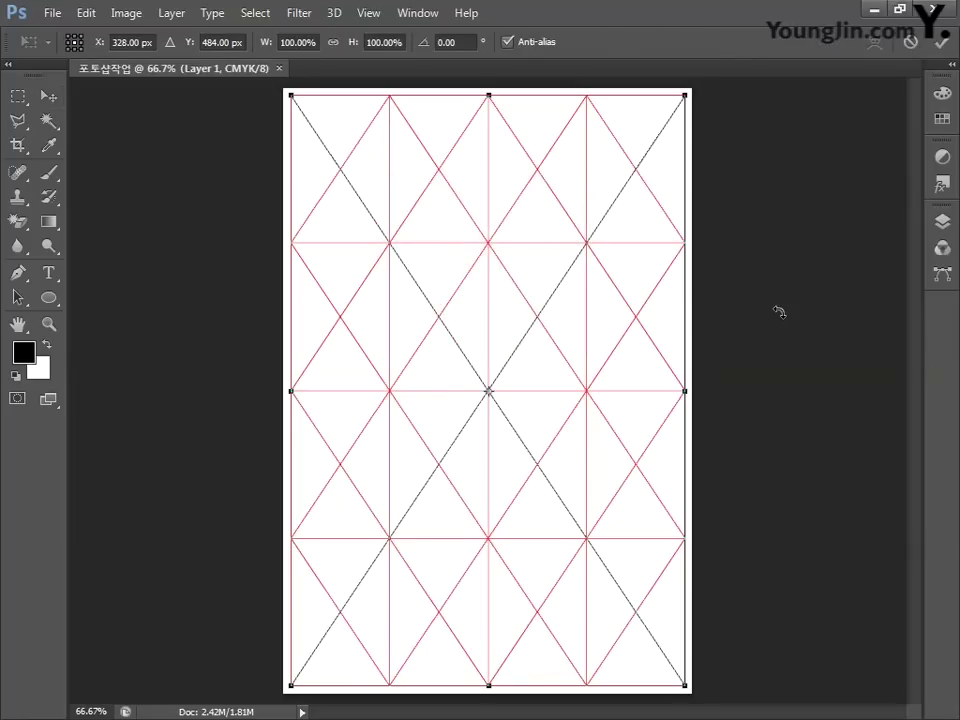
{"action": "key", "text": "Return"}
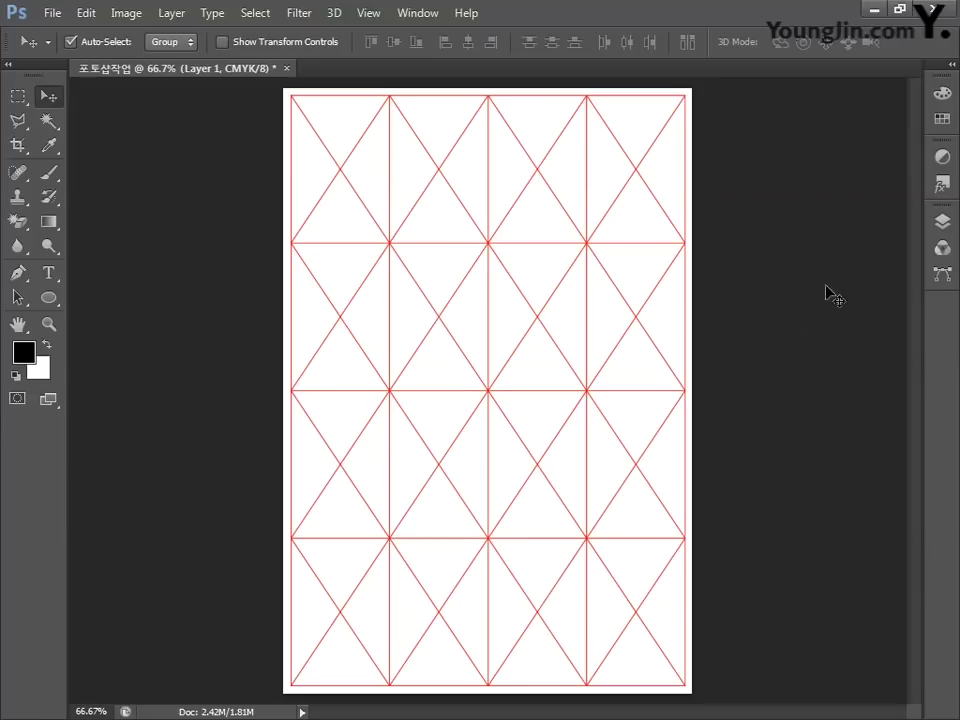
Align the pasted grid layer with the Background layer by vertical and horizontal centers.
{"action": "left_click", "coordinate": [943, 222]}
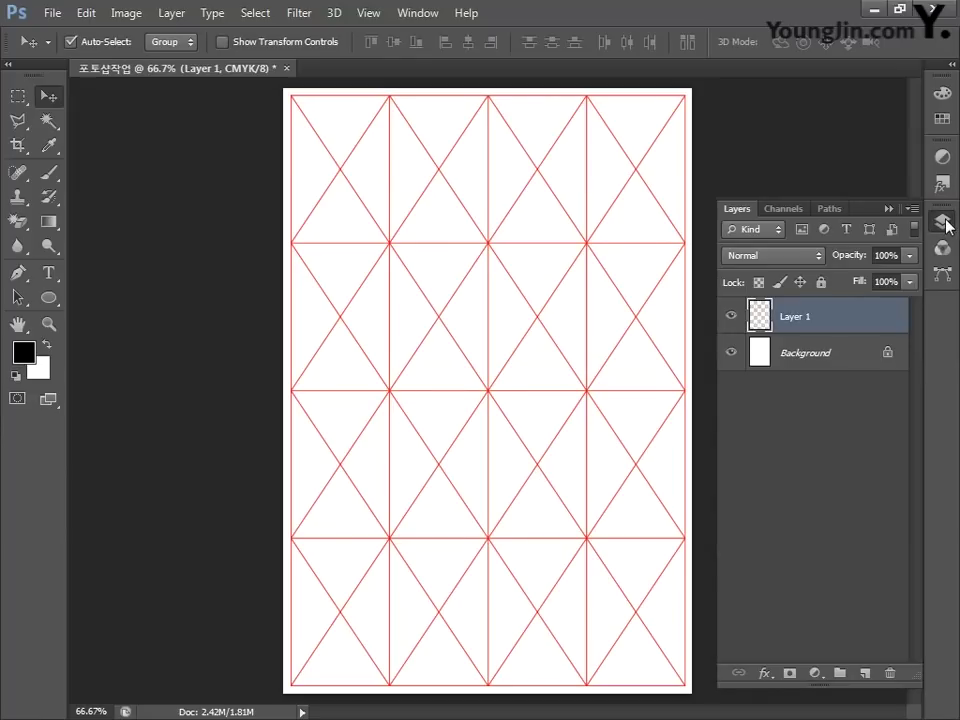
{"action": "left_click", "coordinate": [843, 357], "text": "shift"}
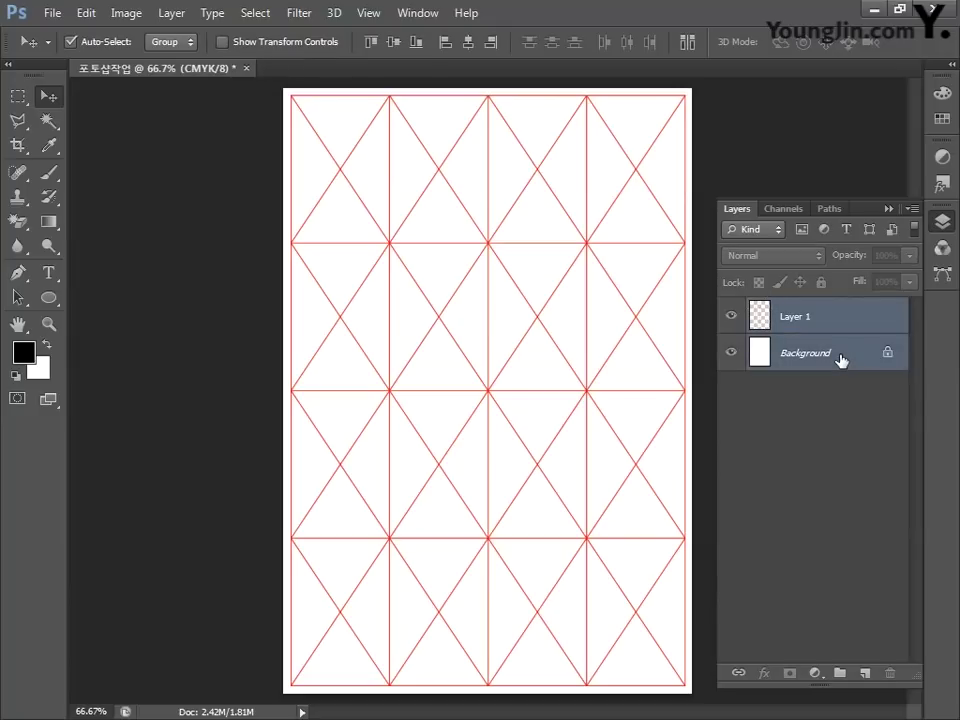
{"action": "left_click", "coordinate": [392, 46]}
{"action": "left_click", "coordinate": [473, 45]}
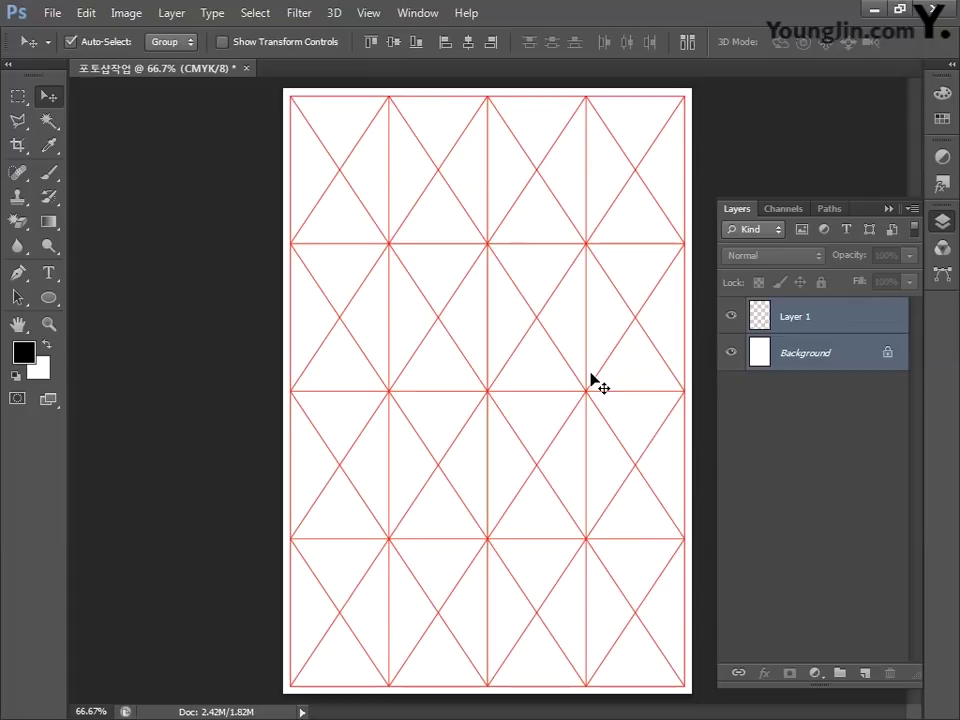
Rename the grid layer to 그리드 and lock all its attributes.
{"action": "left_click", "coordinate": [795, 318]}
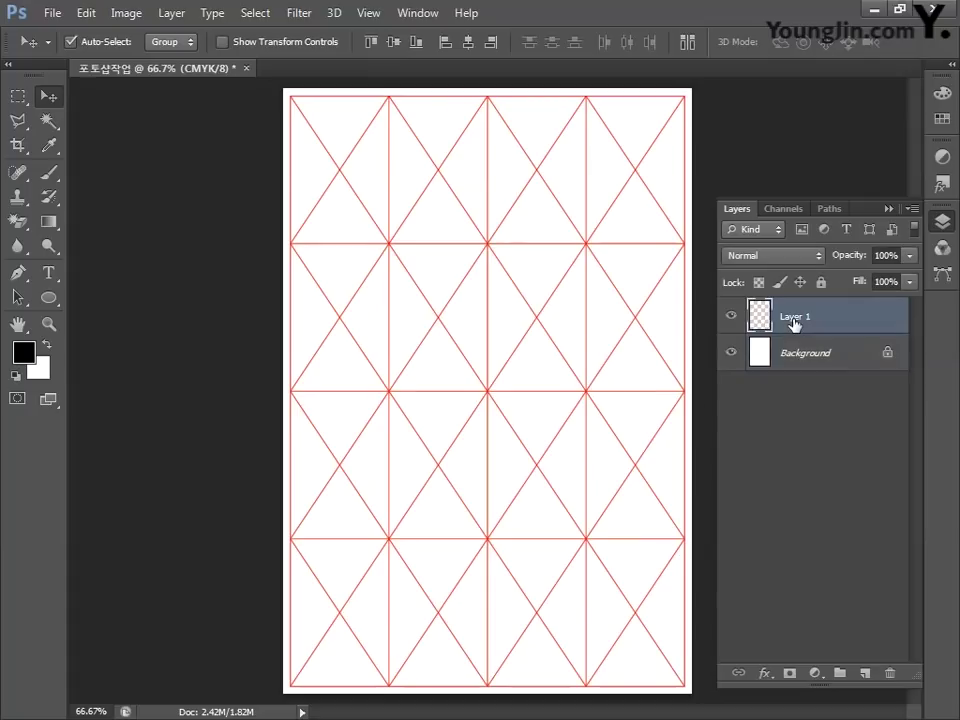
{"action": "double_click", "coordinate": [795, 317]}
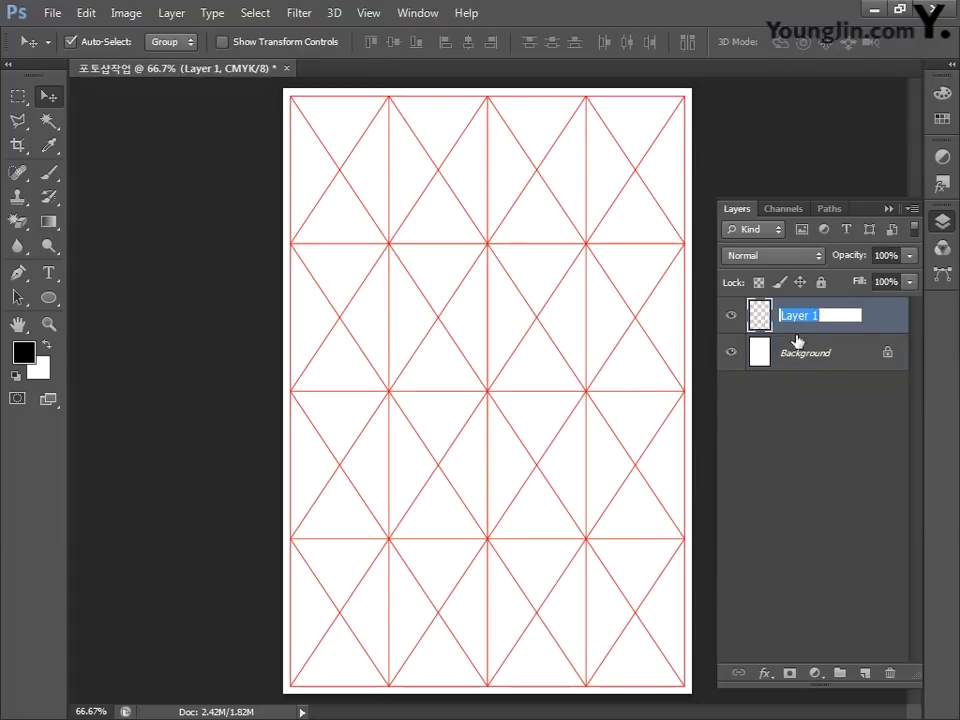
{"action": "type", "text": "그리드"}
{"action": "key", "text": "Return"}
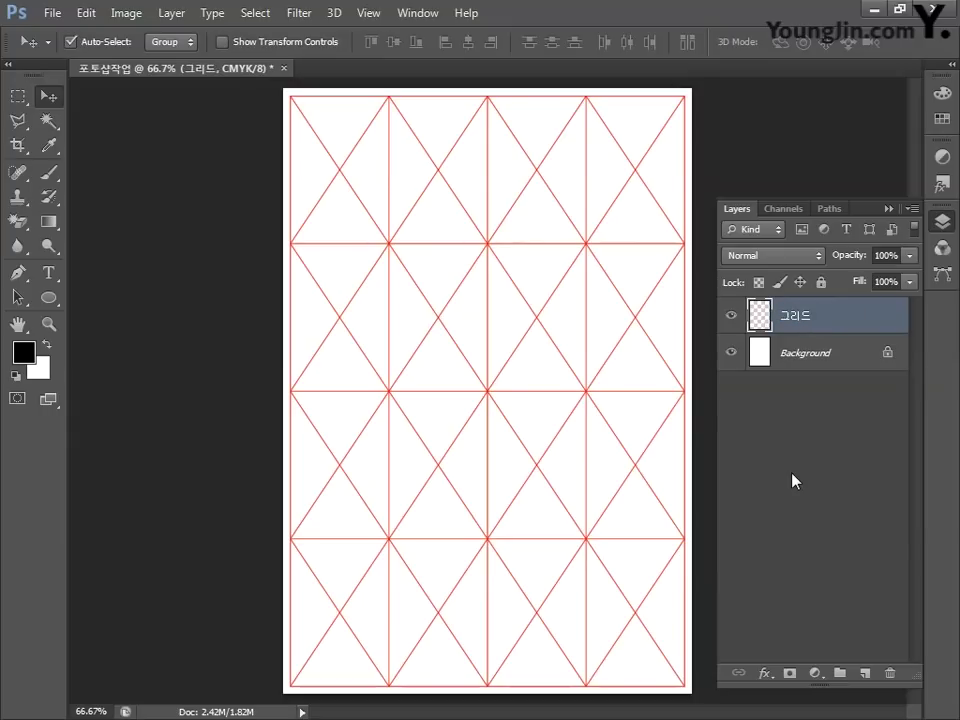
{"action": "left_click", "coordinate": [820, 282]}
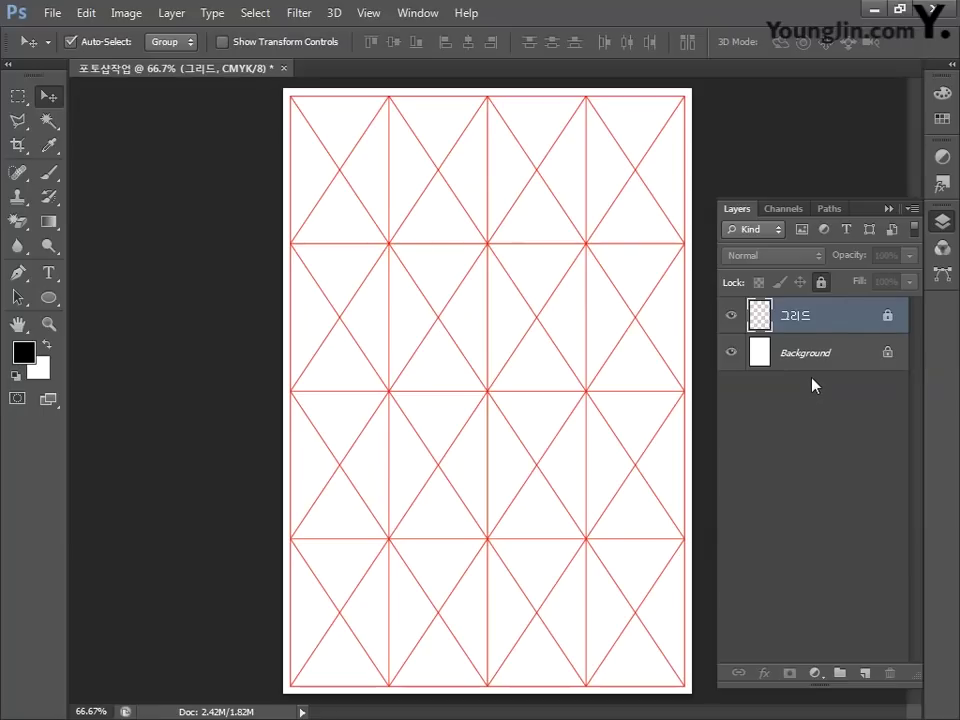
Create a new layer named 배경 and place it directly below the 그리드 layer.
{"action": "left_click", "coordinate": [170, 13]}
{"action": "mouse_move", "coordinate": [180, 35]}
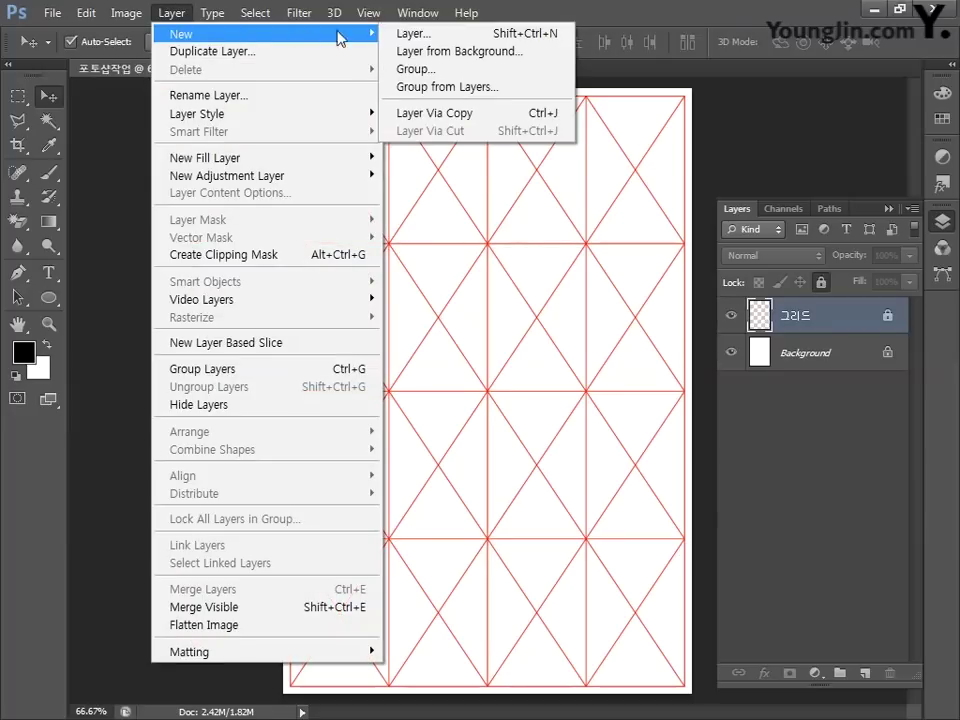
{"action": "left_click", "coordinate": [413, 34]}
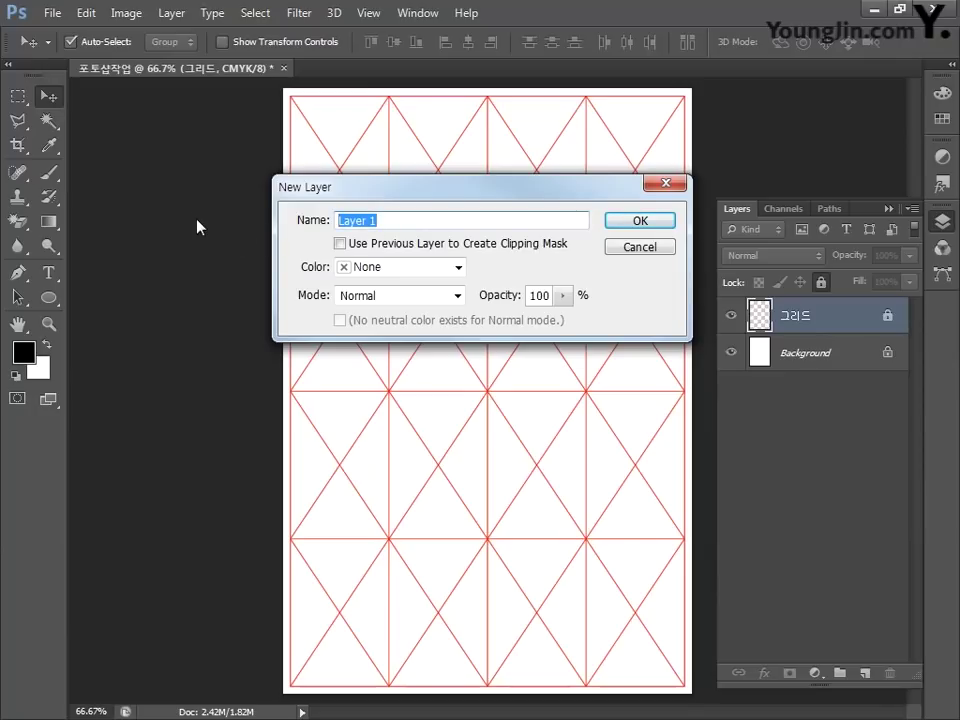
{"action": "type", "text": "배경"}
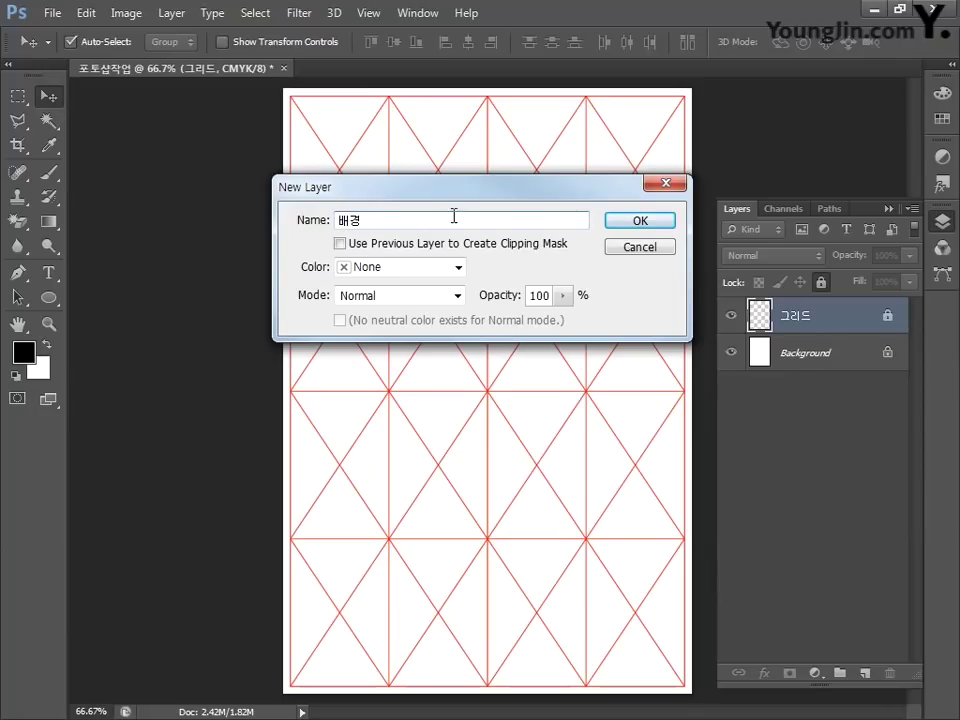
{"action": "left_click", "coordinate": [658, 221]}
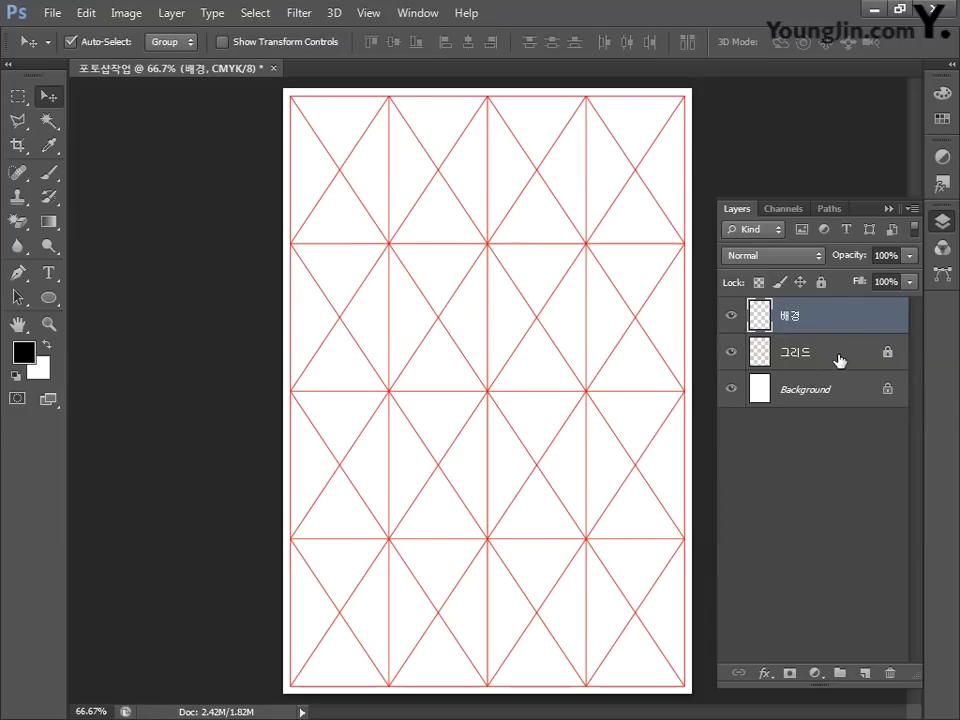
{"action": "left_click_drag", "start_coordinate": [834, 317], "coordinate": [836, 362]}
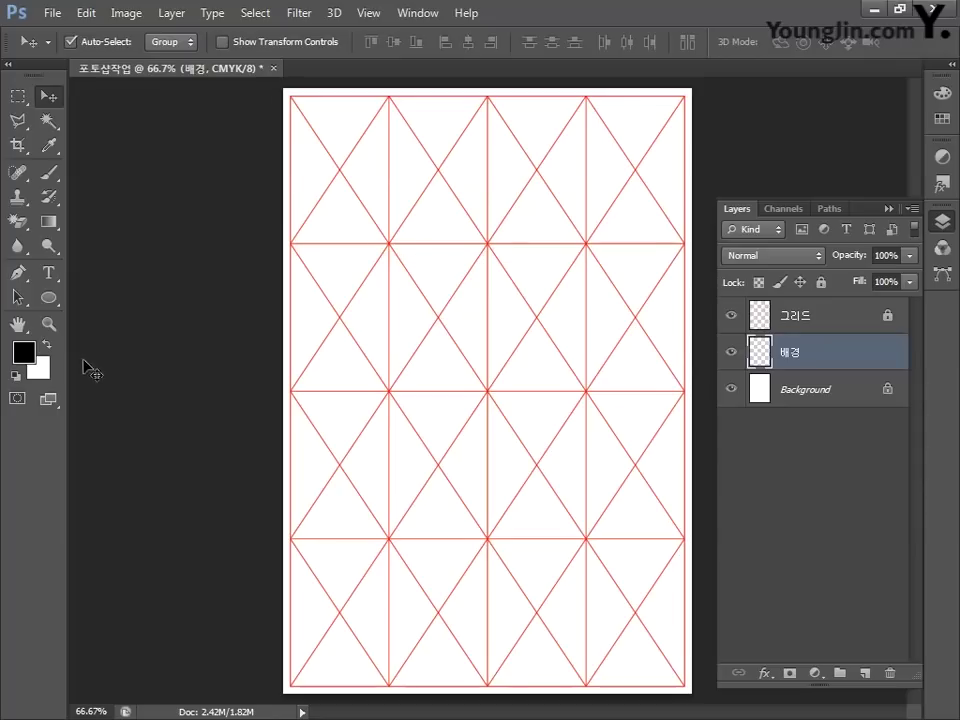
Set the foreground color to C 35, M 30, Y 45, K 0.
{"action": "left_click", "coordinate": [23, 351]}
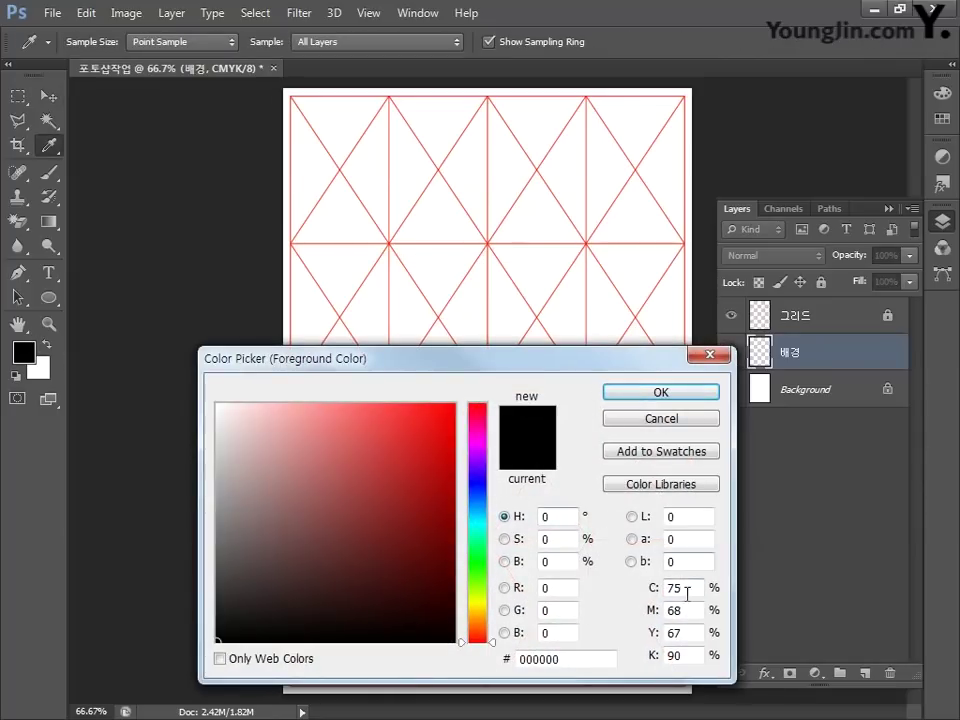
{"action": "left_click_drag", "start_coordinate": [686, 594], "coordinate": [587, 587]}
{"action": "type", "text": "35"}
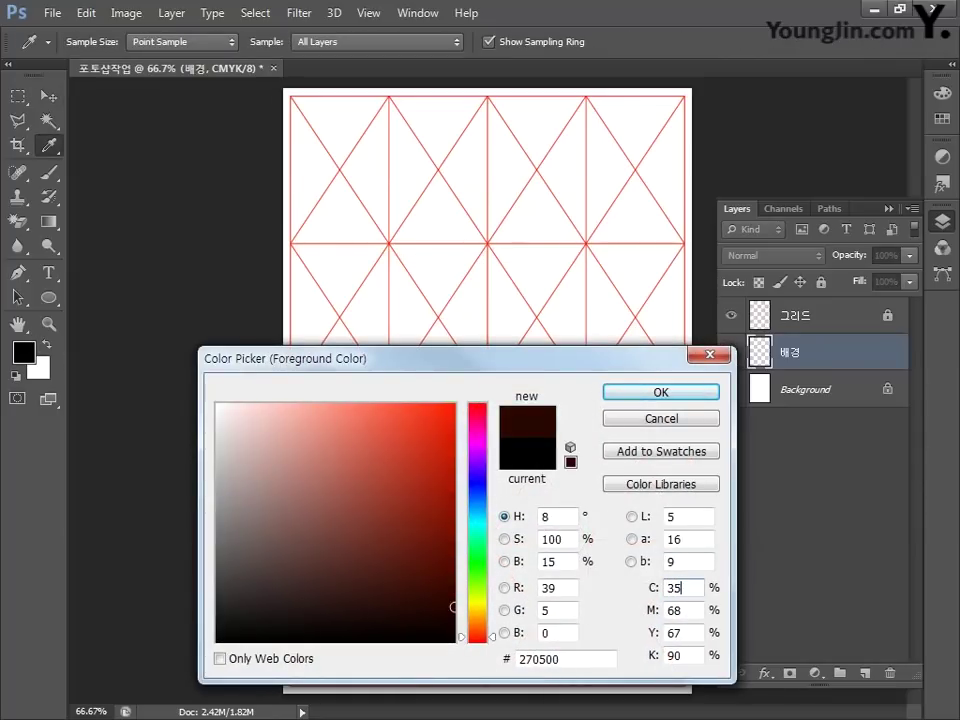
{"action": "key", "text": "Tab"}
{"action": "type", "text": "30"}
{"action": "key", "text": "Tab"}
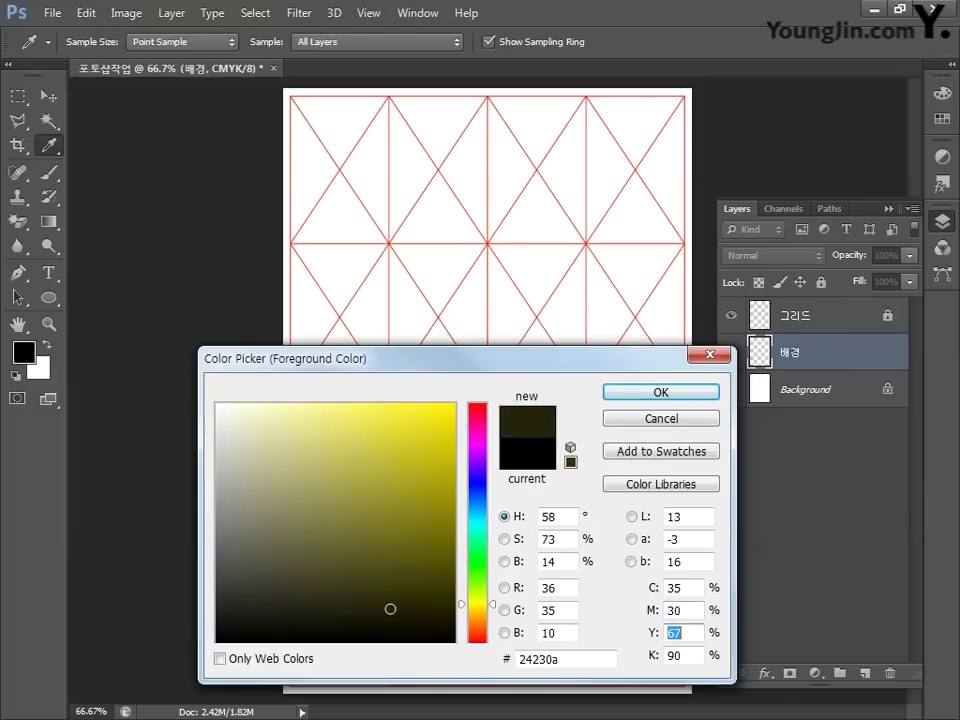
{"action": "type", "text": "45"}
{"action": "key", "text": "Tab"}
{"action": "type", "text": "0"}
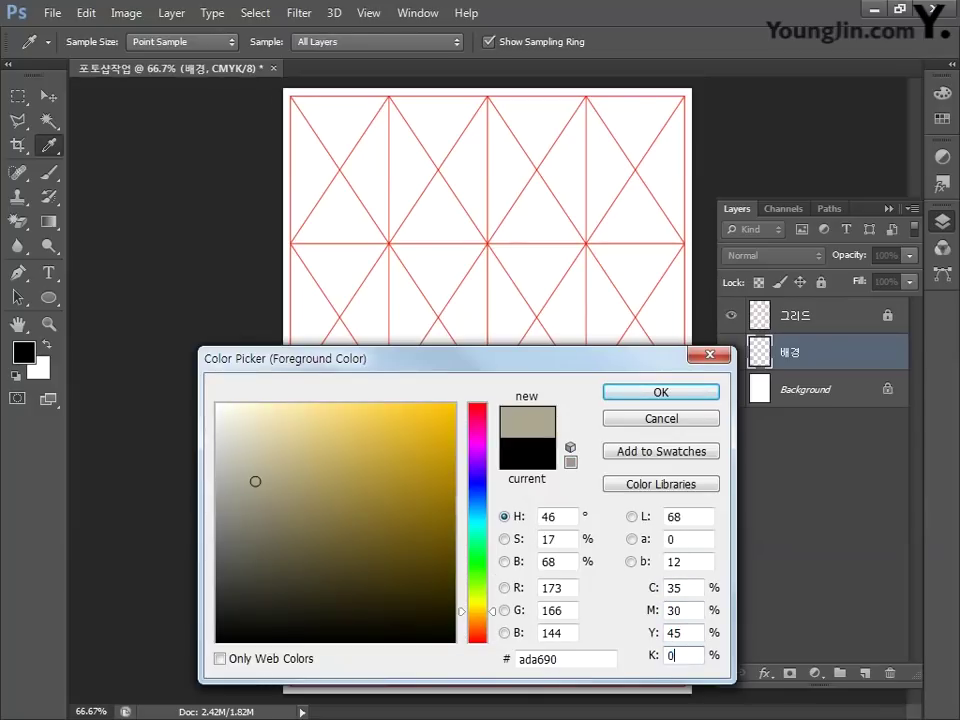
{"action": "left_click", "coordinate": [656, 394]}
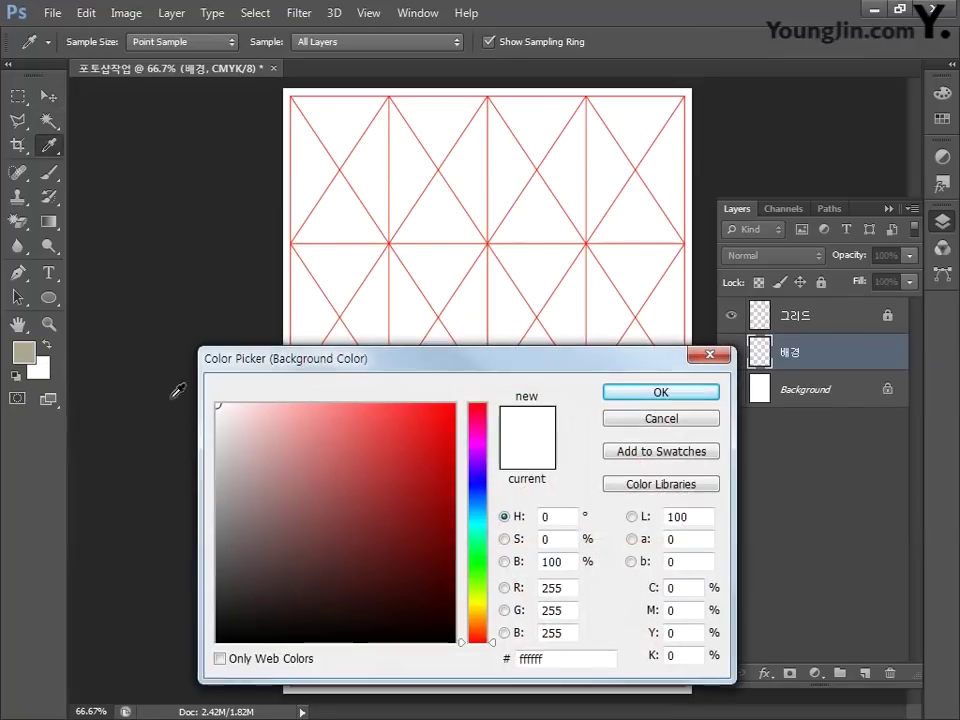
Set the background color to C 20, M 15, Y 40.
{"action": "left_click", "coordinate": [673, 587]}
{"action": "type", "text": "20"}
{"action": "key", "text": "Tab"}
{"action": "type", "text": "15"}
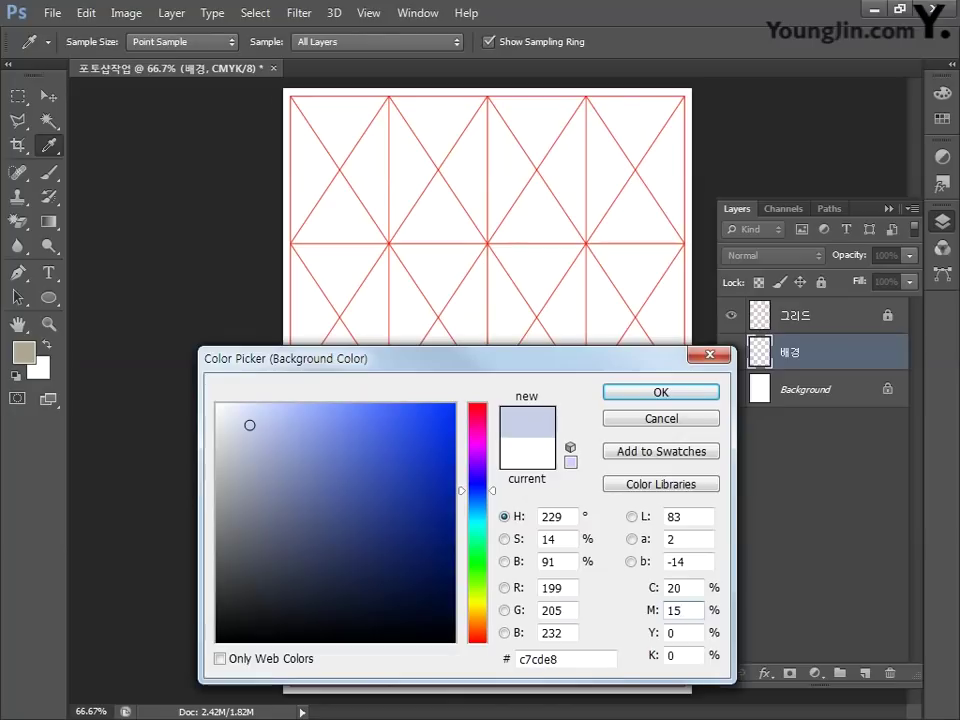
{"action": "key", "text": "Tab"}
{"action": "type", "text": "40"}
{"action": "key", "text": "Tab"}
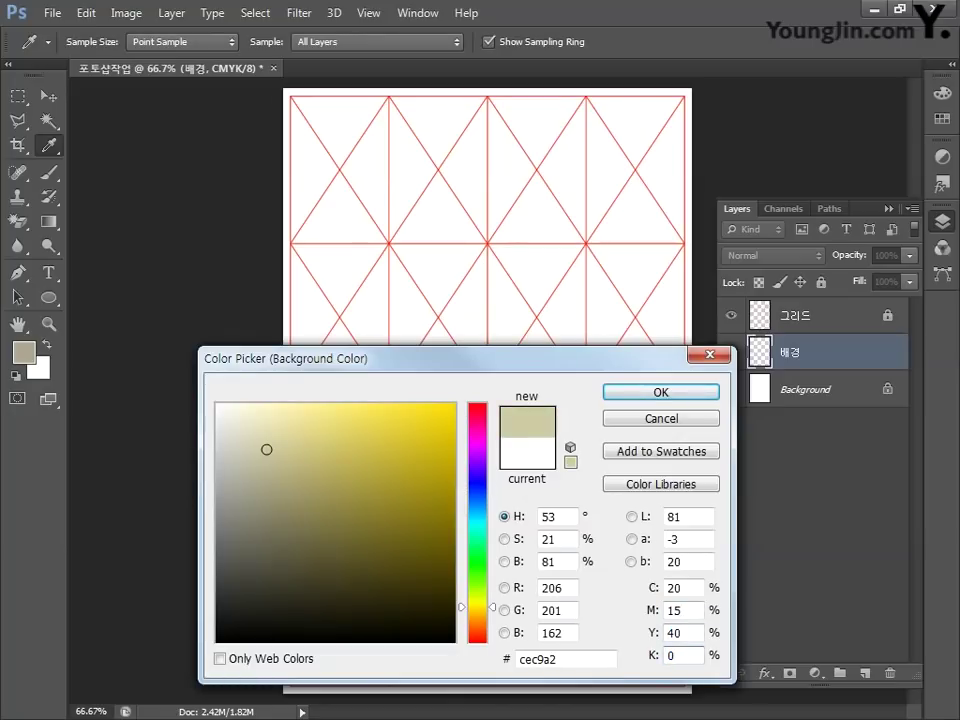
{"action": "left_click", "coordinate": [668, 396]}
{"action": "key", "text": "v"}
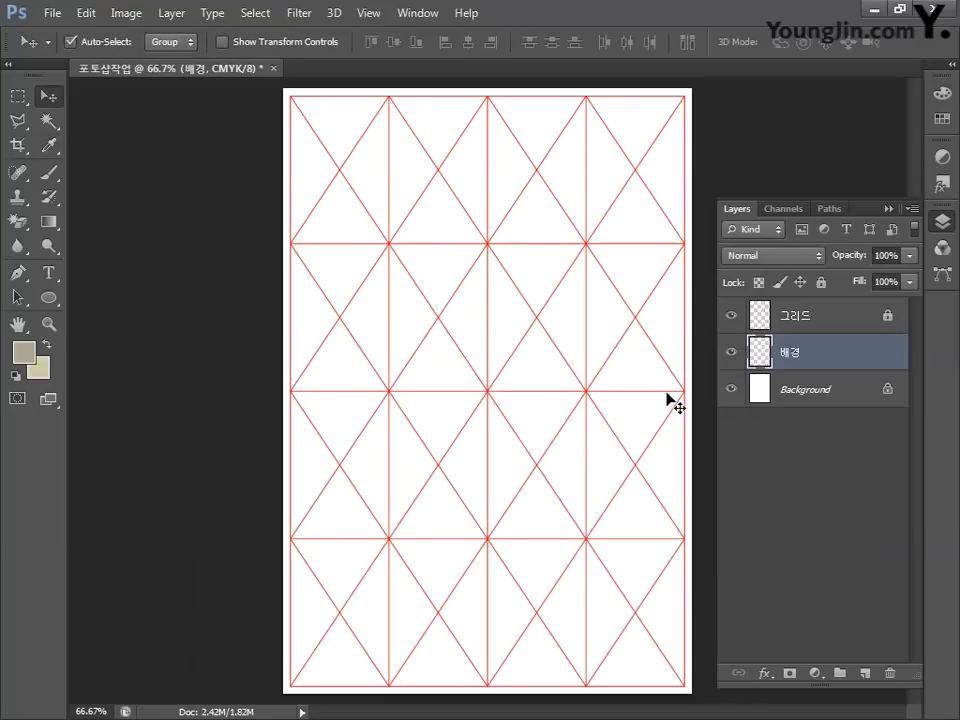
Fill the 배경 layer with a vertical foreground-to-background linear gradient running from the page's top edge to its middle.
{"action": "left_click", "coordinate": [52, 226]}
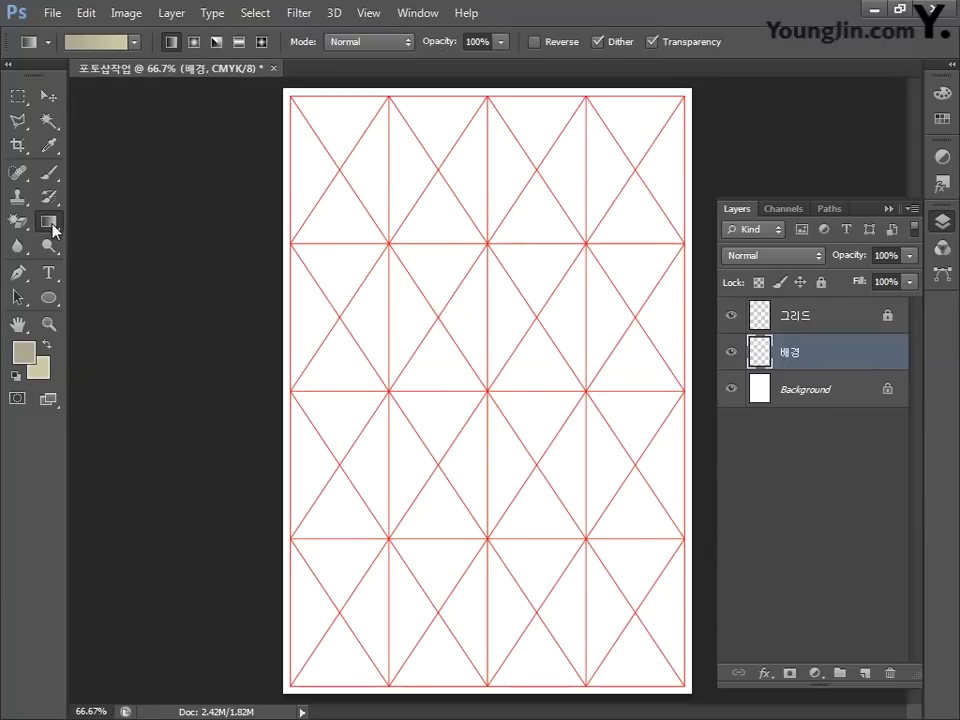
{"action": "left_click", "coordinate": [135, 43]}
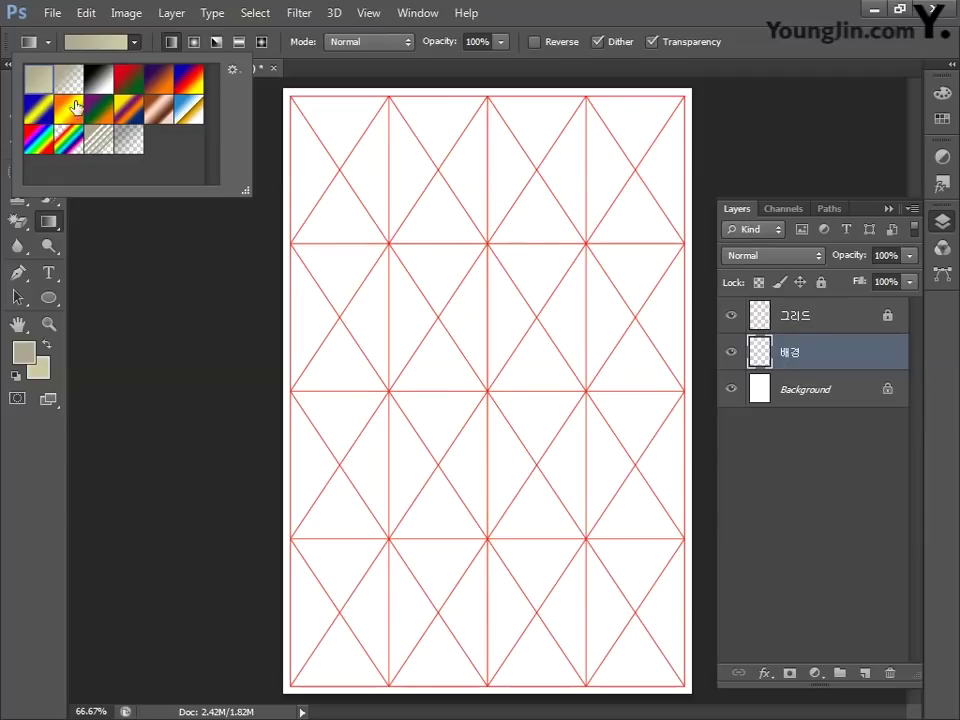
{"action": "left_click", "coordinate": [489, 101]}
{"action": "left_click_drag", "start_coordinate": [489, 101], "coordinate": [503, 395]}
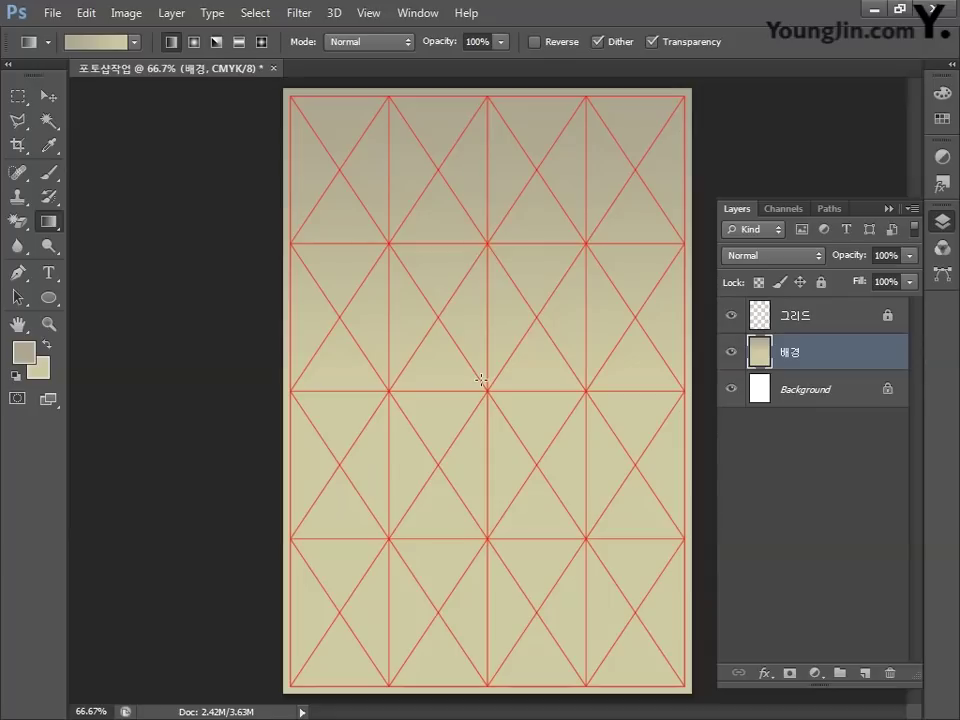
Open the mountain landscape image 산 배경 from the 제공 파일 folder.
{"action": "left_click", "coordinate": [51, 13]}
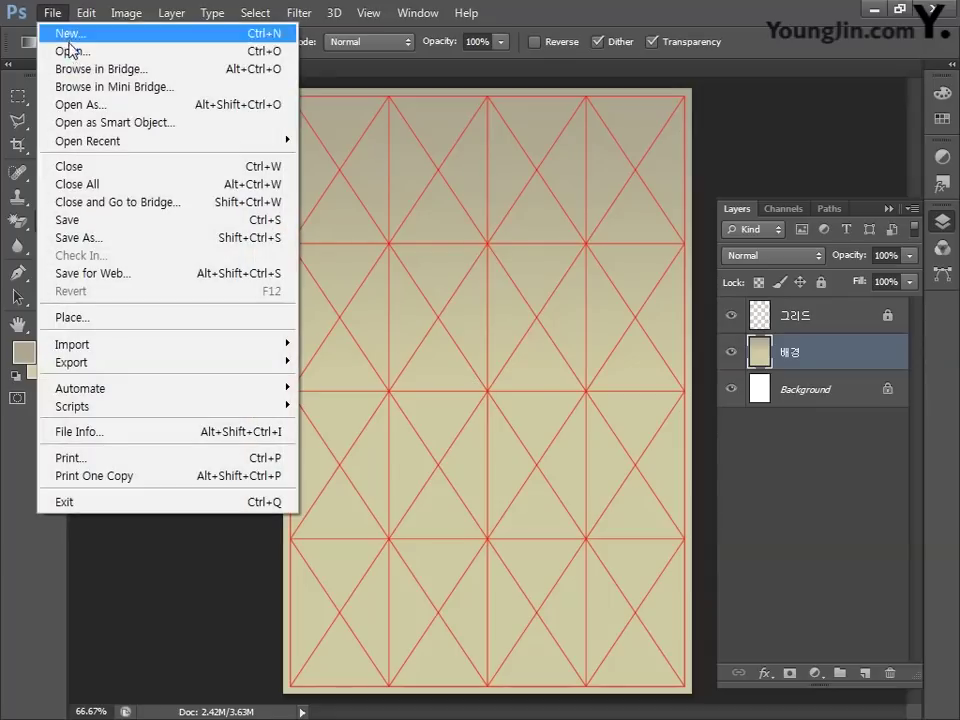
{"action": "left_click", "coordinate": [70, 50]}
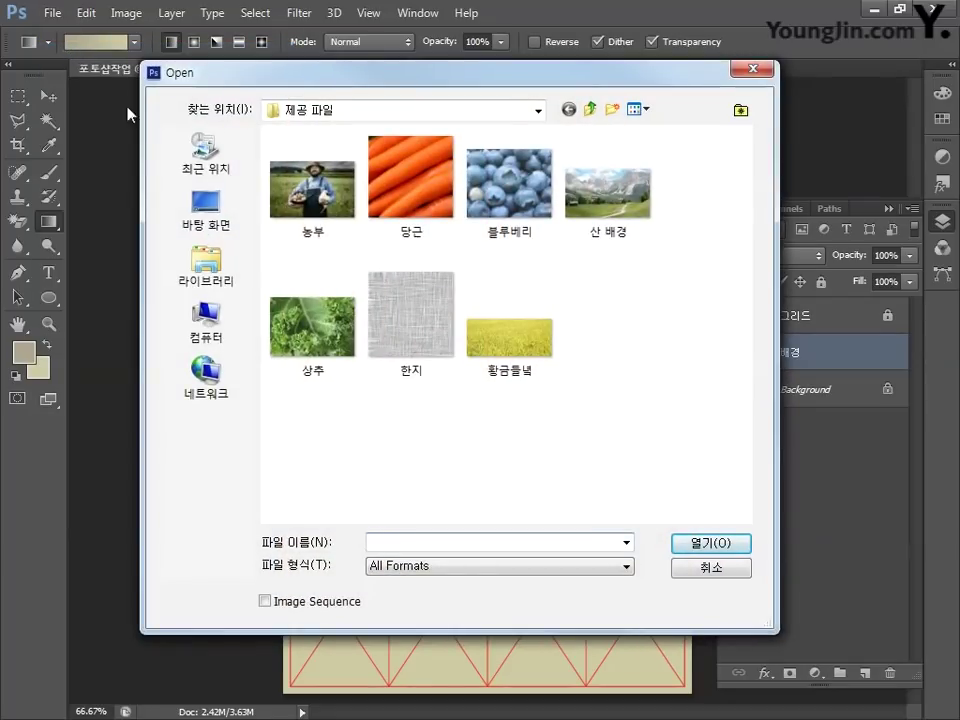
{"action": "left_click", "coordinate": [617, 208]}
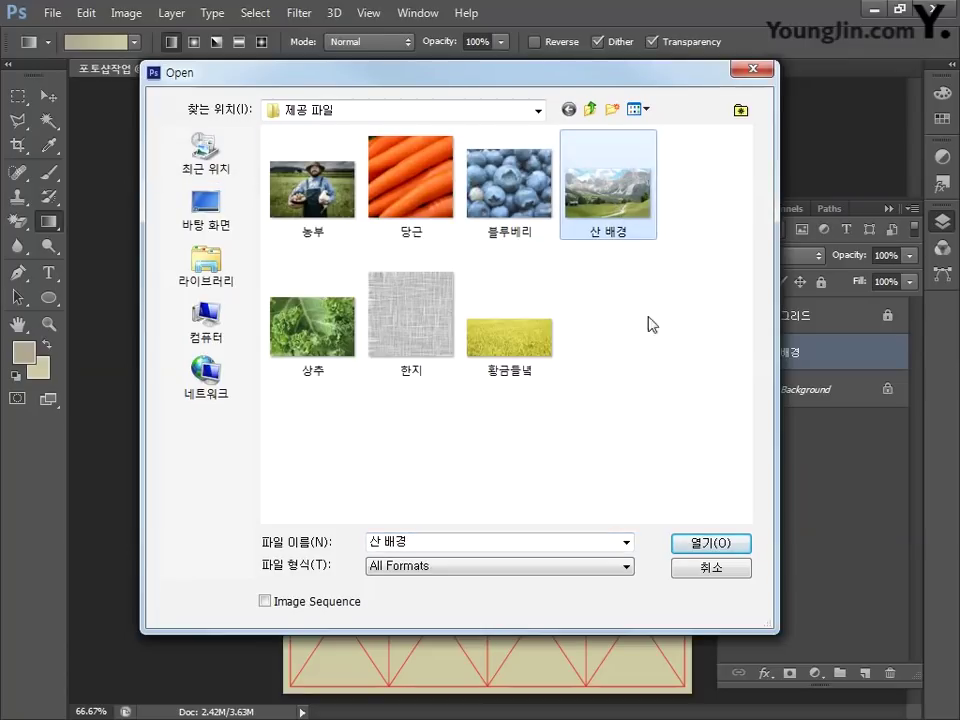
{"action": "left_click", "coordinate": [700, 544]}
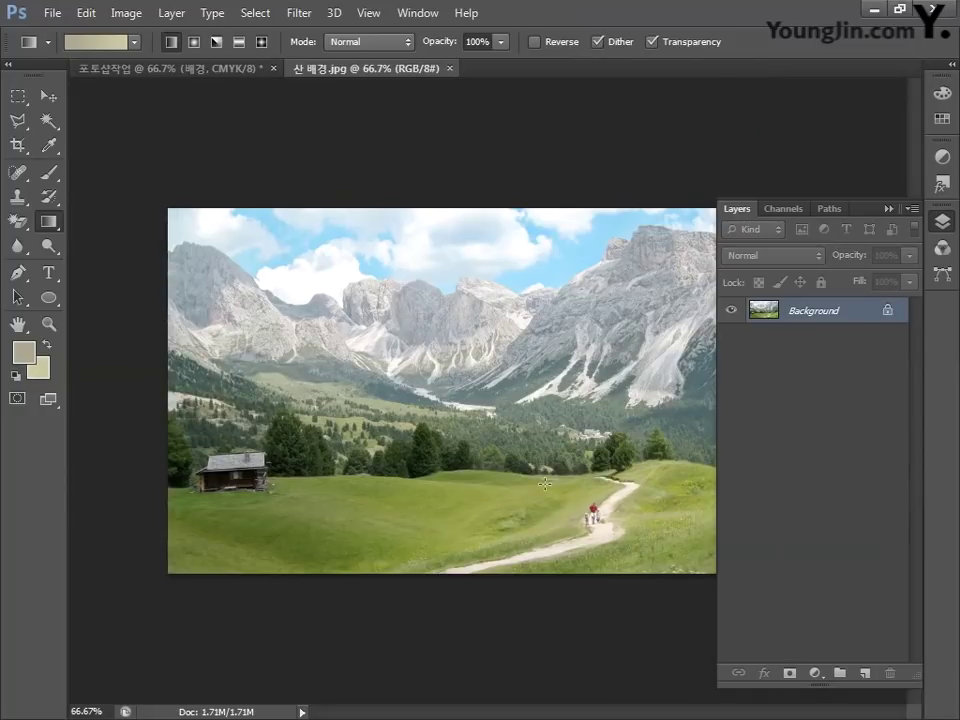
Copy the entire mountain image and paste it into the 포토샵작업 document above the 배경 layer.
{"action": "left_click", "coordinate": [942, 220]}
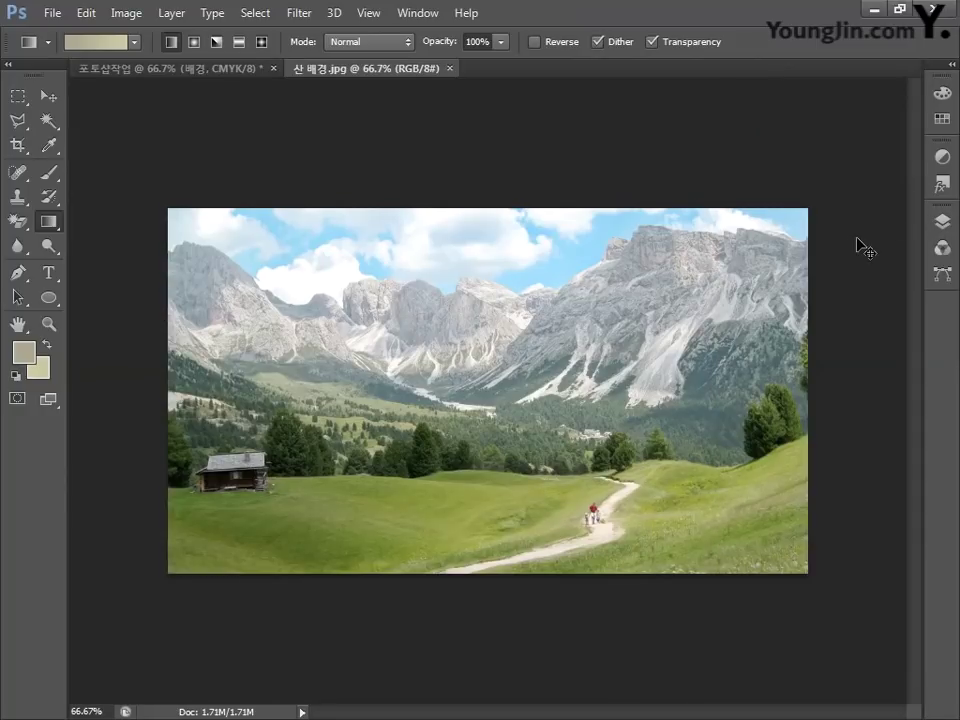
{"action": "key", "text": "ctrl+a"}
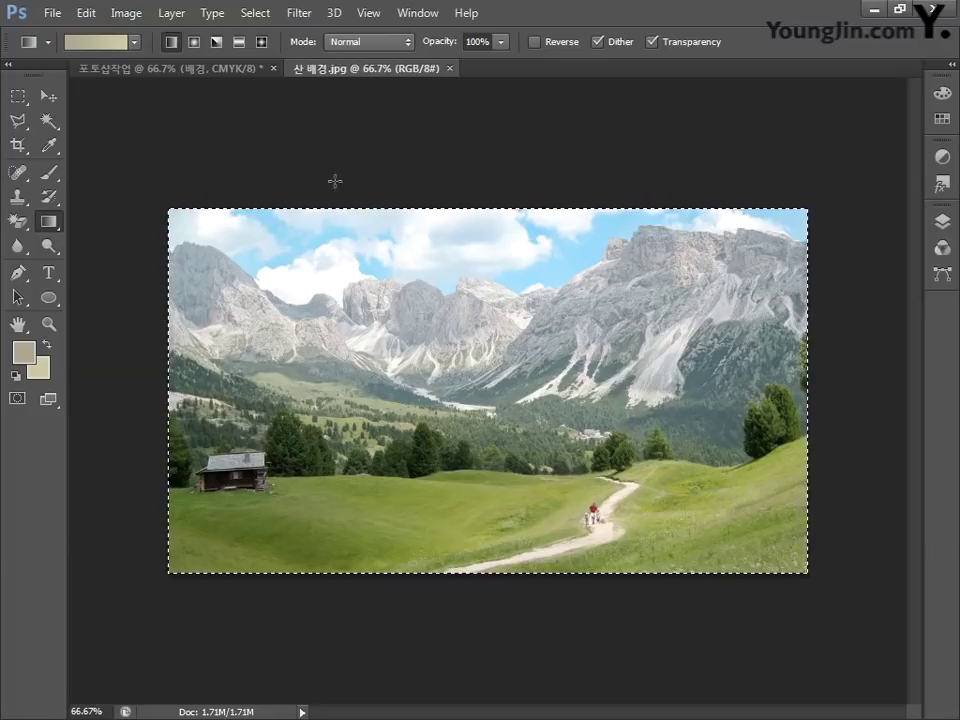
{"action": "left_click", "coordinate": [212, 72]}
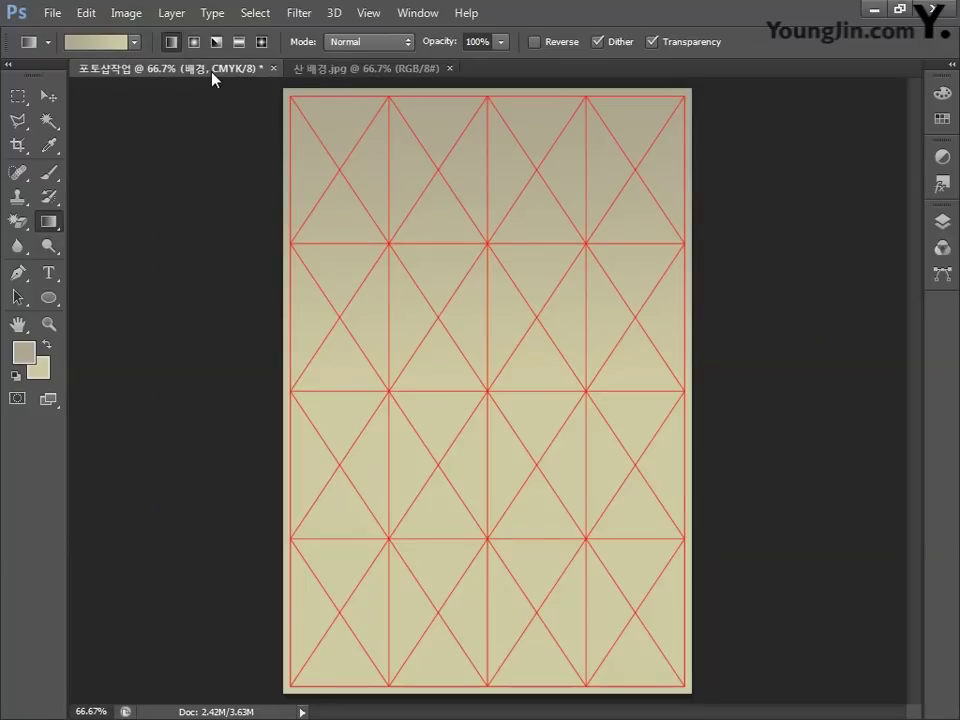
{"action": "key", "text": "ctrl+v"}
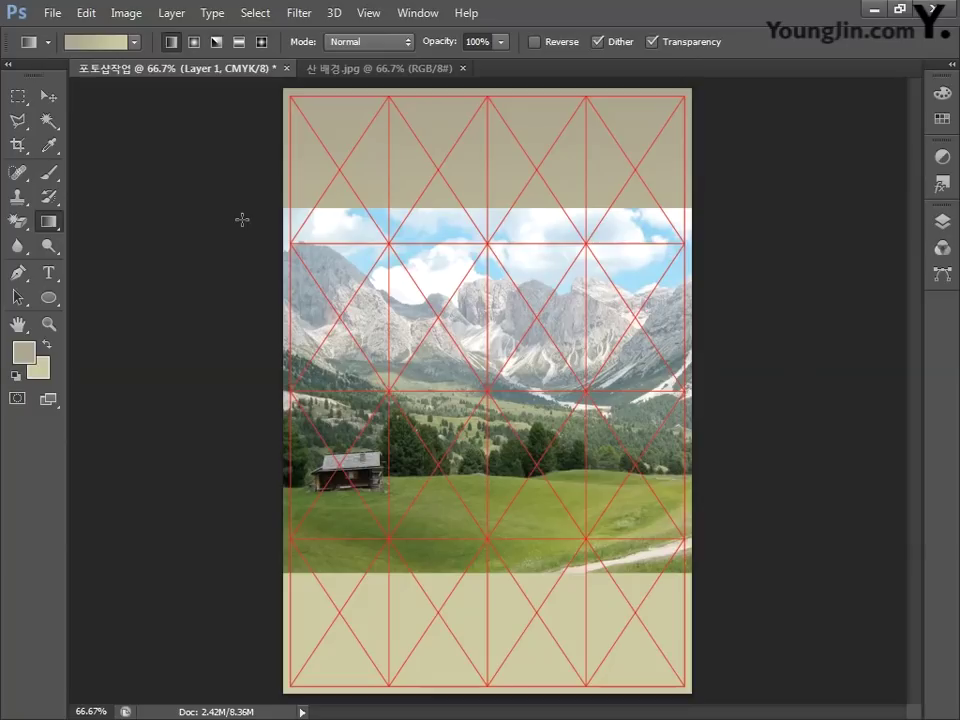
Scale the pasted mountain image down with Free Transform so it spans exactly the page width across the lower-middle grid rows.
{"action": "key", "text": "ctrl+t"}
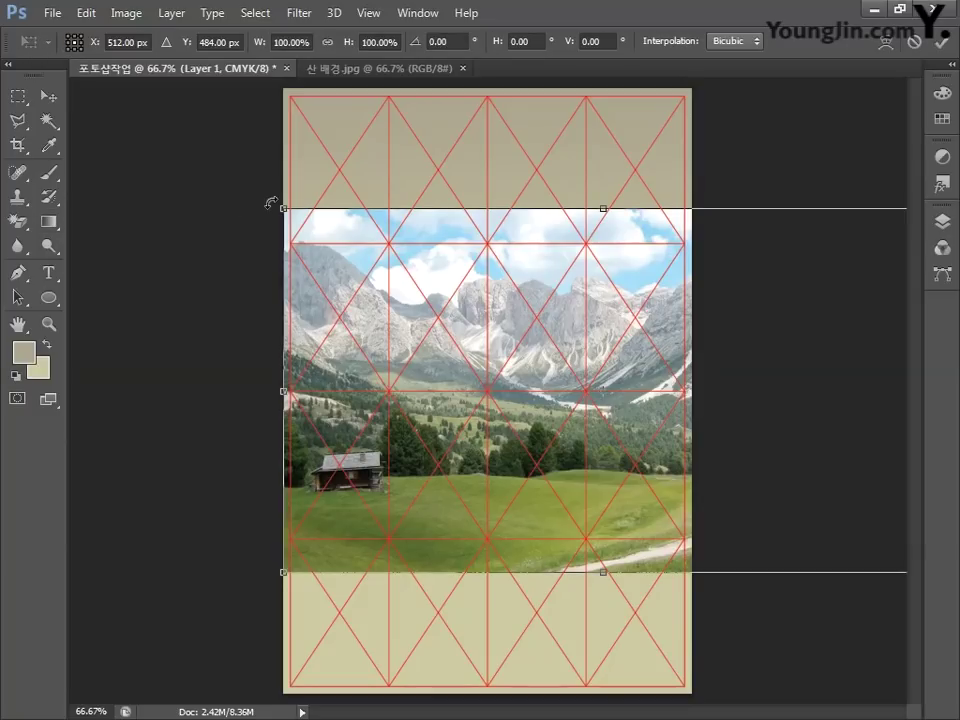
{"action": "left_click_drag", "start_coordinate": [270, 203], "coordinate": [523, 409]}
{"action": "left_click_drag", "start_coordinate": [613, 440], "coordinate": [366, 439]}
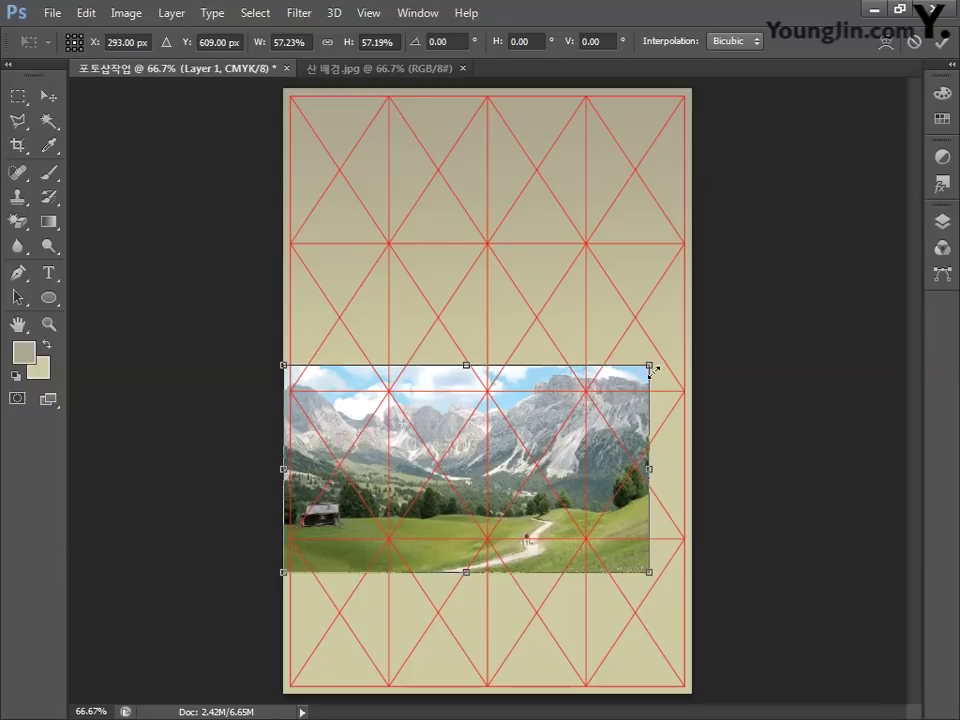
{"action": "left_click_drag", "start_coordinate": [651, 365], "coordinate": [694, 338]}
{"action": "key", "text": "Return"}
{"action": "key", "text": "g"}
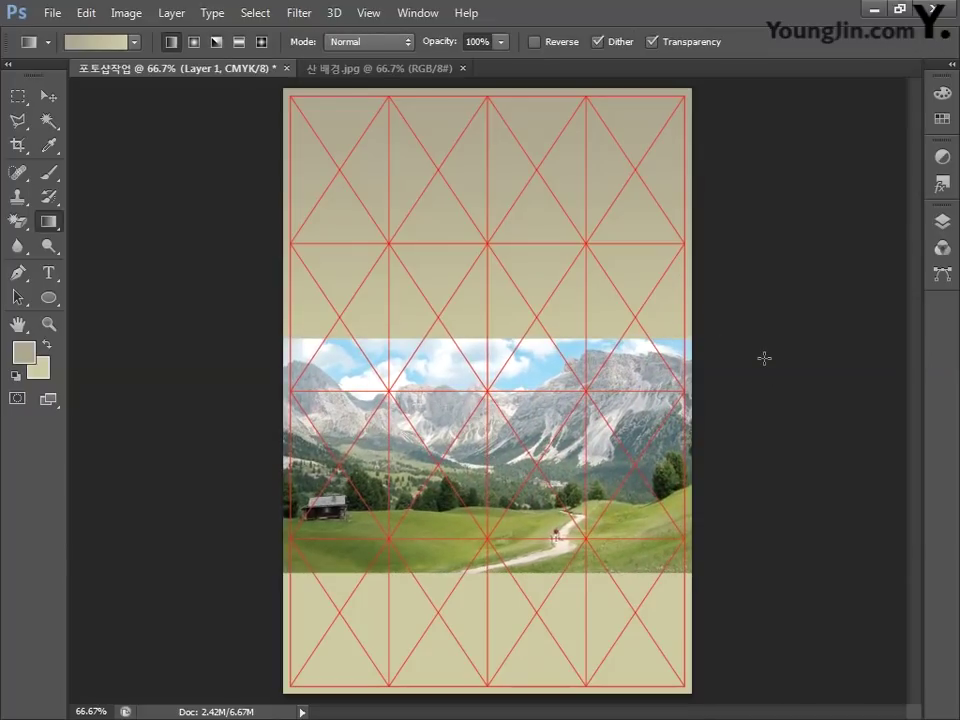
Rename the pasted mountain image's layer as 산배경.
{"action": "left_click", "coordinate": [941, 221]}
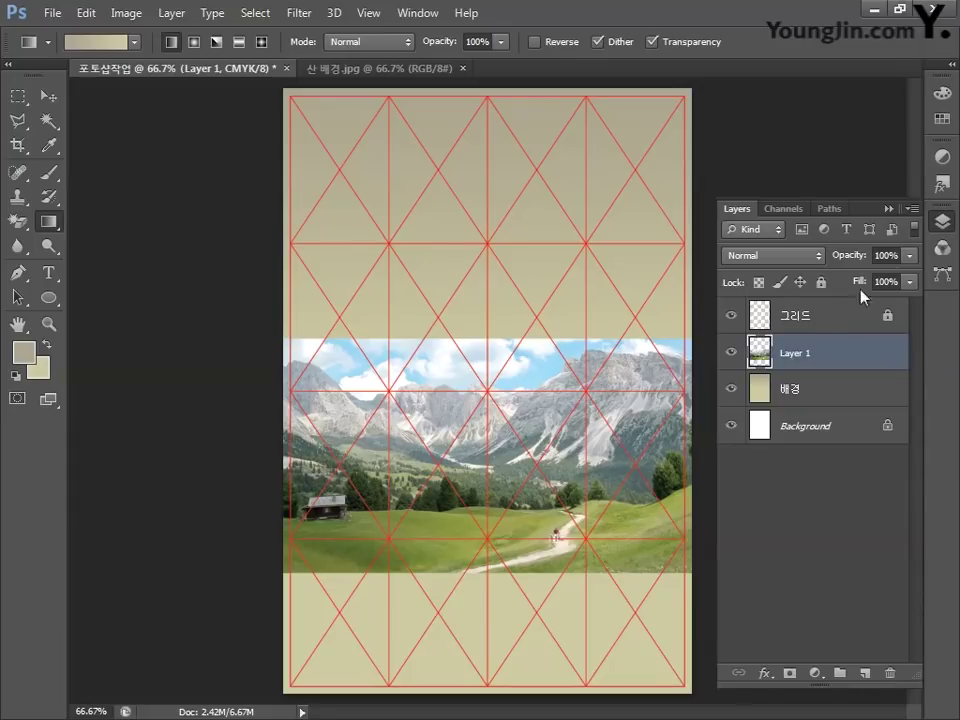
{"action": "double_click", "coordinate": [801, 354]}
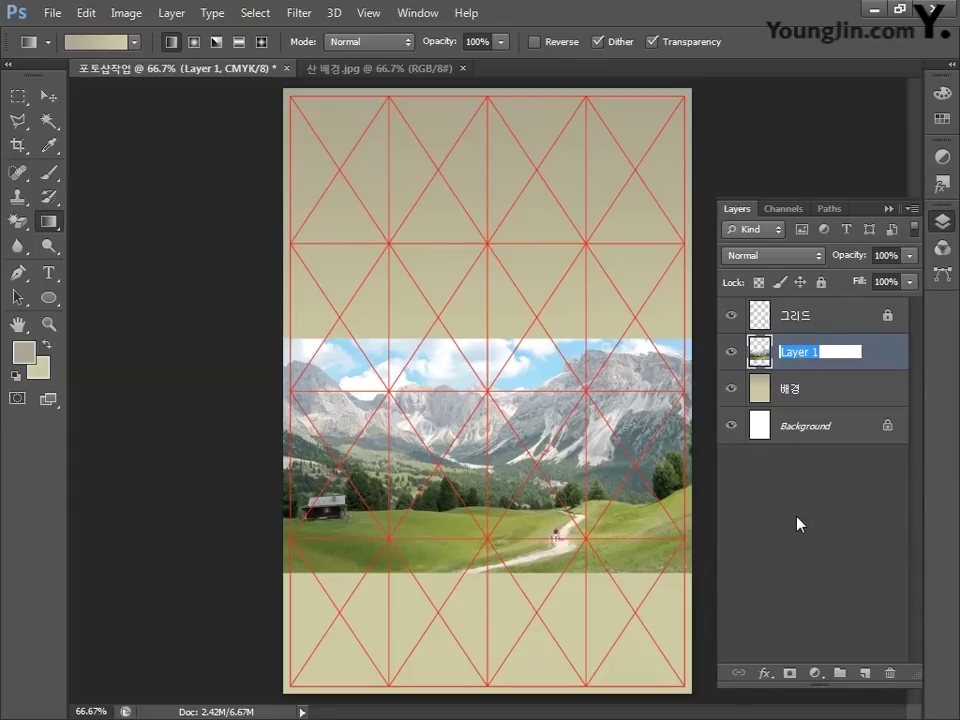
{"action": "type", "text": "산배경"}
{"action": "key", "text": "Return"}
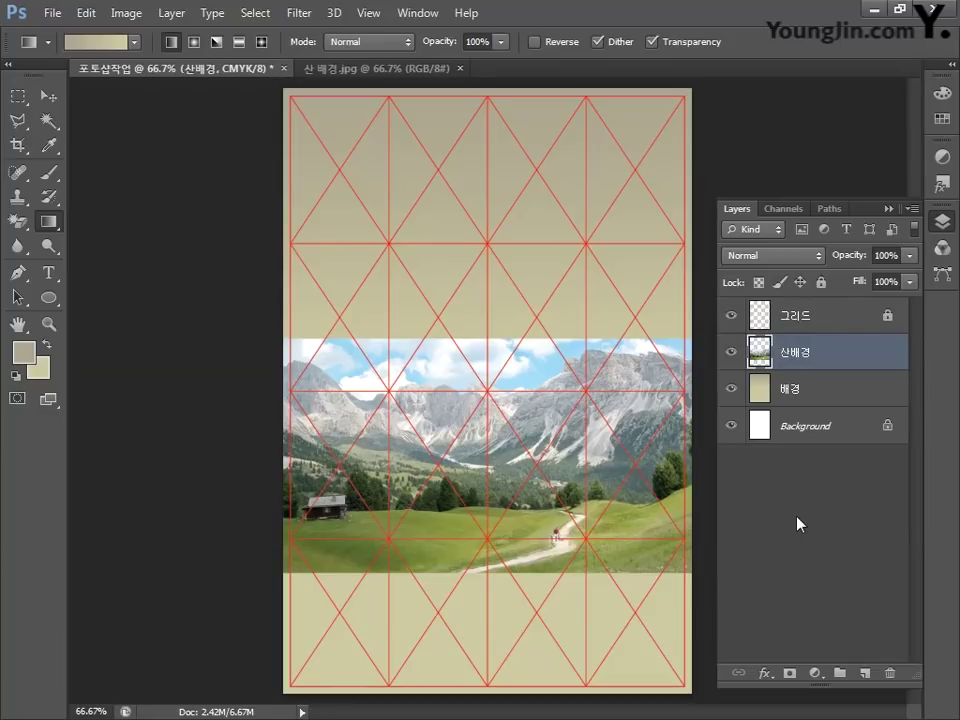
Apply a Gaussian Blur with an 18-pixel radius to the 산배경 layer.
{"action": "left_click", "coordinate": [299, 13]}
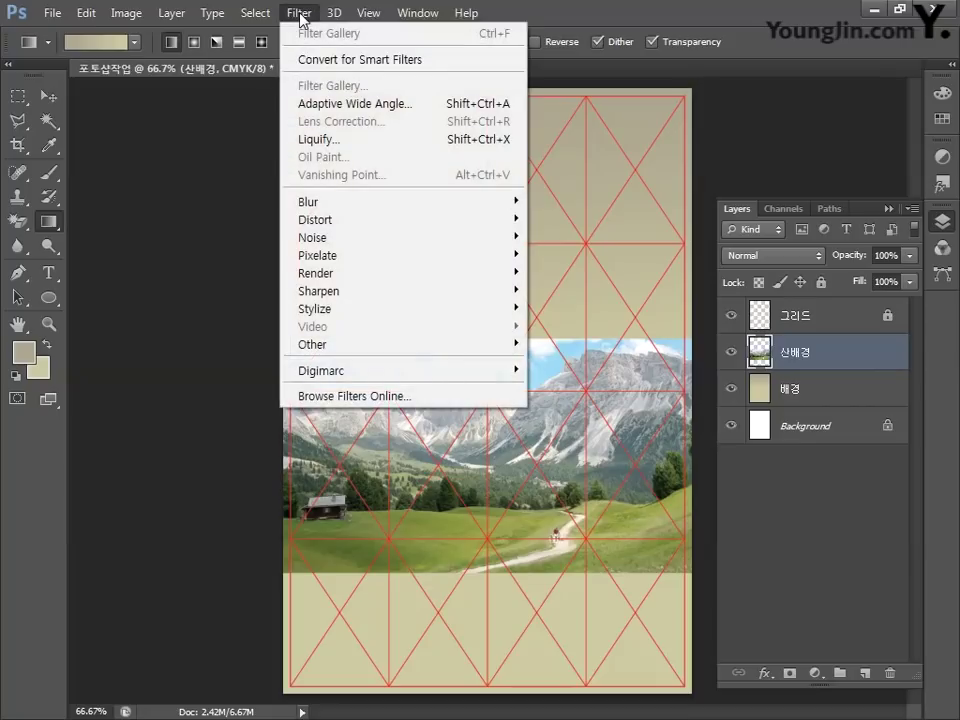
{"action": "mouse_move", "coordinate": [334, 202]}
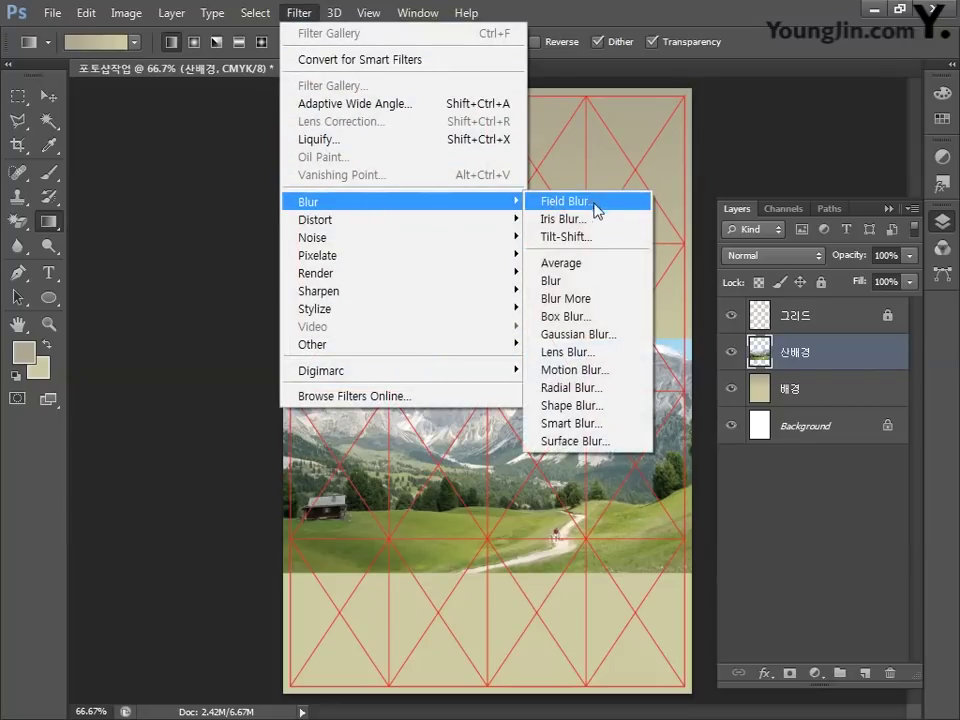
{"action": "left_click", "coordinate": [597, 337]}
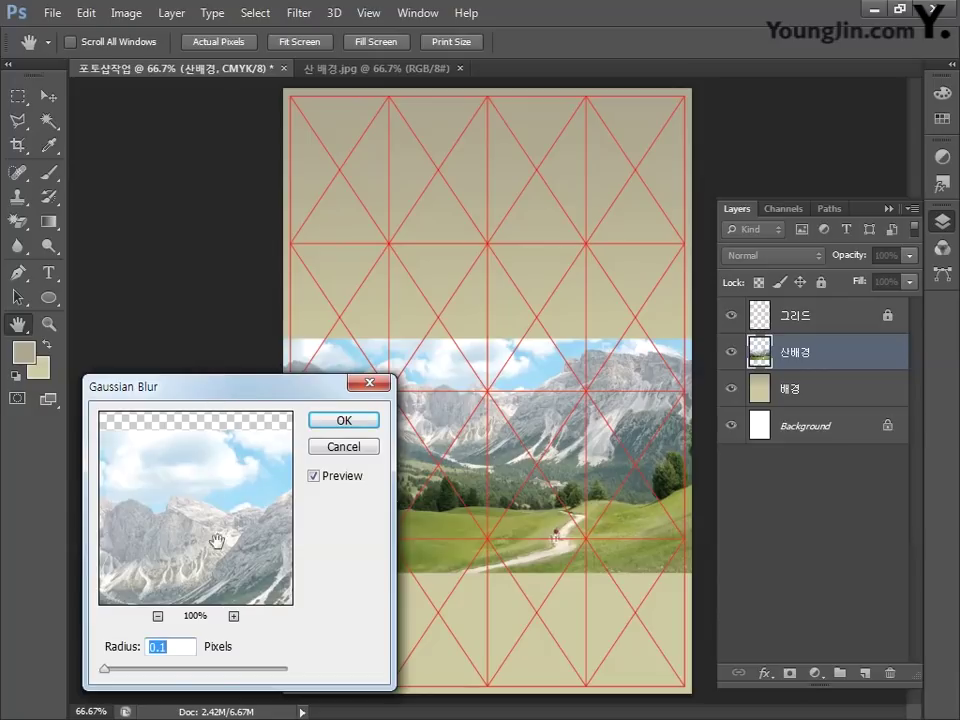
{"action": "type", "text": "18"}
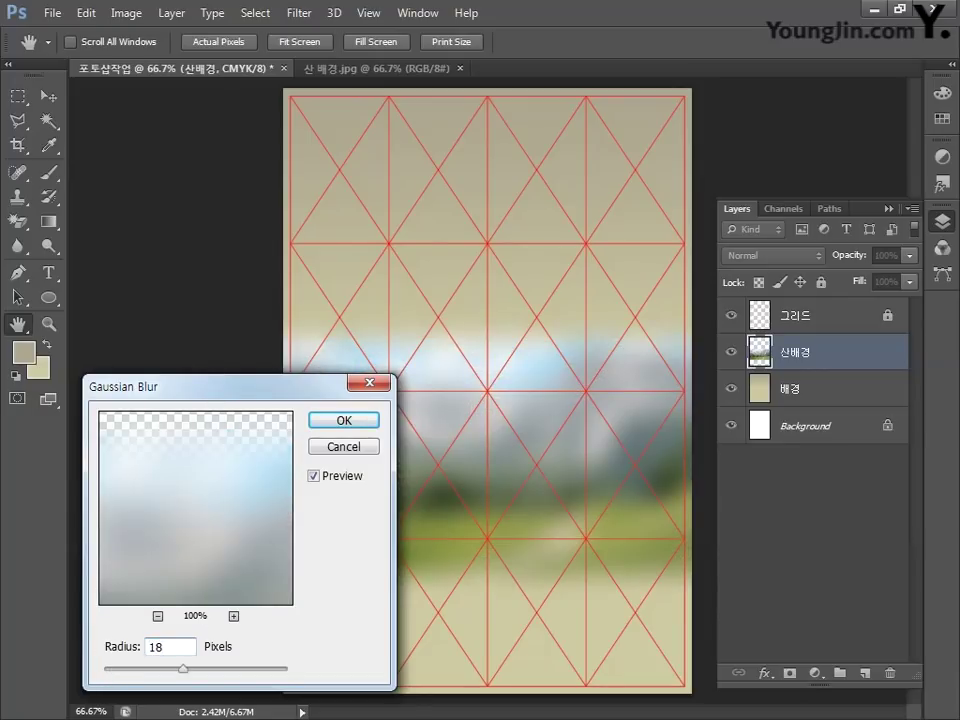
{"action": "left_click", "coordinate": [335, 421]}
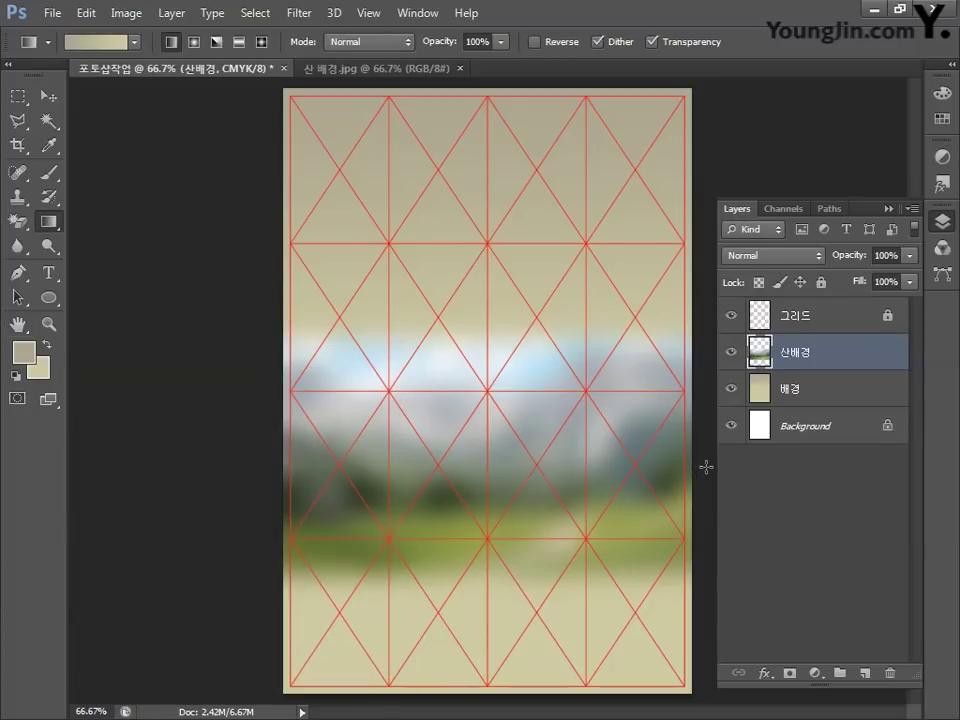
Add a layer mask to the 산배경 layer and set the foreground color to C 0, M 0, Y 0, K 100.
{"action": "left_click", "coordinate": [790, 673]}
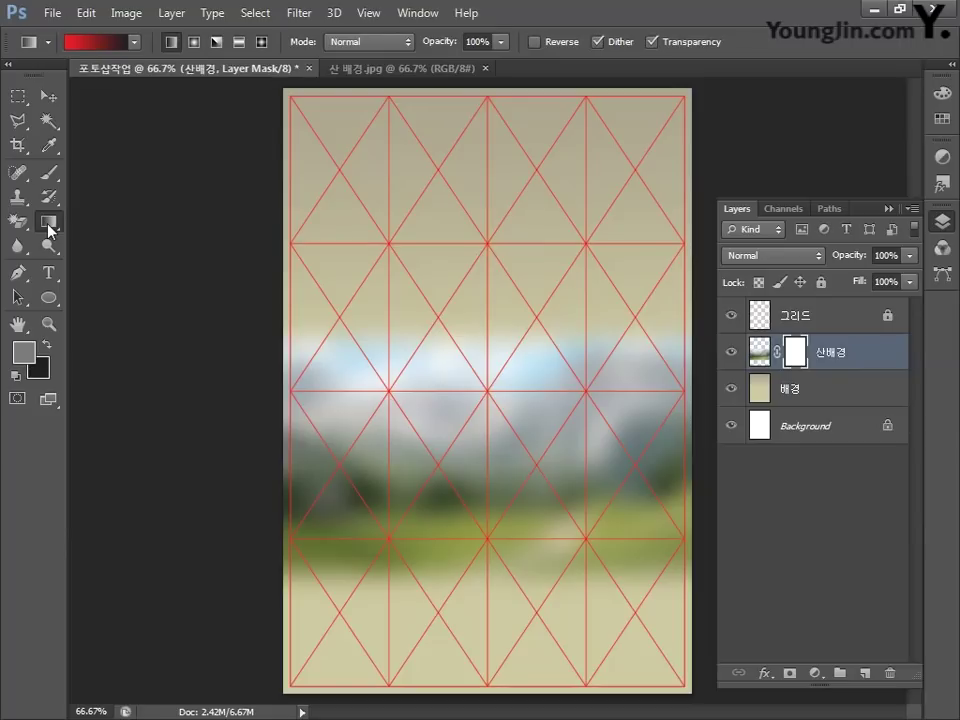
{"action": "left_click", "coordinate": [23, 351]}
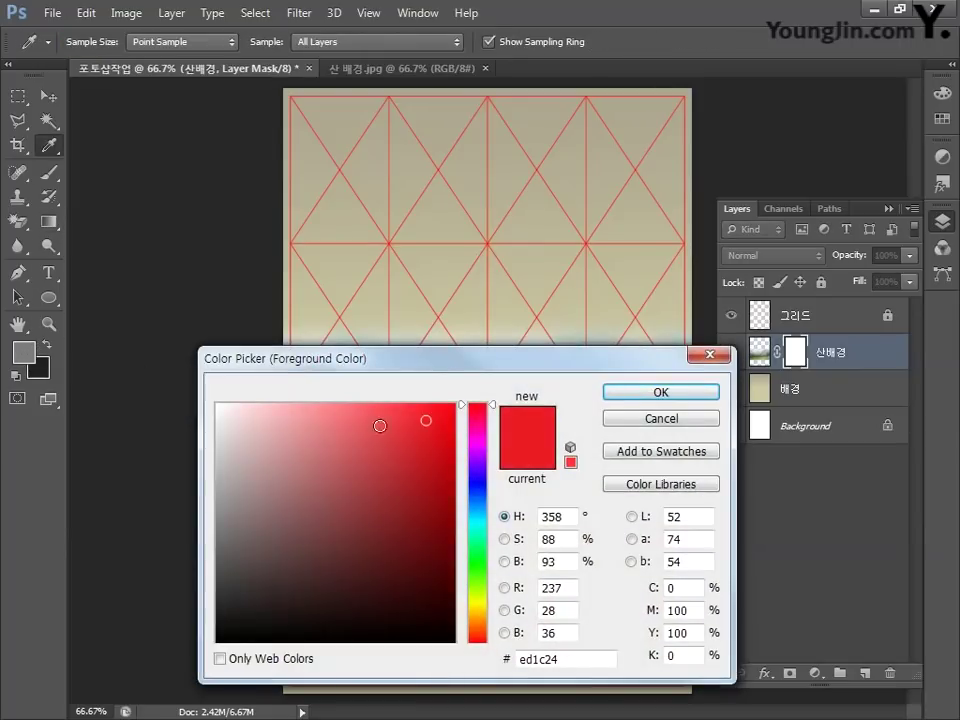
{"action": "left_click", "coordinate": [672, 588]}
{"action": "key", "text": "Tab"}
{"action": "type", "text": "0"}
{"action": "key", "text": "Tab"}
{"action": "type", "text": "0"}
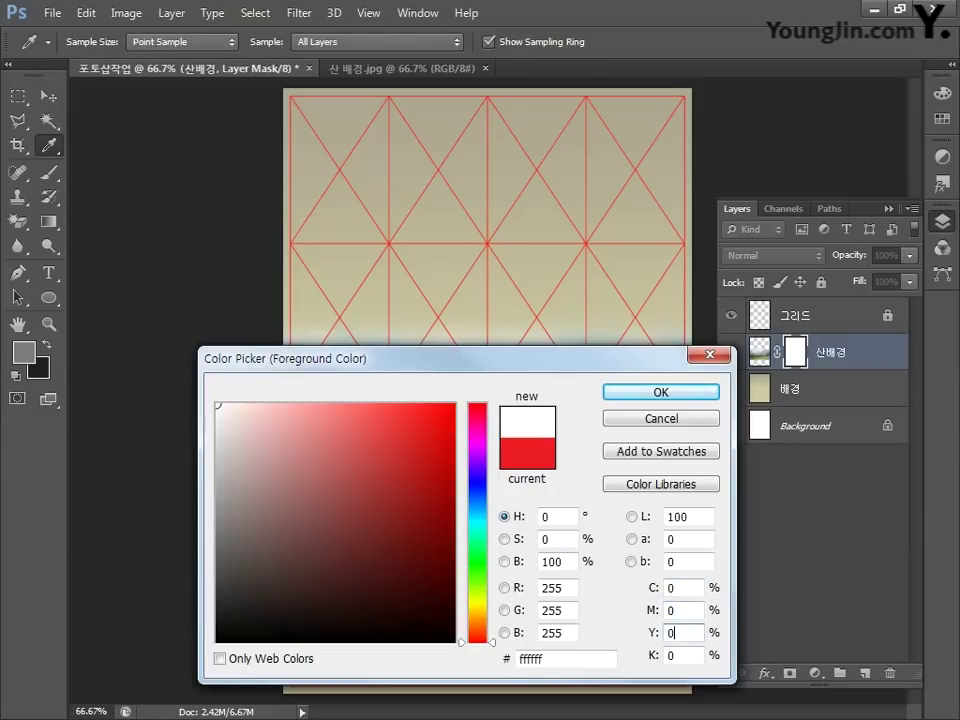
{"action": "key", "text": "Tab"}
{"action": "type", "text": "100"}
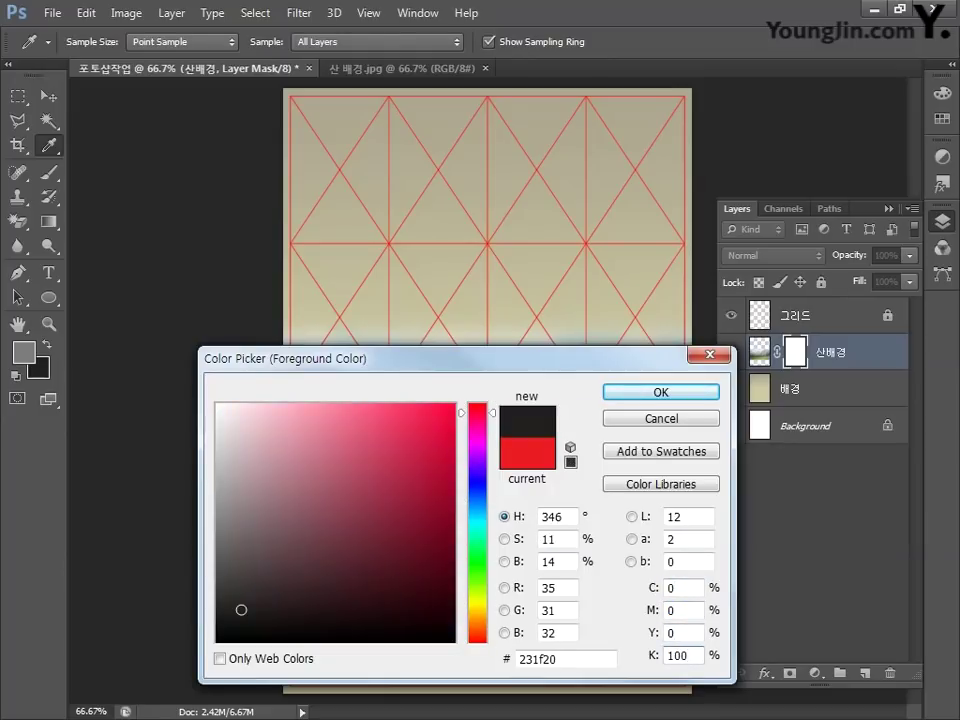
{"action": "left_click", "coordinate": [652, 394]}
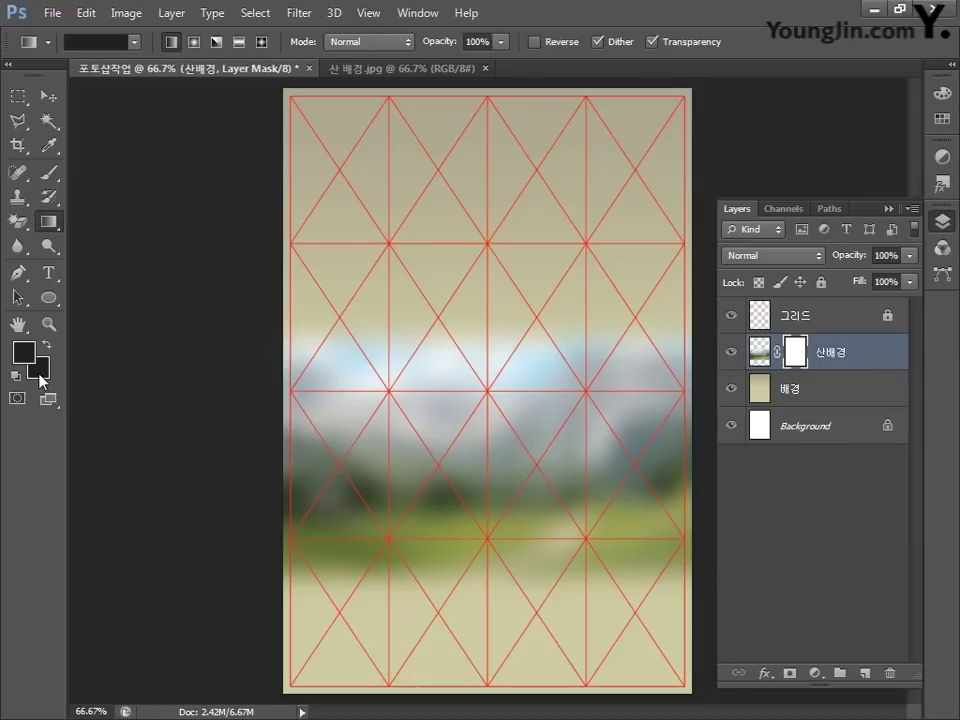
Set the background color to white with C 0, M 0, Y 0, K 0.
{"action": "left_click", "coordinate": [40, 374]}
{"action": "left_click", "coordinate": [660, 588]}
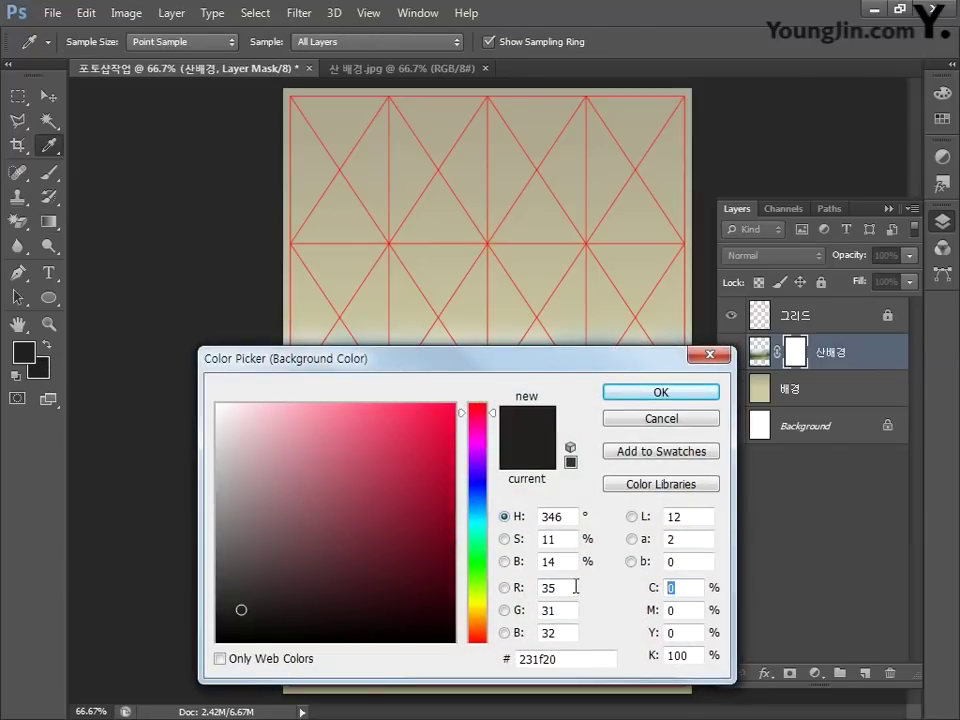
{"action": "key", "text": "Tab"}
{"action": "key", "text": "Tab"}
{"action": "key", "text": "Tab"}
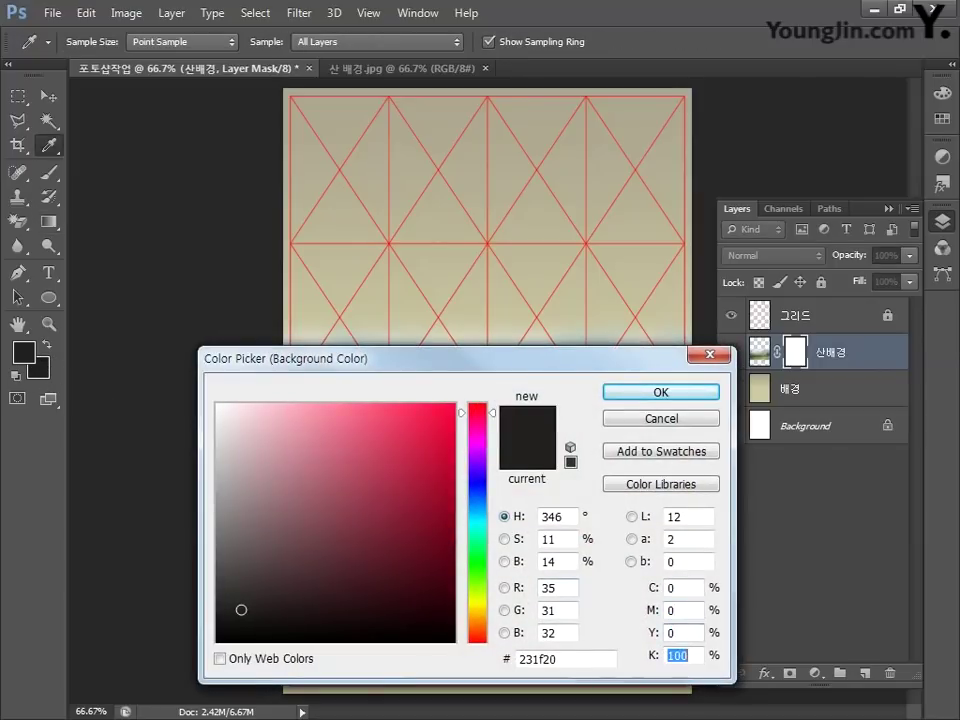
{"action": "type", "text": "0"}
{"action": "key", "text": "Return"}
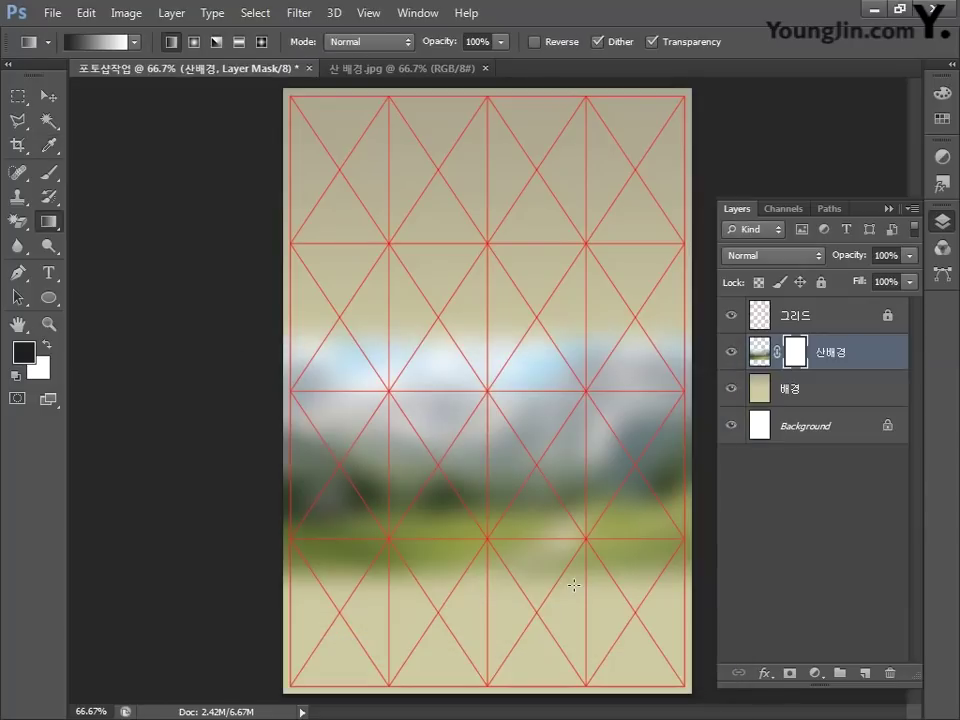
Draw a vertical black-to-white gradient on the 산배경 mask, from just above the mountain image down to its middle, to fade its upper edge.
{"action": "left_click", "coordinate": [134, 42]}
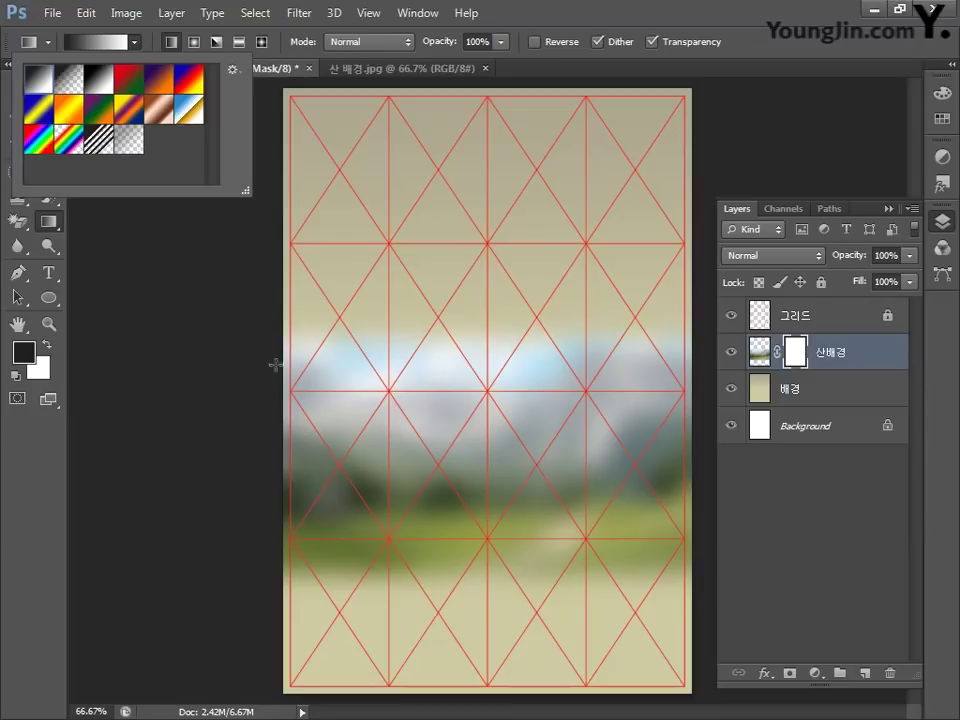
{"action": "left_click", "coordinate": [483, 322]}
{"action": "left_click_drag", "start_coordinate": [478, 298], "coordinate": [479, 447]}
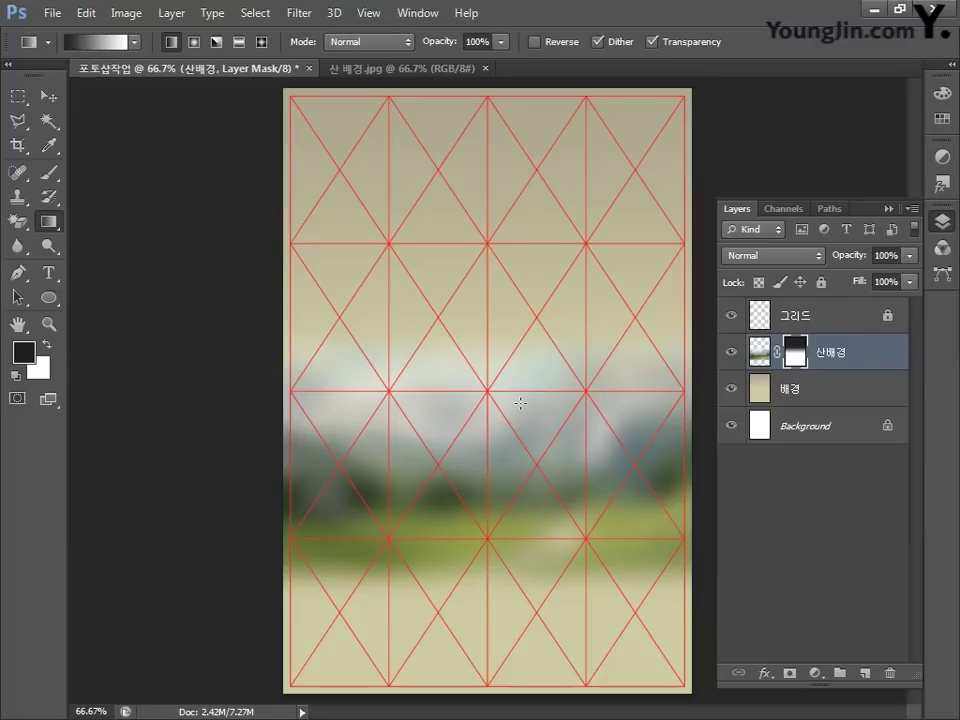
Open the golden rice field image 황금들녘 from the 제공 파일 folder.
{"action": "left_click", "coordinate": [50, 13]}
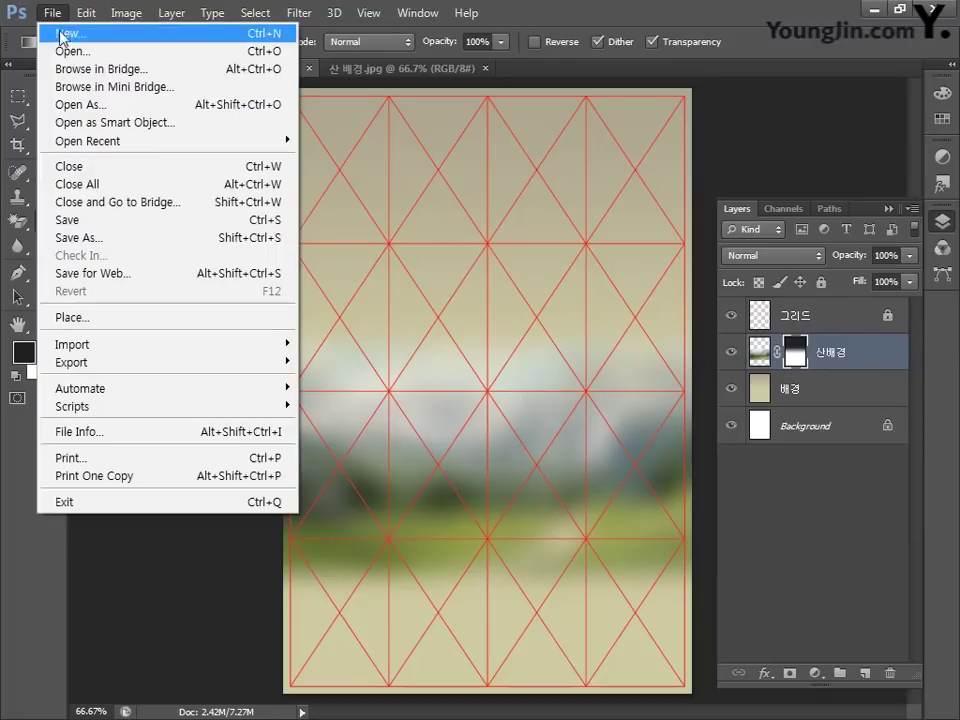
{"action": "left_click", "coordinate": [62, 50]}
{"action": "left_click", "coordinate": [489, 320]}
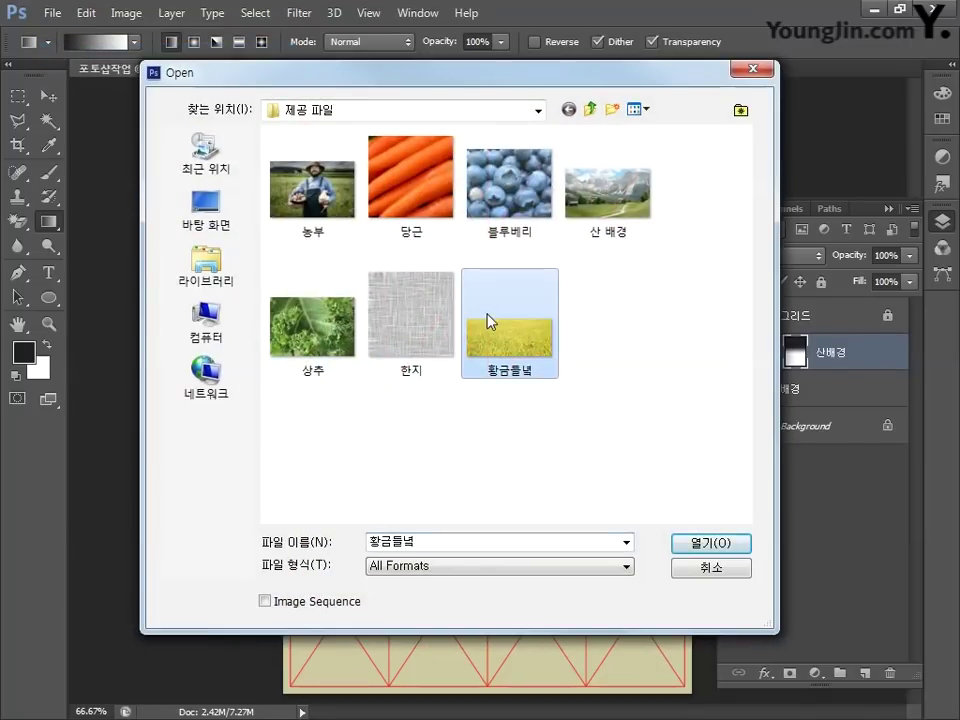
{"action": "double_click", "coordinate": [489, 320]}
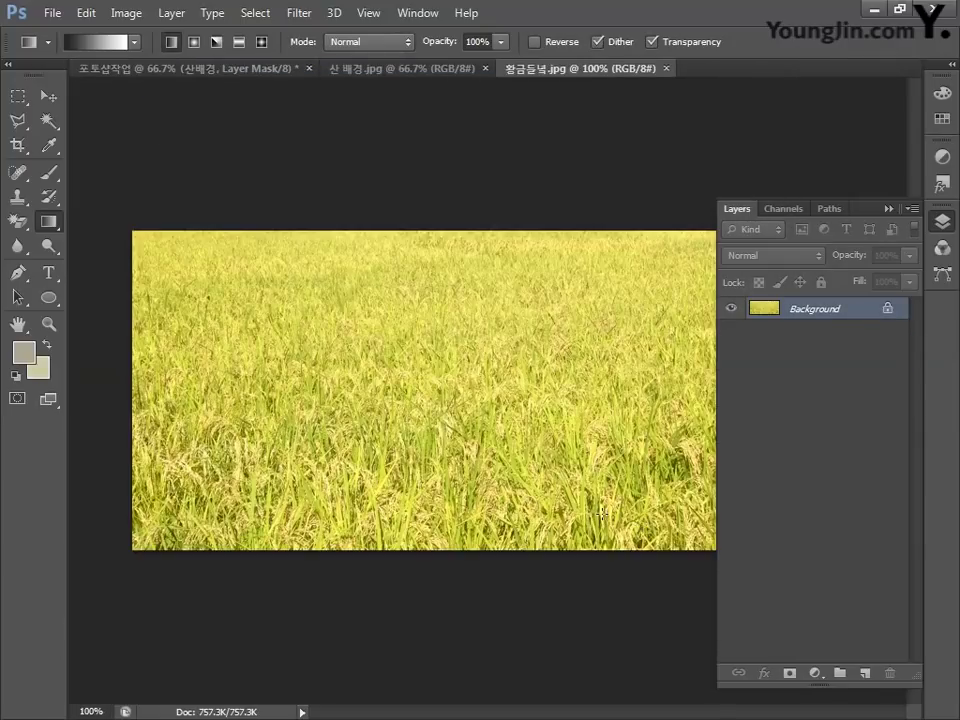
Copy the entire rice field image into the 포토샵작업 document above the 산배경 layer and shift it horizontally to cover the canvas width.
{"action": "key", "text": "ctrl+a"}
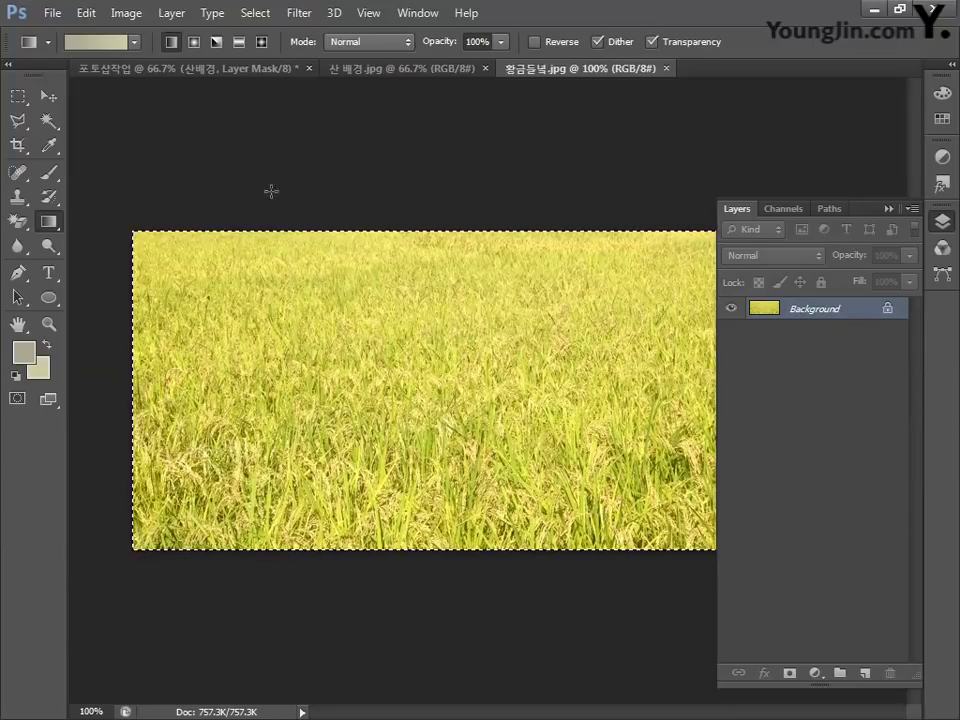
{"action": "left_click", "coordinate": [175, 69]}
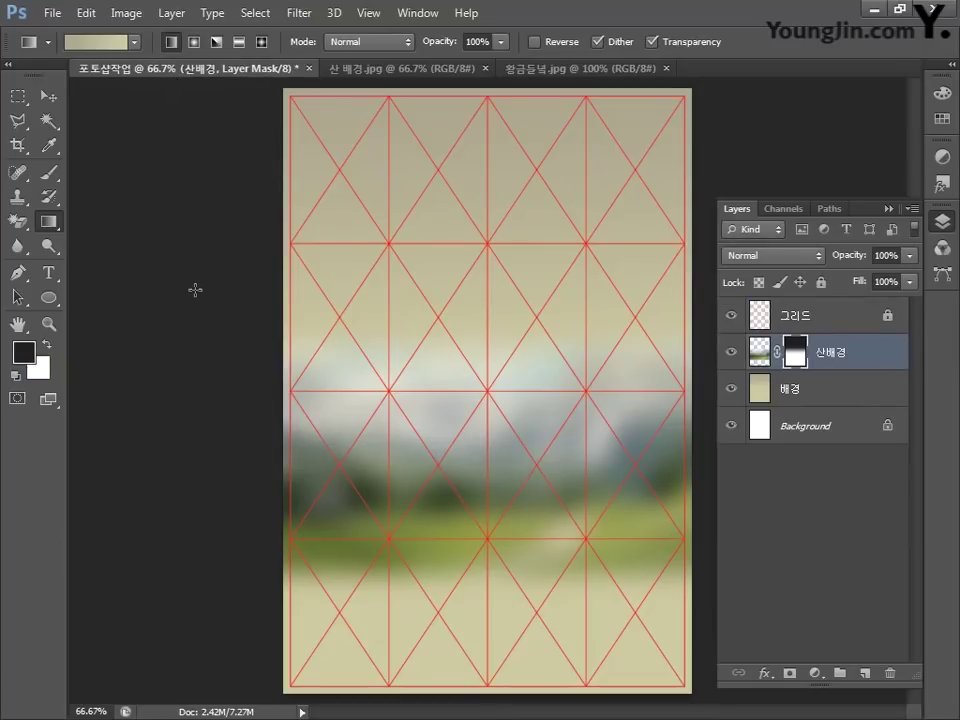
{"action": "key", "text": "ctrl+v"}
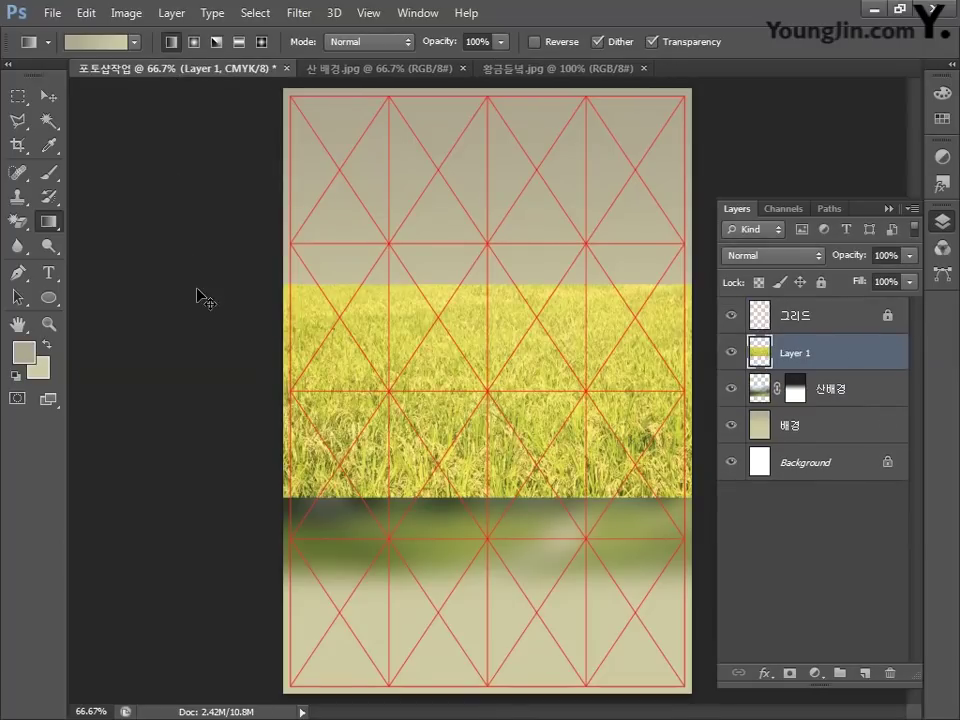
{"action": "key", "text": "ctrl+t"}
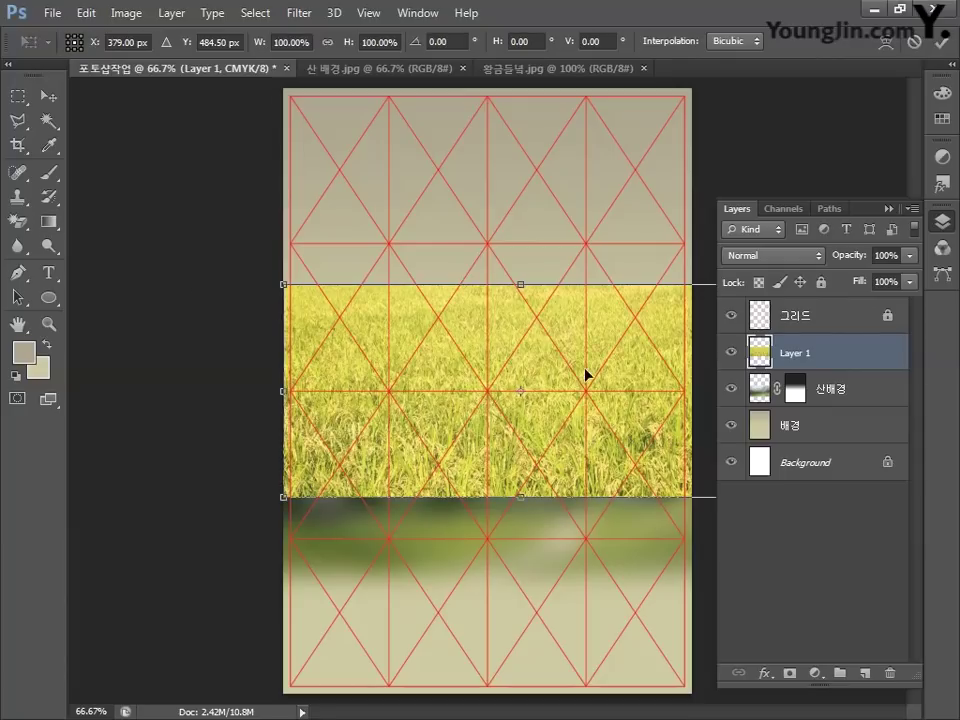
{"action": "left_click_drag", "start_coordinate": [585, 375], "coordinate": [546, 374]}
{"action": "key", "text": "Return"}
{"action": "key", "text": "g"}
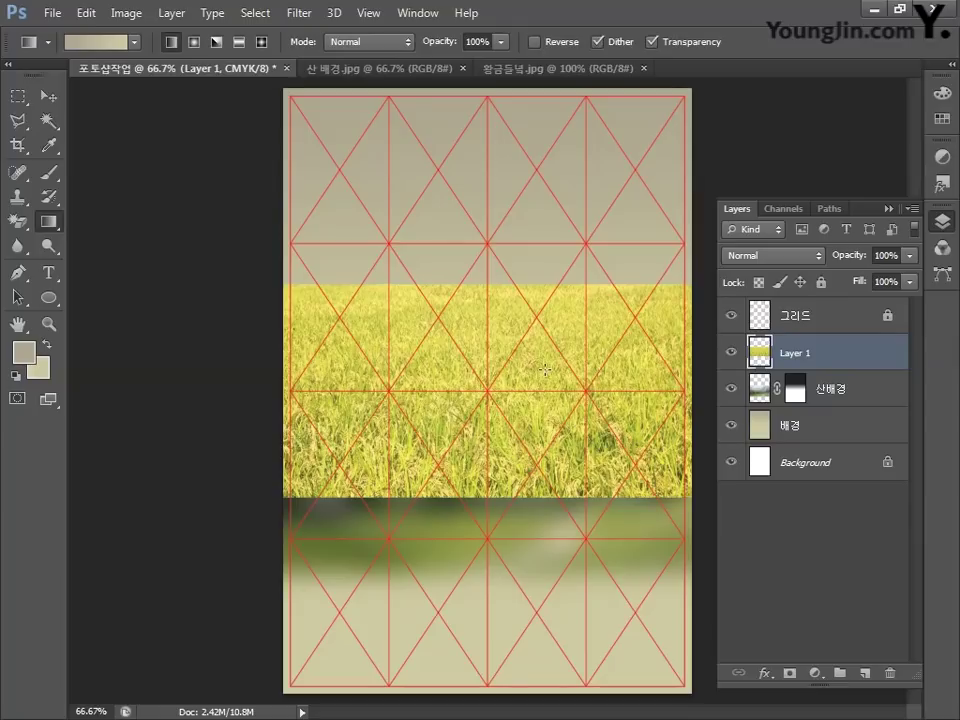
Rename the pasted rice field layer as 황금들녘.
{"action": "double_click", "coordinate": [792, 354]}
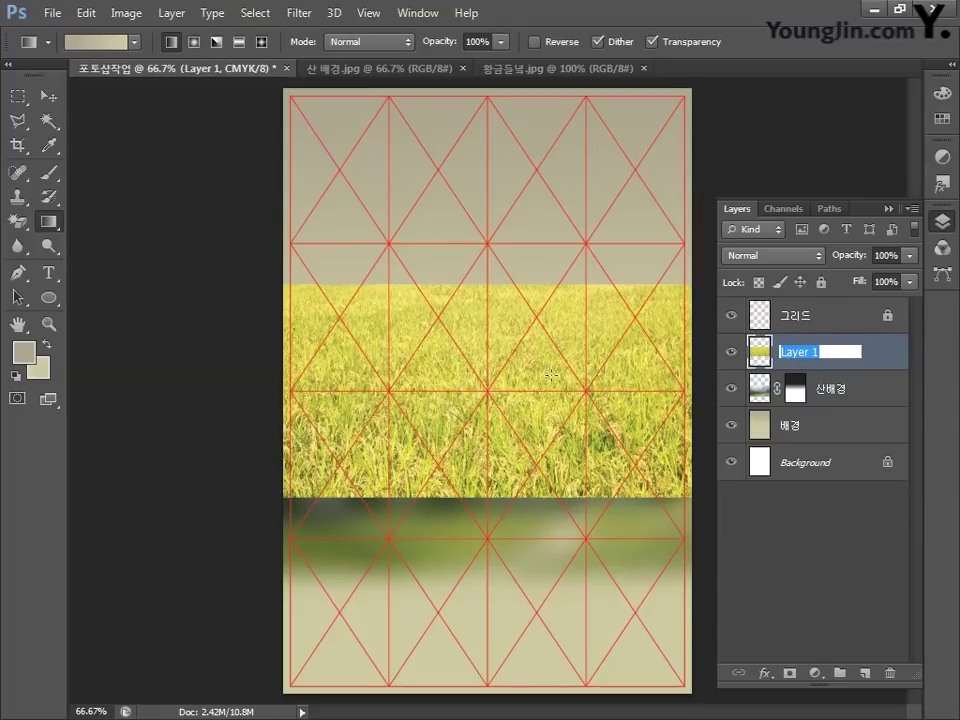
{"action": "type", "text": "황"}
{"action": "type", "text": "금들녘"}
{"action": "key", "text": "Return"}
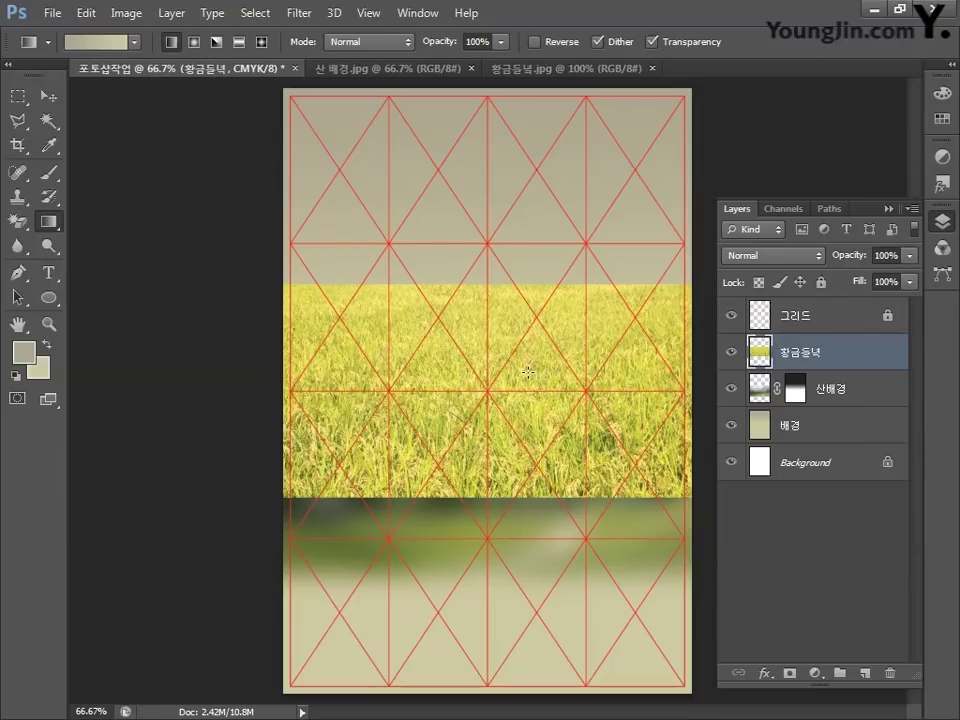
Try a Spherize distortion with an amount of 100% in Normal mode on the 황금들녘 layer.
{"action": "left_click", "coordinate": [295, 13]}
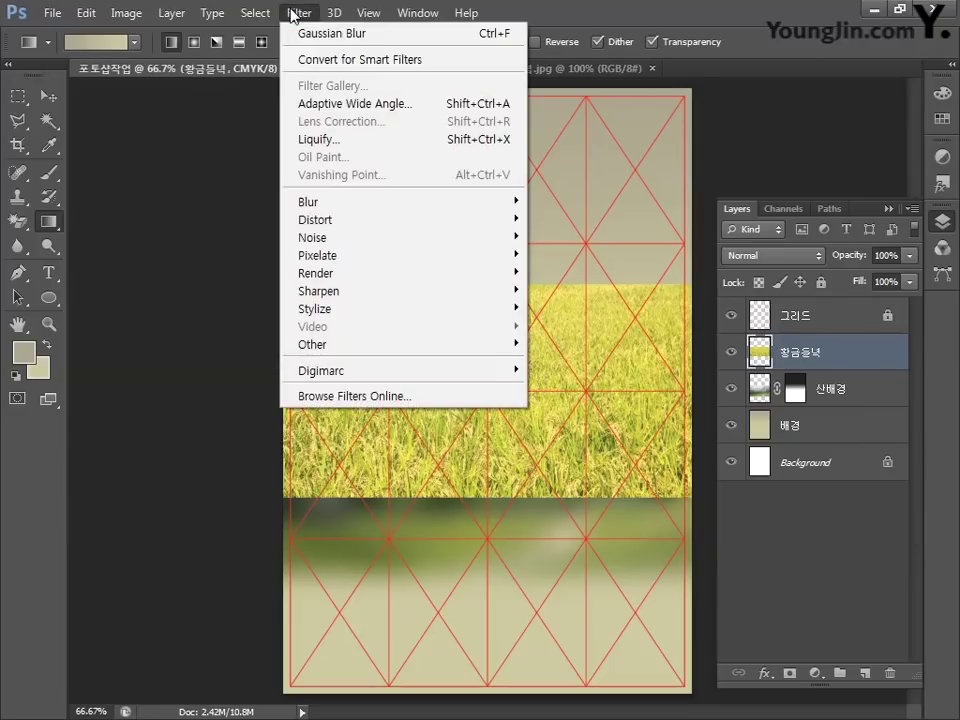
{"action": "mouse_move", "coordinate": [343, 221]}
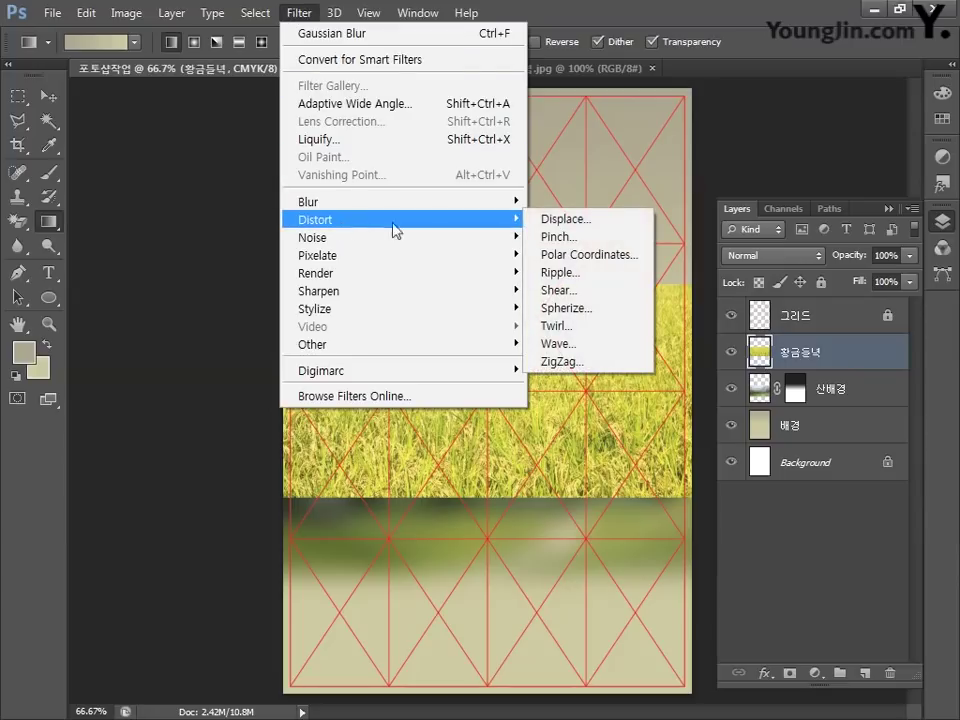
{"action": "left_click", "coordinate": [583, 310]}
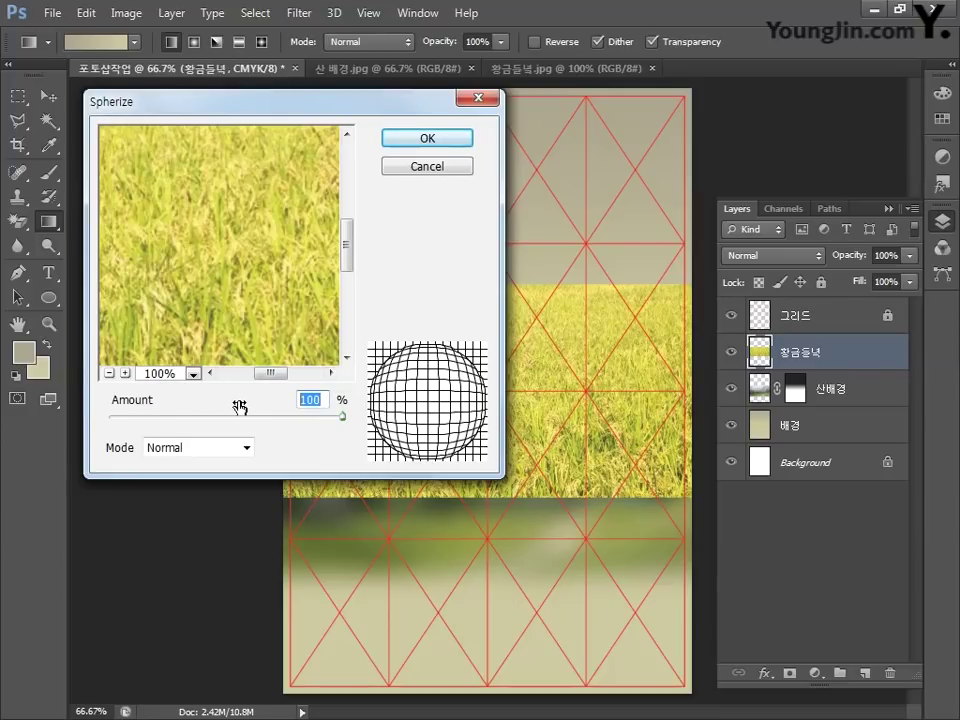
{"action": "type", "text": "100"}
{"action": "left_click", "coordinate": [422, 139]}
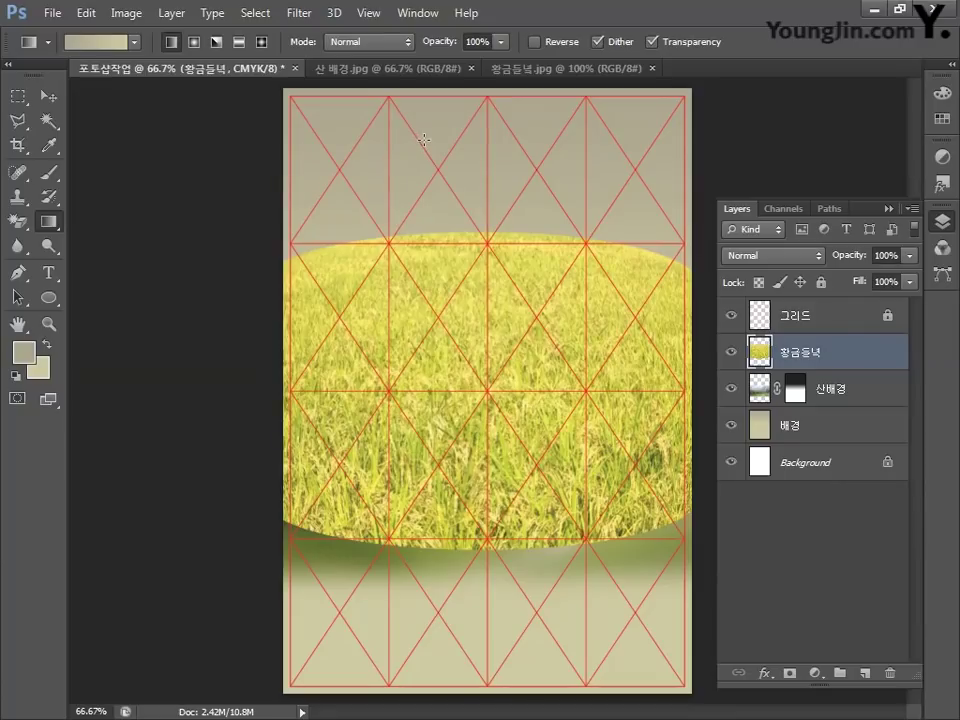
{"action": "key", "text": "ctrl+z"}
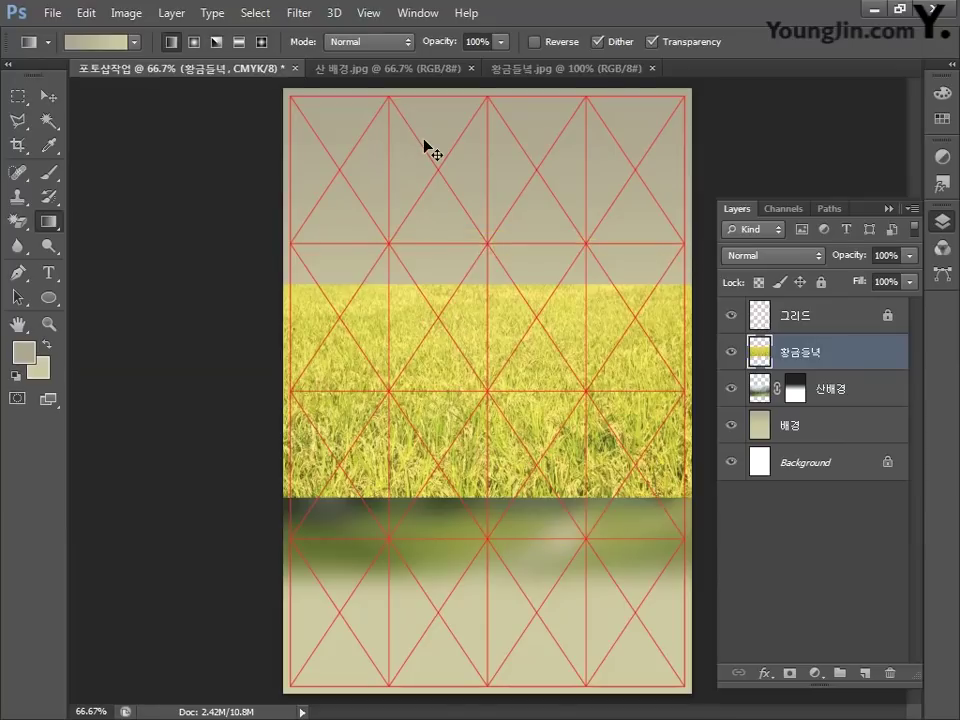
Raise the rice field's upper edge to the lower line of the top grid row and try the same Spherize distortion.
{"action": "left_click", "coordinate": [46, 97]}
{"action": "left_click_drag", "start_coordinate": [446, 377], "coordinate": [442, 337]}
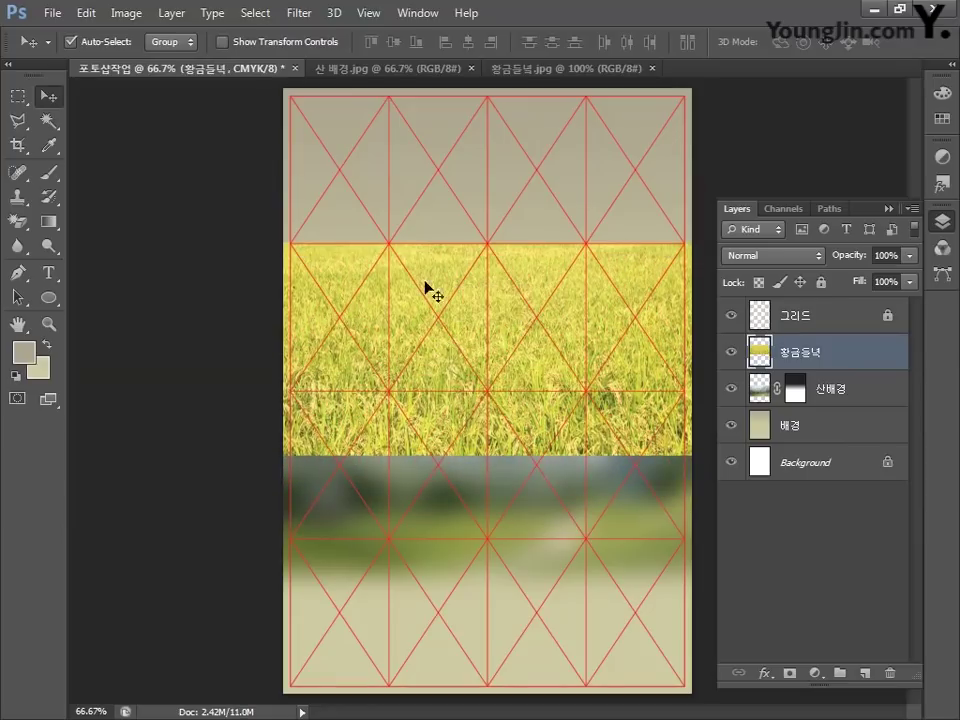
{"action": "left_click", "coordinate": [300, 13]}
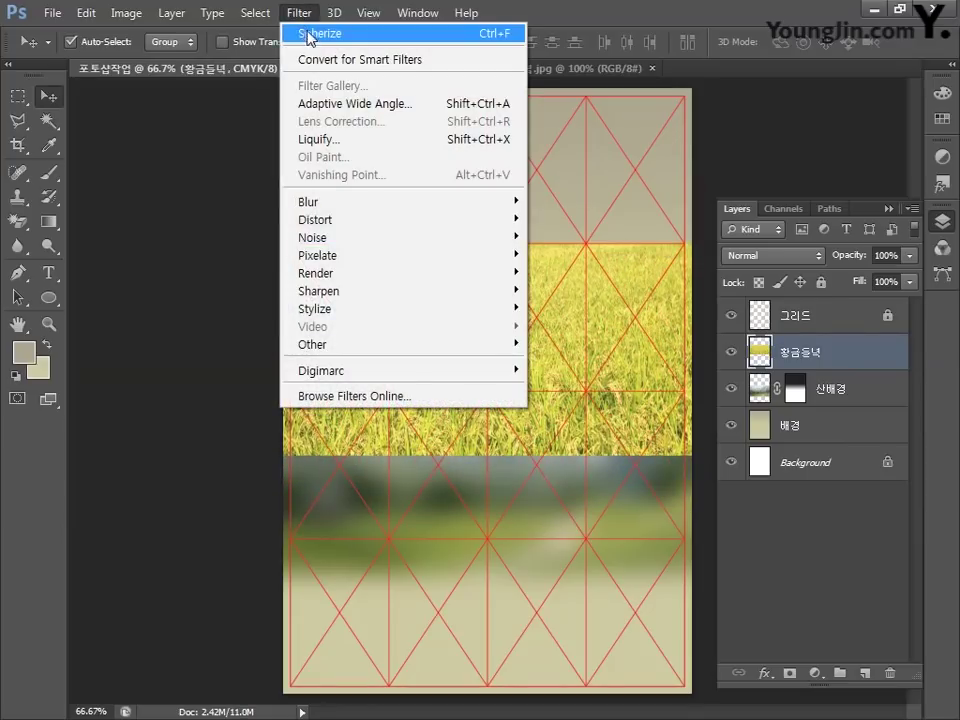
{"action": "left_click", "coordinate": [310, 41]}
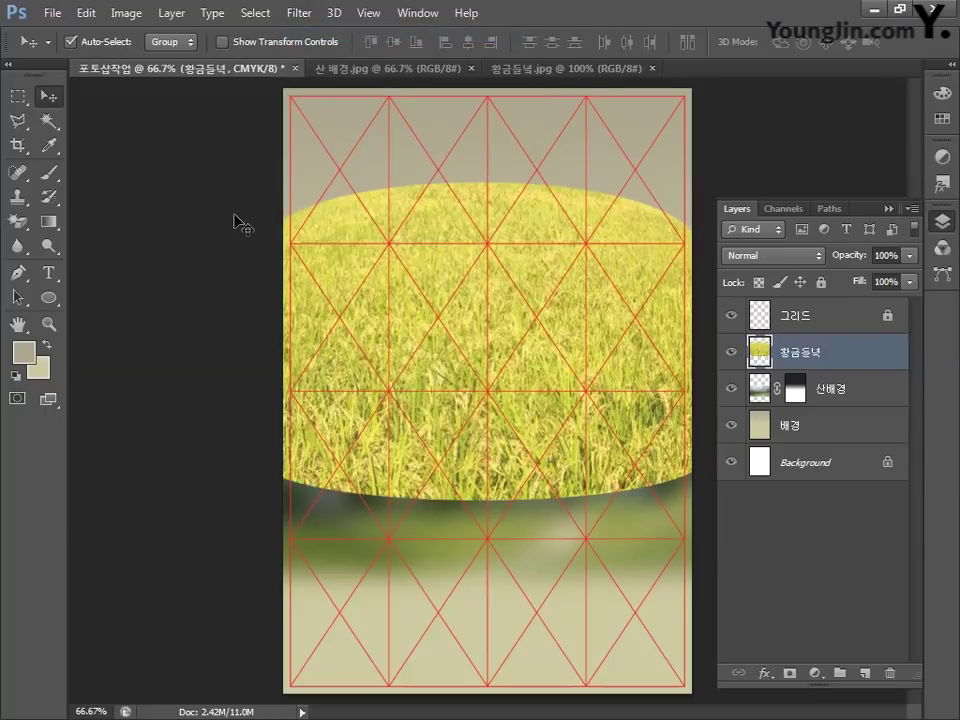
{"action": "key", "text": "ctrl+z"}
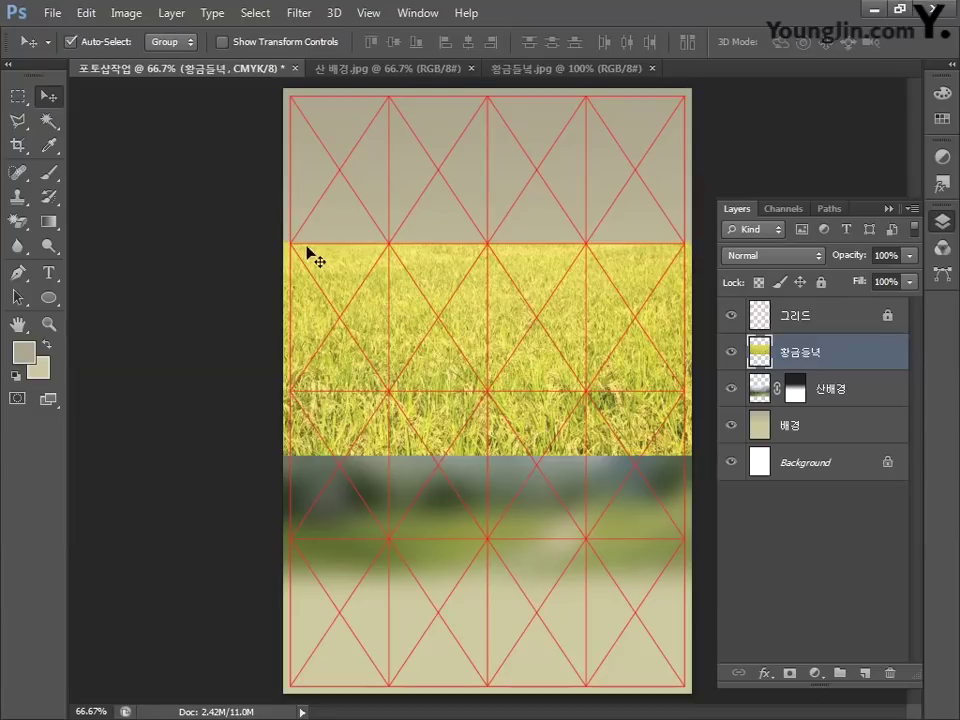
Raise the rice field's upper edge to the middle of the top grid row and curve it with Spherize at 100%.
{"action": "left_click_drag", "start_coordinate": [306, 253], "coordinate": [332, 195]}
{"action": "left_click", "coordinate": [299, 12]}
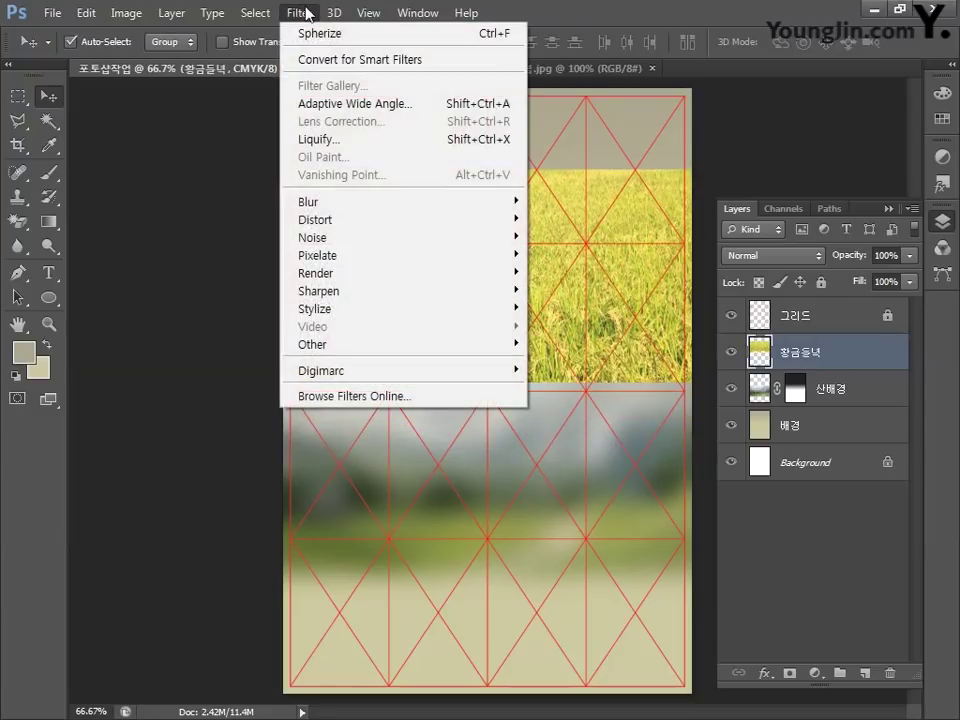
{"action": "left_click", "coordinate": [306, 34]}
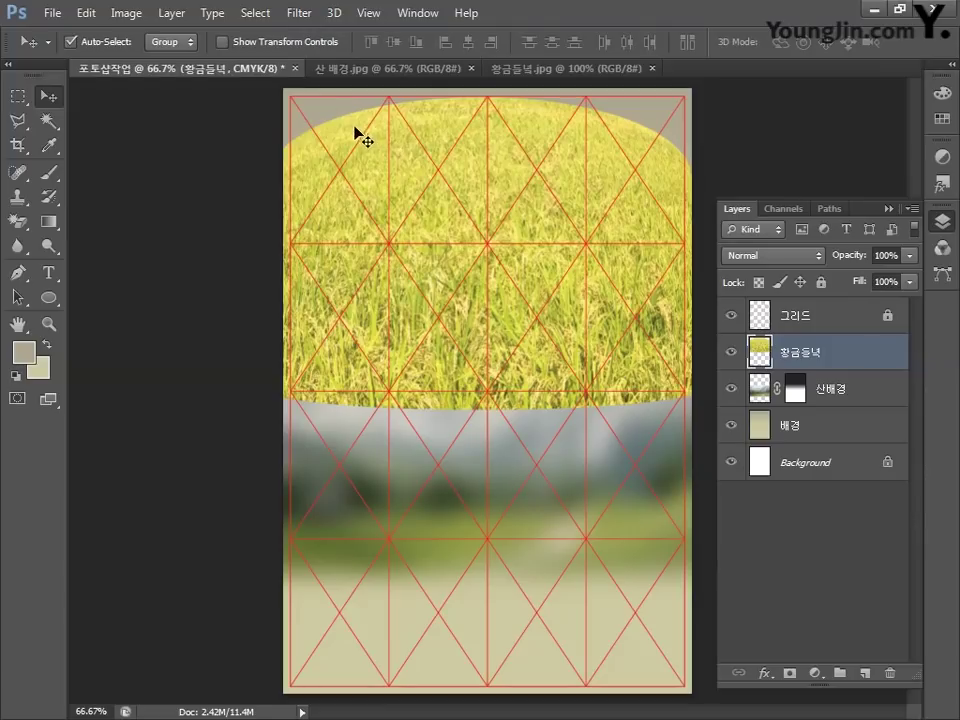
Move the curved rice field to the bottom of the canvas and apply a Gaussian Blur with a 4-pixel radius.
{"action": "left_click_drag", "start_coordinate": [360, 135], "coordinate": [356, 545]}
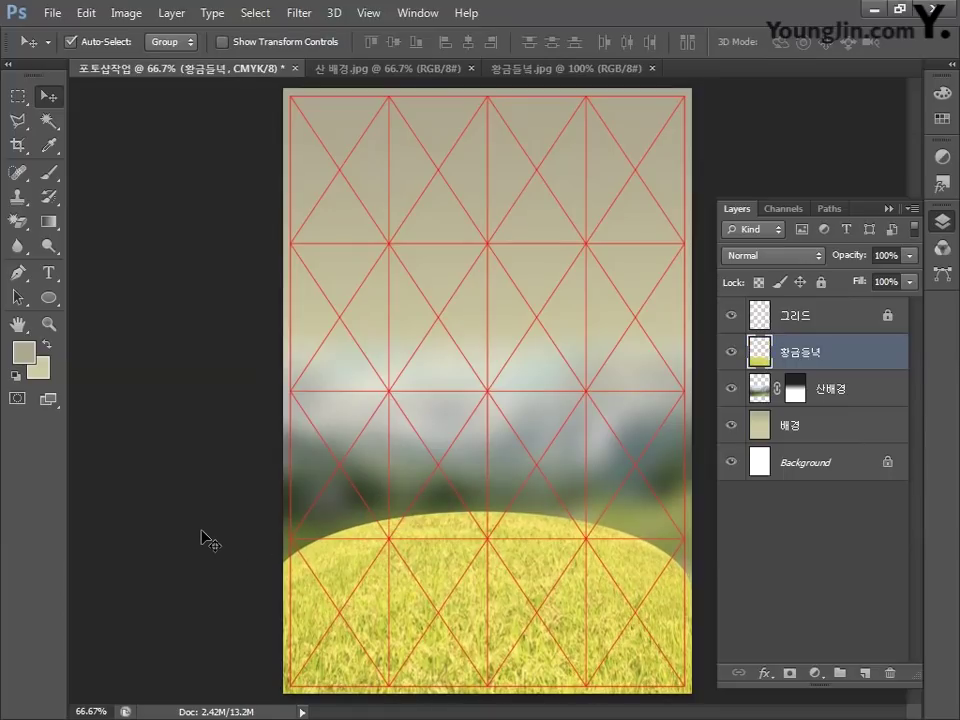
{"action": "left_click", "coordinate": [301, 15]}
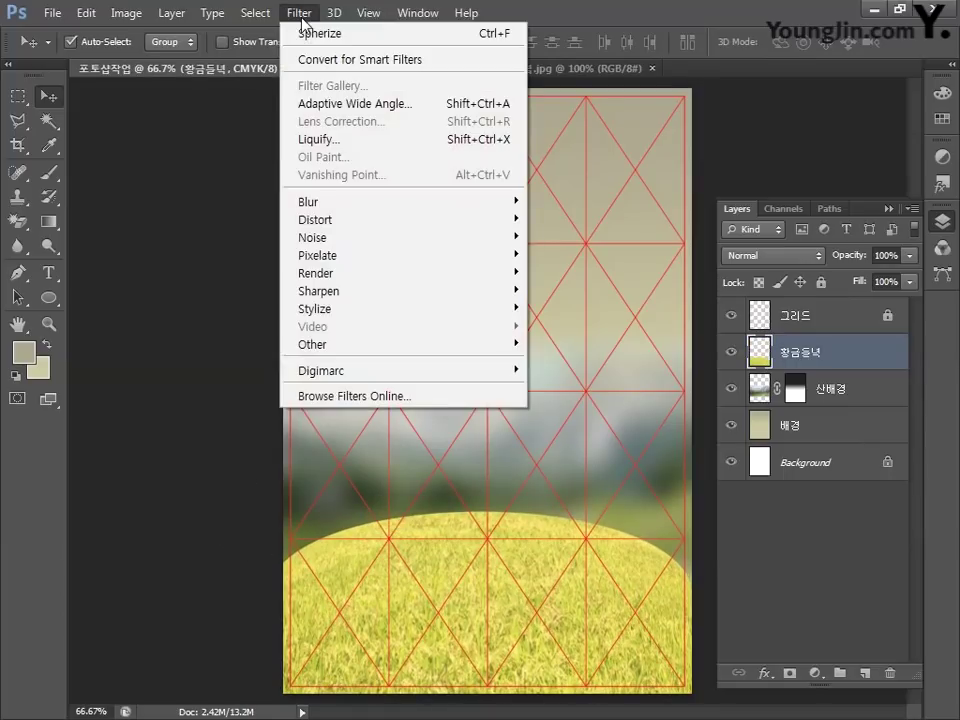
{"action": "mouse_move", "coordinate": [313, 205]}
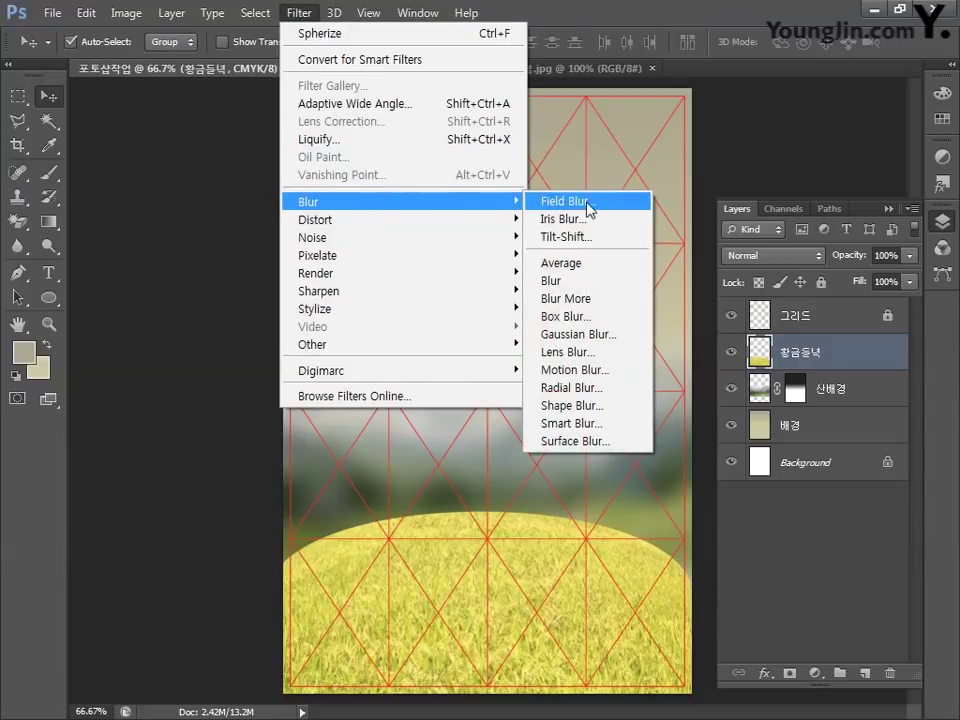
{"action": "left_click", "coordinate": [553, 334]}
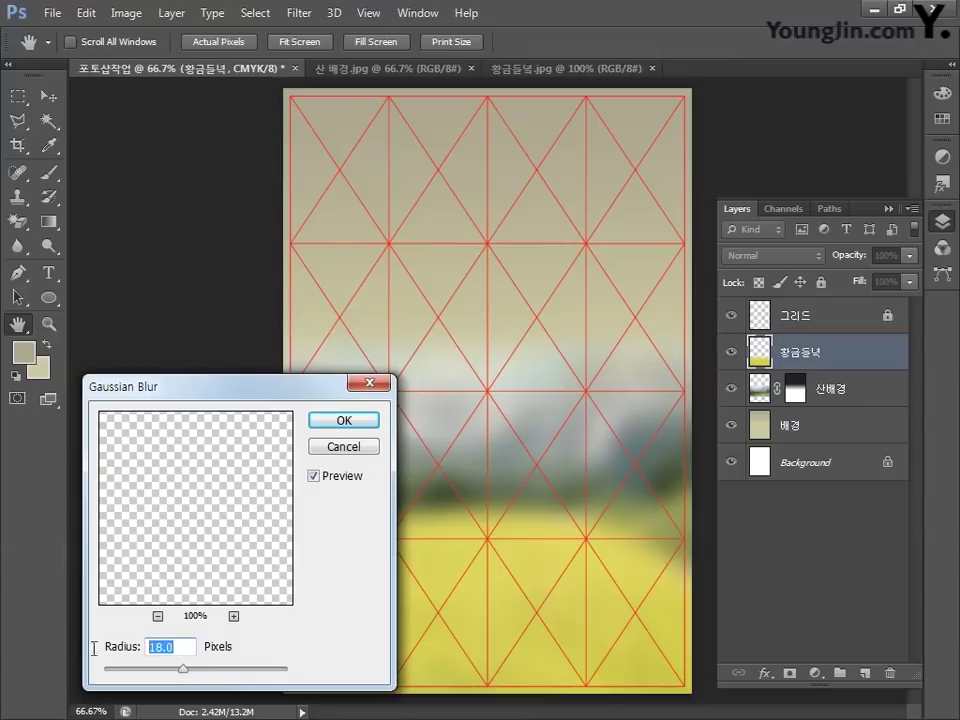
{"action": "type", "text": "4"}
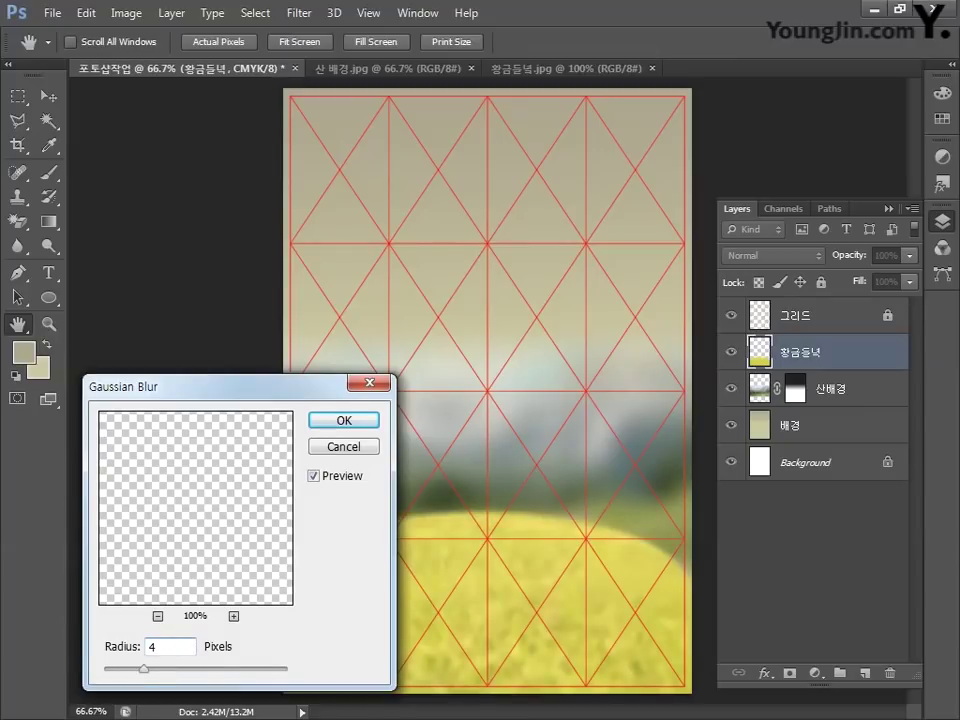
{"action": "left_click", "coordinate": [342, 421]}
{"action": "key", "text": "v"}
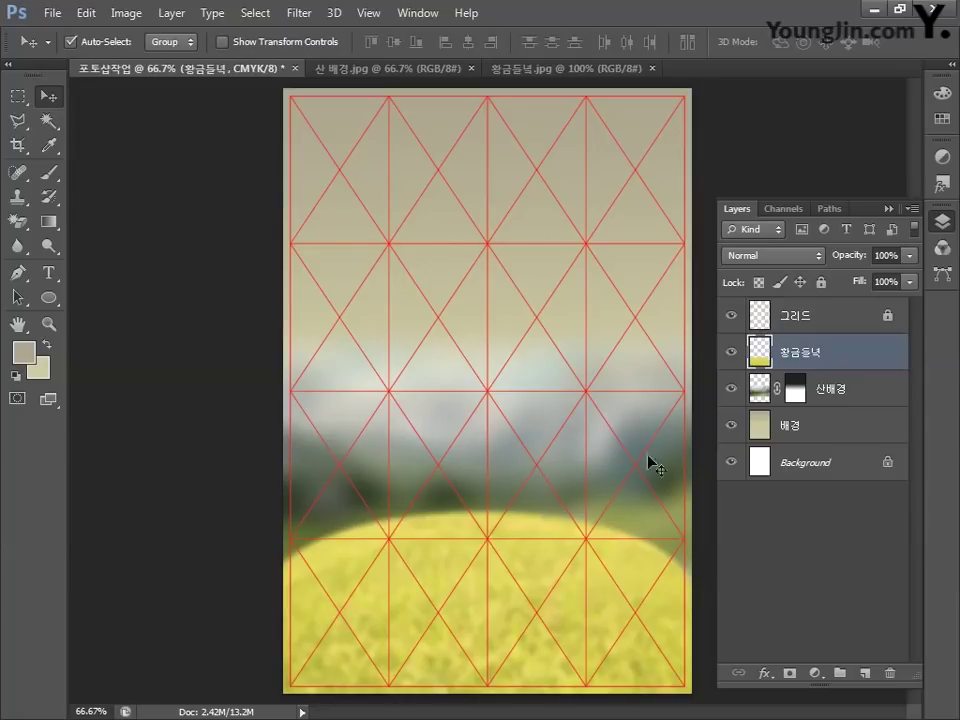
{"action": "left_click", "coordinate": [734, 318]}
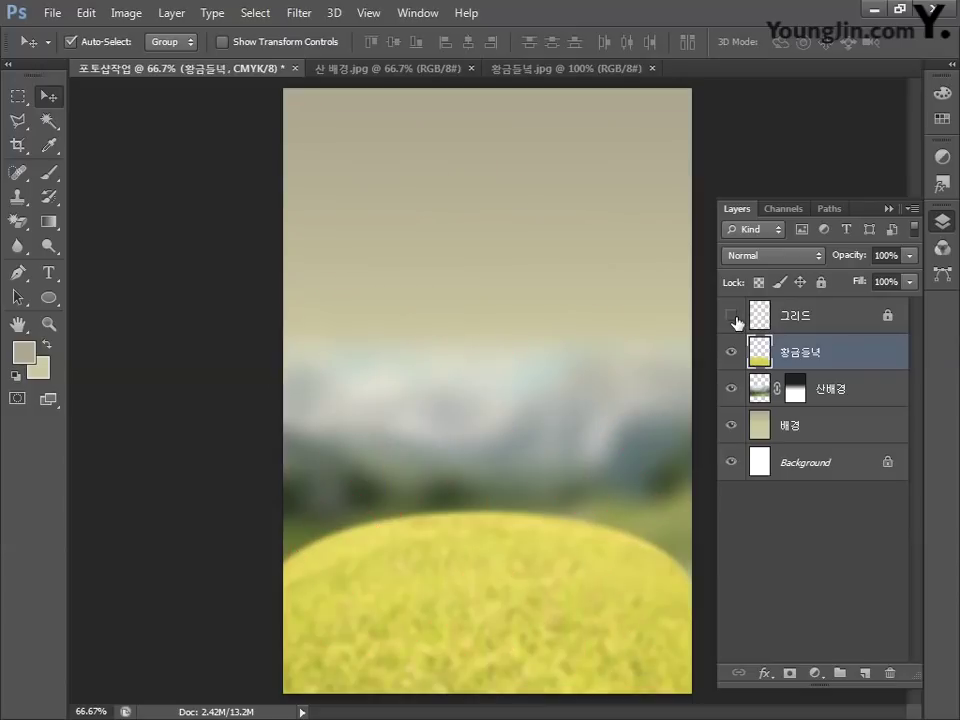
{"action": "left_click", "coordinate": [733, 316]}
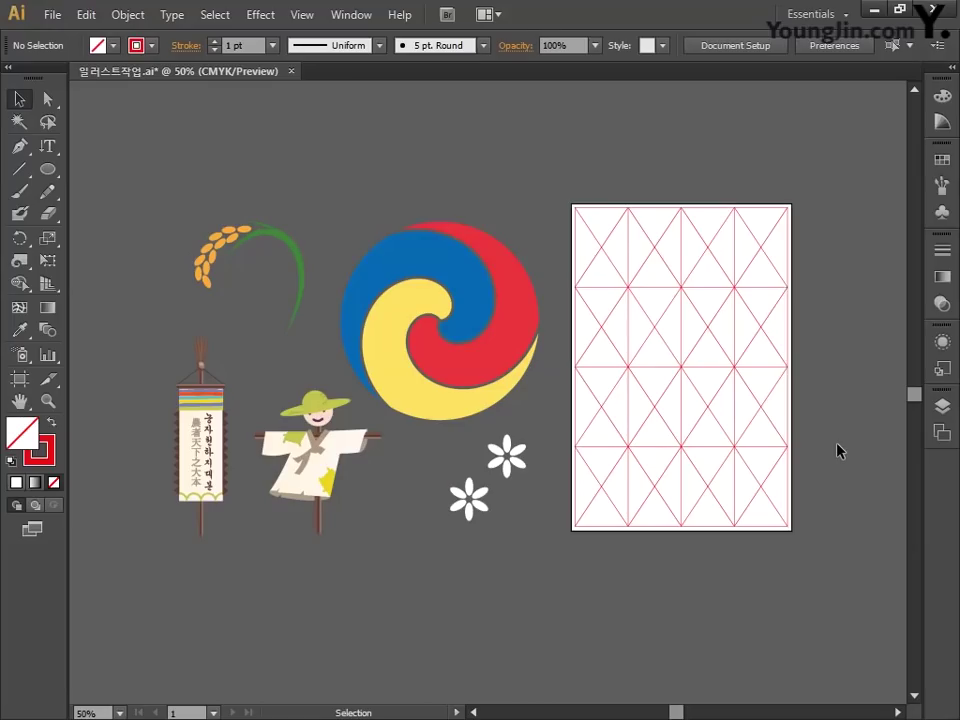
Copy the red, blue and yellow swirl from 일러스트작업.ai in Illustrator and paste it as pixels into the Photoshop composition.
{"action": "left_click", "coordinate": [464, 357]}
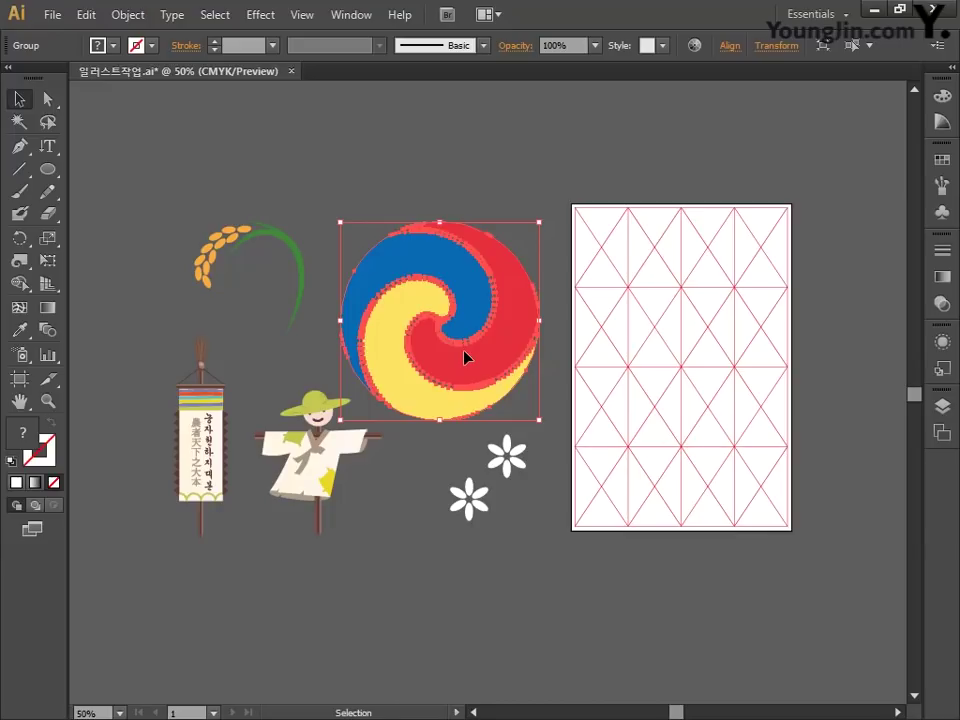
{"action": "key", "text": "ctrl"}
{"action": "key", "text": "alt+Tab"}
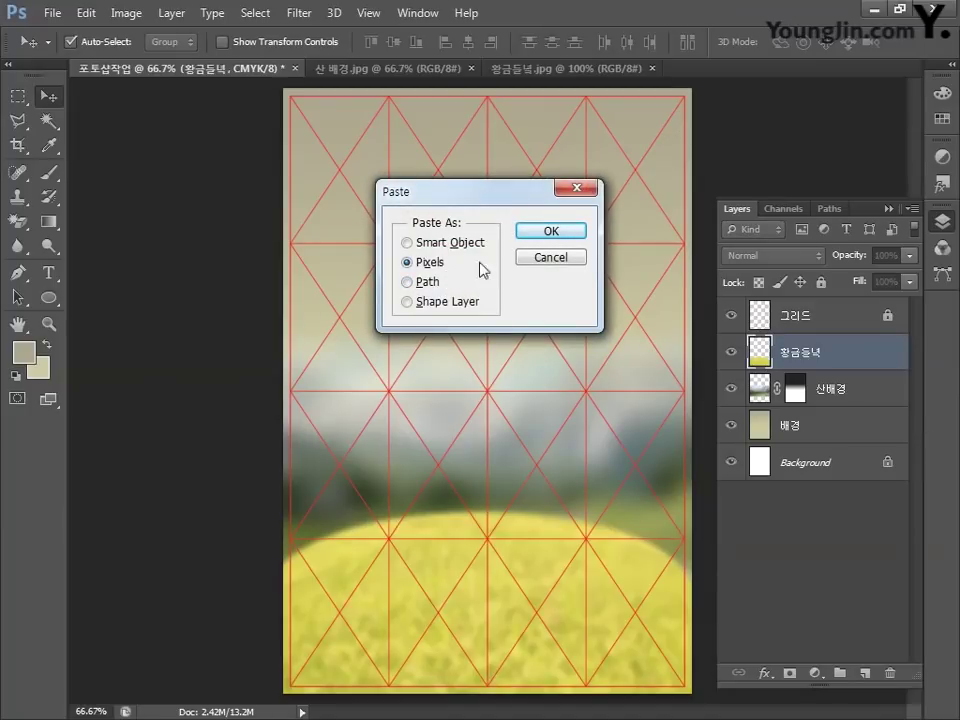
{"action": "left_click", "coordinate": [548, 231]}
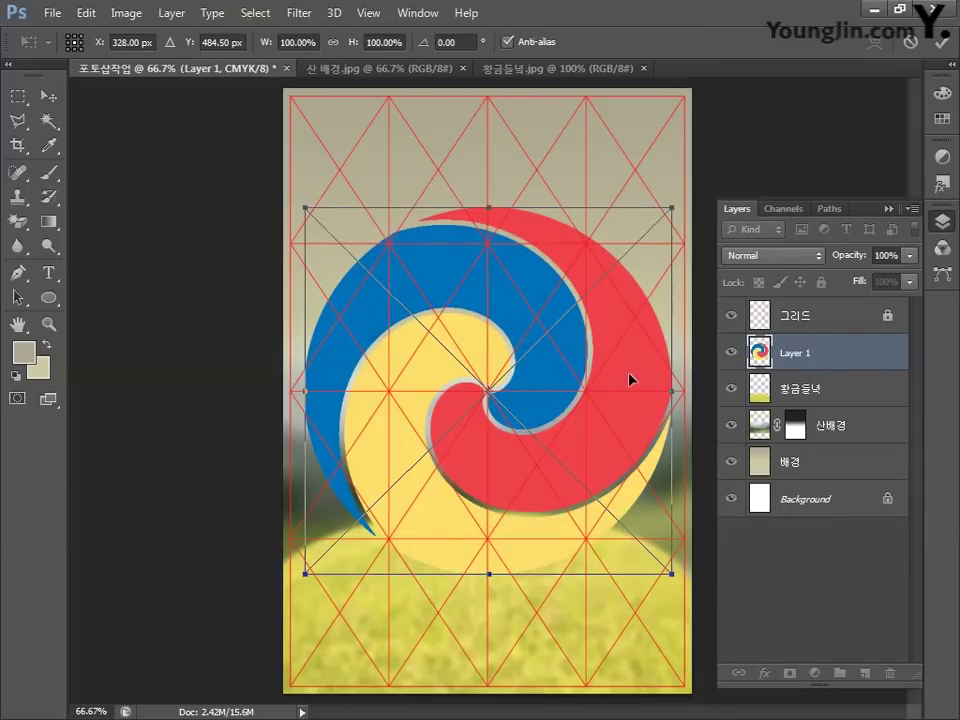
Move the pasted swirl to the upper part of the canvas and scale it to about 111% so it spans the full width.
{"action": "left_click_drag", "start_coordinate": [630, 379], "coordinate": [636, 255]}
{"action": "left_click_drag", "start_coordinate": [668, 441], "coordinate": [686, 459]}
{"action": "key", "text": "Down"}
{"action": "key", "text": "Down"}
{"action": "key", "text": "Down"}
{"action": "key", "text": "Down"}
{"action": "key", "text": "Down"}
{"action": "key", "text": "Down"}
{"action": "key", "text": "Down"}
{"action": "key", "text": "Down"}
{"action": "key", "text": "Down"}
{"action": "key", "text": "Down"}
{"action": "key", "text": "Down"}
{"action": "key", "text": "Down"}
{"action": "key", "text": "Down"}
{"action": "key", "text": "Down"}
{"action": "key", "text": "Down"}
{"action": "key", "text": "Down"}
{"action": "key", "text": "Down"}
{"action": "key", "text": "Down"}
{"action": "key", "text": "Down"}
{"action": "key", "text": "Down"}
{"action": "key", "text": "Down"}
{"action": "key", "text": "Down"}
{"action": "key", "text": "Down"}
{"action": "key", "text": "Down"}
{"action": "key", "text": "Down"}
{"action": "key", "text": "Down"}
{"action": "key", "text": "Down"}
{"action": "key", "text": "Down"}
{"action": "key", "text": "Down"}
{"action": "key", "text": "Down"}
{"action": "key", "text": "Down"}
{"action": "key", "text": "Down"}
{"action": "key", "text": "Down"}
{"action": "key", "text": "Down"}
{"action": "key", "text": "Down"}
{"action": "key", "text": "Down"}
{"action": "key", "text": "Down"}
{"action": "key", "text": "Down"}
{"action": "key", "text": "Down"}
{"action": "key", "text": "Down"}
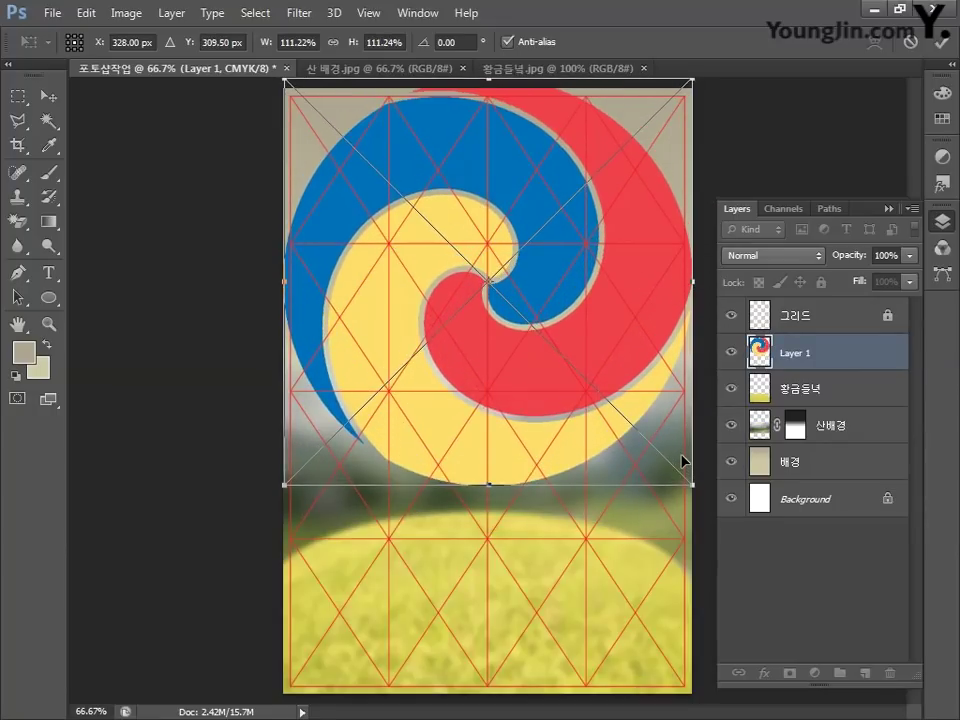
{"action": "key", "text": "Return"}
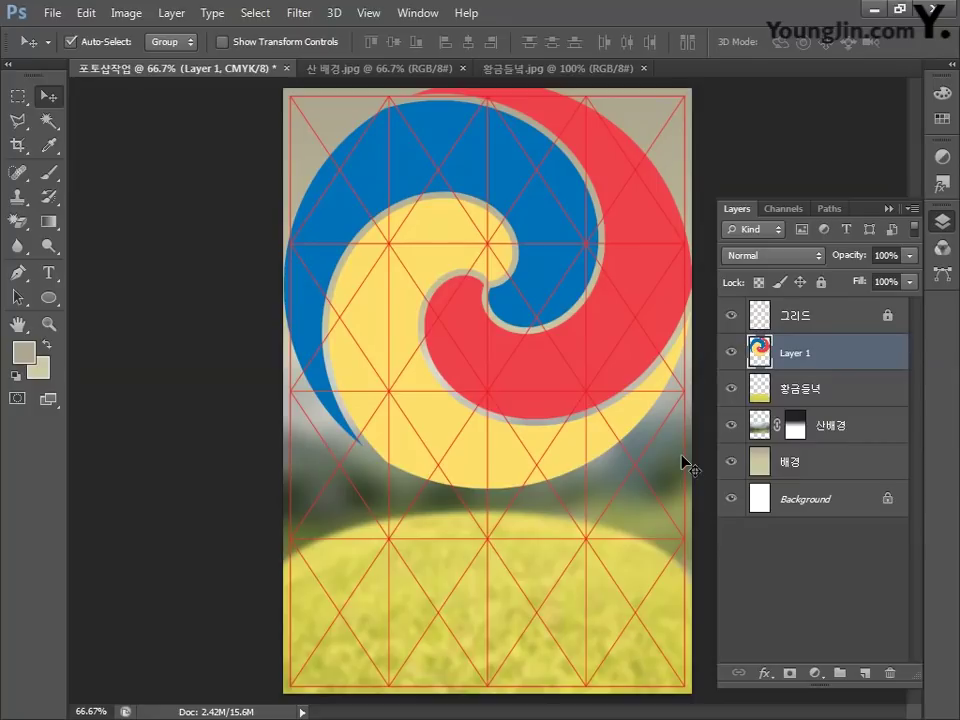
Select the swirl's red part with the Magic Wand and separate it onto its own layer using Layer Via Cut.
{"action": "left_click", "coordinate": [48, 121]}
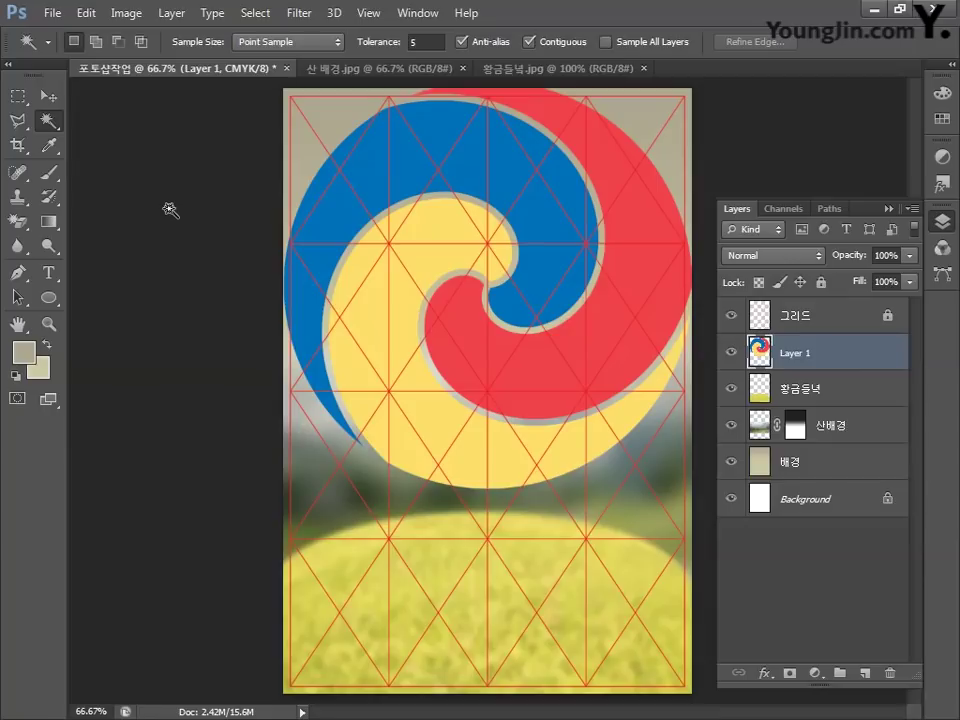
{"action": "left_click", "coordinate": [634, 280]}
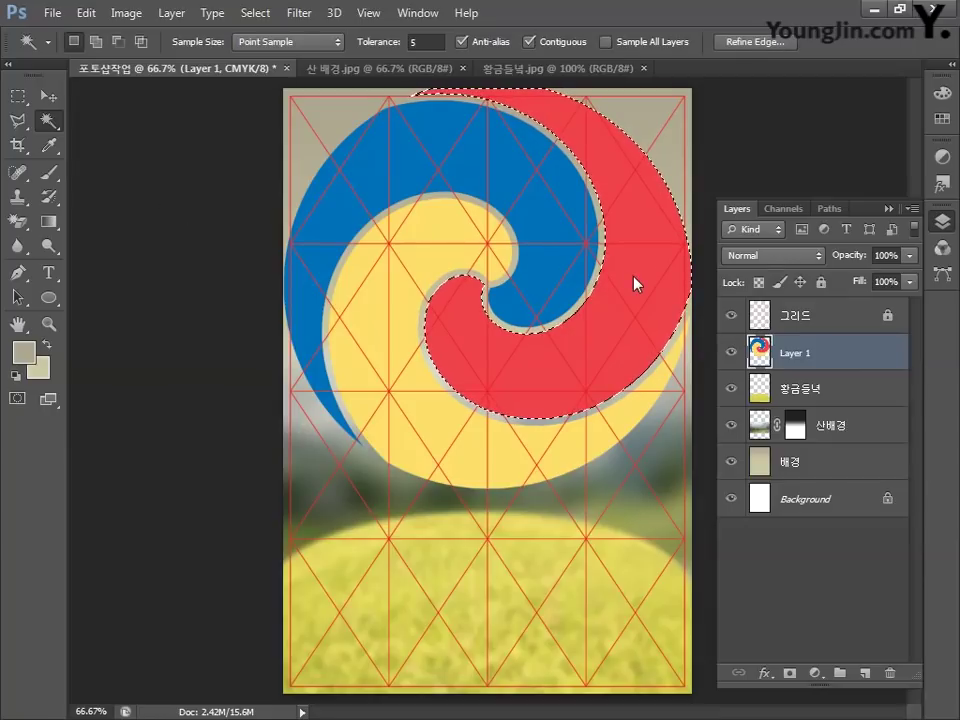
{"action": "left_click", "coordinate": [172, 14]}
{"action": "mouse_move", "coordinate": [177, 31]}
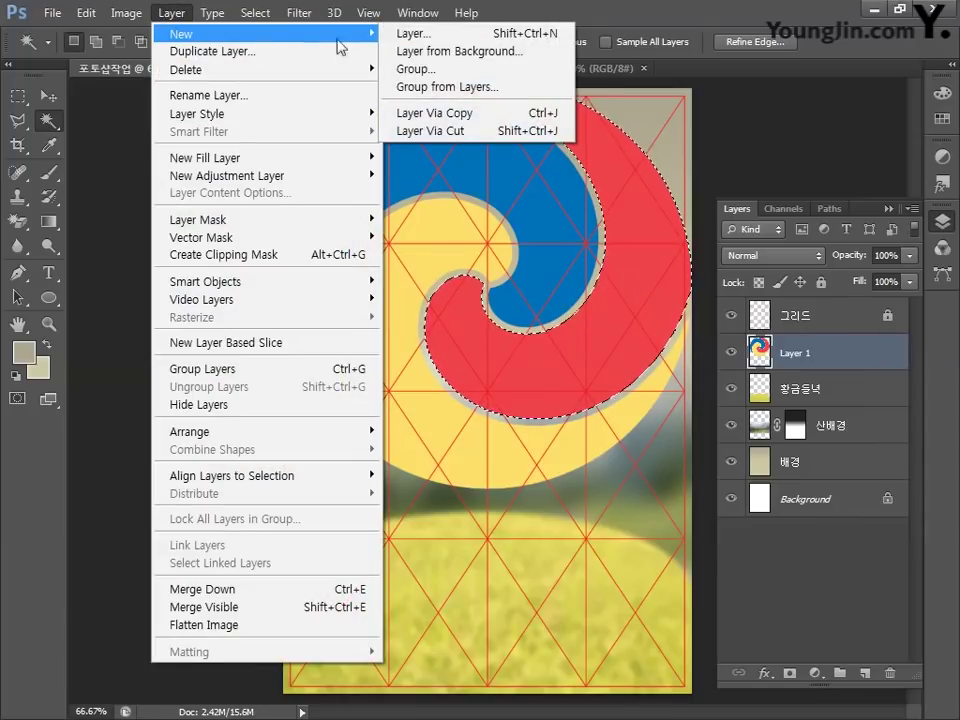
{"action": "left_click", "coordinate": [432, 113]}
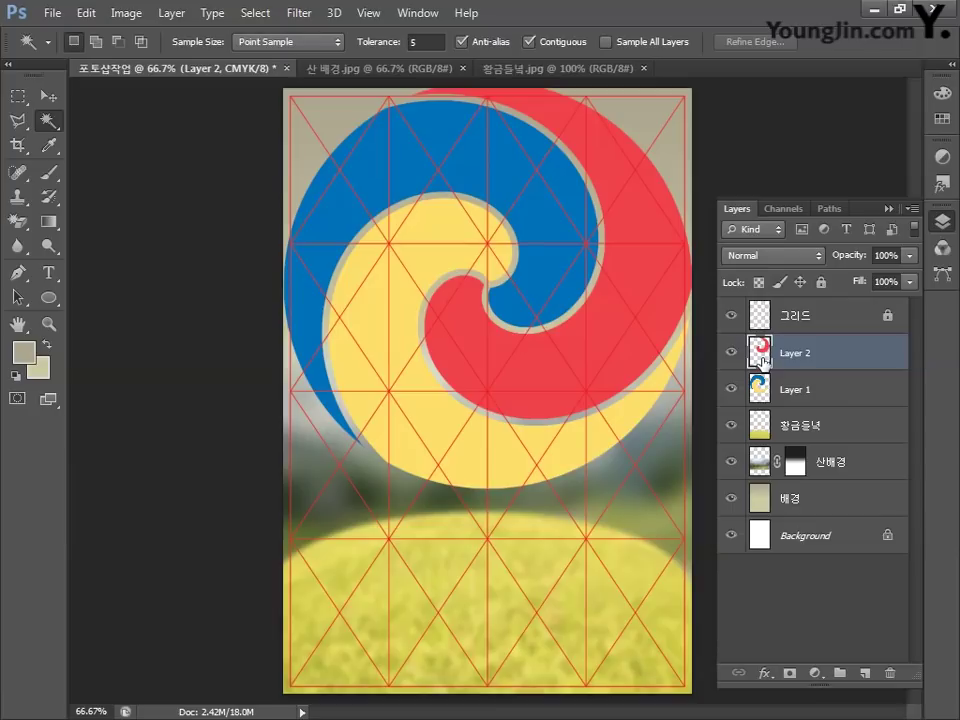
Select the swirl's blue part with the Magic Wand and separate it from Layer 1 onto its own layer using Layer Via Cut.
{"action": "left_click", "coordinate": [814, 400]}
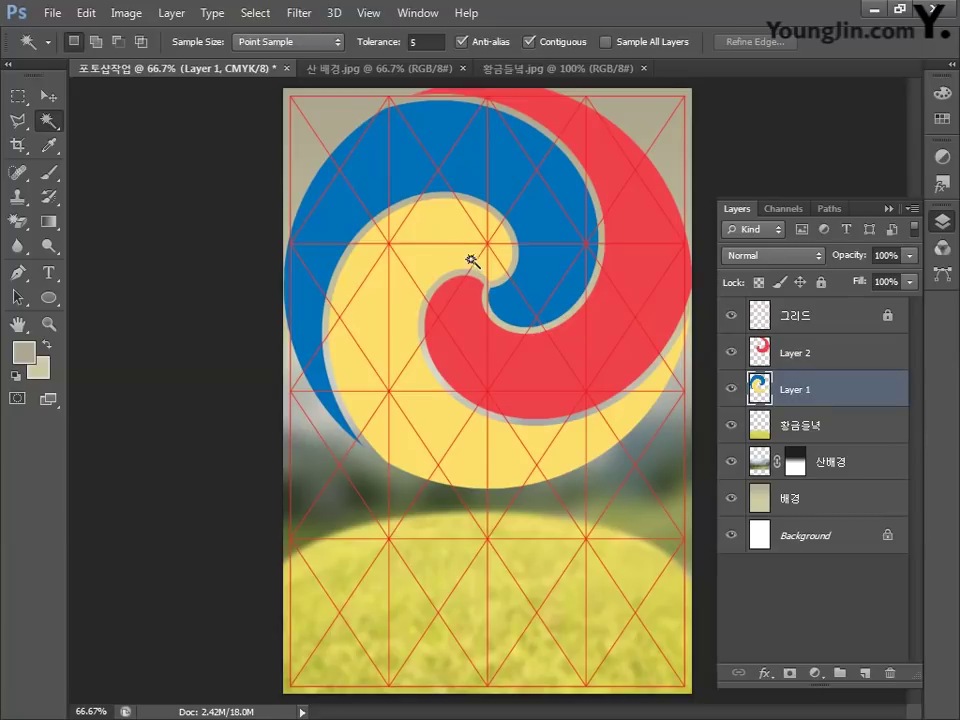
{"action": "left_click", "coordinate": [471, 180]}
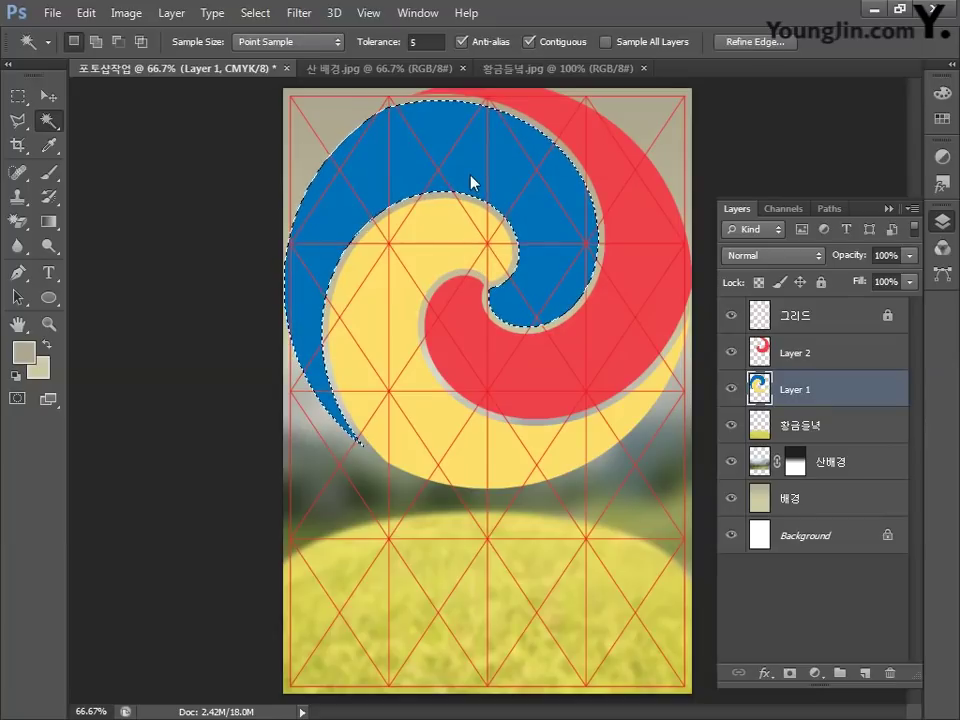
{"action": "left_click", "coordinate": [172, 13]}
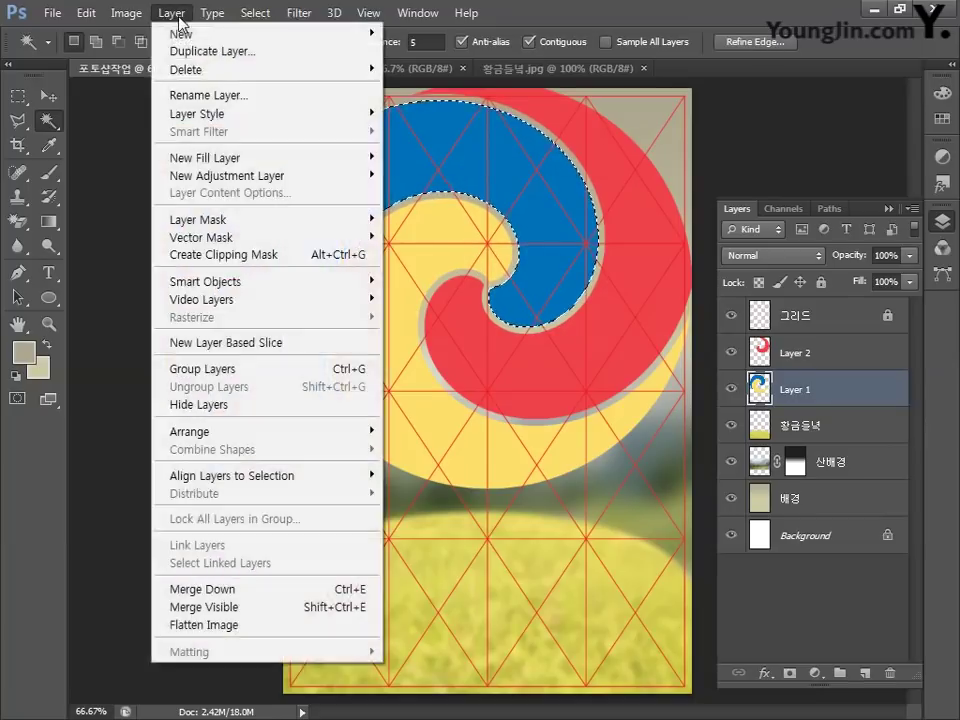
{"action": "mouse_move", "coordinate": [184, 33]}
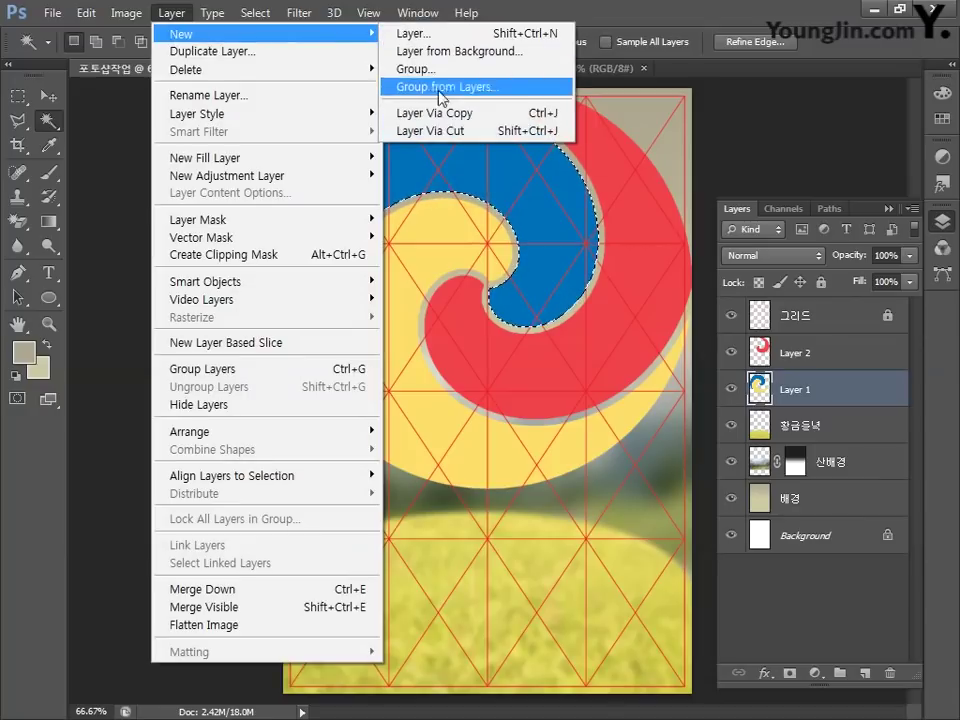
{"action": "left_click", "coordinate": [446, 131]}
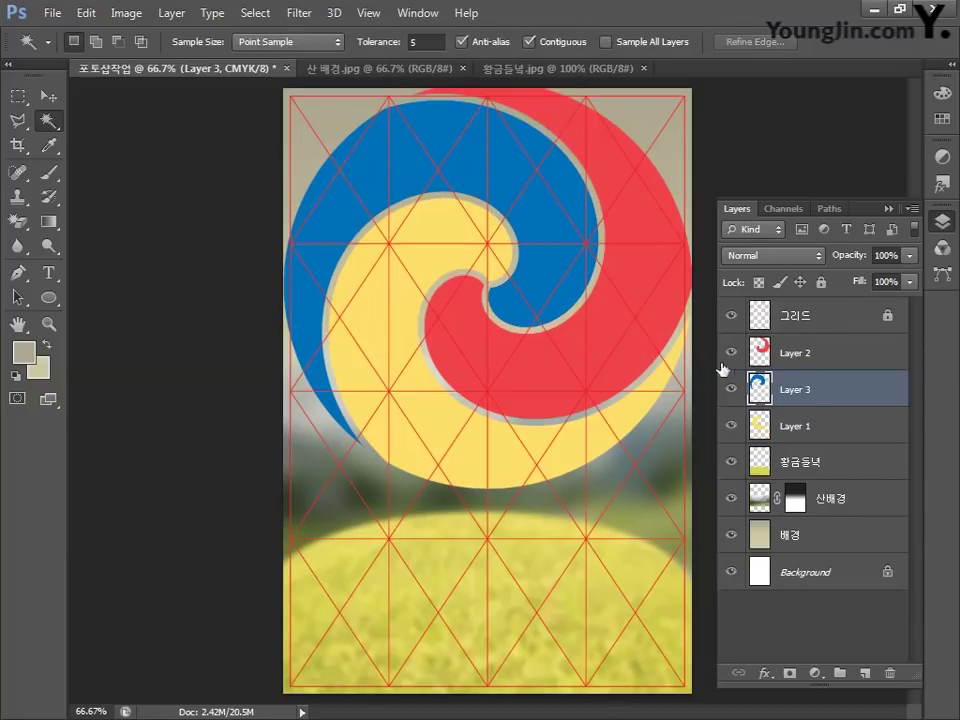
Rename the layer holding the red swirl part to 태극 01.
{"action": "left_click", "coordinate": [793, 360]}
{"action": "left_click", "coordinate": [793, 395]}
{"action": "left_click", "coordinate": [793, 428]}
{"action": "left_click", "coordinate": [819, 376]}
{"action": "left_click", "coordinate": [819, 370]}
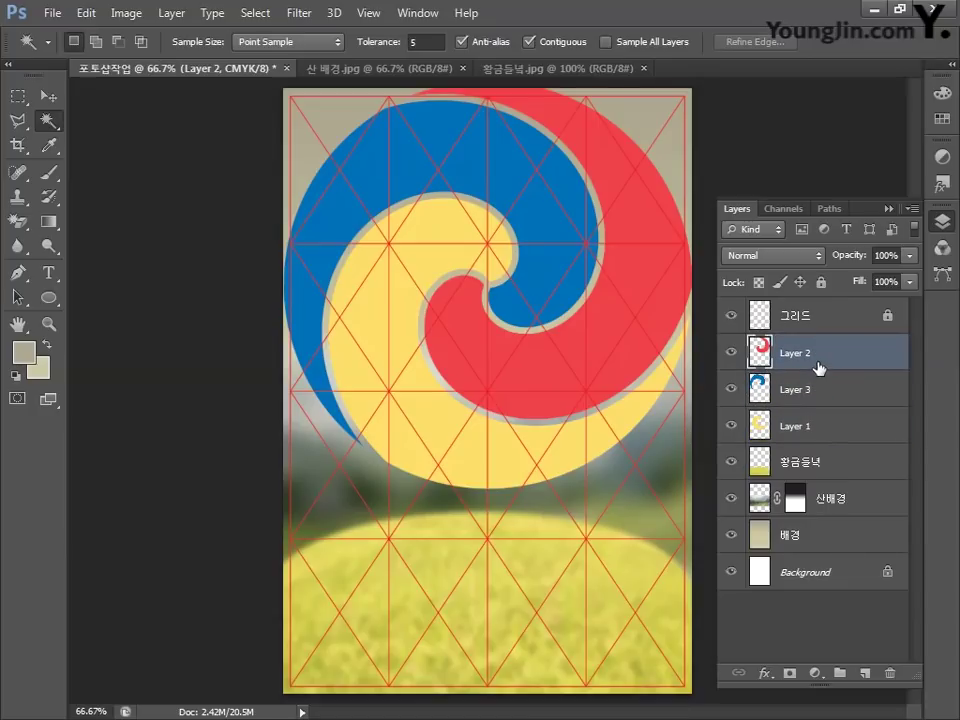
{"action": "double_click", "coordinate": [792, 362]}
{"action": "type", "text": "태"}
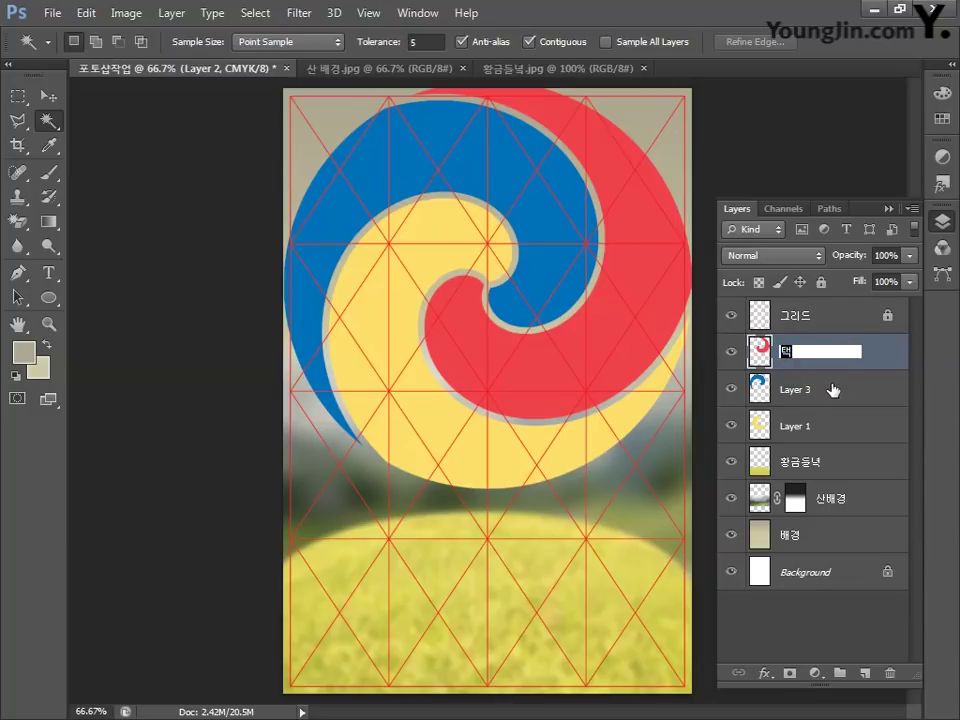
{"action": "type", "text": "극 01"}
Rename the blue swirl part's layer to 태극 02 and the yellow swirl part's layer to 태극 03.
{"action": "left_click", "coordinate": [832, 390]}
{"action": "double_click", "coordinate": [820, 389]}
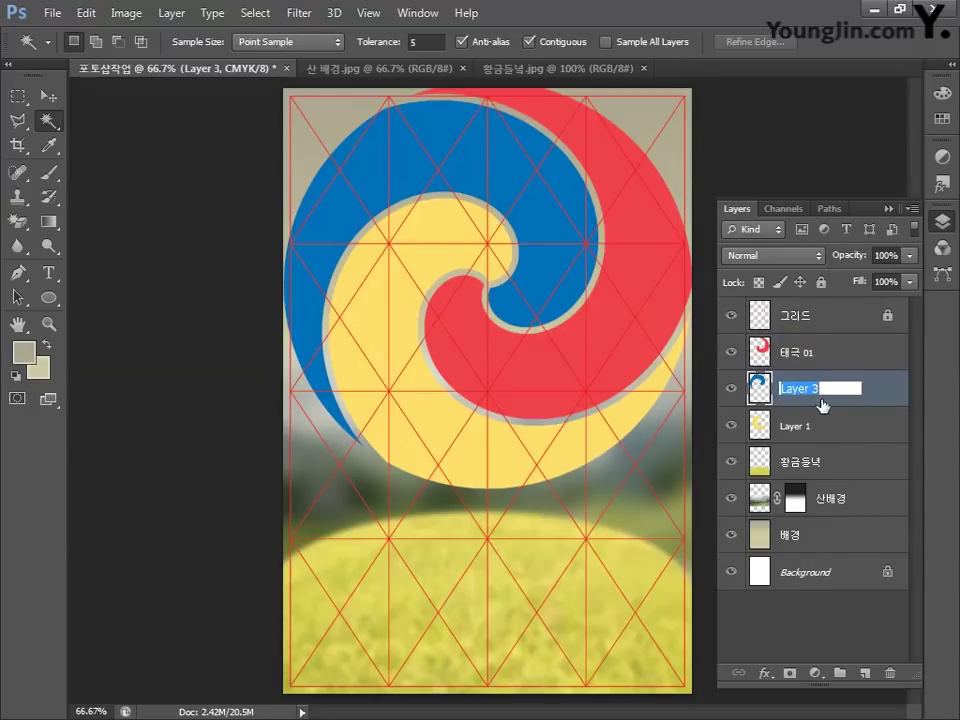
{"action": "type", "text": "태극 02"}
{"action": "key", "text": "Return"}
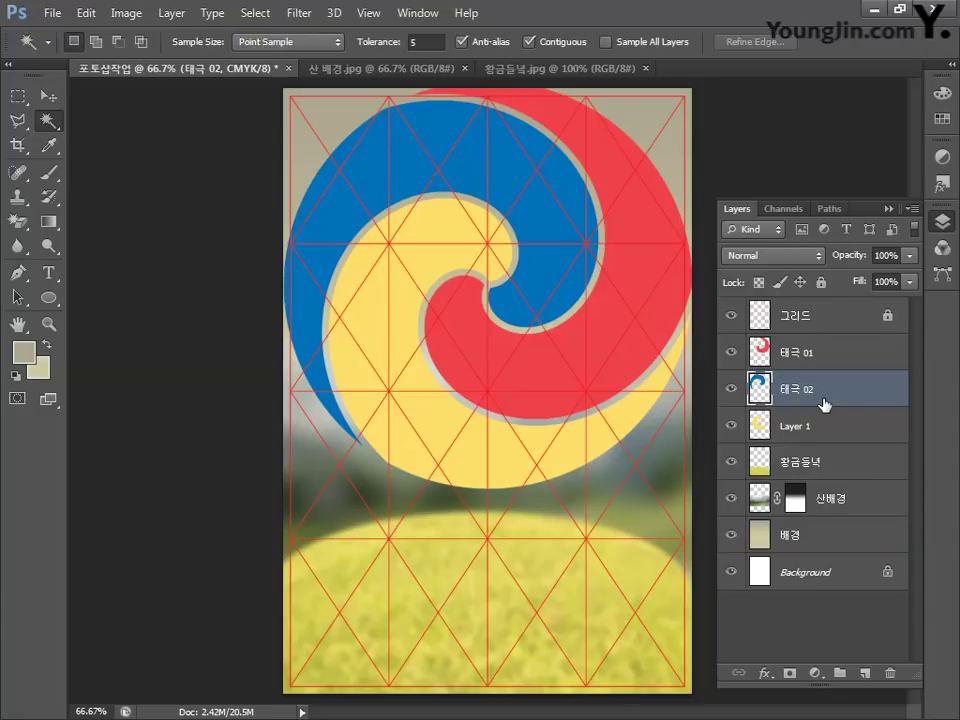
{"action": "double_click", "coordinate": [800, 426]}
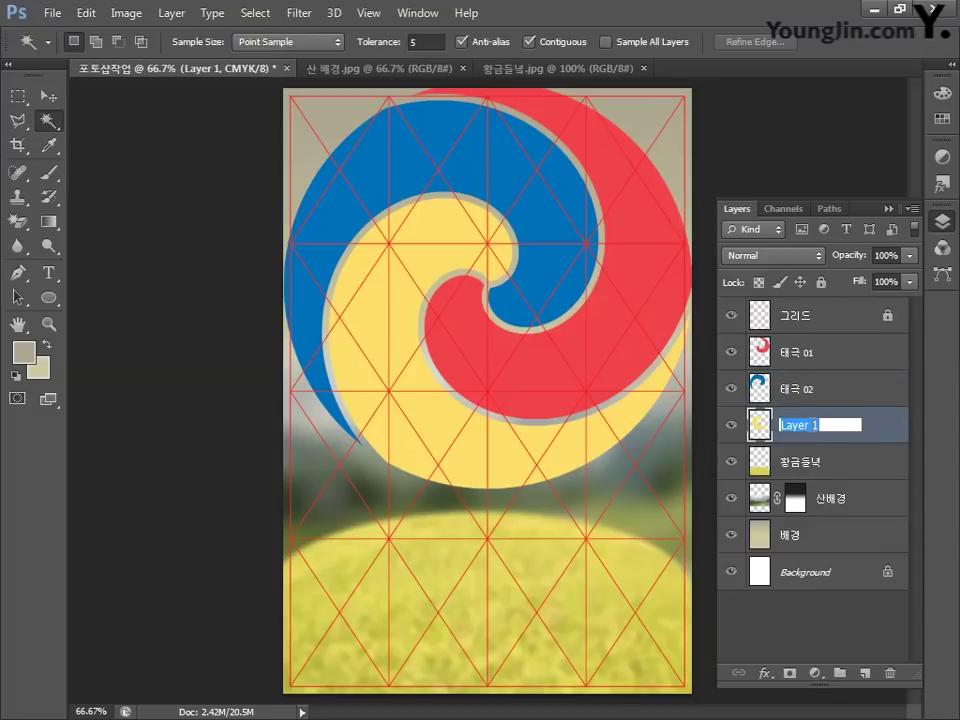
{"action": "type", "text": "태극 03"}
{"action": "key", "text": "Return"}
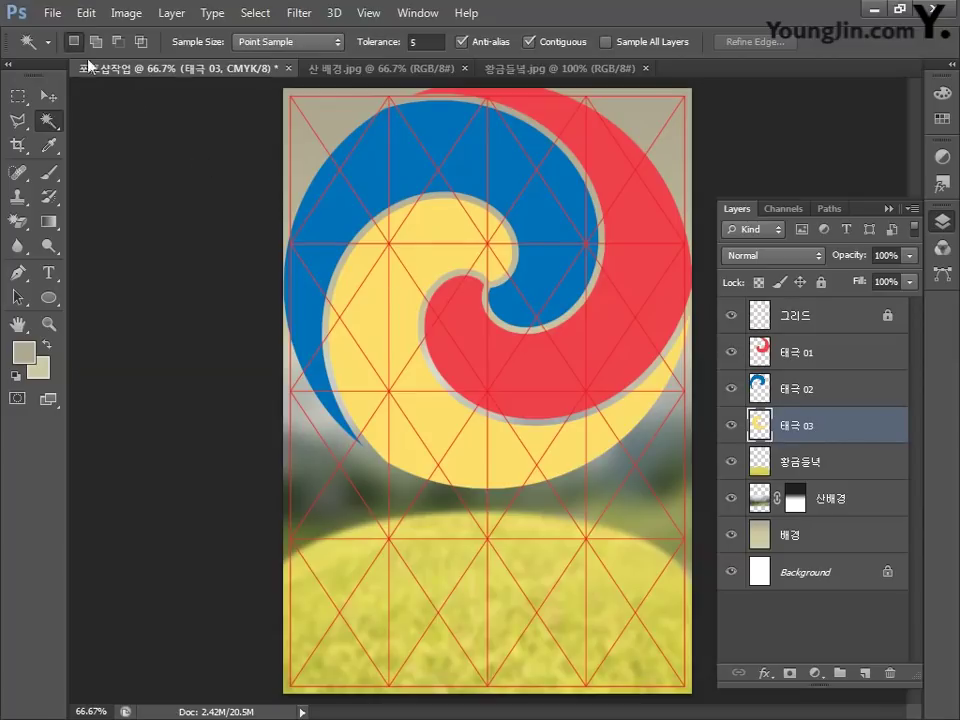
Create a new document 200 pixels wide and 200 pixels high.
{"action": "left_click", "coordinate": [53, 14]}
{"action": "left_click", "coordinate": [64, 33]}
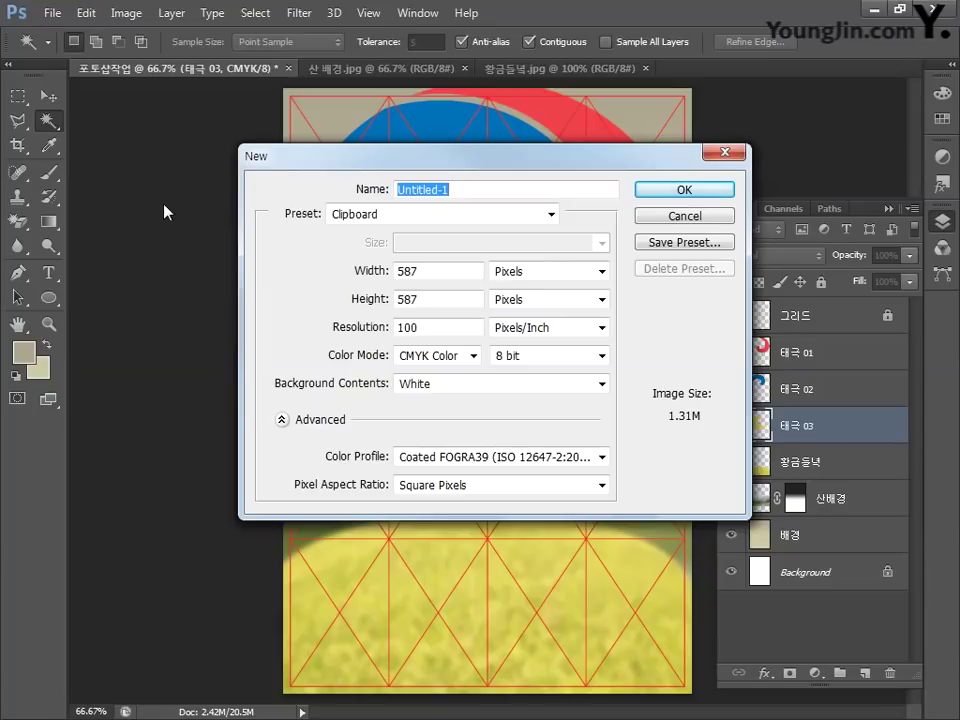
{"action": "left_click", "coordinate": [446, 270]}
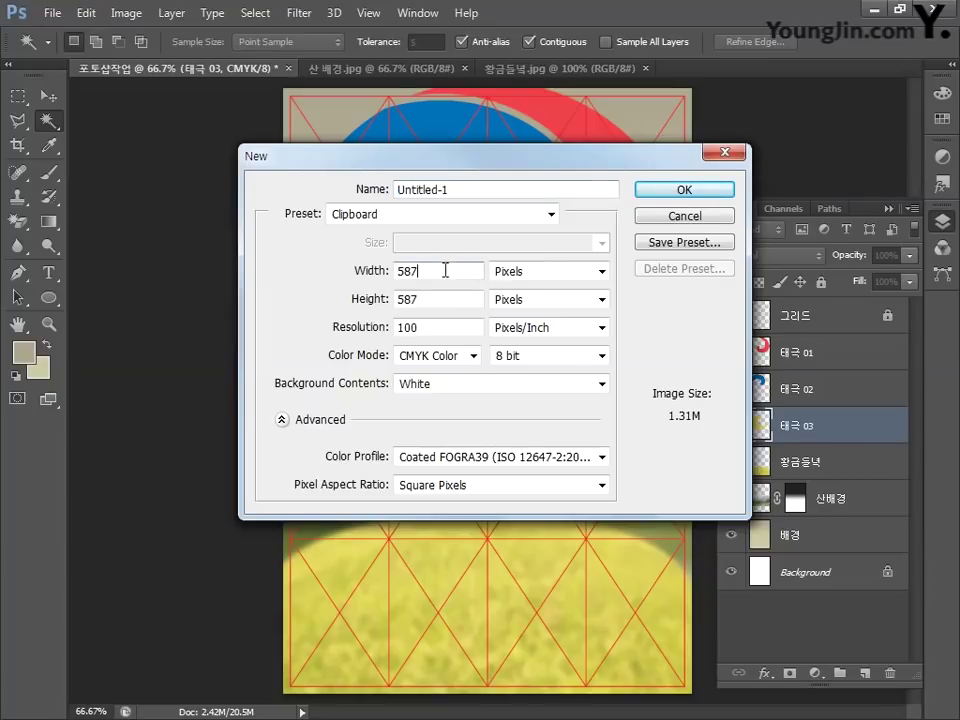
{"action": "left_click_drag", "start_coordinate": [446, 270], "coordinate": [263, 273]}
{"action": "type", "text": "200"}
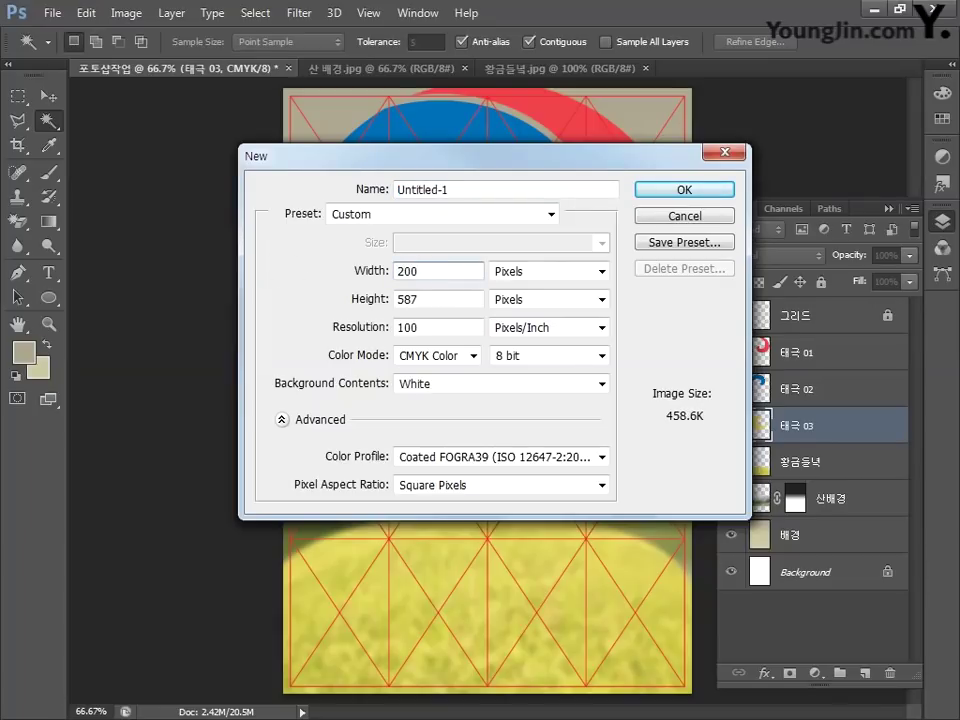
{"action": "key", "text": "Tab"}
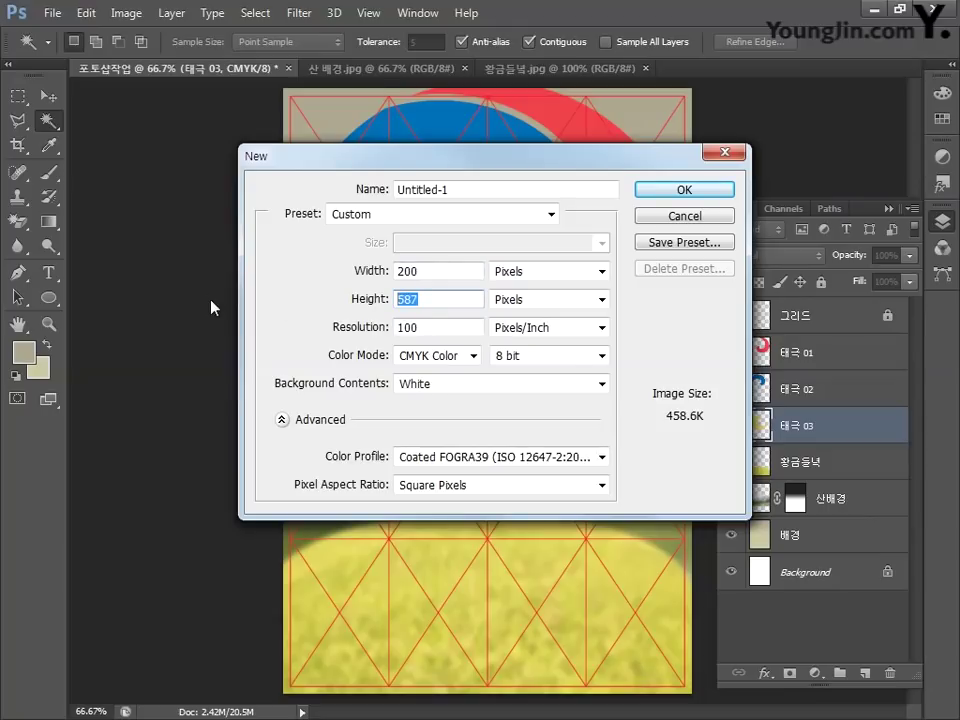
{"action": "type", "text": "200"}
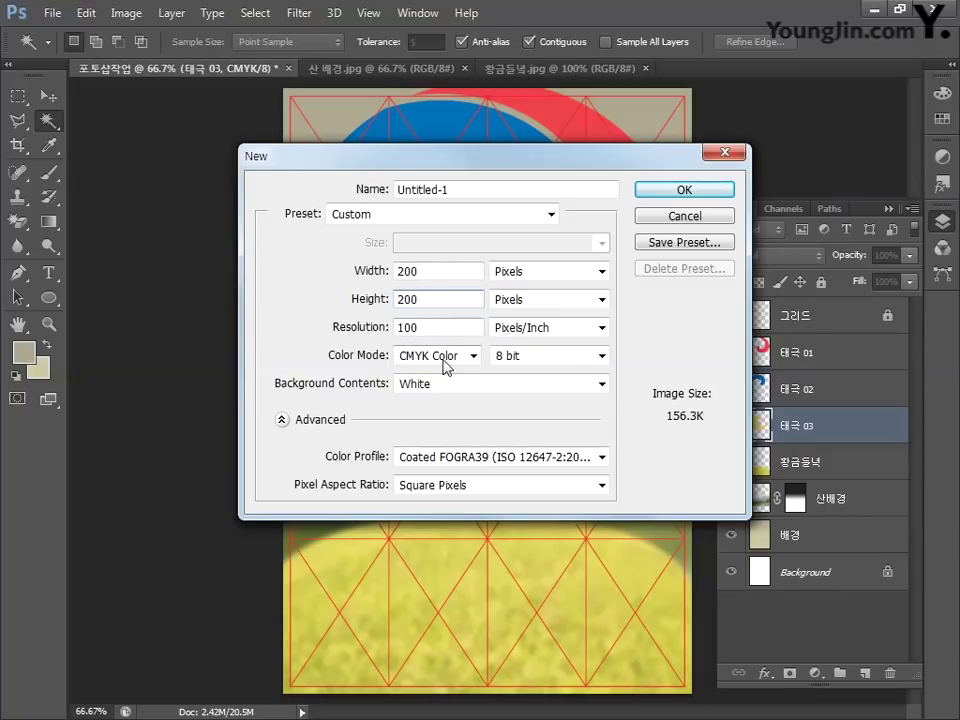
{"action": "left_click", "coordinate": [655, 189]}
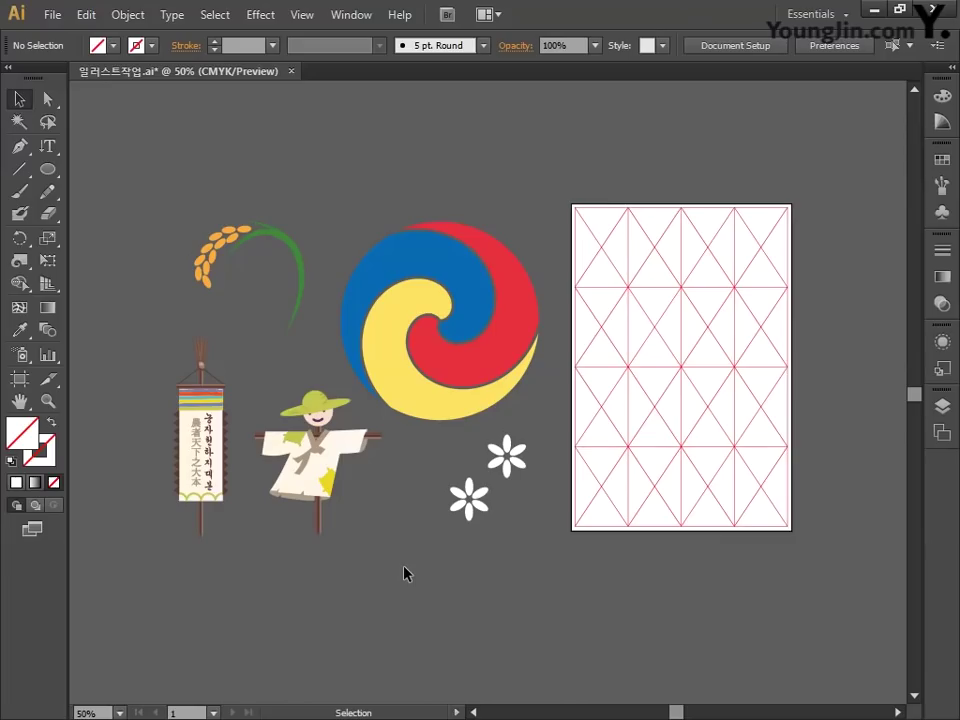
Copy the two white flowers from 일러스트작업.ai in Illustrator and paste them as pixels into the new Photoshop document.
{"action": "left_click_drag", "start_coordinate": [497, 508], "coordinate": [531, 550]}
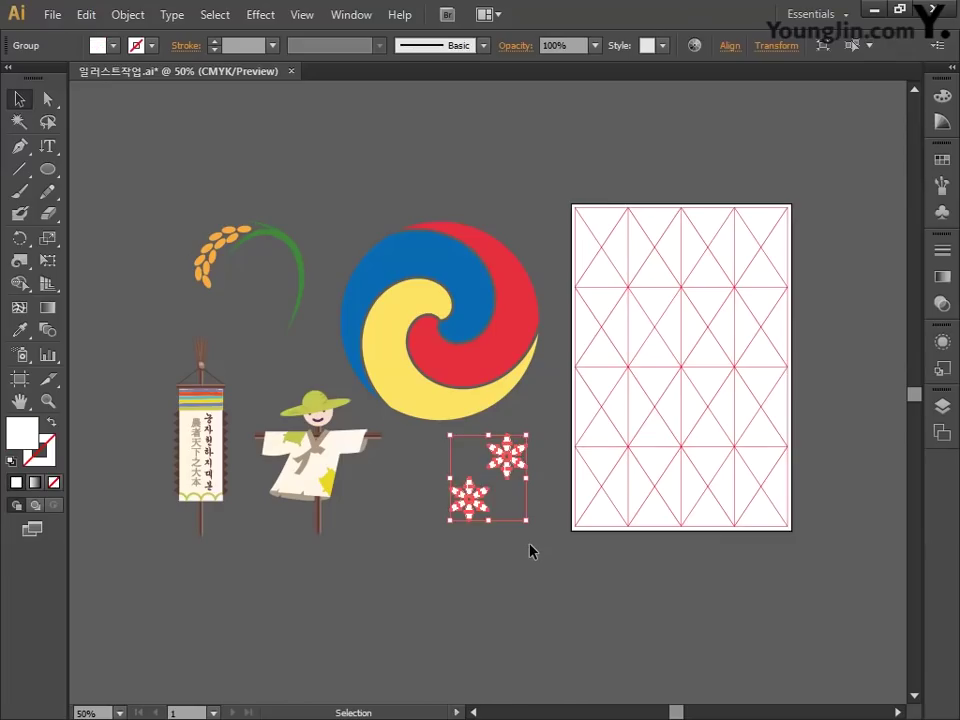
{"action": "key", "text": "a"}
{"action": "key", "text": "v"}
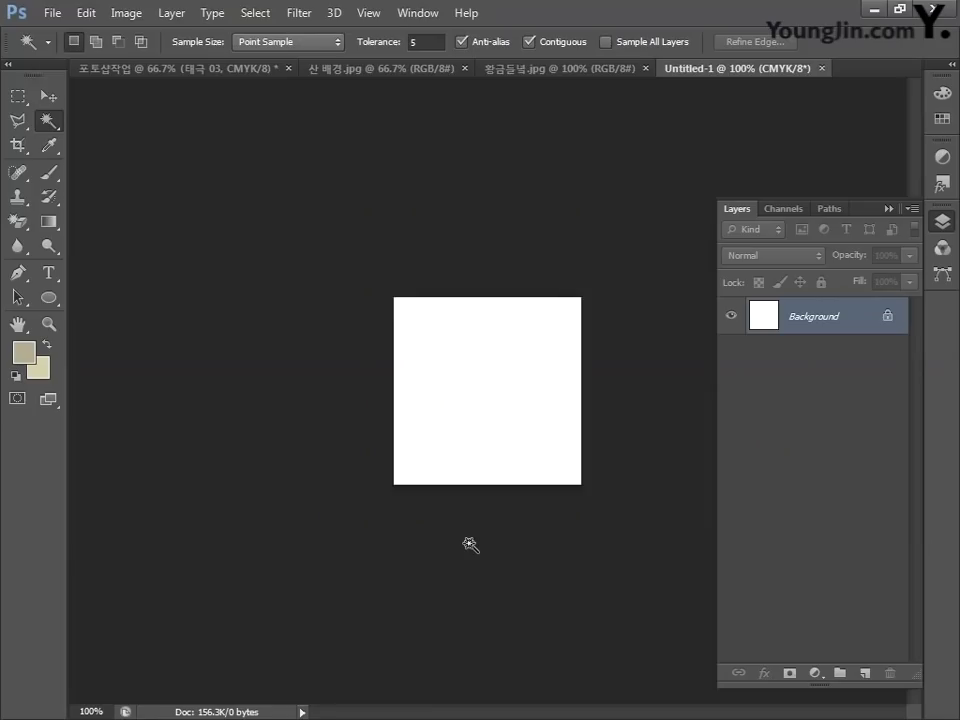
{"action": "key", "text": "ctrl+v"}
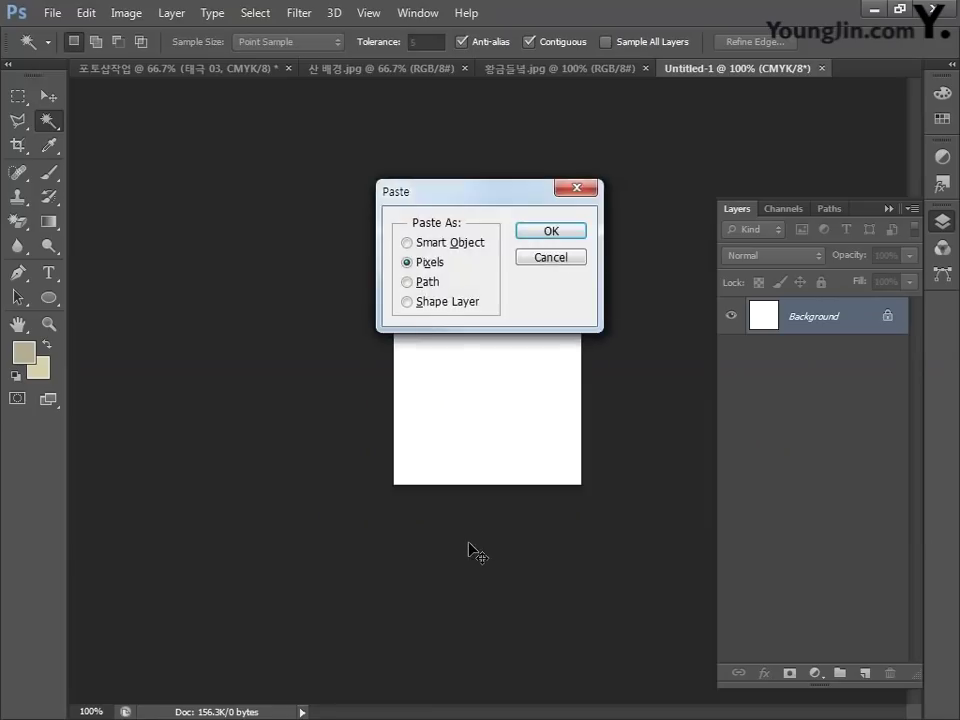
{"action": "left_click", "coordinate": [551, 232]}
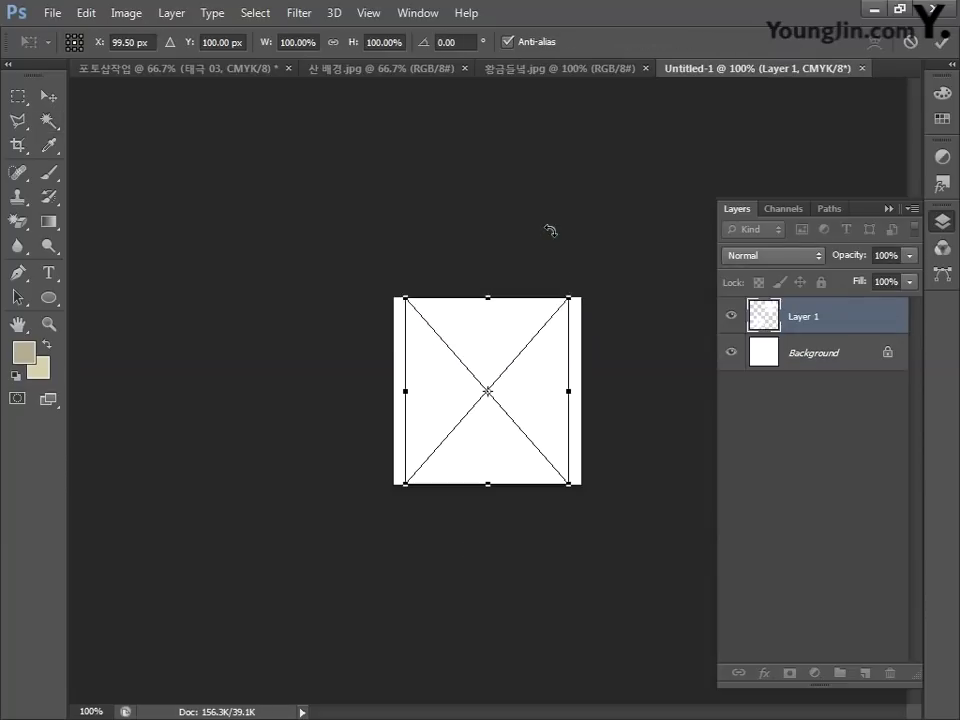
{"action": "key", "text": "Return"}
{"action": "key", "text": "w"}
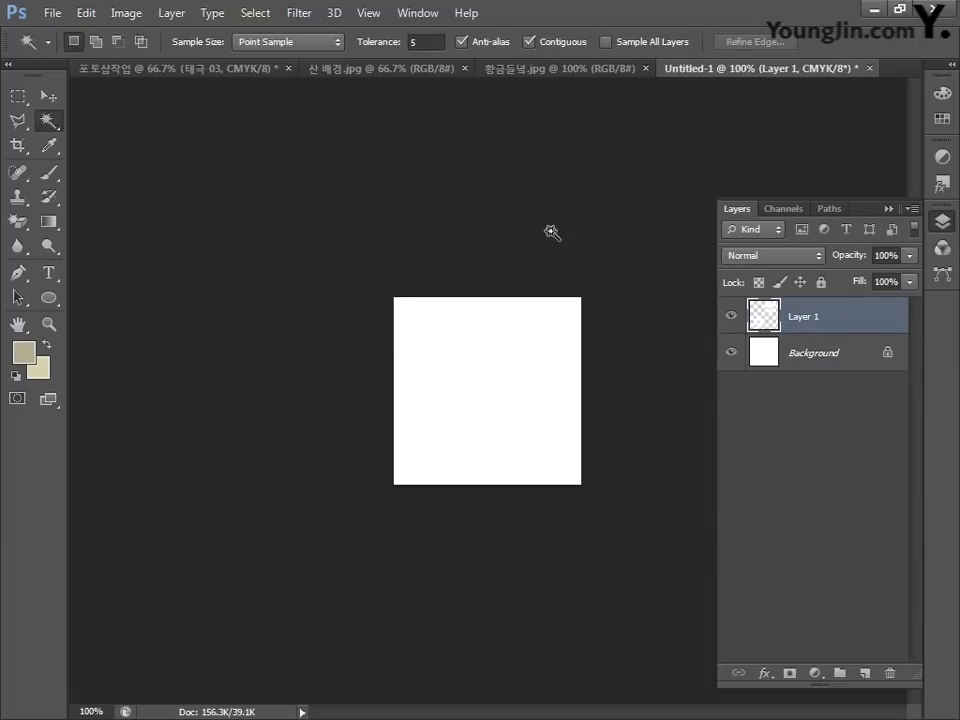
Hide the white Background layer and define the two white flowers as a pattern named 패턴.
{"action": "left_click", "coordinate": [731, 354]}
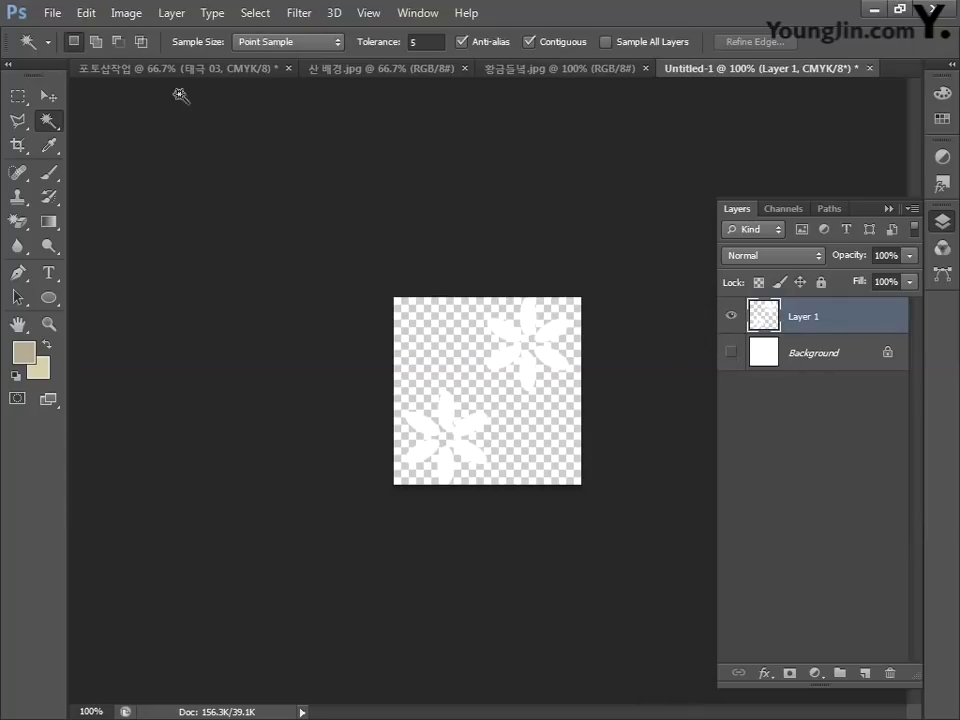
{"action": "left_click", "coordinate": [87, 14]}
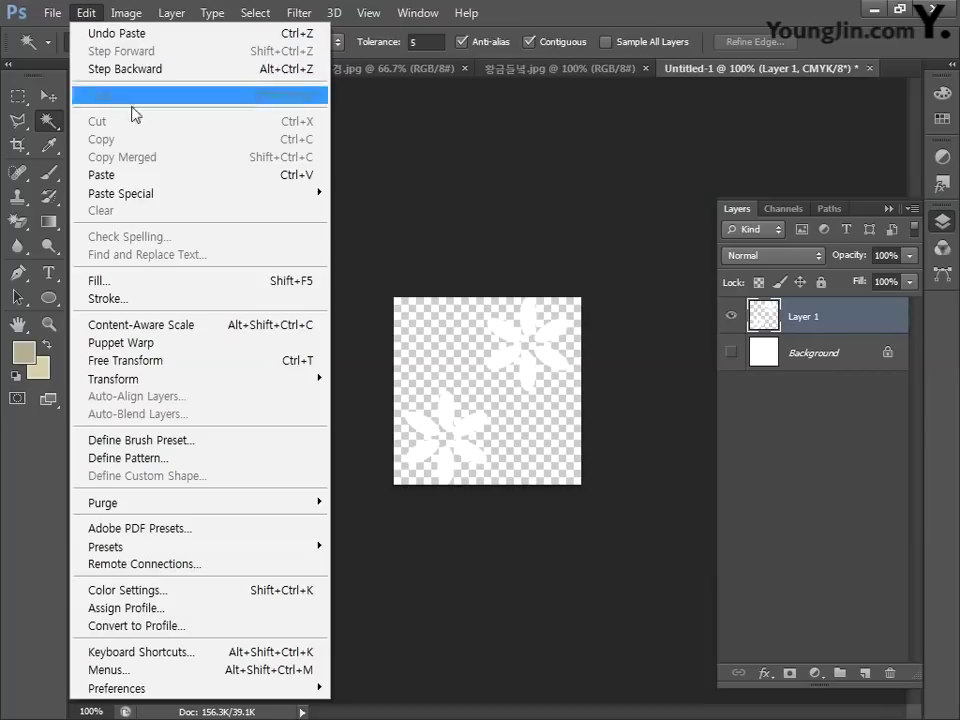
{"action": "left_click", "coordinate": [145, 459]}
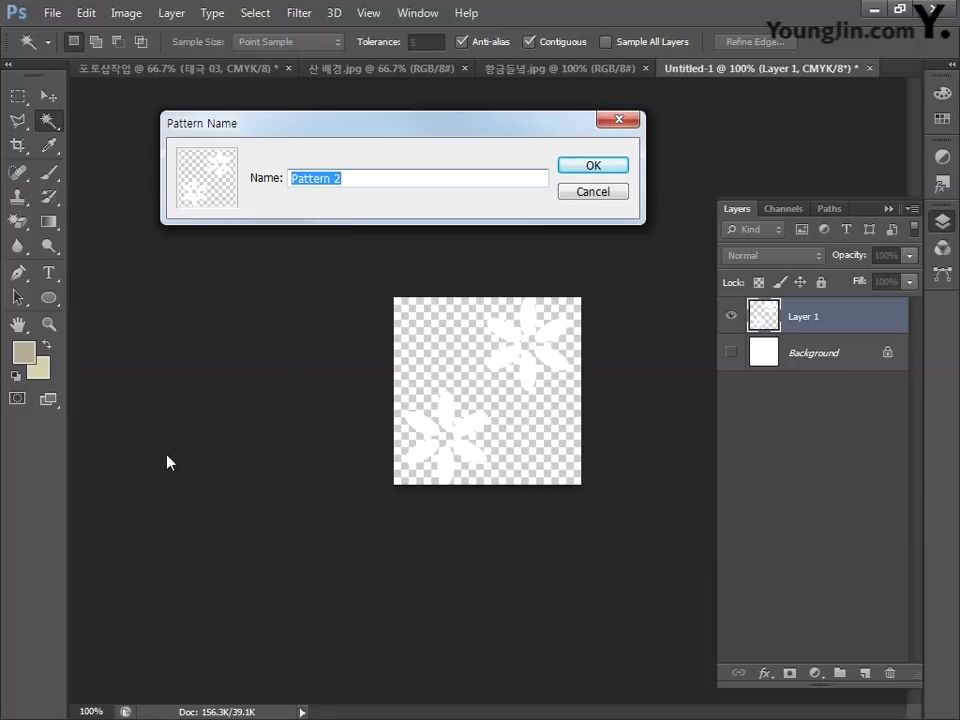
{"action": "type", "text": "패턴"}
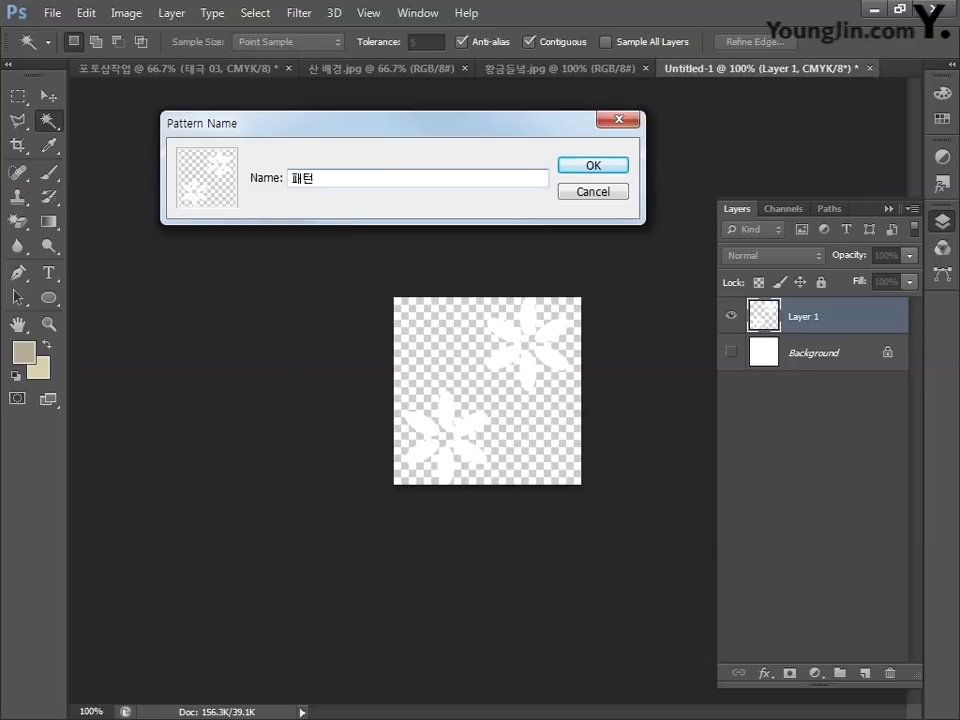
{"action": "left_click", "coordinate": [576, 167]}
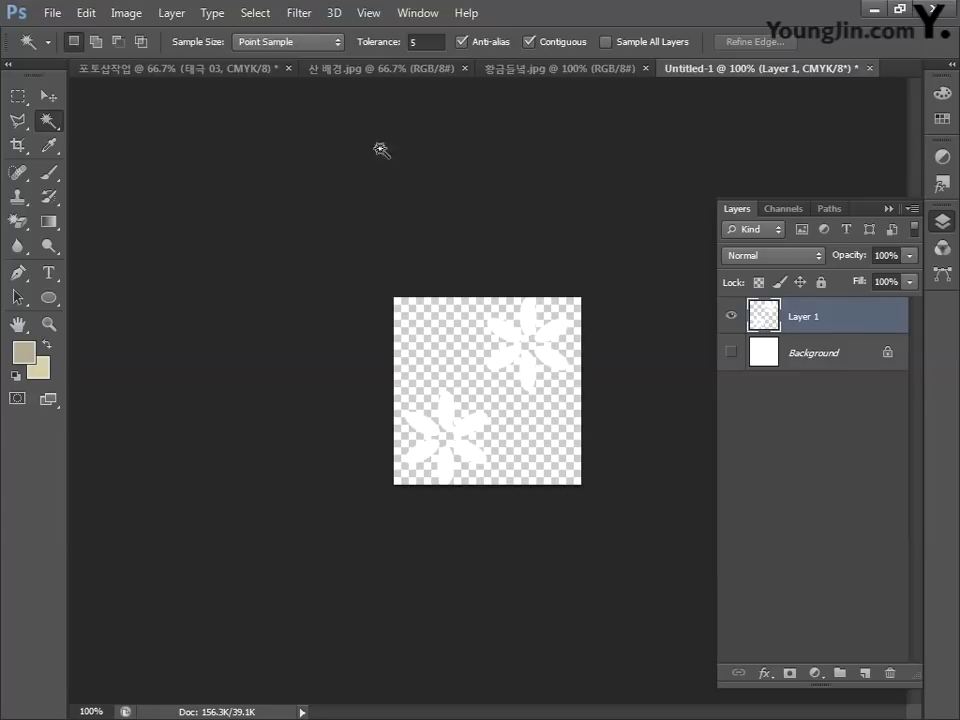
In the 포토샵작업 document, add a Pattern Overlay with the white flower pattern to the 태극 01 layer.
{"action": "left_click", "coordinate": [170, 70]}
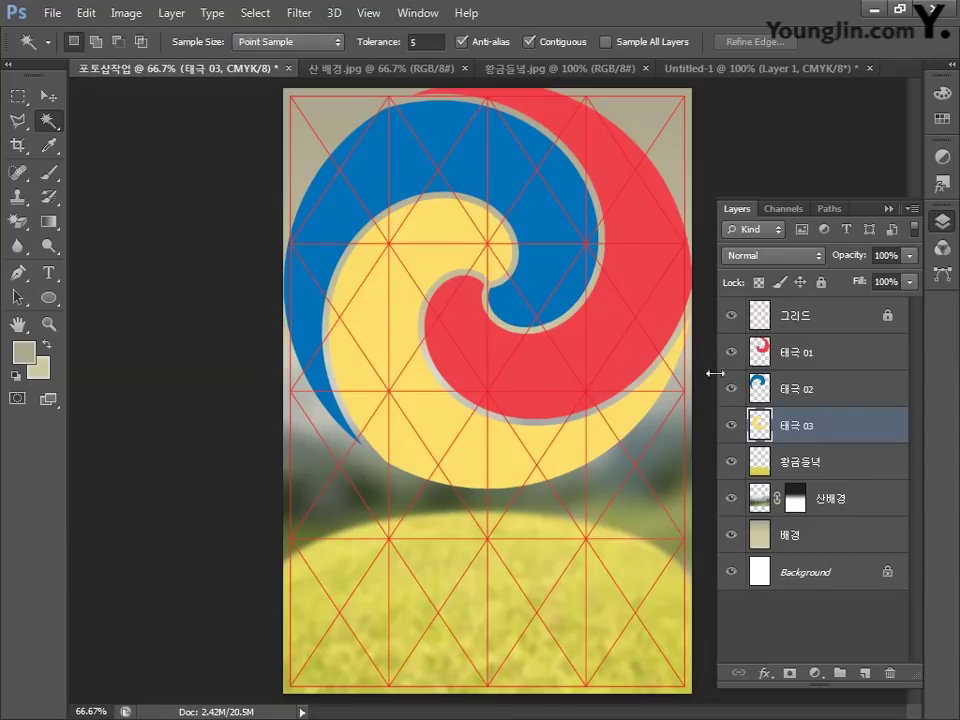
{"action": "left_click", "coordinate": [829, 361]}
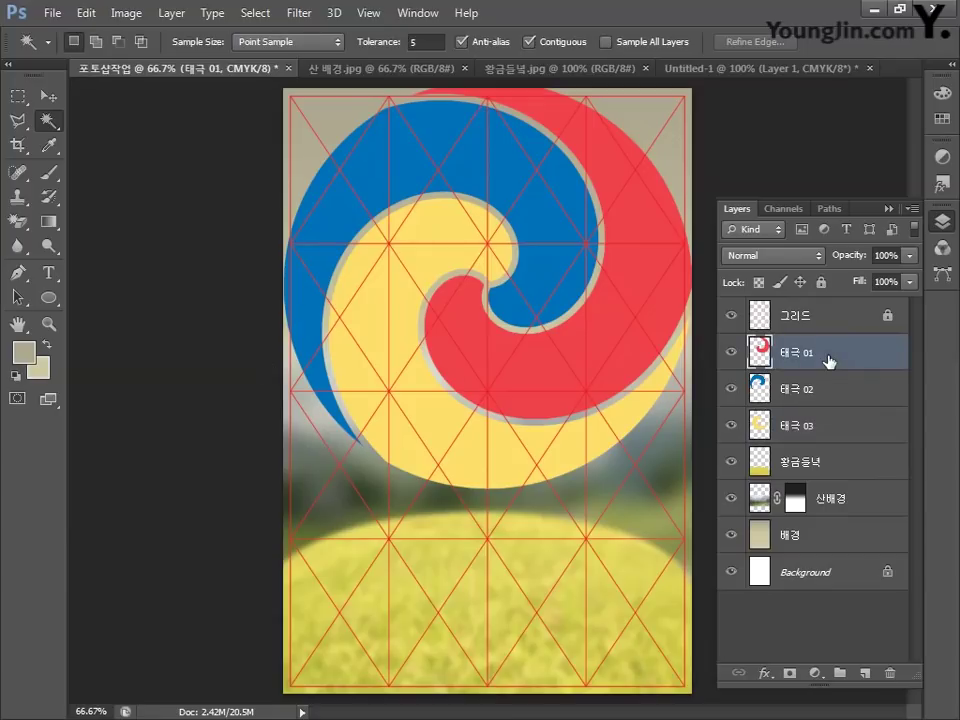
{"action": "left_click", "coordinate": [171, 14]}
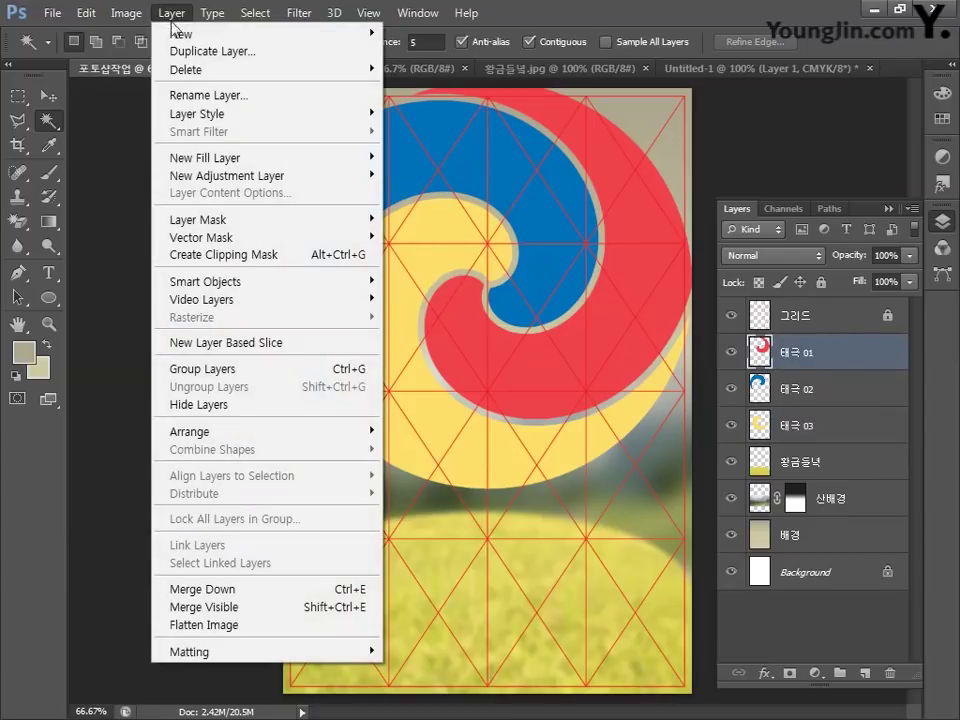
{"action": "mouse_move", "coordinate": [176, 113]}
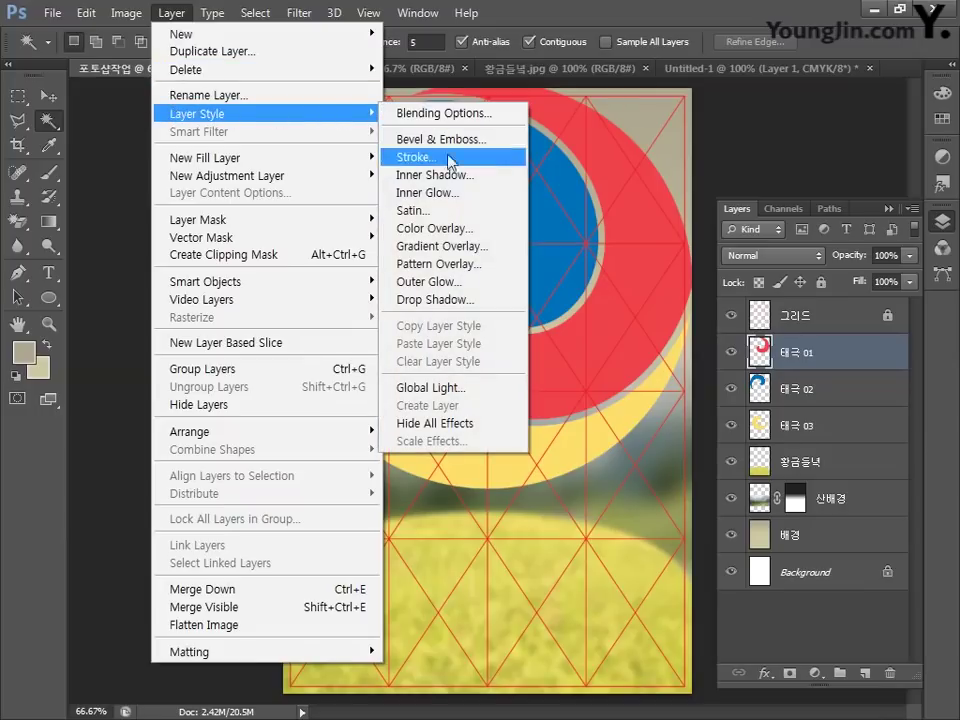
{"action": "left_click", "coordinate": [448, 264]}
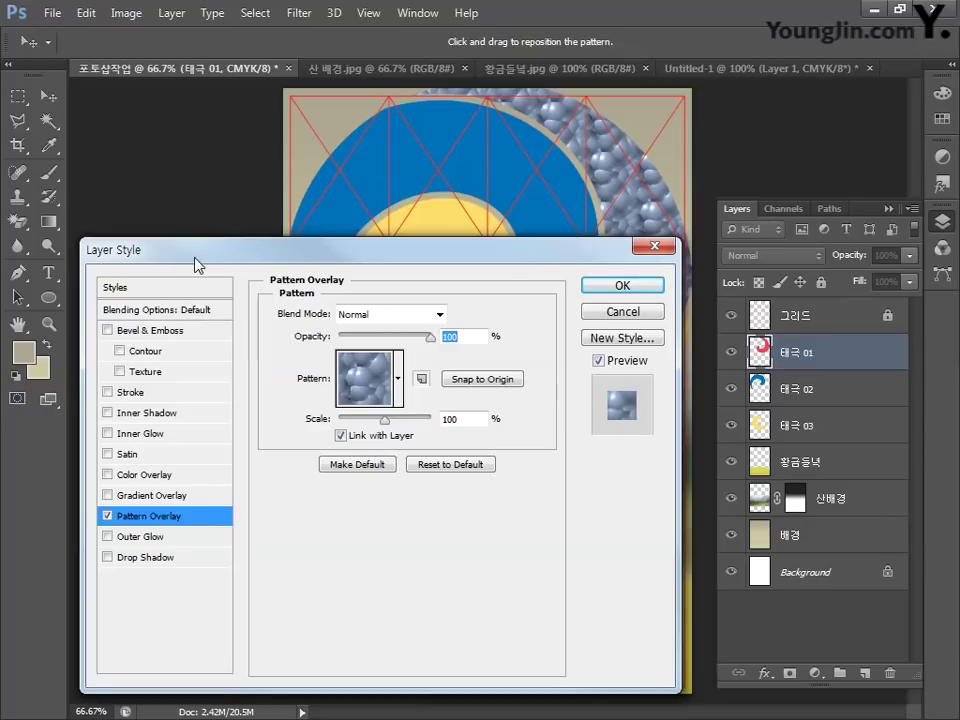
{"action": "left_click", "coordinate": [398, 380]}
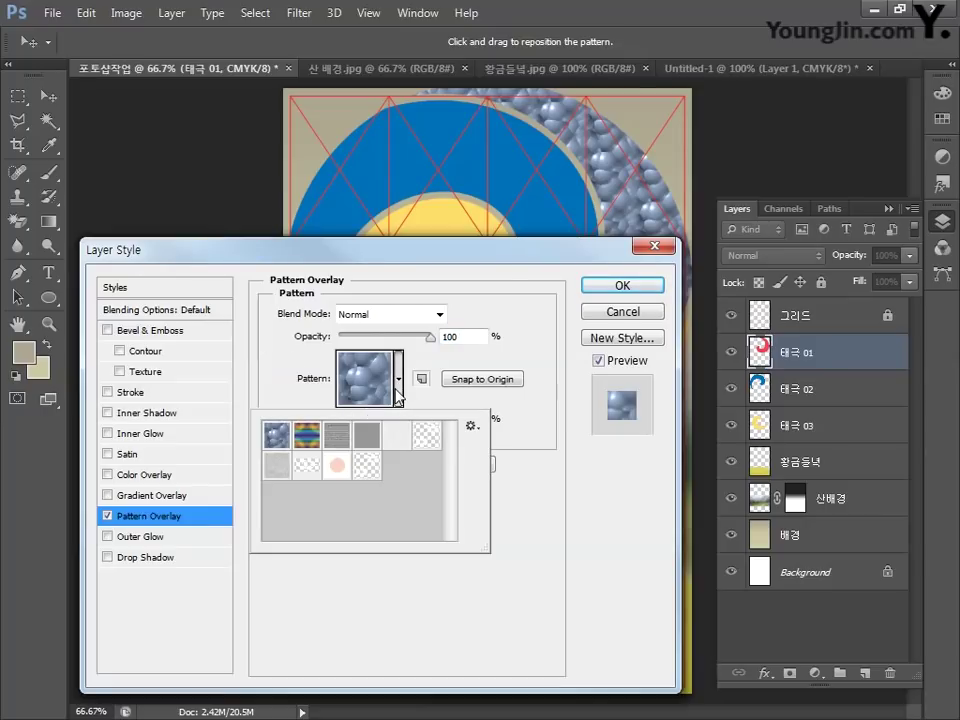
{"action": "left_click", "coordinate": [368, 468]}
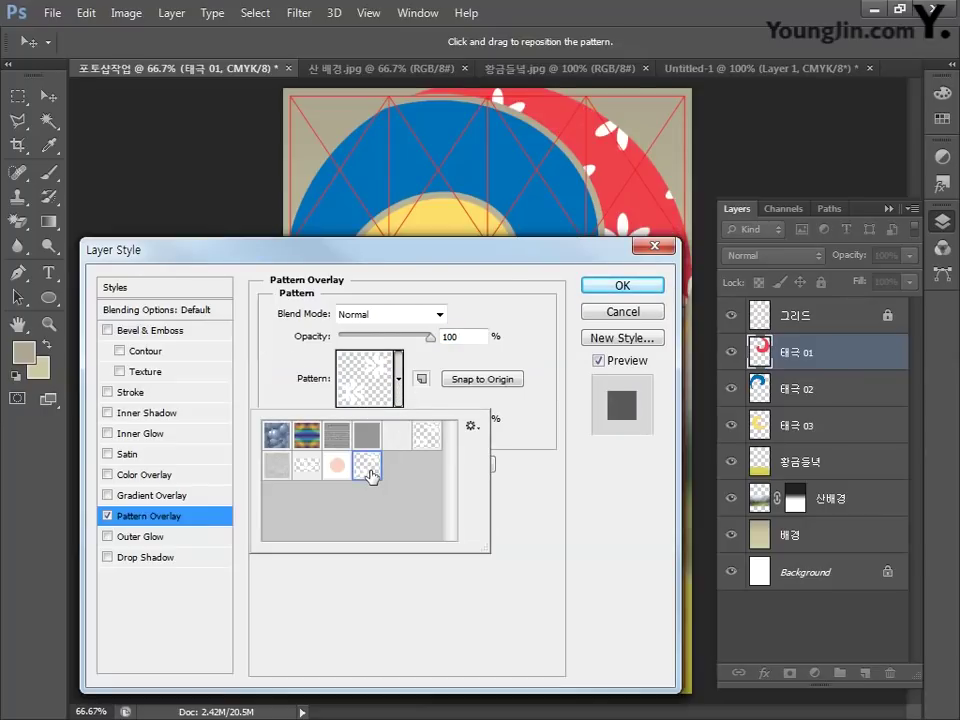
{"action": "left_click", "coordinate": [535, 423]}
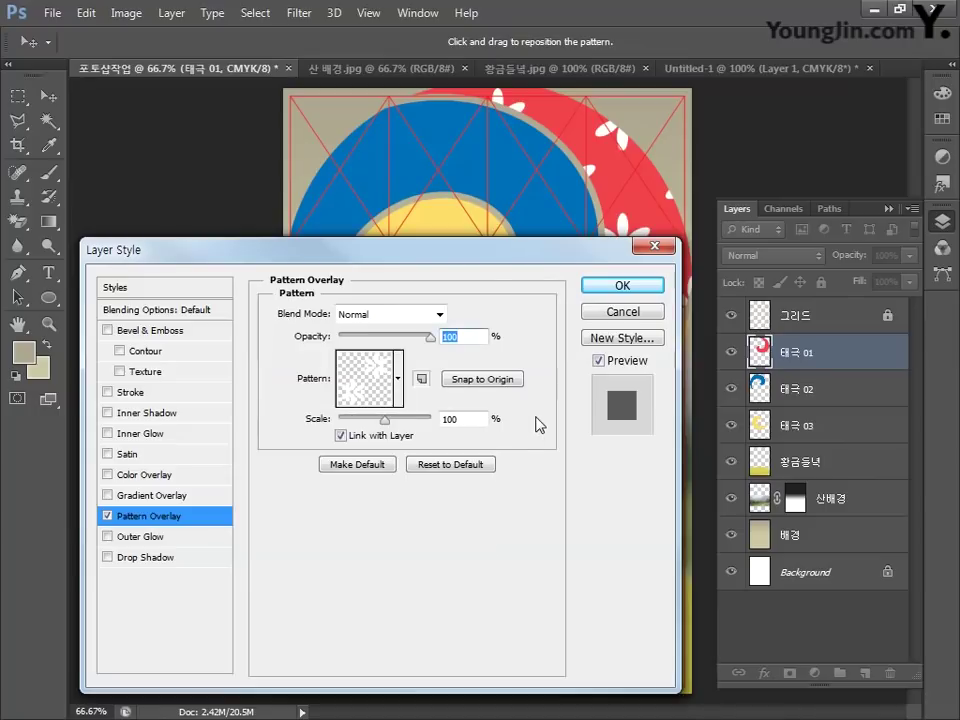
Set the pattern overlay to Lighter Color blend mode, 12% opacity and 50% scale, and apply it.
{"action": "left_click", "coordinate": [407, 318]}
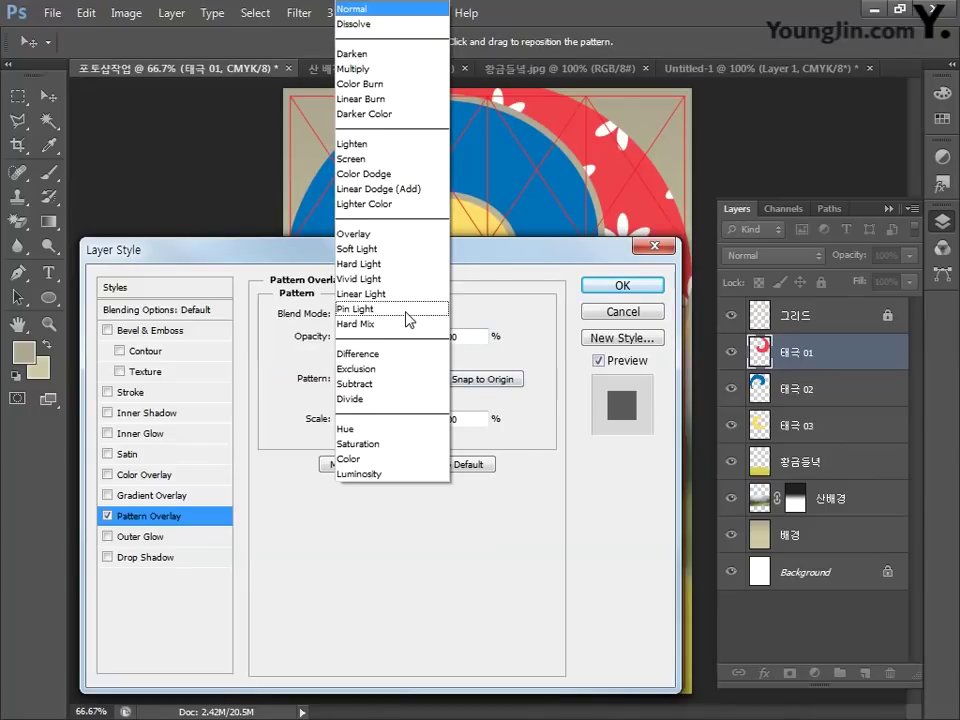
{"action": "left_click", "coordinate": [410, 204]}
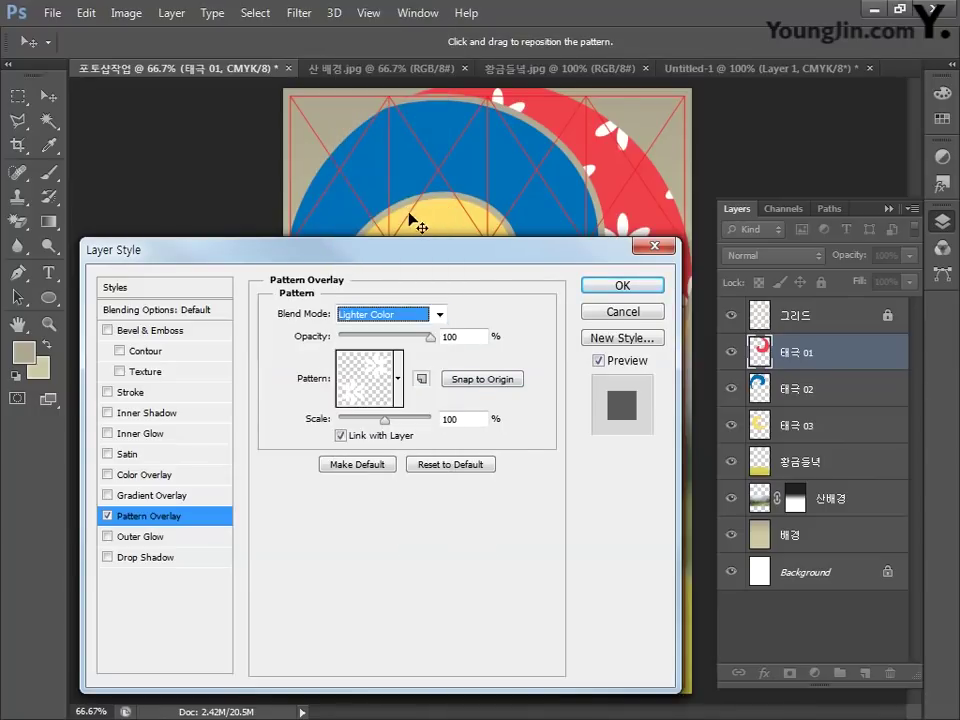
{"action": "key", "text": "Tab"}
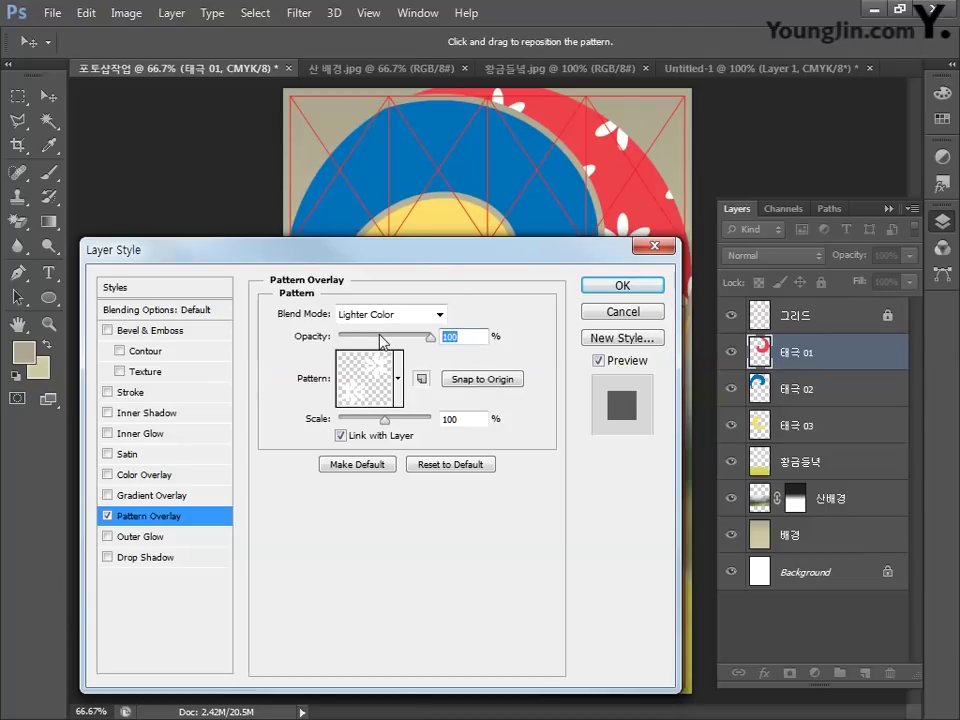
{"action": "type", "text": "12"}
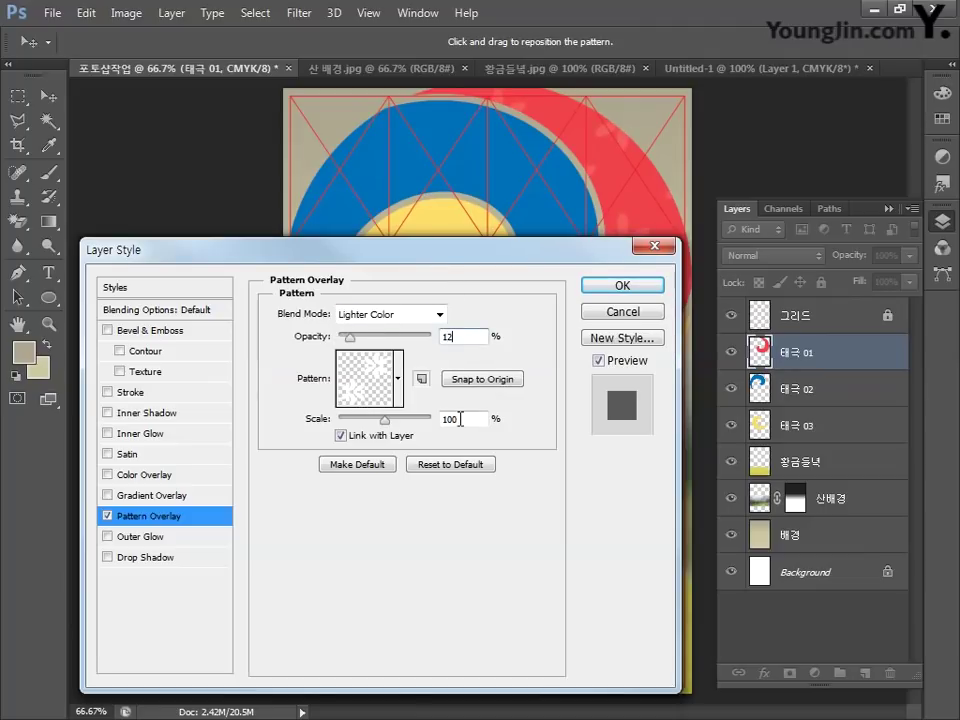
{"action": "key", "text": "Tab"}
{"action": "type", "text": "50"}
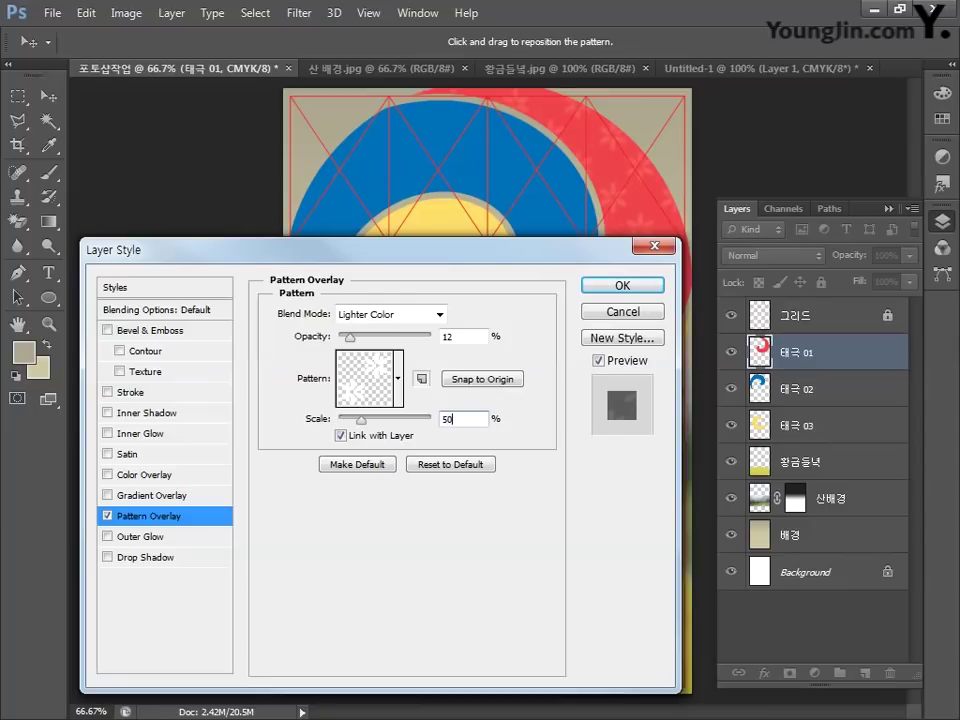
{"action": "left_click", "coordinate": [612, 287]}
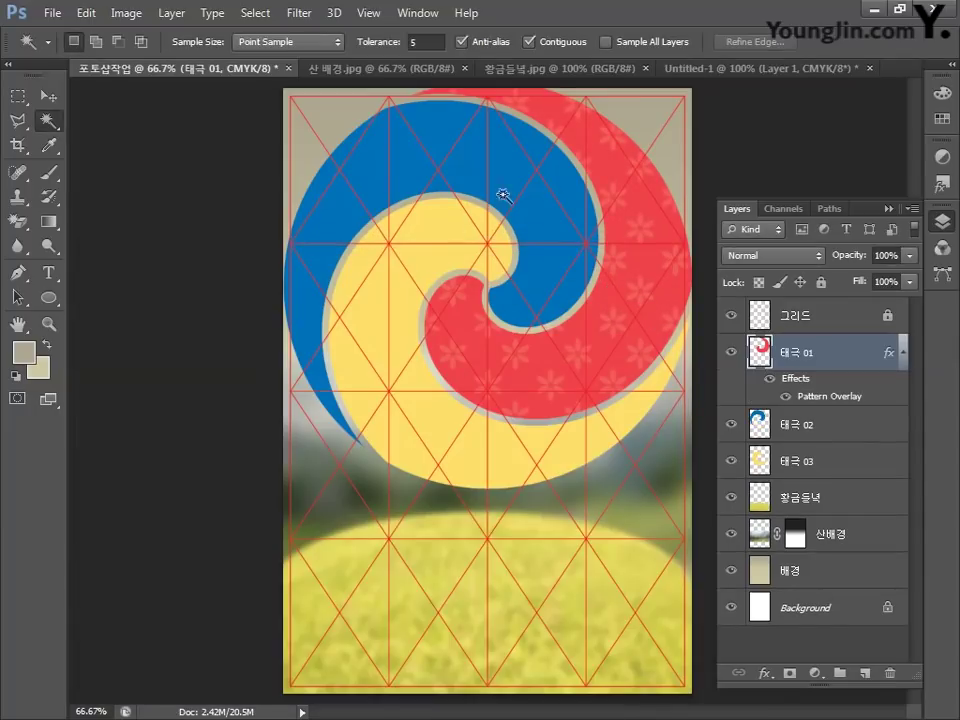
Hide the 그리드 layer and add an Outer Glow with 35% opacity to the 태극 01 layer.
{"action": "left_click", "coordinate": [731, 316]}
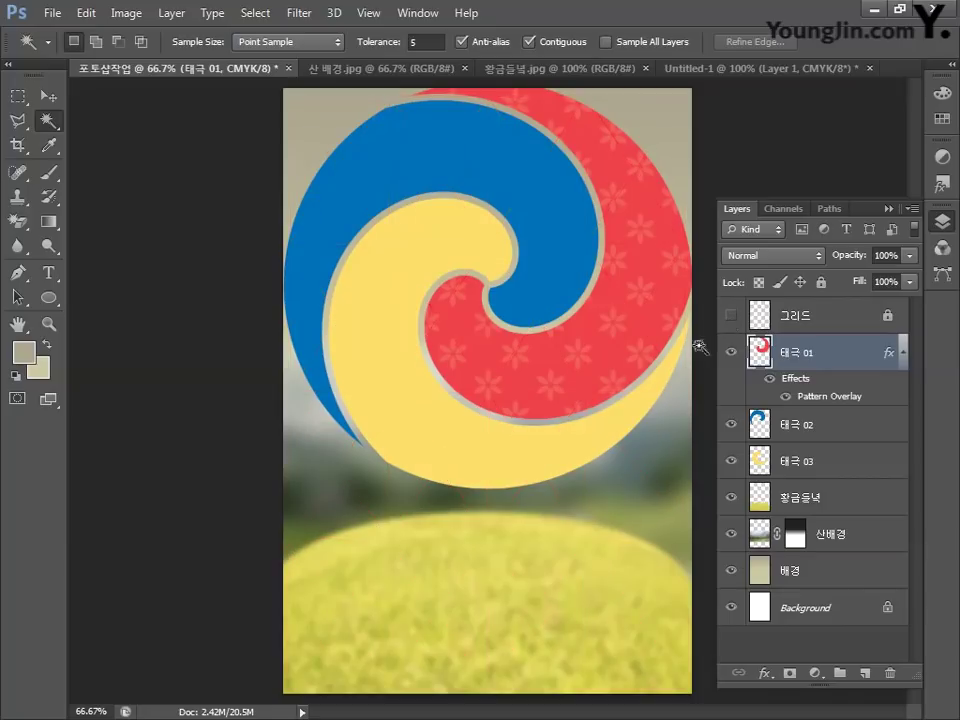
{"action": "double_click", "coordinate": [850, 362]}
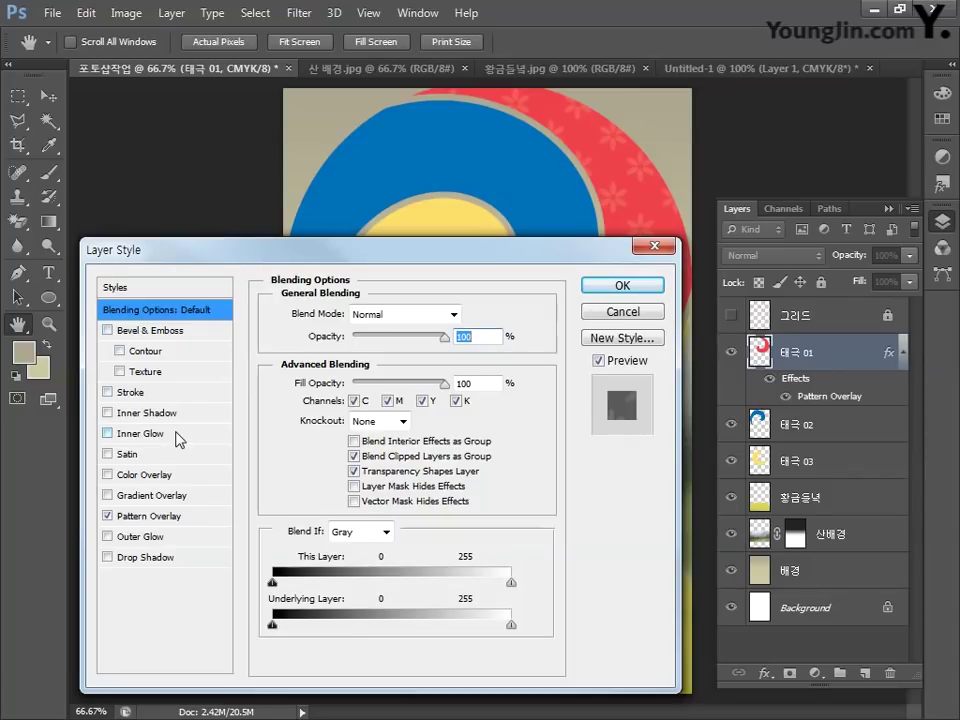
{"action": "left_click", "coordinate": [139, 537]}
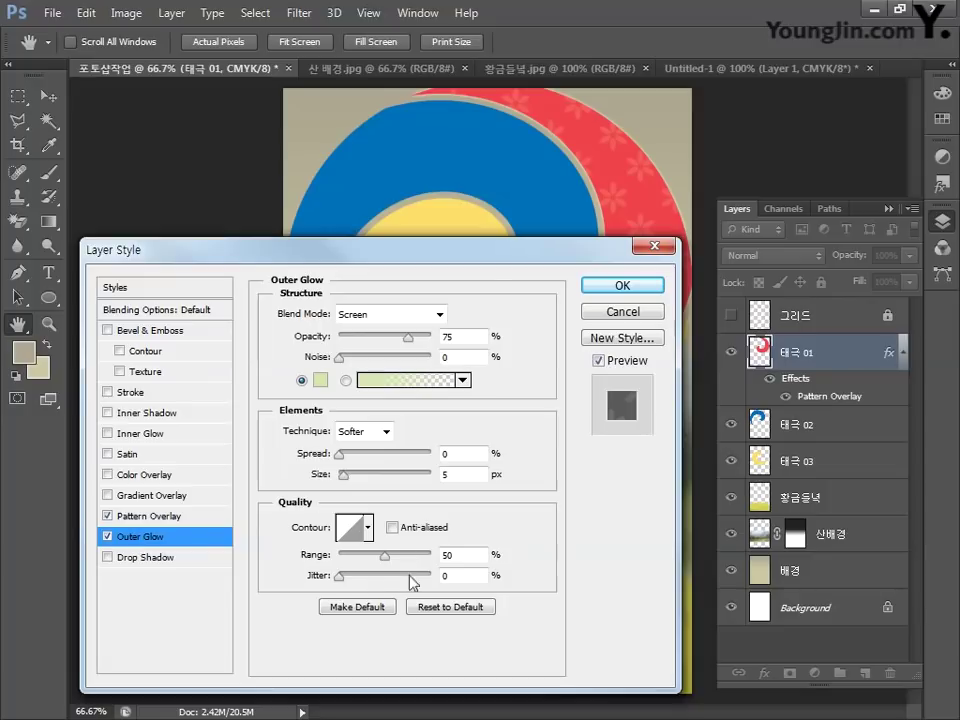
{"action": "double_click", "coordinate": [465, 336]}
{"action": "type", "text": "35"}
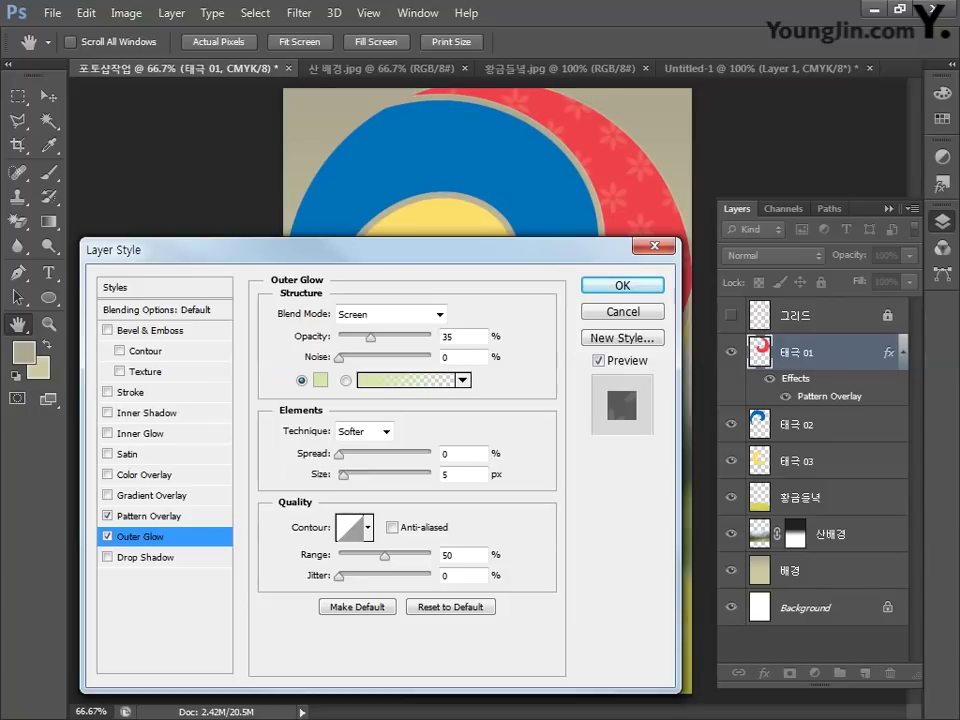
Set the outer glow colour to white with C, M, Y and K all at 0%.
{"action": "left_click", "coordinate": [320, 379]}
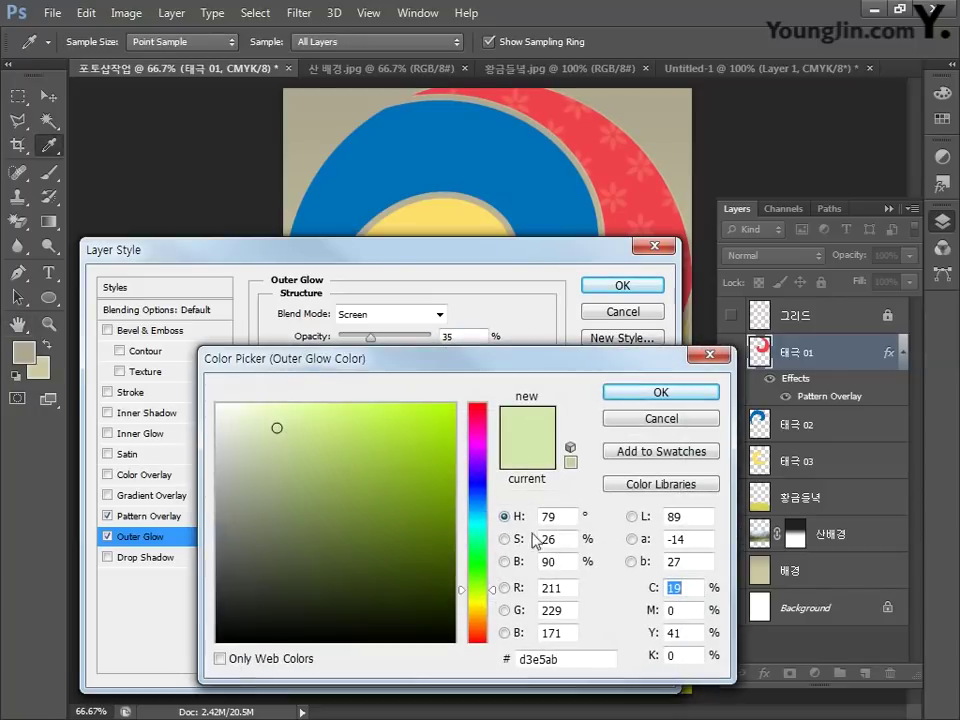
{"action": "type", "text": "0"}
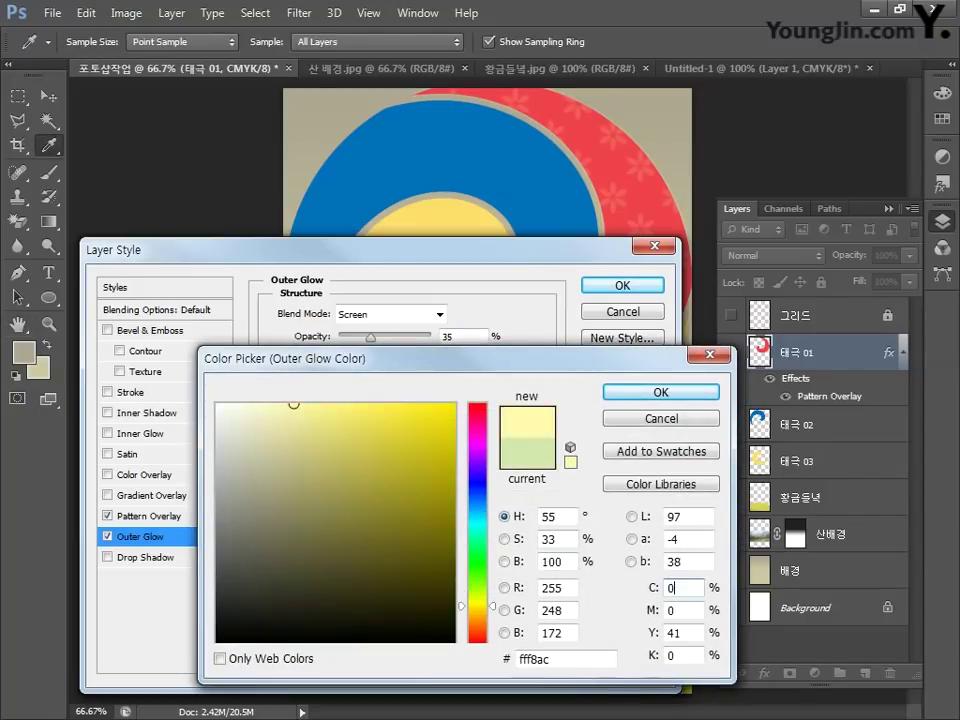
{"action": "key", "text": "Tab"}
{"action": "type", "text": "0"}
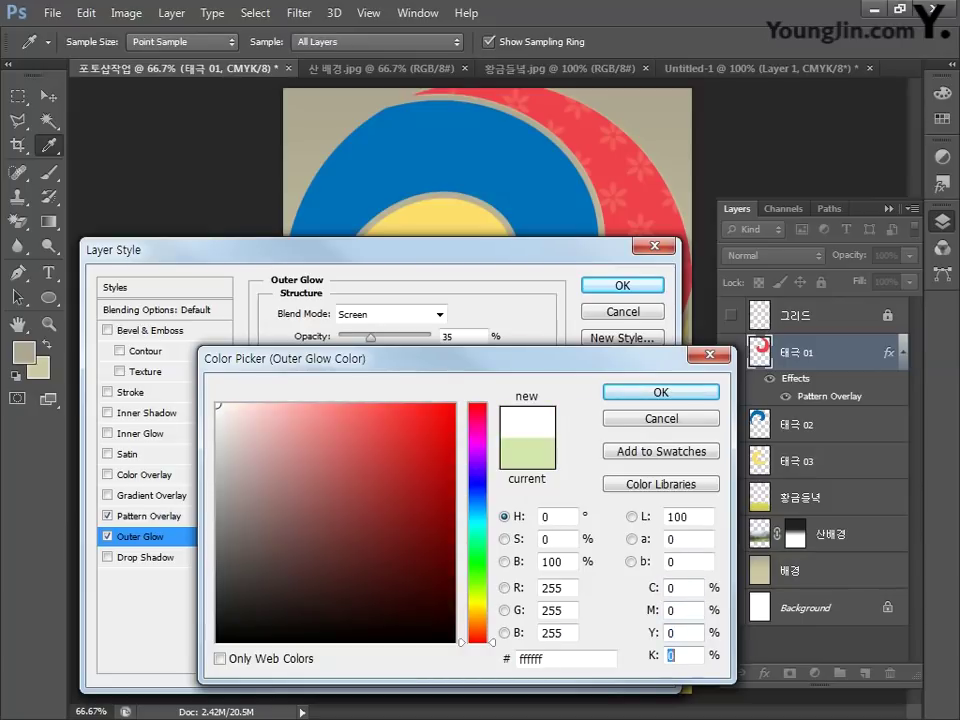
{"action": "type", "text": "0"}
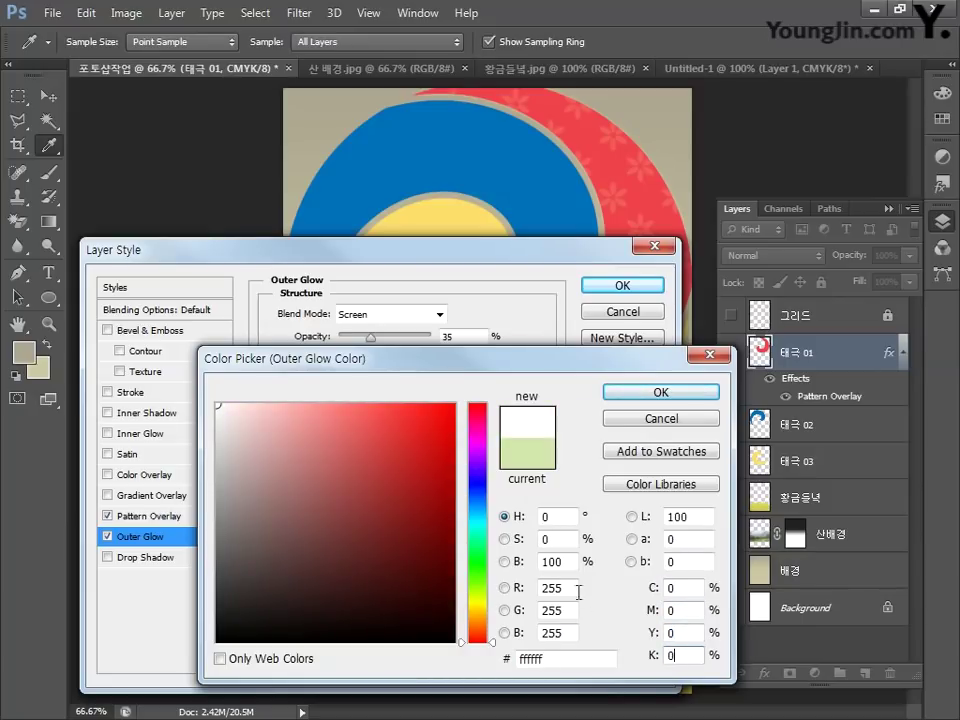
{"action": "left_click", "coordinate": [641, 396]}
Set the outer glow's spread to 10% and size to 55 px, and apply the layer style.
{"action": "type", "text": "10"}
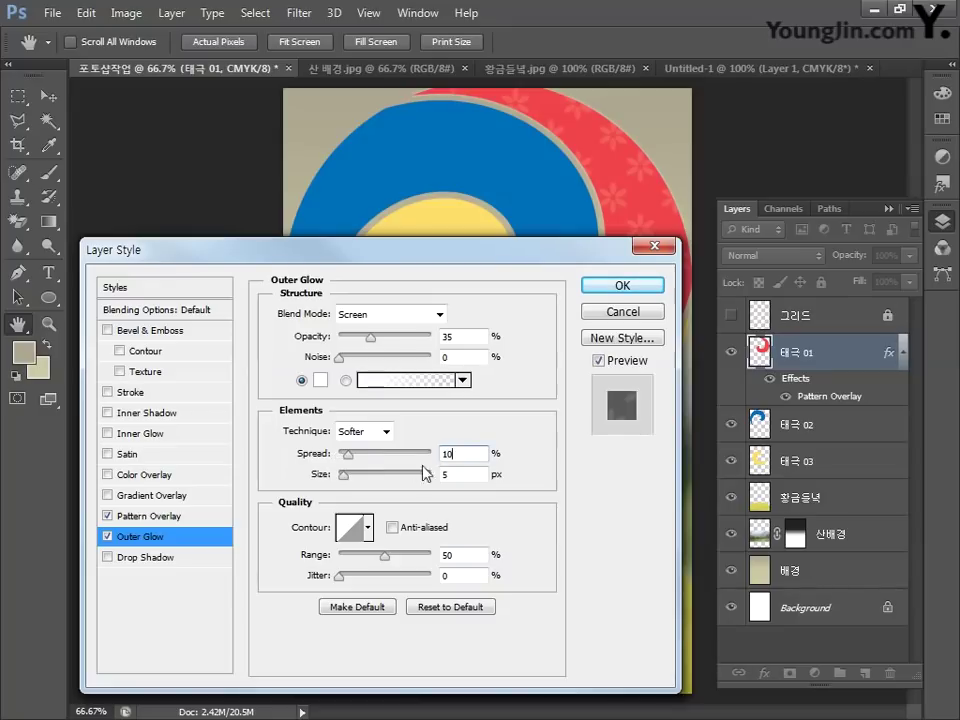
{"action": "key", "text": "Tab"}
{"action": "type", "text": "55"}
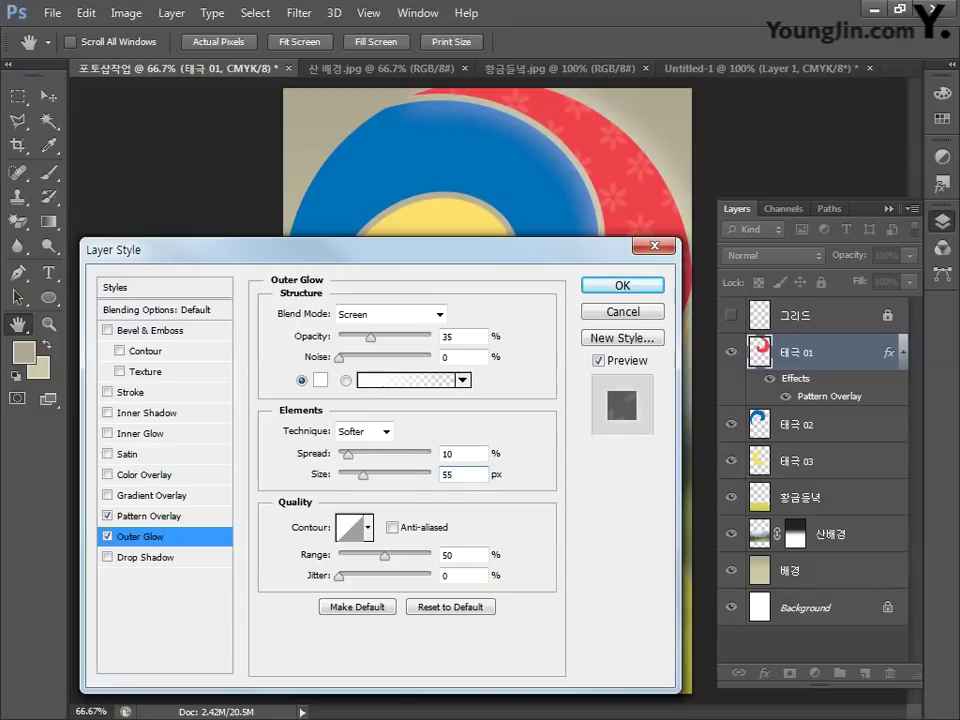
{"action": "left_click", "coordinate": [597, 287]}
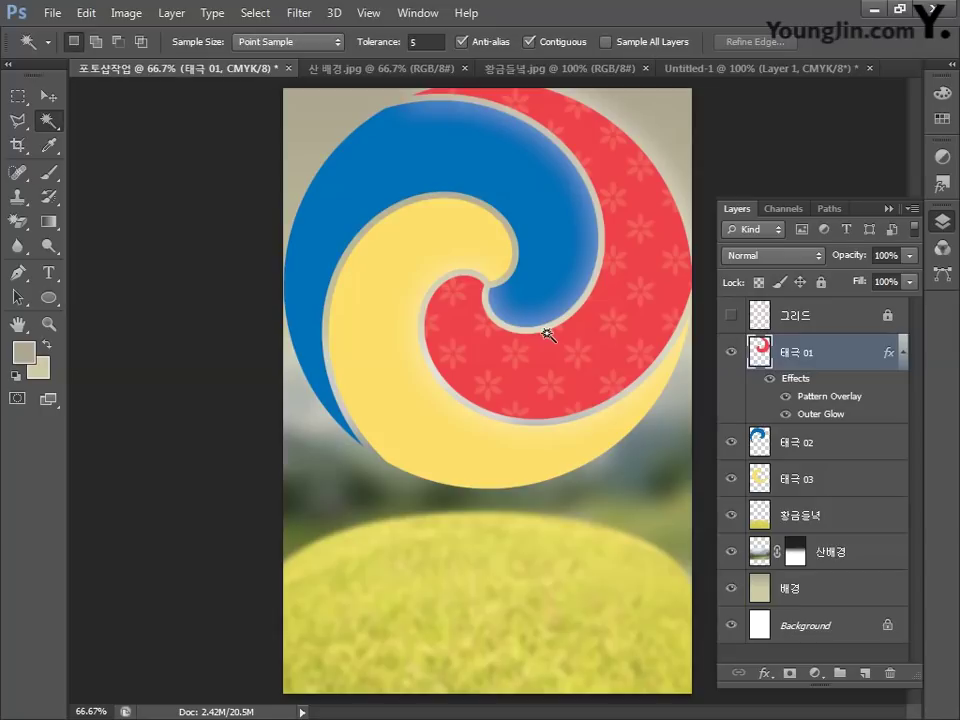
Copy the layer style of 태극 01 and paste it onto the 태극 02 and 태극 03 layers.
{"action": "right_click", "coordinate": [846, 359]}
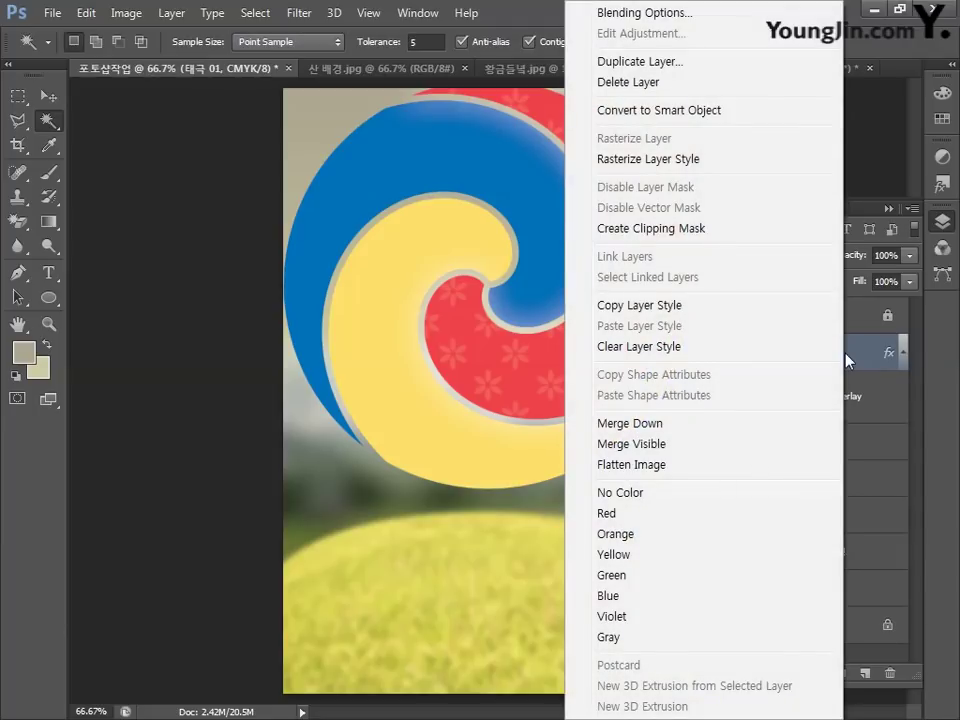
{"action": "left_click", "coordinate": [667, 310]}
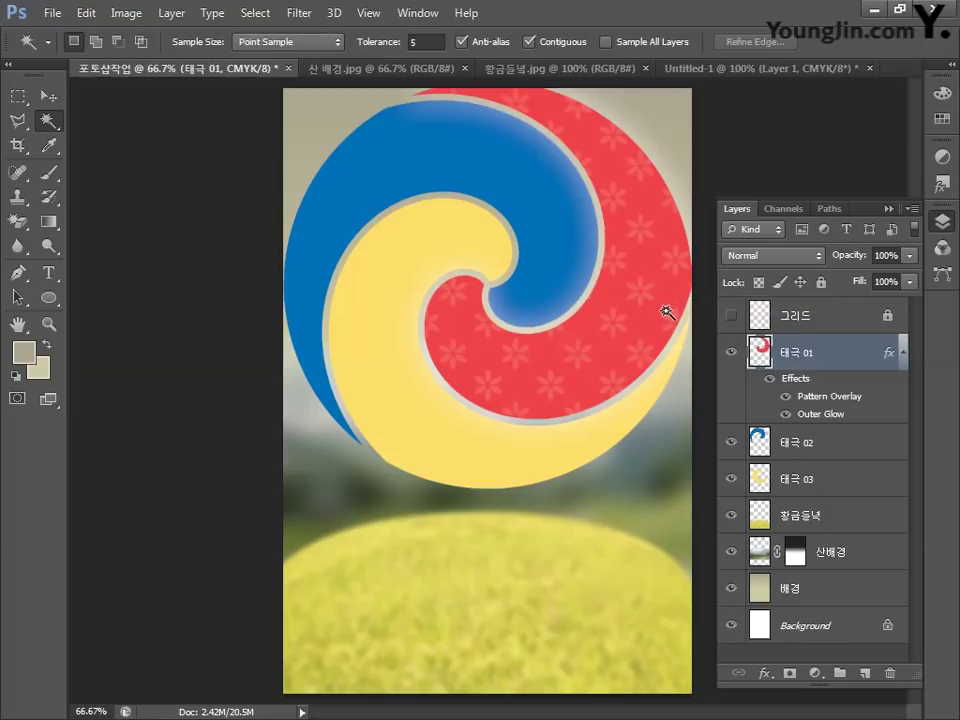
{"action": "left_click", "coordinate": [853, 452]}
{"action": "left_click", "coordinate": [846, 483], "text": "shift"}
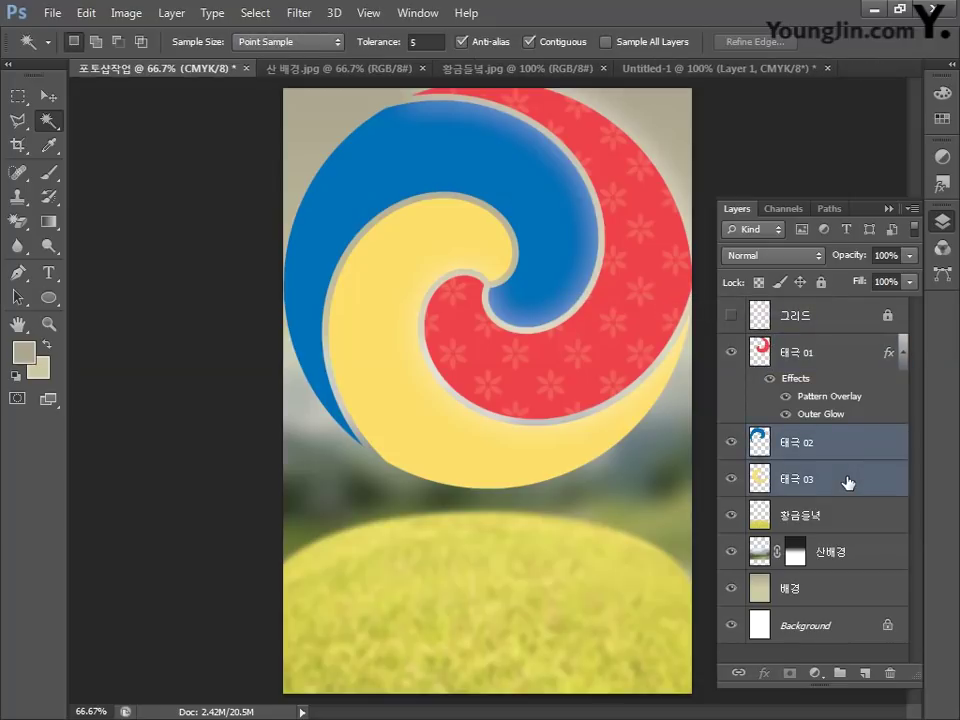
{"action": "right_click", "coordinate": [846, 483]}
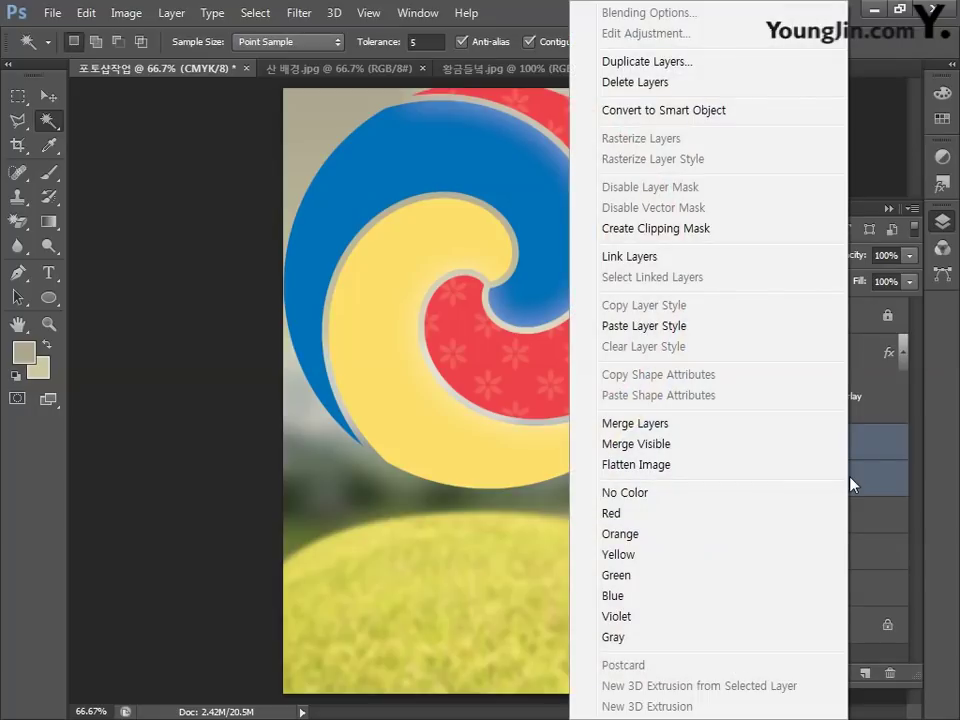
{"action": "left_click", "coordinate": [688, 327]}
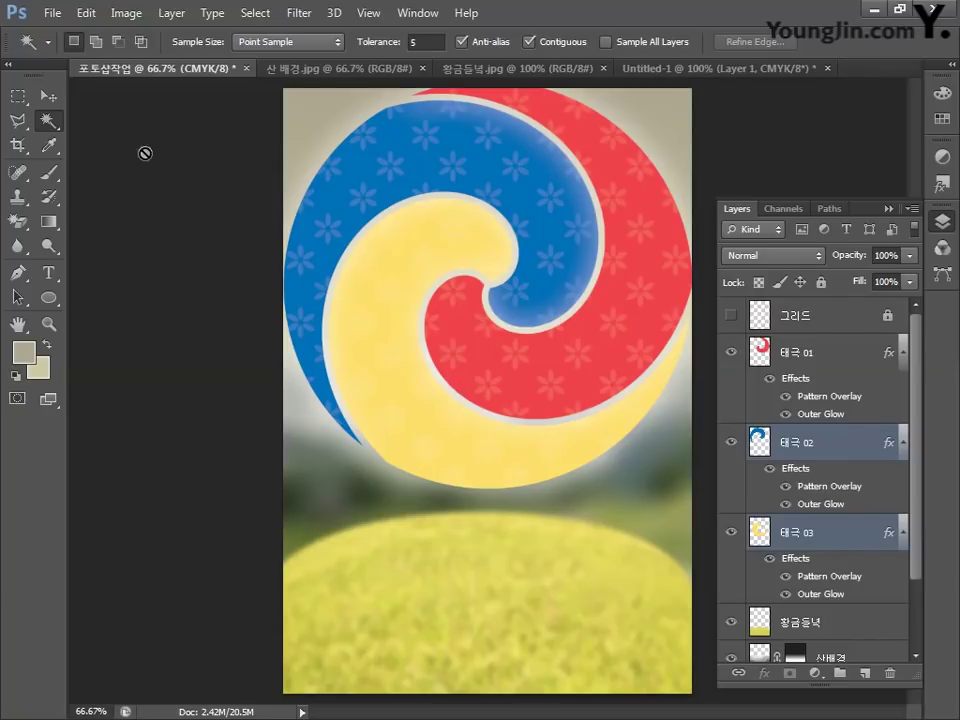
Open the carrot photo 당근 from the 제공 파일 folder.
{"action": "left_click", "coordinate": [53, 14]}
{"action": "left_click", "coordinate": [50, 50]}
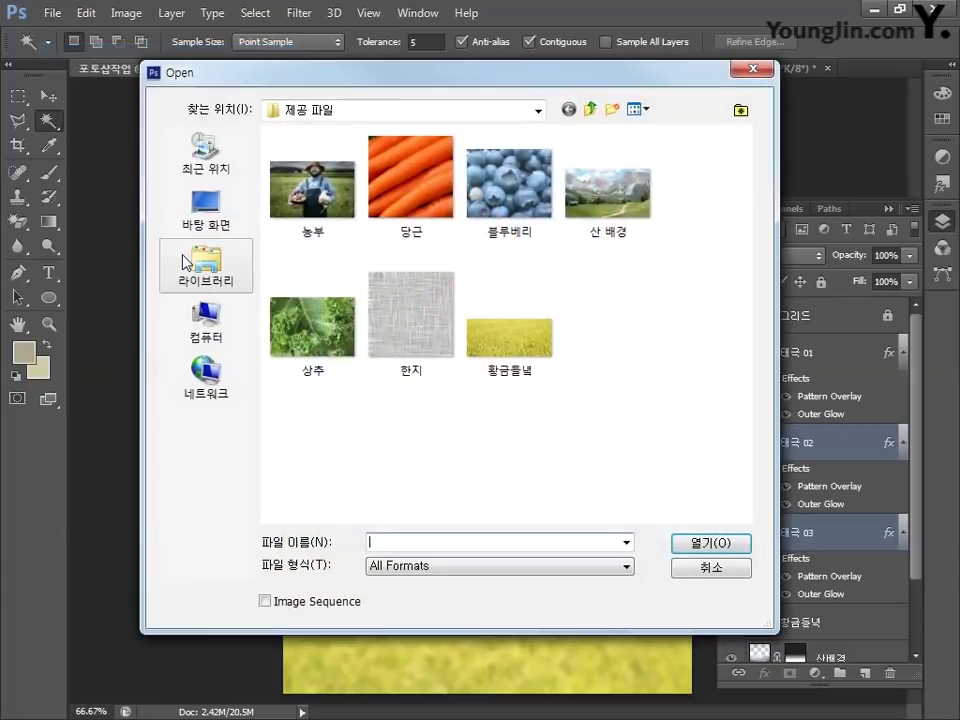
{"action": "left_click", "coordinate": [378, 207]}
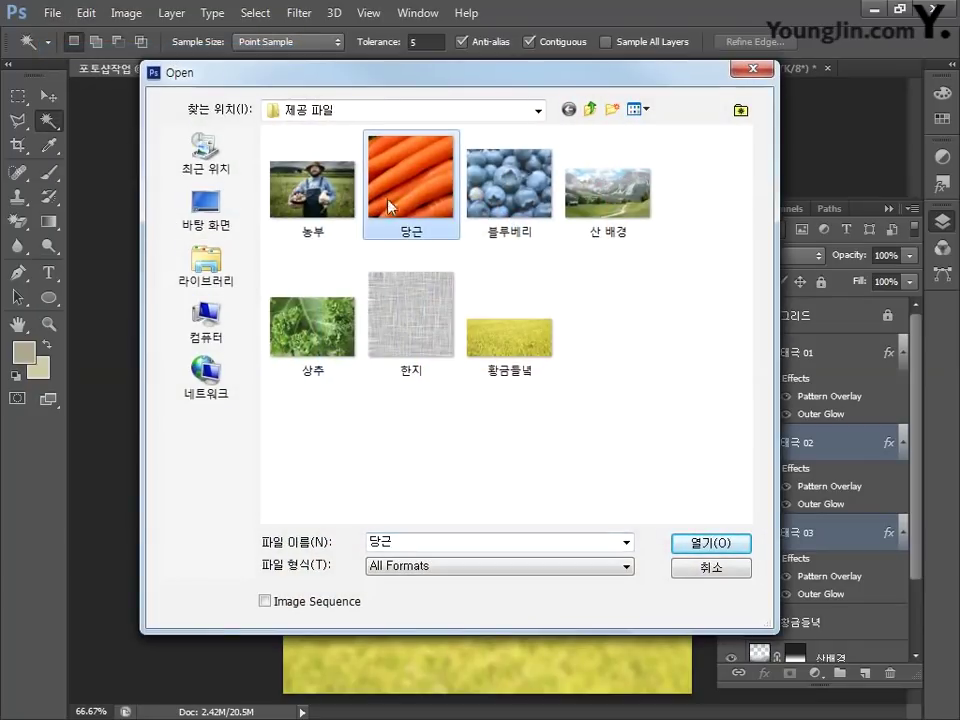
{"action": "left_click", "coordinate": [706, 544]}
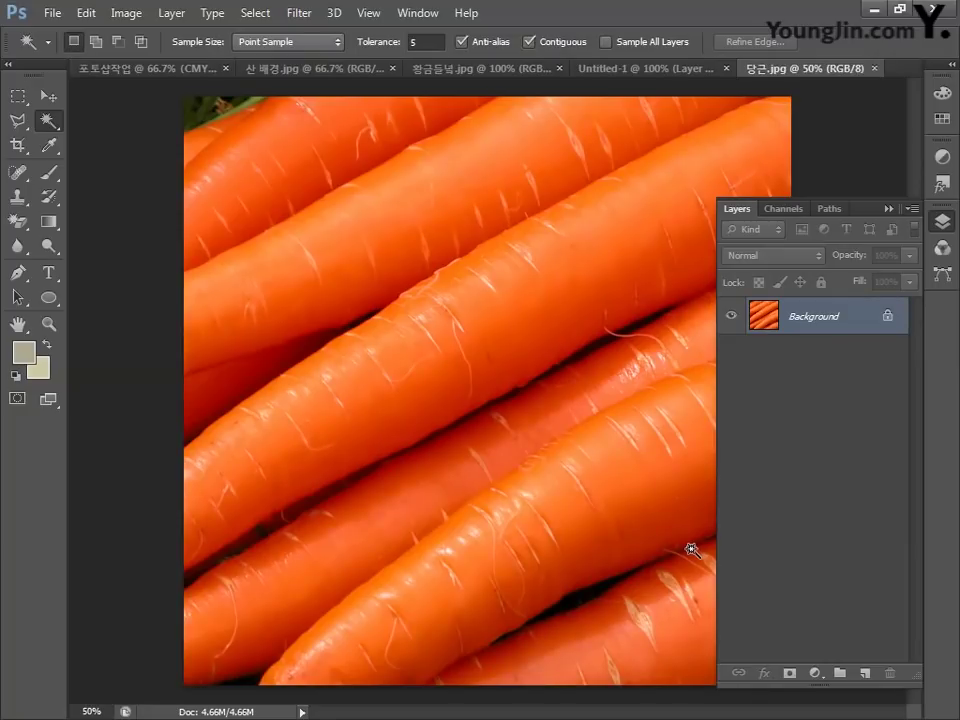
Apply a Hue/Saturation adjustment to the carrot photo with saturation -20 and lightness -40.
{"action": "left_click", "coordinate": [126, 14]}
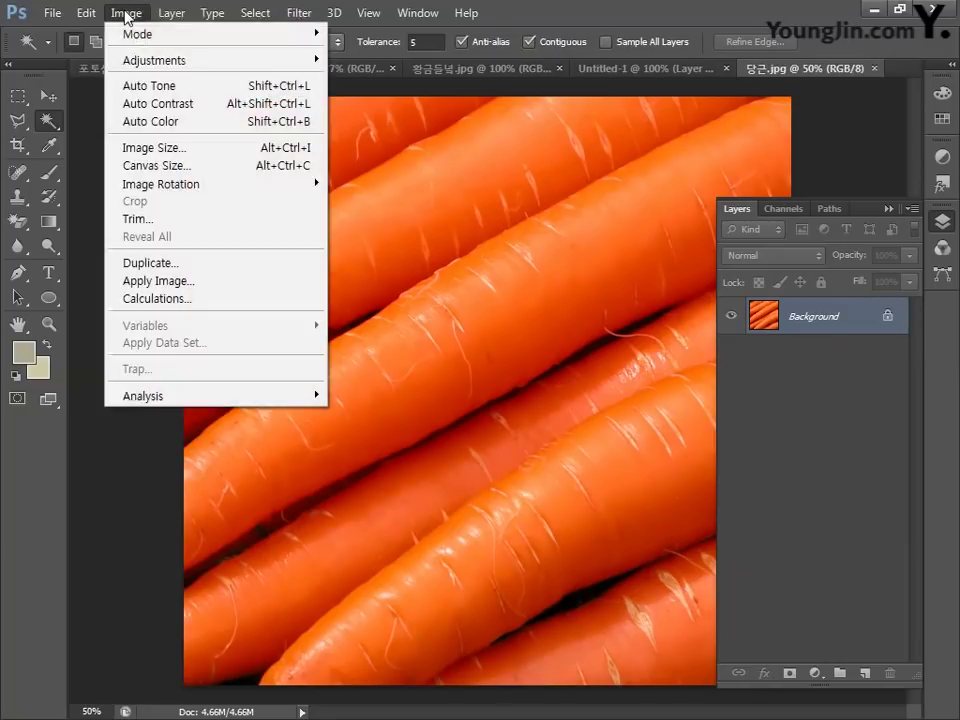
{"action": "mouse_move", "coordinate": [140, 60]}
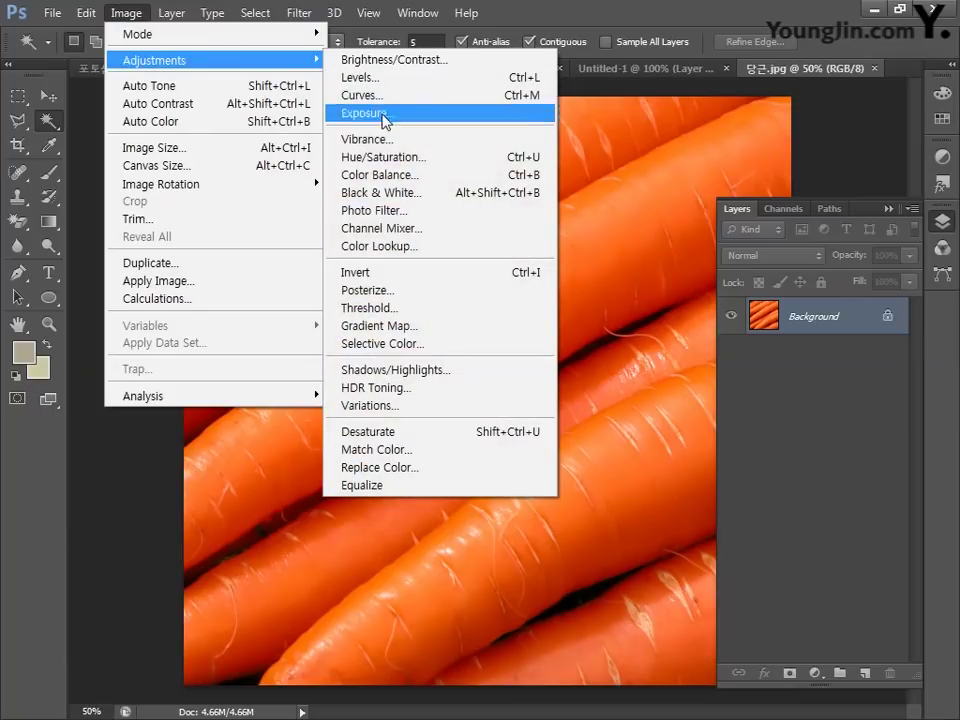
{"action": "left_click", "coordinate": [385, 157]}
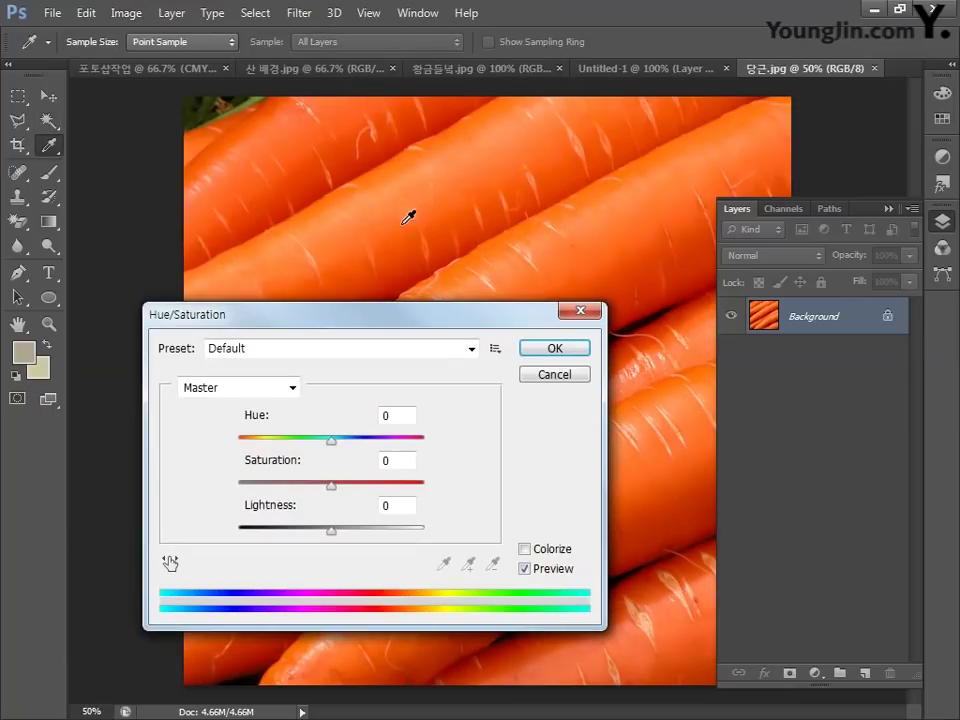
{"action": "left_click", "coordinate": [405, 459]}
{"action": "type", "text": "-20"}
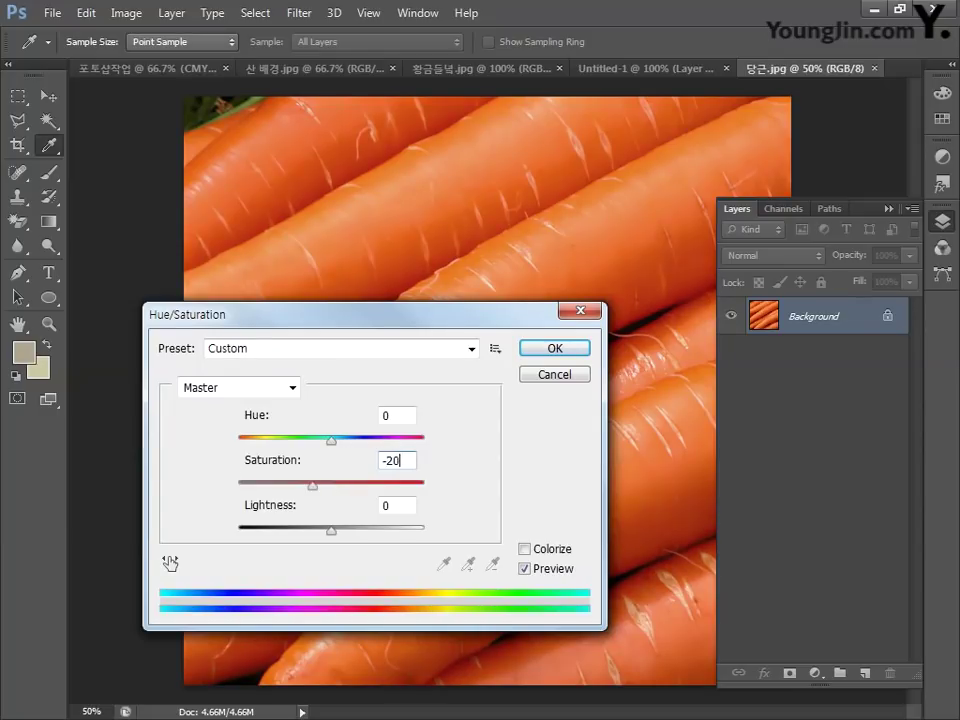
{"action": "key", "text": "Tab"}
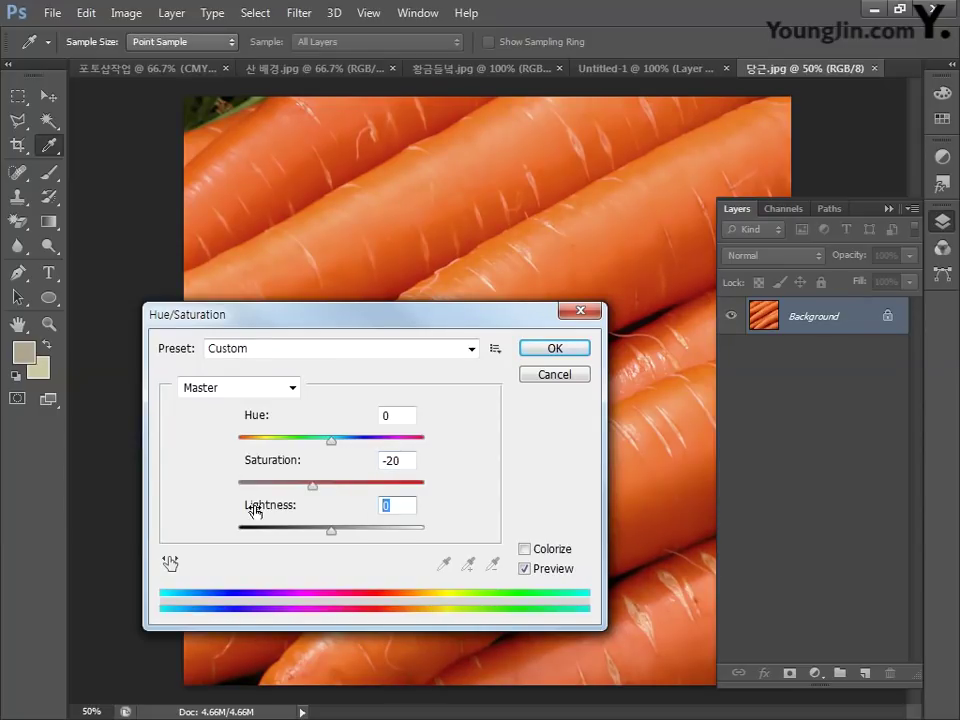
{"action": "type", "text": "-40"}
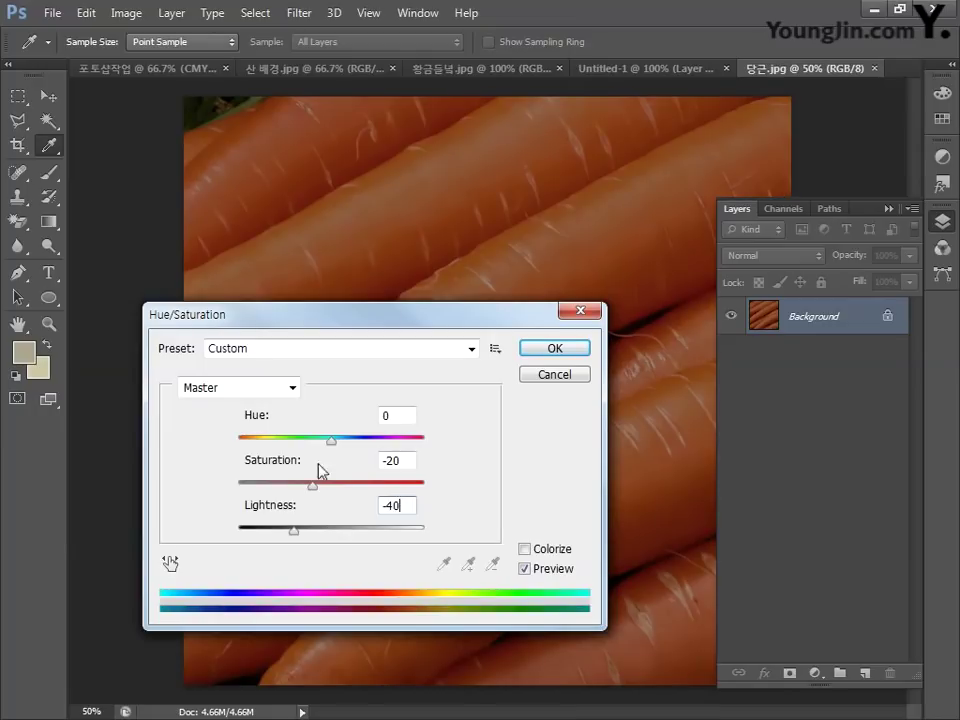
{"action": "left_click", "coordinate": [551, 350]}
{"action": "key", "text": "w"}
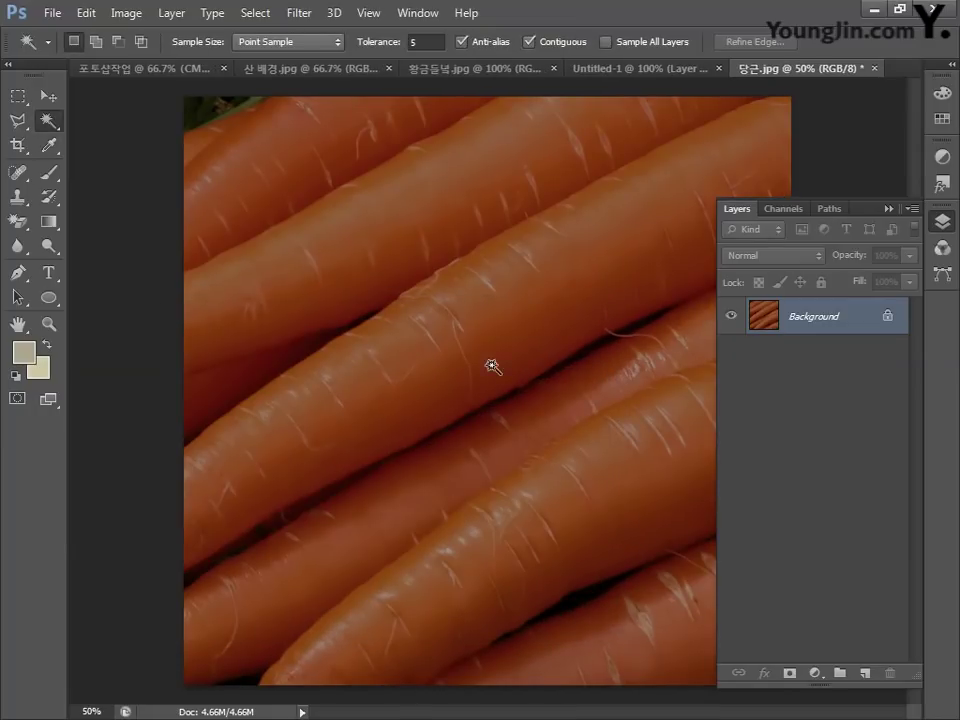
Apply a Gaussian Blur with a 20-pixel radius to the carrot photo.
{"action": "left_click", "coordinate": [301, 14]}
{"action": "mouse_move", "coordinate": [405, 205]}
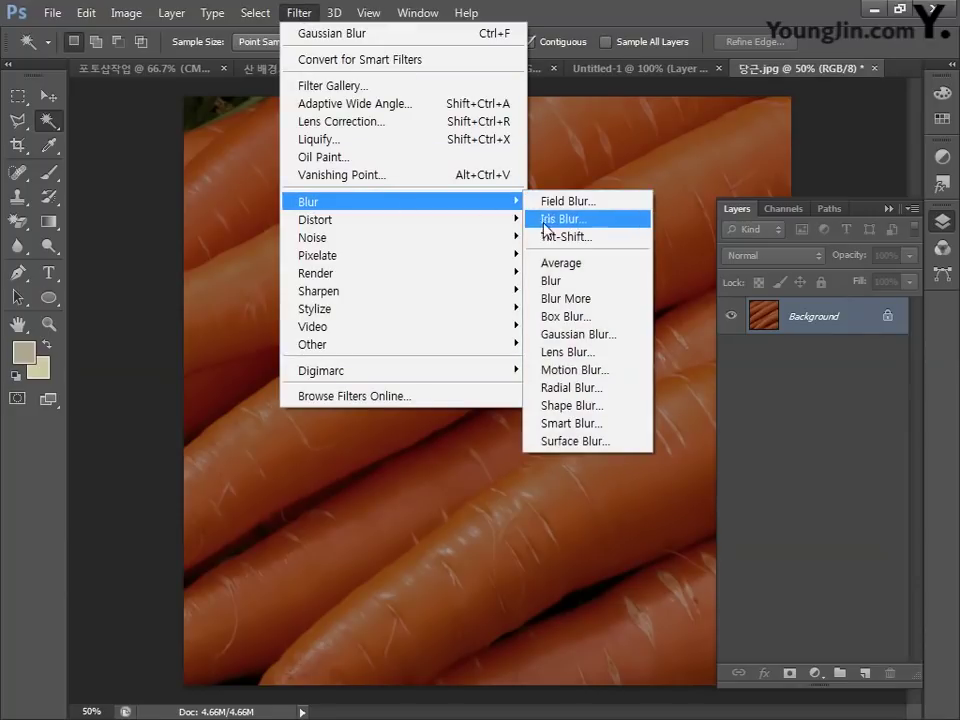
{"action": "left_click", "coordinate": [555, 333]}
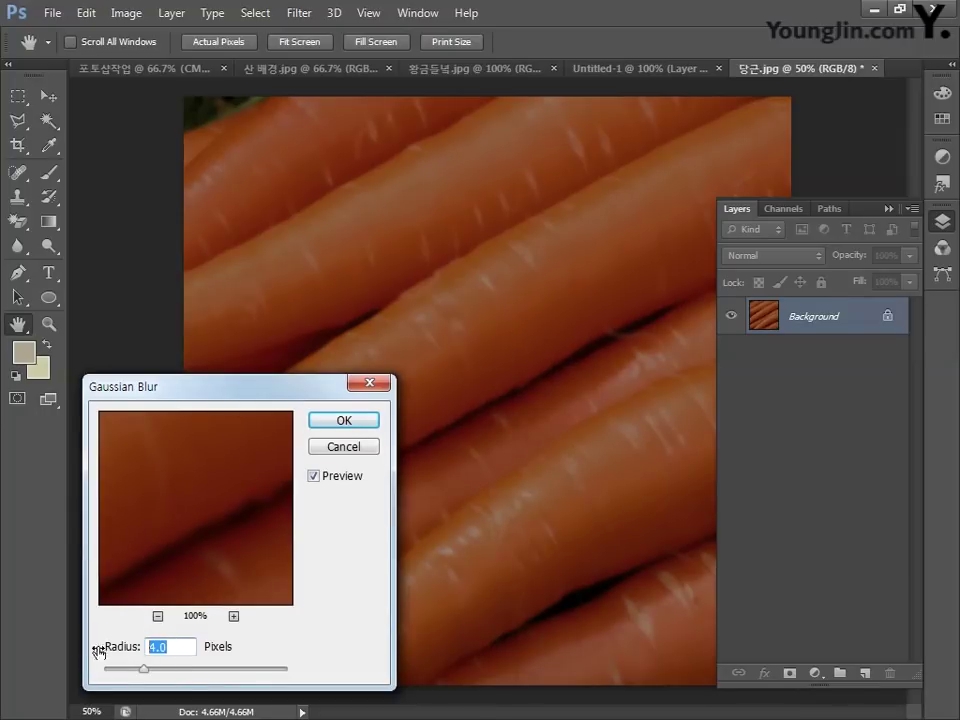
{"action": "type", "text": "20"}
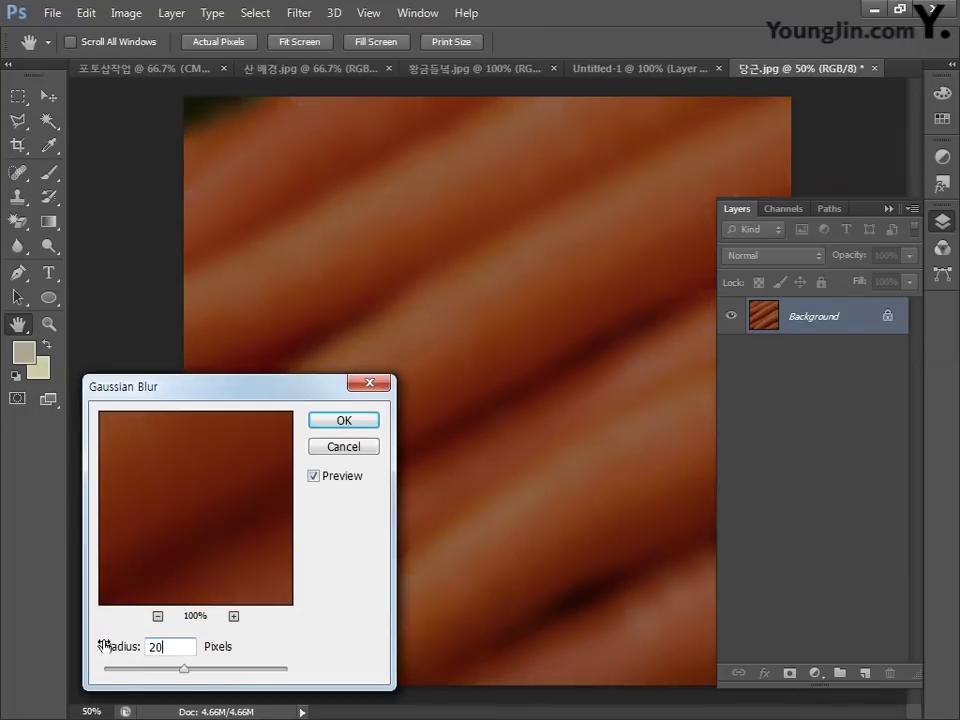
{"action": "left_click", "coordinate": [343, 420]}
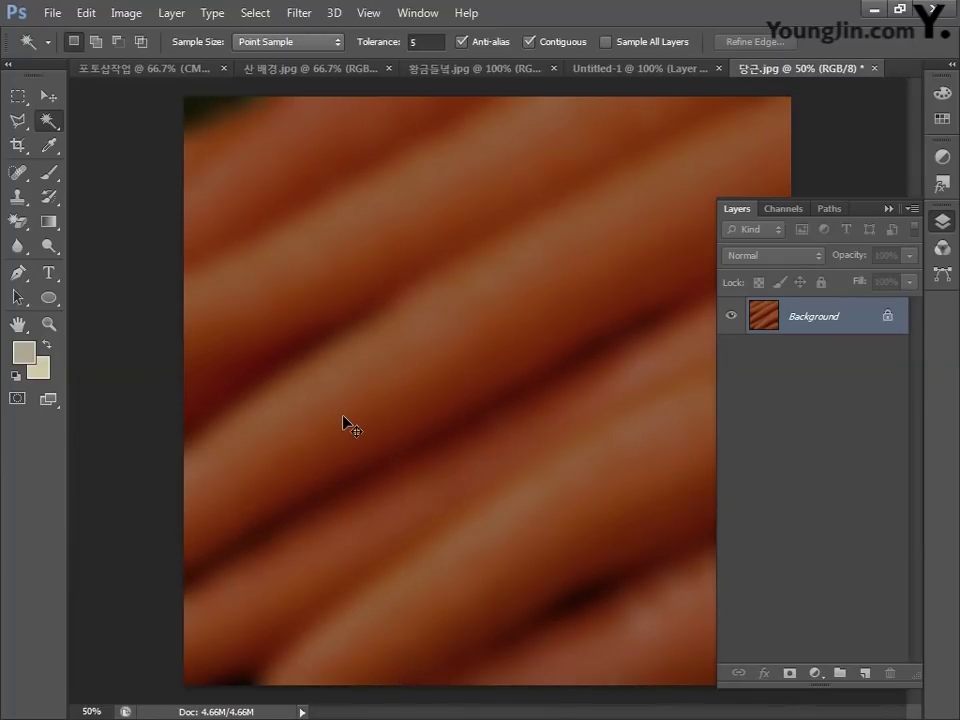
Copy the entire blurred carrot image and paste it into the 포토샵작업 document.
{"action": "key", "text": "ctrl+a"}
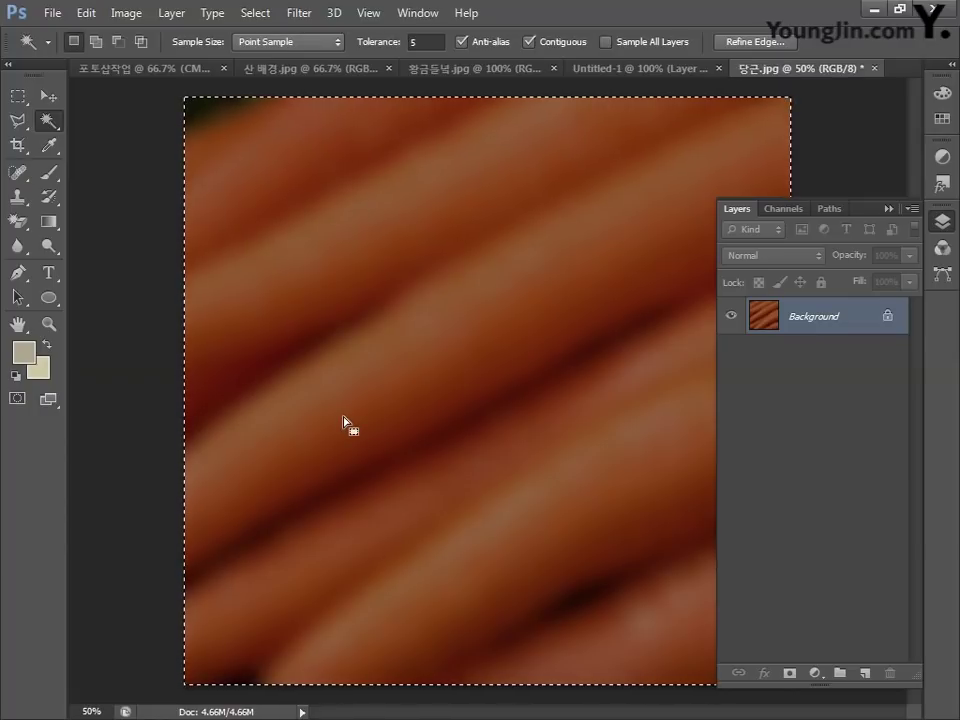
{"action": "left_click", "coordinate": [131, 70]}
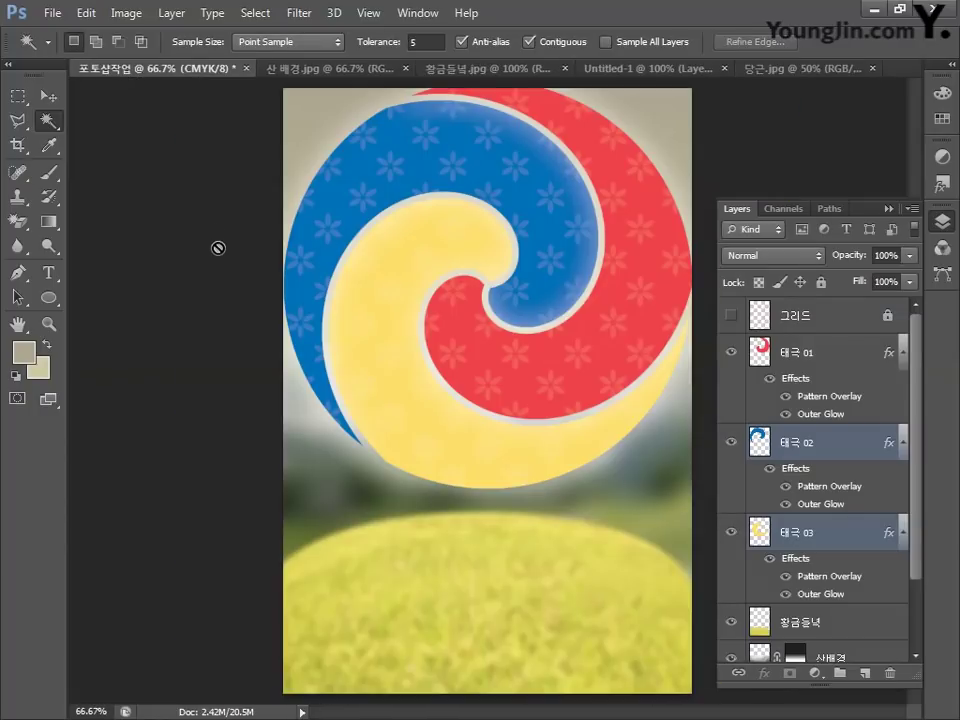
{"action": "left_click_drag", "start_coordinate": [215, 250], "coordinate": [210, 330]}
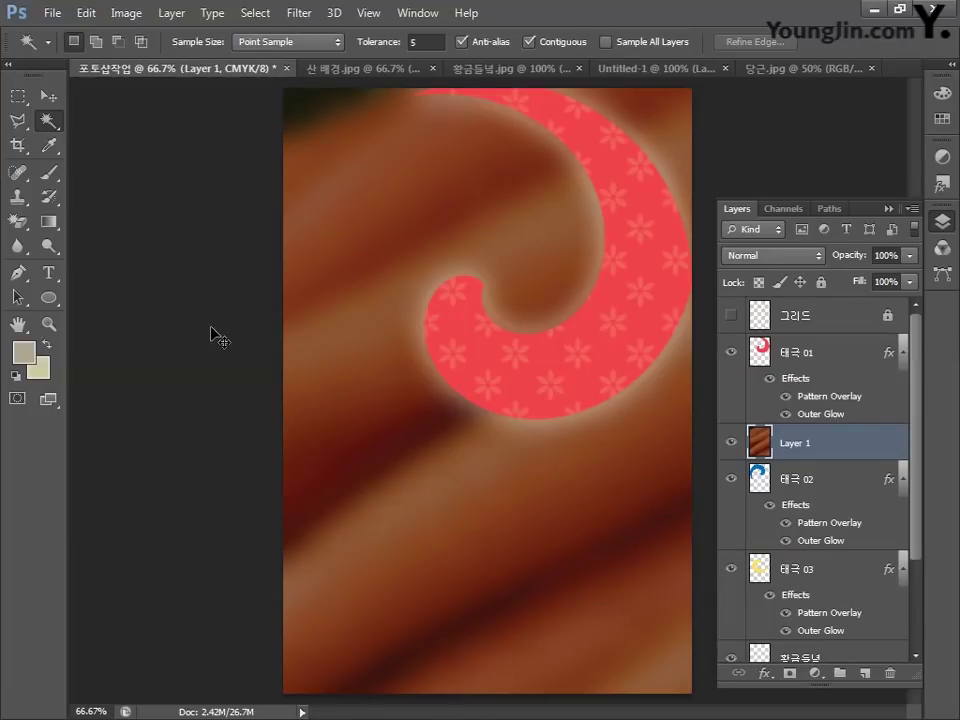
Scale the pasted carrot layer to about 45% and position it so that it covers the red swirl part.
{"action": "key", "text": "ctrl+t"}
{"action": "left_click_drag", "start_coordinate": [283, 89], "coordinate": [601, 396]}
{"action": "left_click_drag", "start_coordinate": [648, 455], "coordinate": [371, 159]}
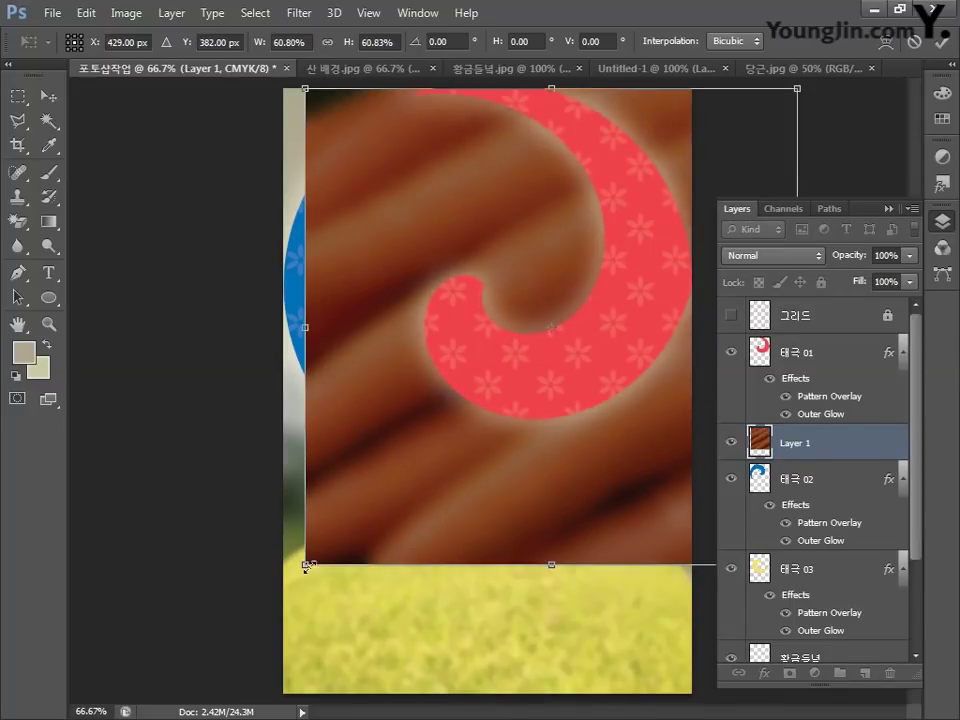
{"action": "left_click_drag", "start_coordinate": [305, 564], "coordinate": [434, 436]}
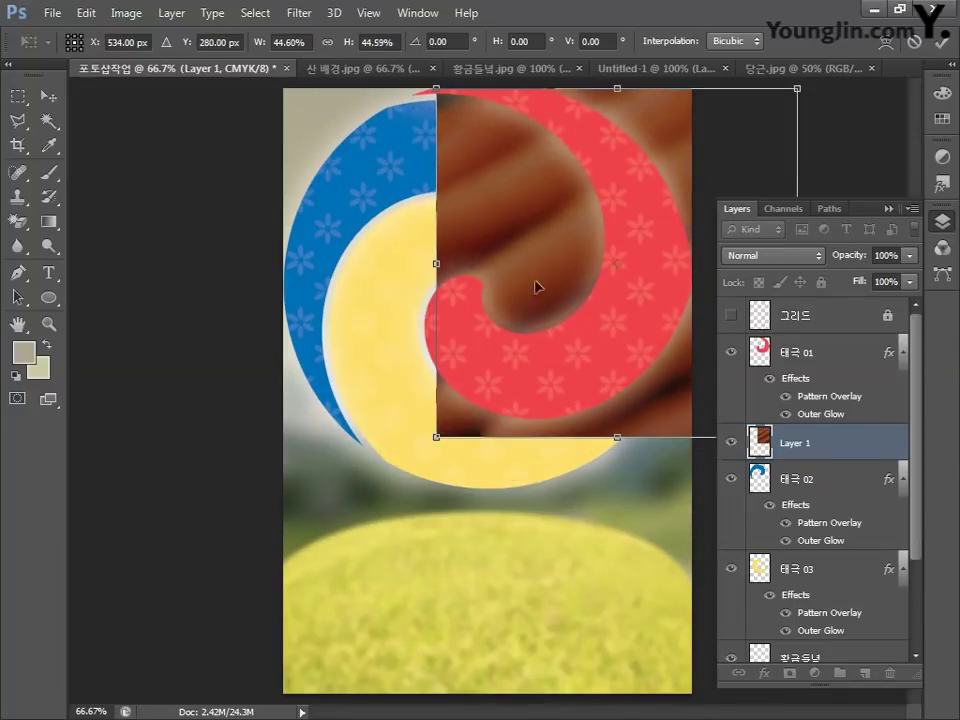
{"action": "left_click_drag", "start_coordinate": [536, 285], "coordinate": [463, 265]}
{"action": "key", "text": "Return"}
{"action": "key", "text": "w"}
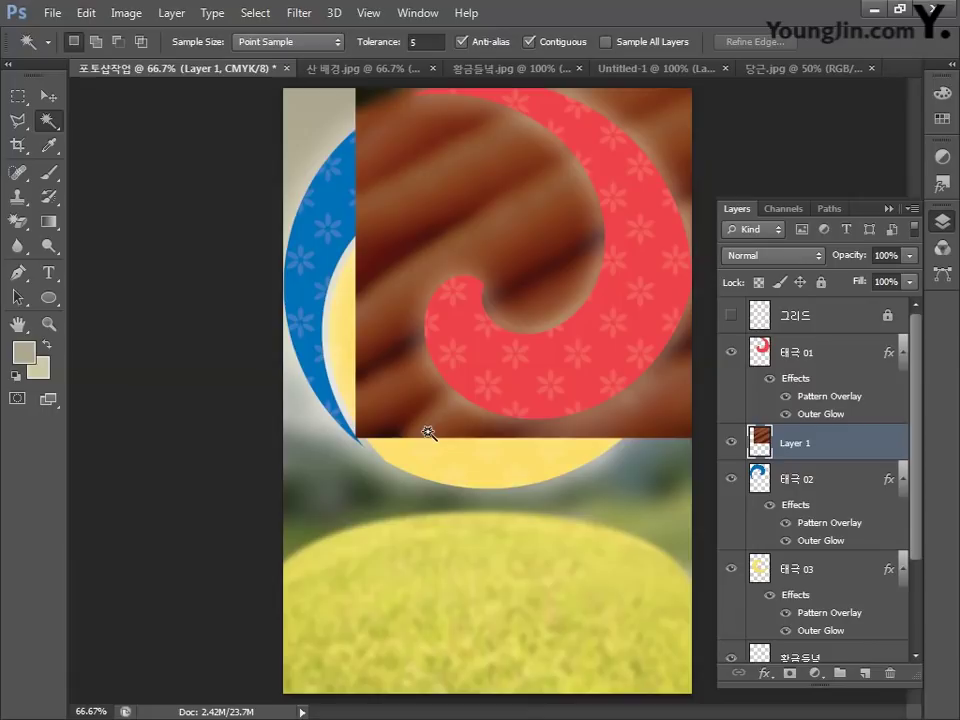
Rename the carrot layer 문양합성 01 and move it directly above the 태극 01 layer.
{"action": "double_click", "coordinate": [795, 442]}
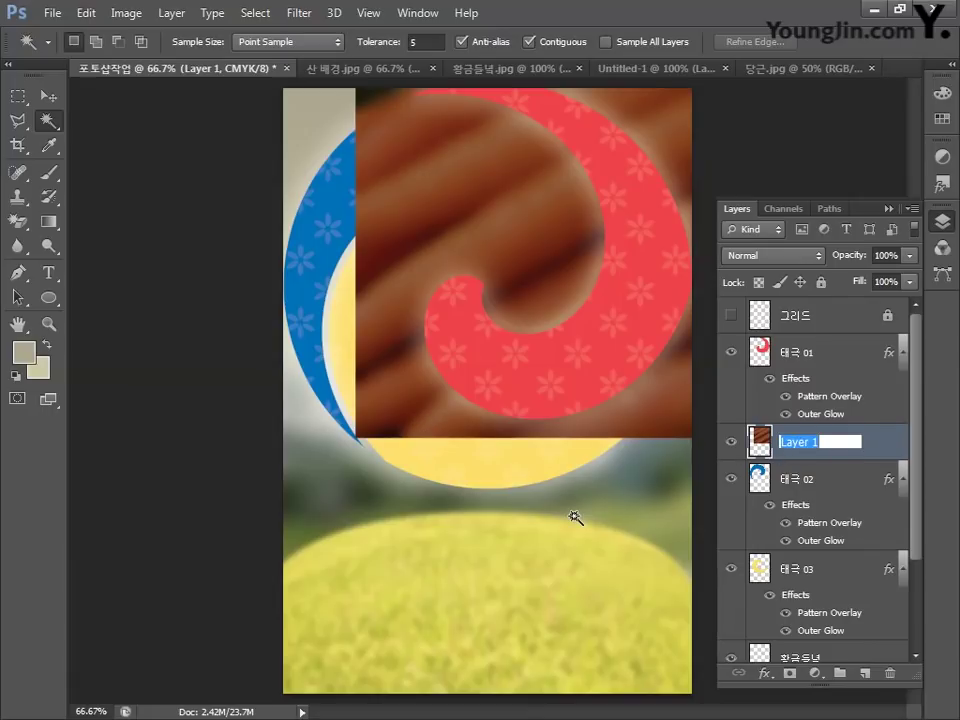
{"action": "type", "text": "문양하성 01"}
{"action": "key", "text": "Return"}
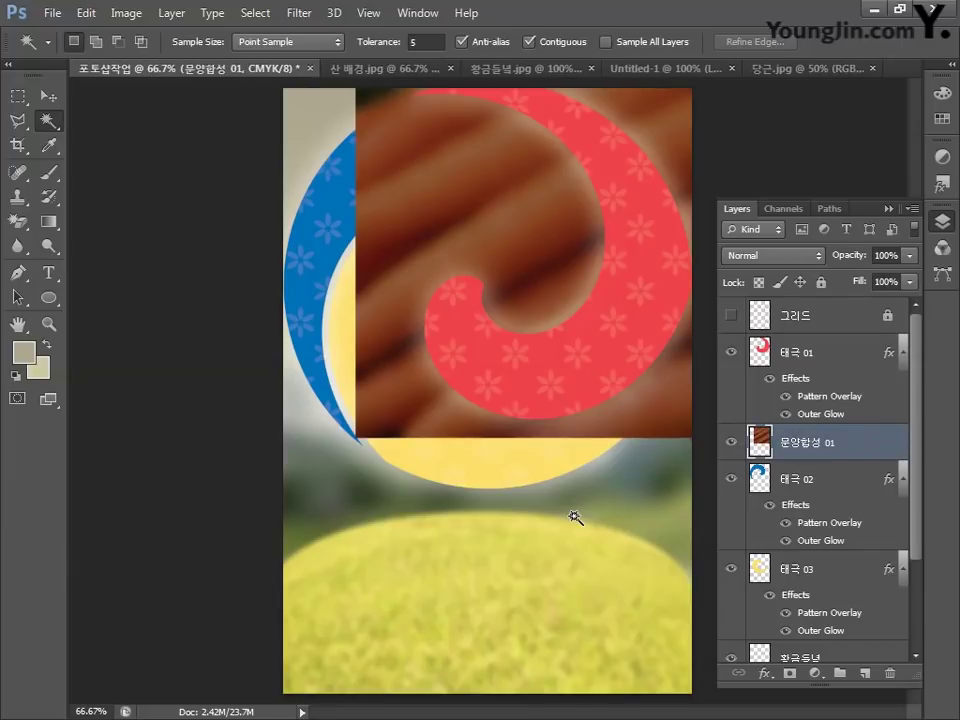
{"action": "left_click_drag", "start_coordinate": [851, 448], "coordinate": [840, 348]}
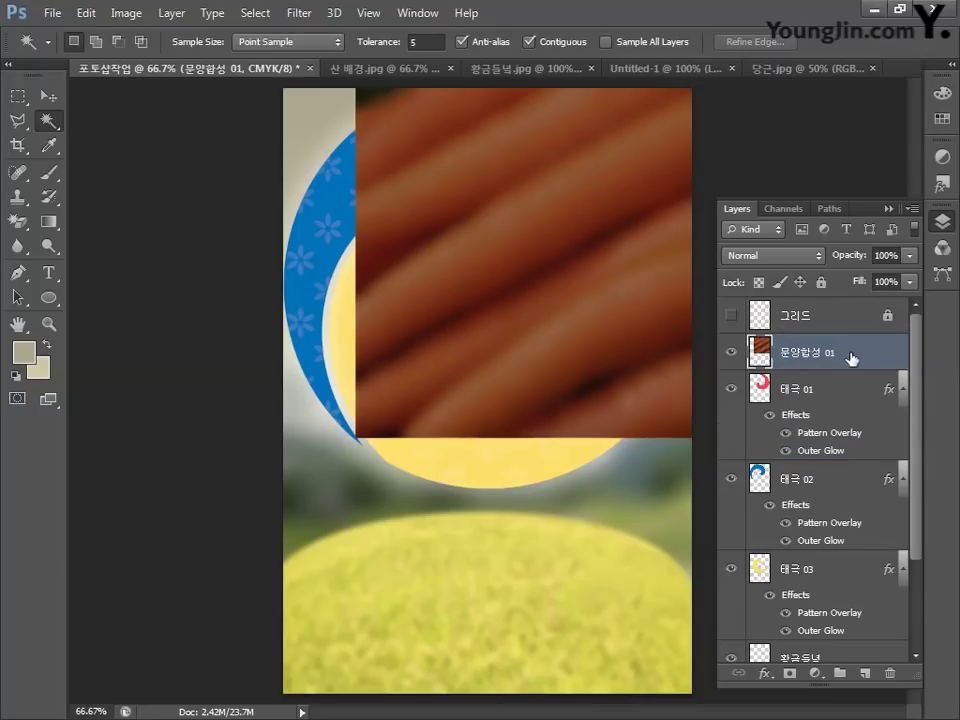
Clip the 문양합성 01 layer to 태극 01 with a clipping mask and set its opacity to 60%.
{"action": "right_click", "coordinate": [860, 358]}
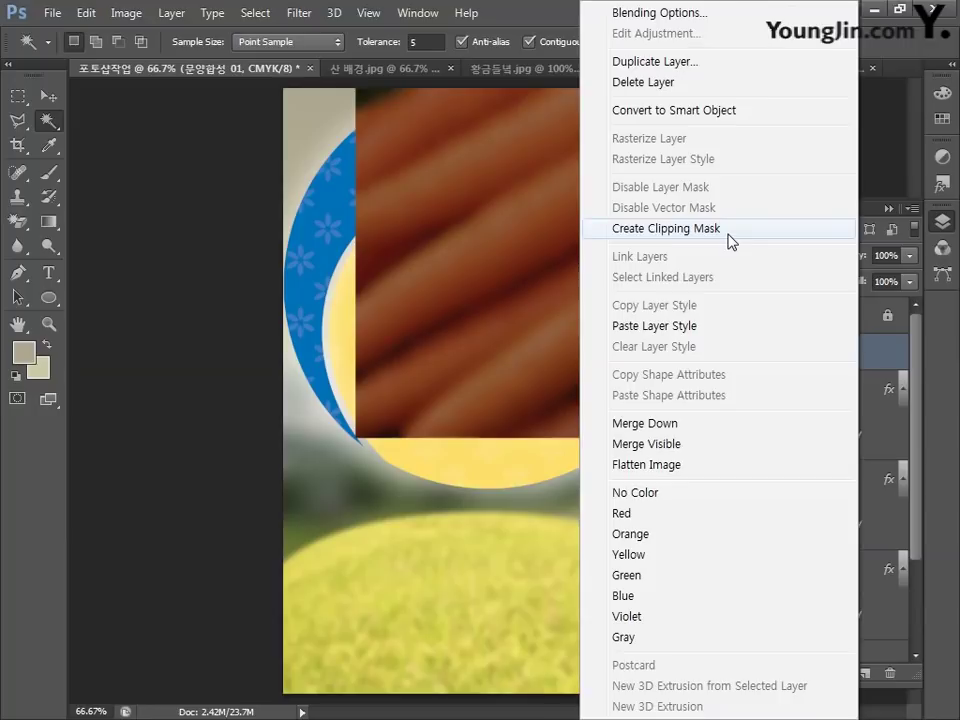
{"action": "left_click", "coordinate": [666, 228]}
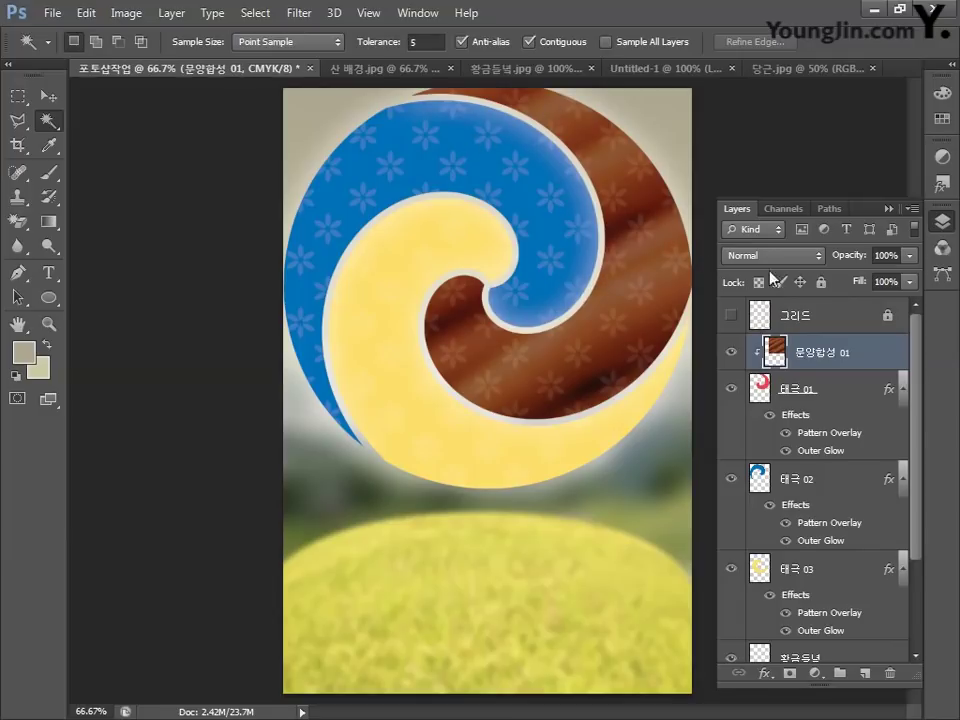
{"action": "left_click", "coordinate": [877, 255]}
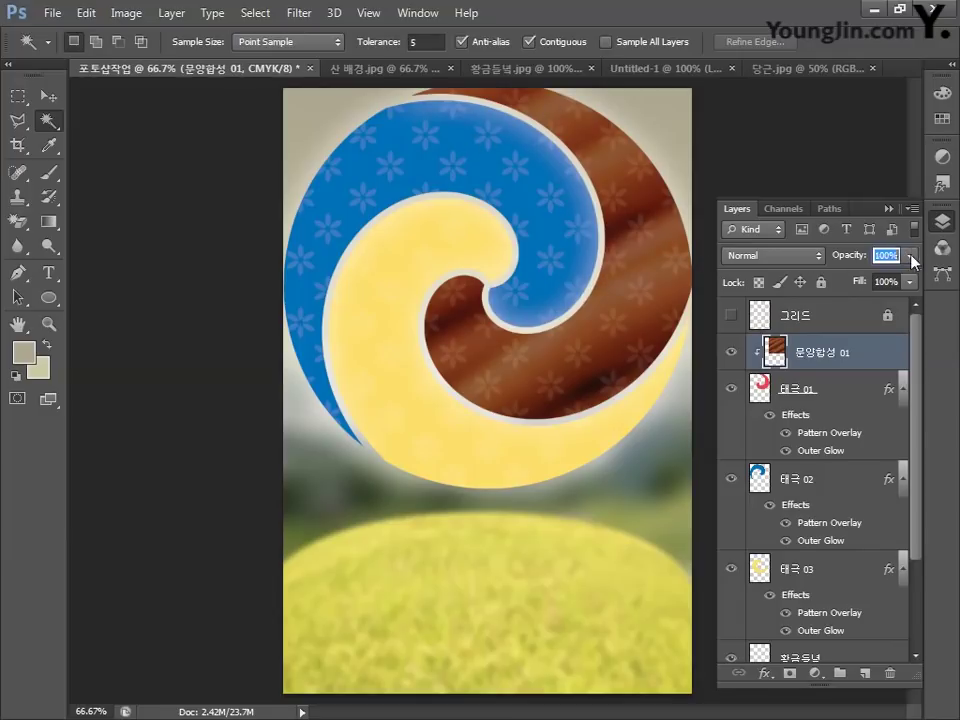
{"action": "type", "text": "60"}
{"action": "key", "text": "Return"}
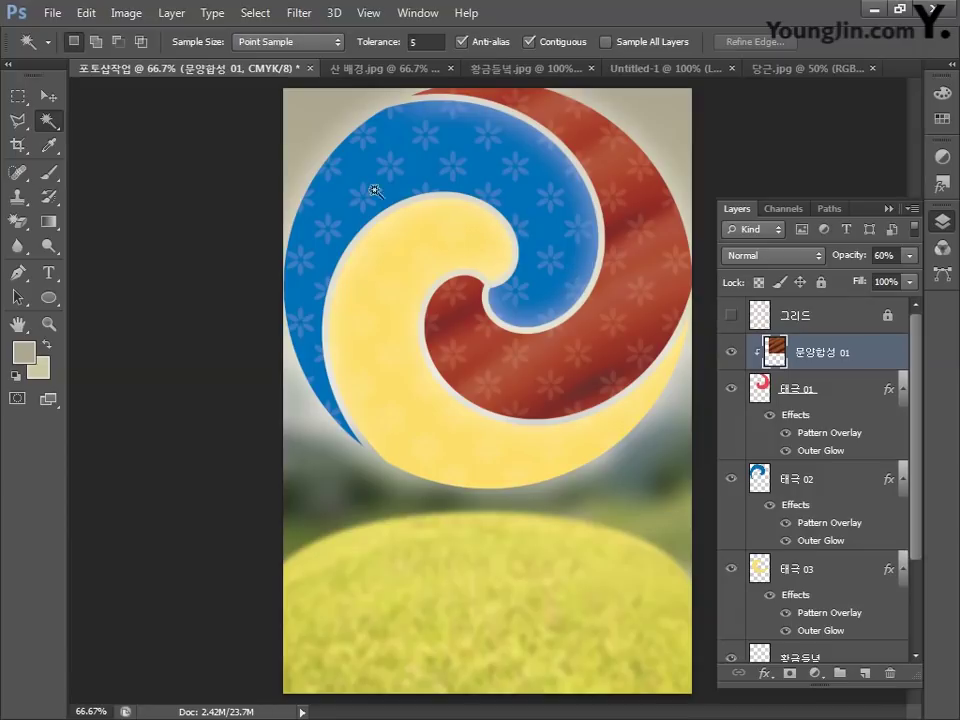
Open the blueberry photo 블루베리 from the 제공 파일 folder.
{"action": "left_click", "coordinate": [48, 14]}
{"action": "left_click", "coordinate": [77, 58]}
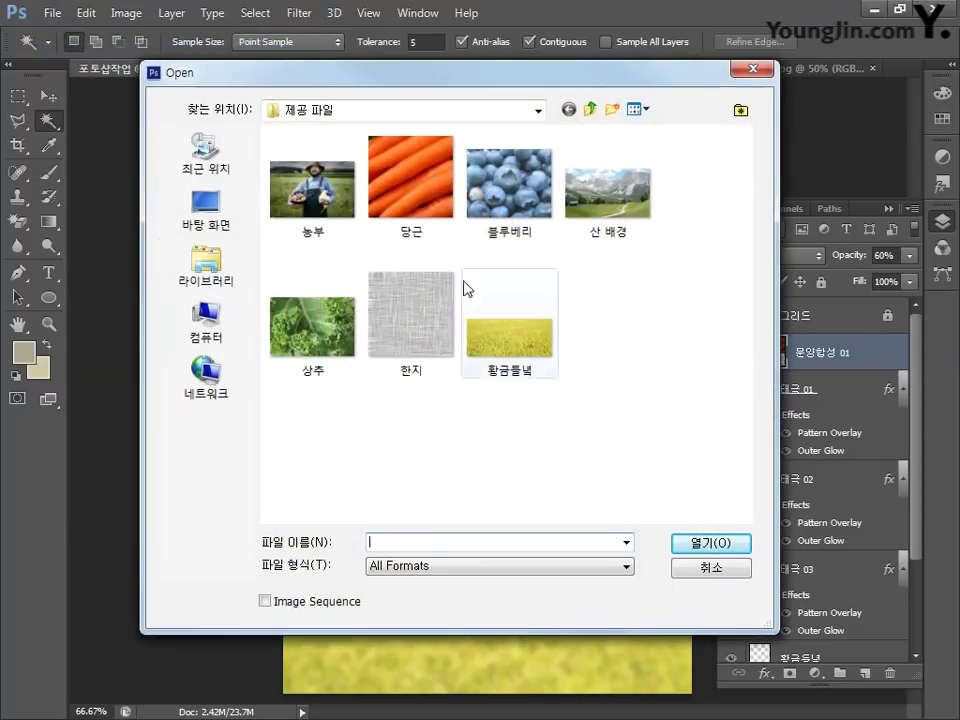
{"action": "left_click", "coordinate": [509, 182]}
{"action": "left_click", "coordinate": [701, 542]}
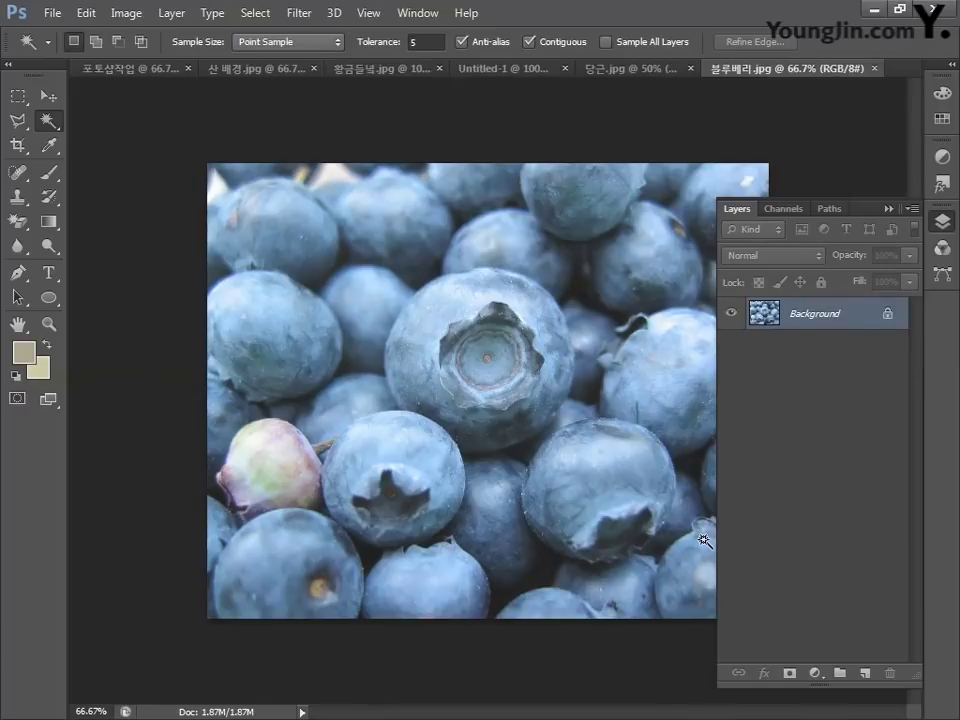
Apply a Hue/Saturation adjustment to the blueberry photo with saturation -15 and lightness -20.
{"action": "left_click", "coordinate": [126, 13]}
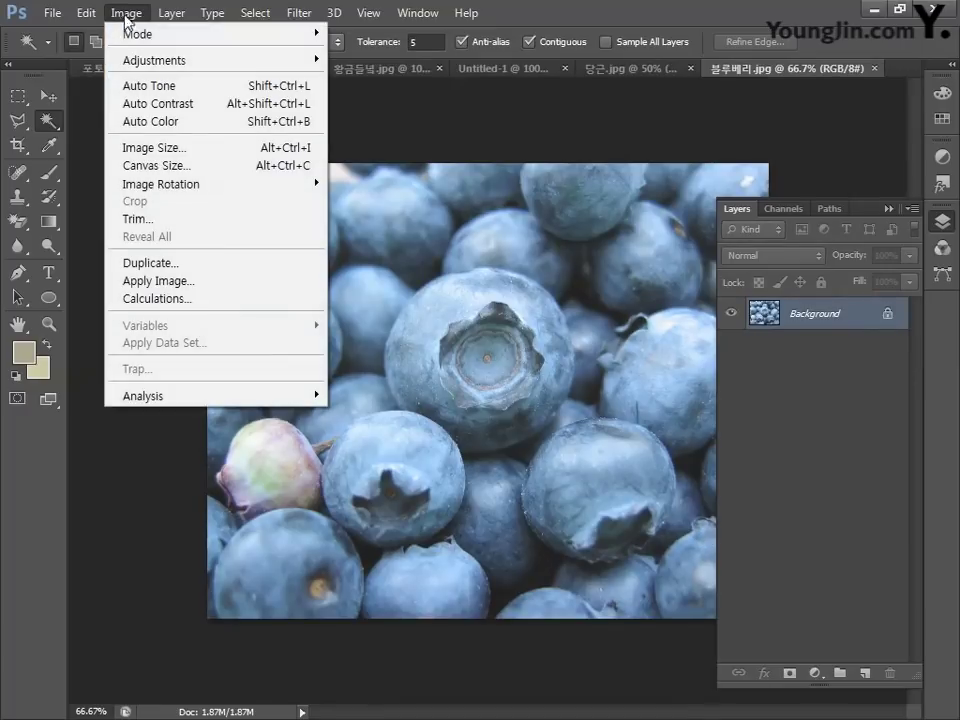
{"action": "mouse_move", "coordinate": [310, 61]}
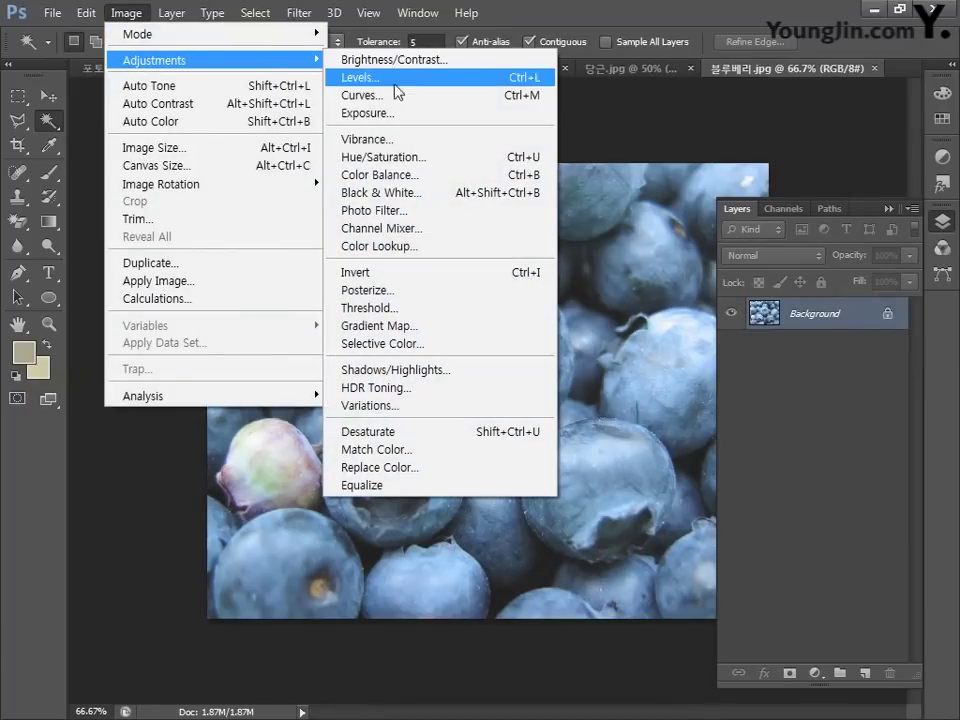
{"action": "left_click", "coordinate": [408, 157]}
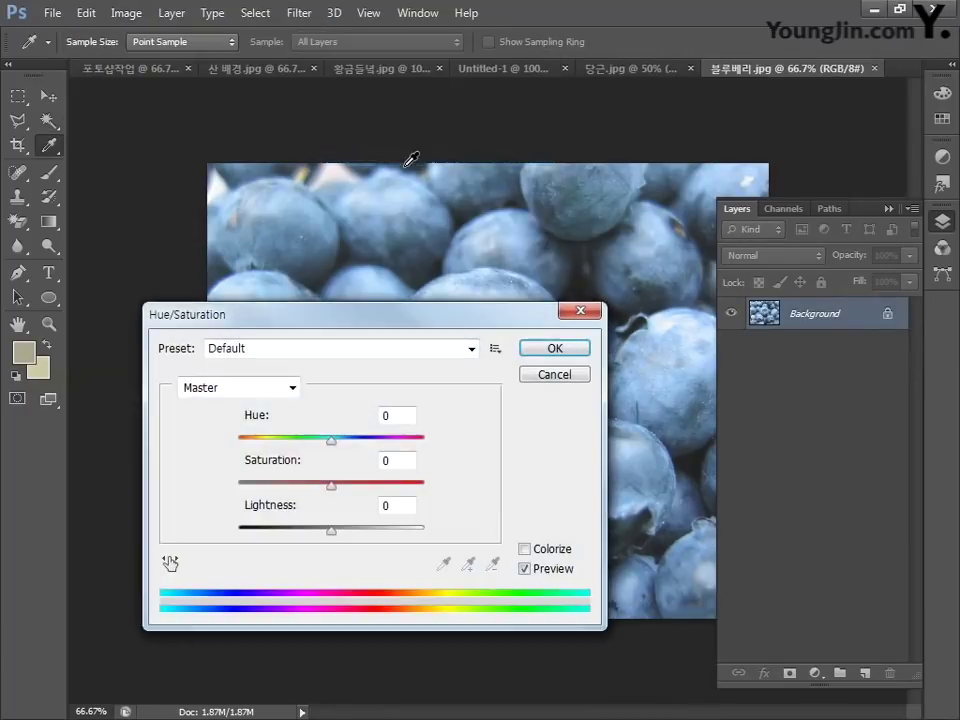
{"action": "left_click", "coordinate": [398, 459]}
{"action": "type", "text": "-15"}
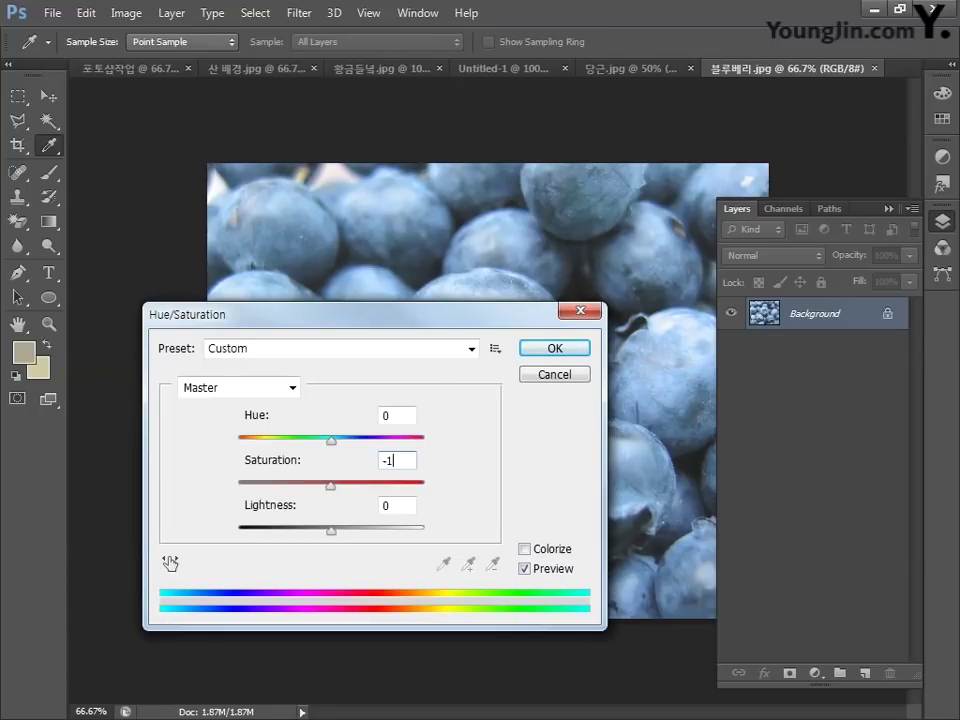
{"action": "left_click", "coordinate": [398, 505]}
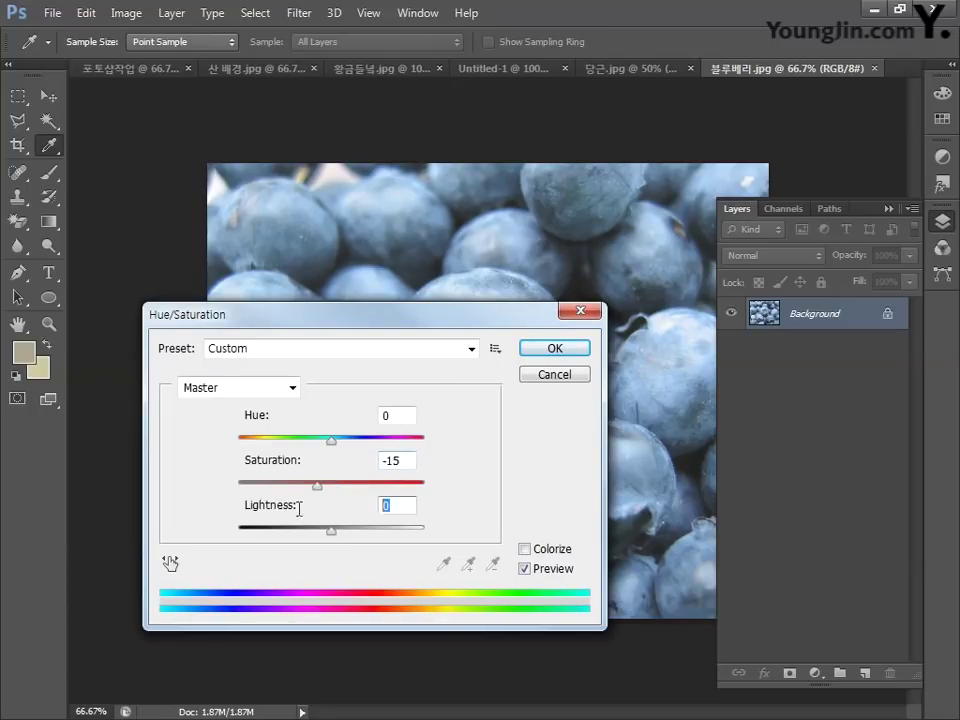
{"action": "type", "text": "-20"}
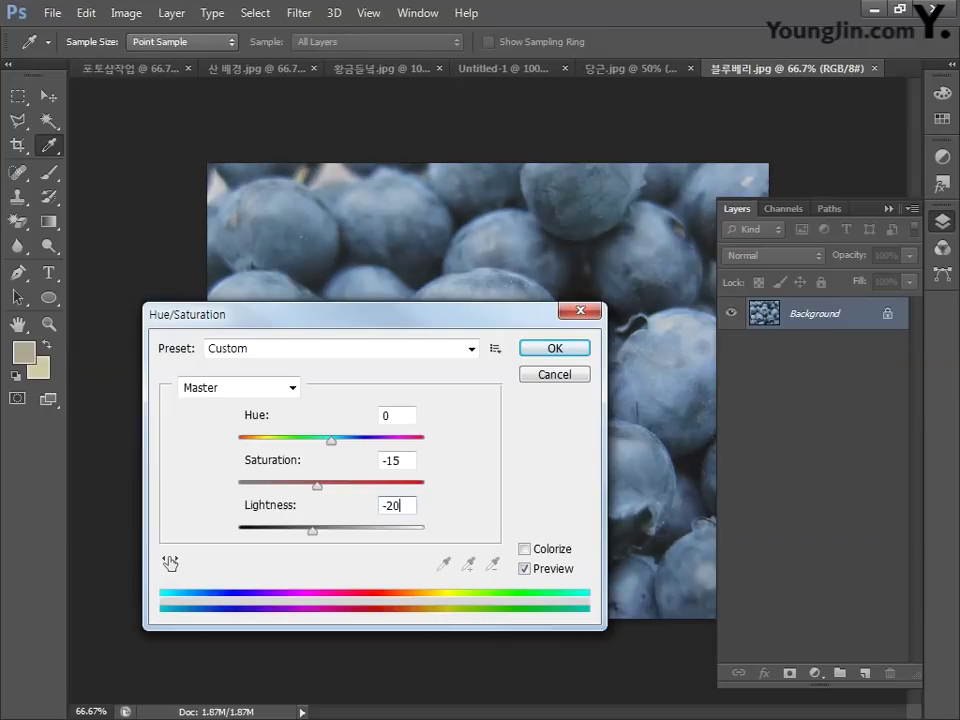
{"action": "left_click", "coordinate": [552, 352]}
{"action": "key", "text": "w"}
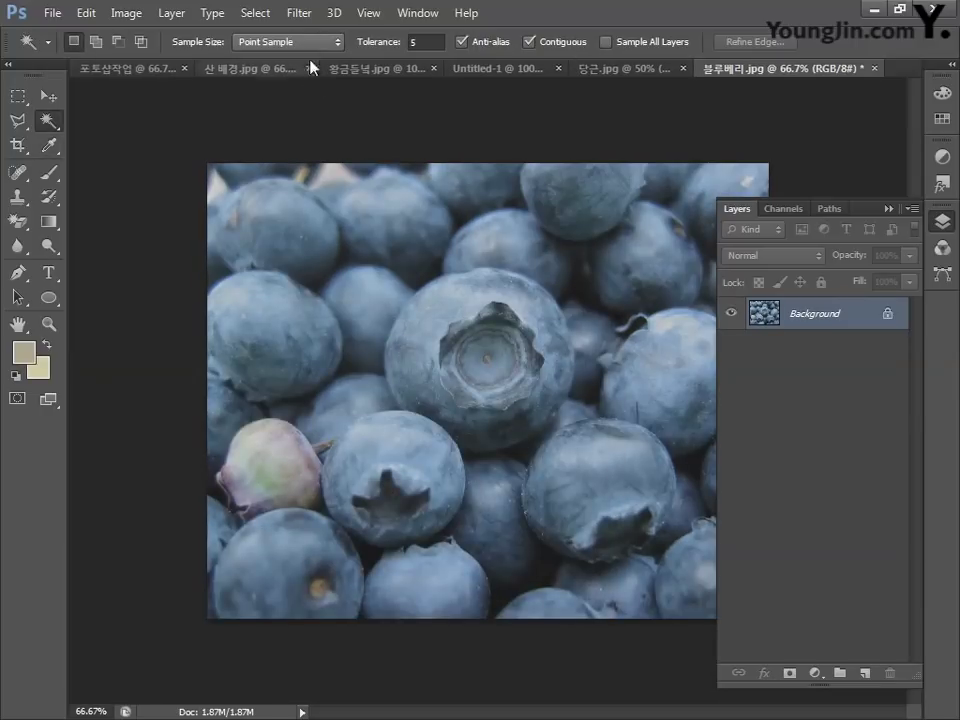
Apply a Gaussian Blur with a 20-pixel radius to the blueberry photo.
{"action": "left_click", "coordinate": [299, 13]}
{"action": "mouse_move", "coordinate": [397, 211]}
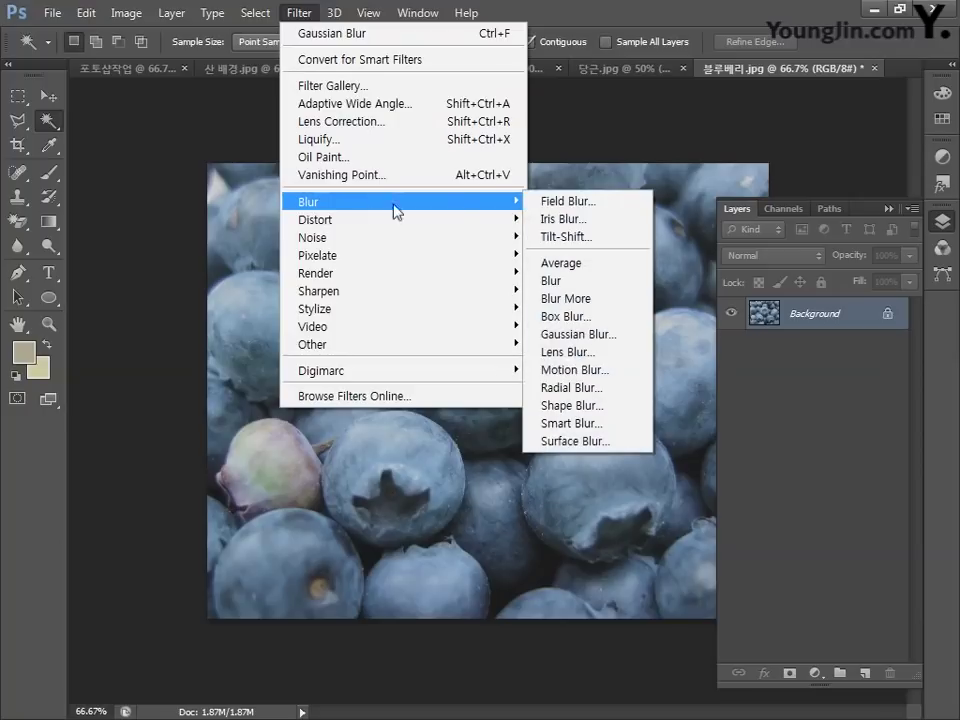
{"action": "left_click", "coordinate": [575, 334]}
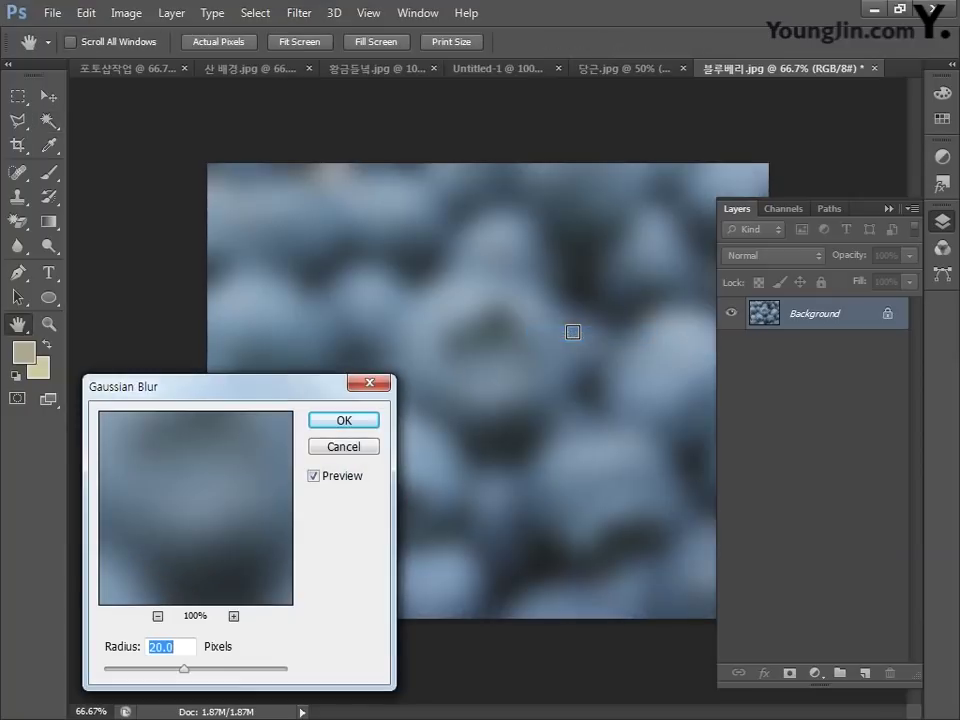
{"action": "type", "text": "20w"}
{"action": "left_click", "coordinate": [343, 421]}
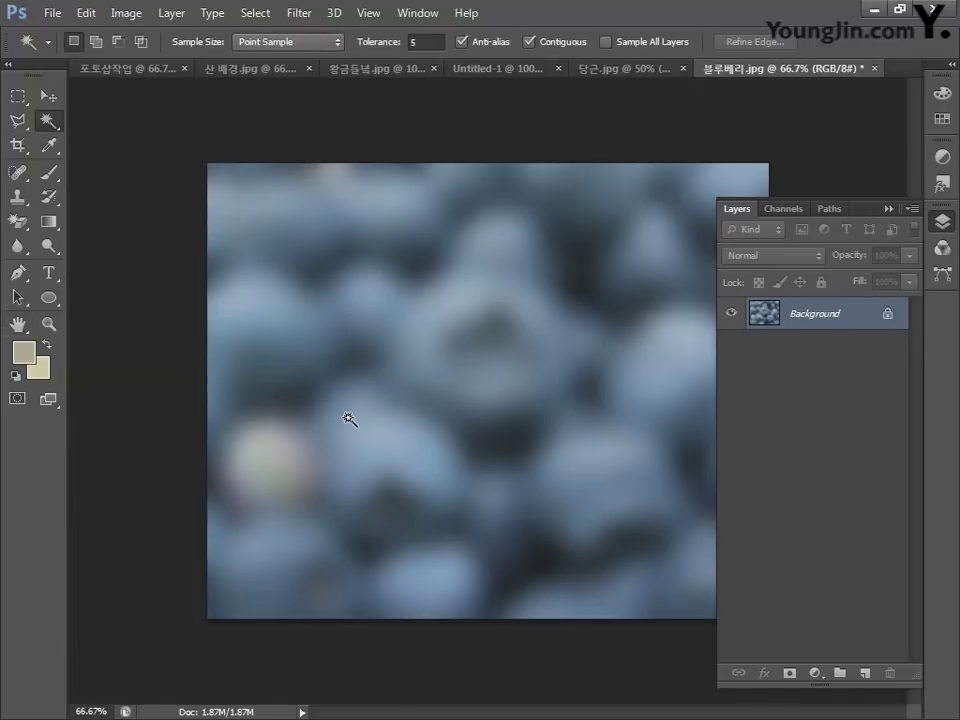
Copy the entire blurred blueberry photo and paste it into the 포토샵작업 document as a new layer.
{"action": "key", "text": "ctrl+a"}
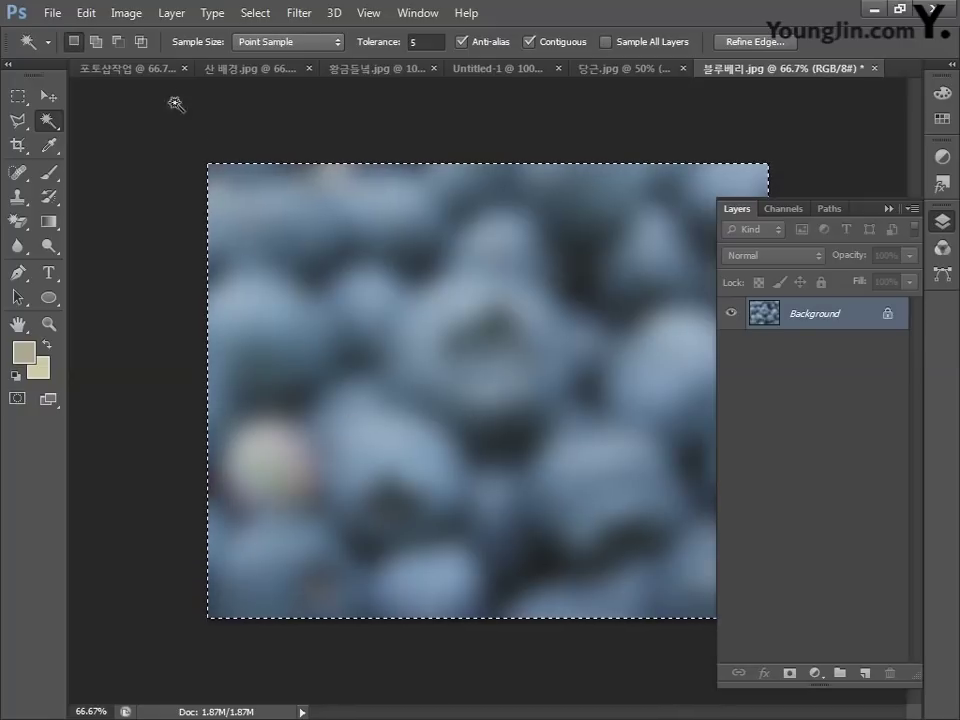
{"action": "left_click", "coordinate": [145, 70]}
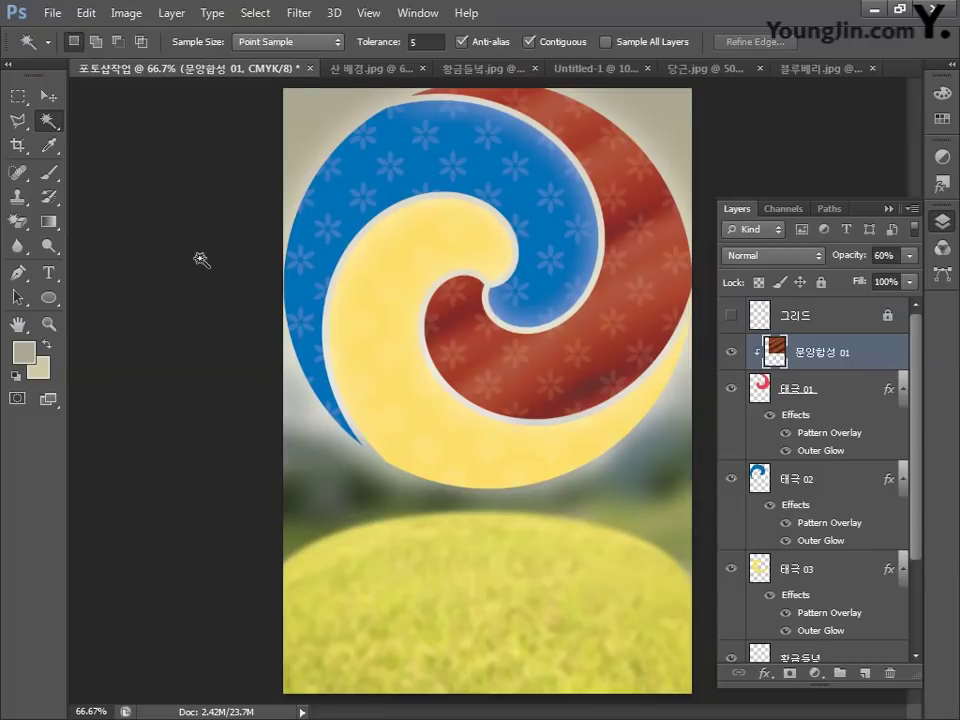
{"action": "key", "text": "ctrl+v"}
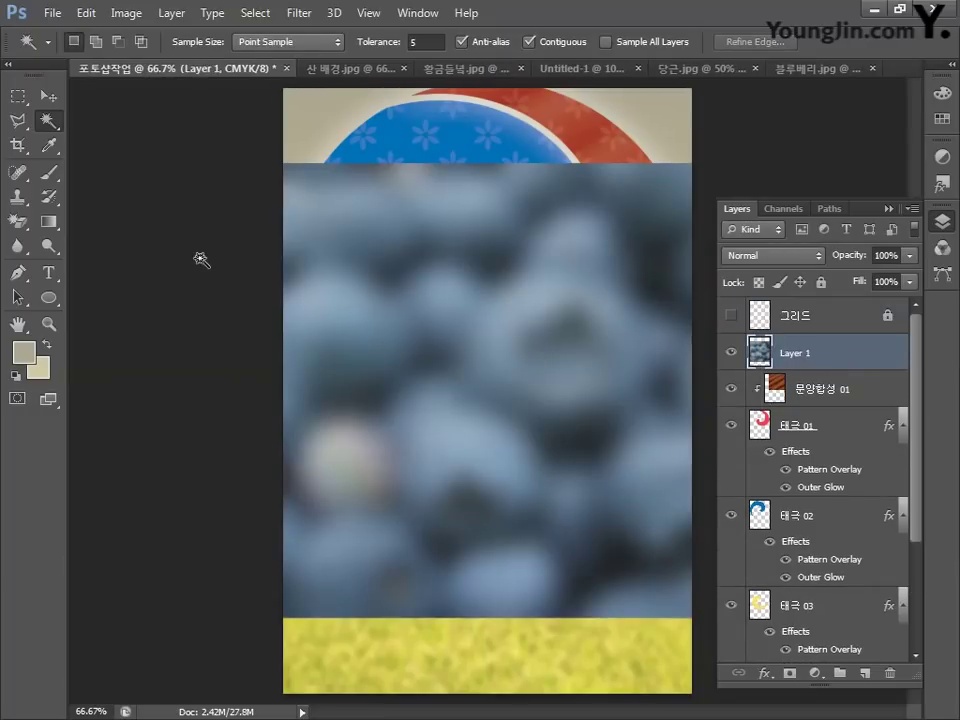
Scale down the pasted blueberry layer and move it up so it covers the blue swirl part.
{"action": "key", "text": "ctrl+t"}
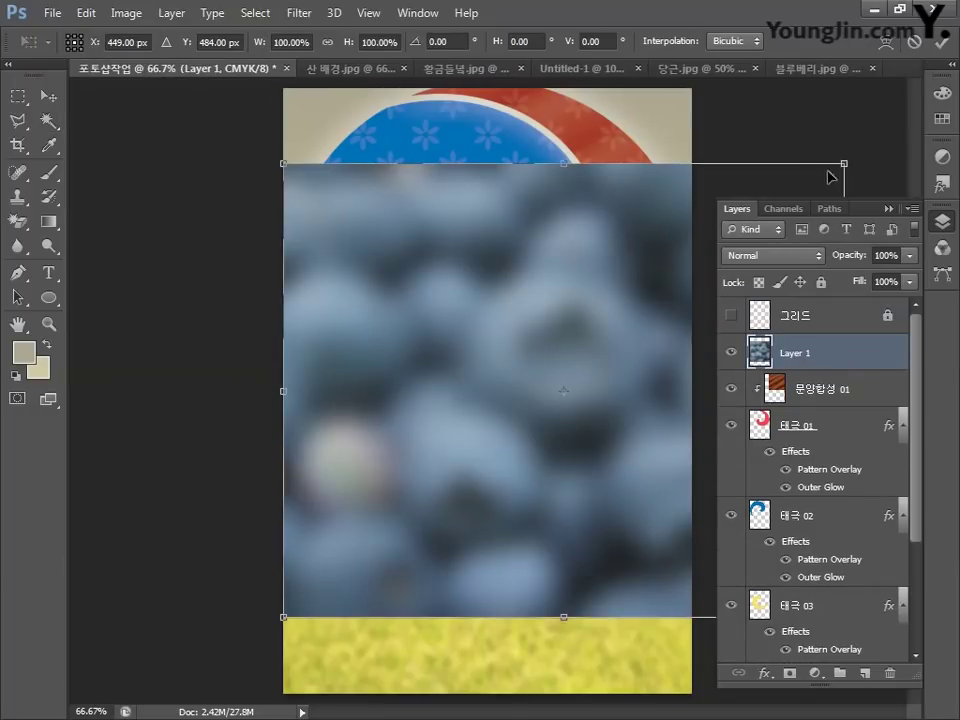
{"action": "left_click_drag", "start_coordinate": [845, 165], "coordinate": [707, 274]}
{"action": "left_click_drag", "start_coordinate": [636, 304], "coordinate": [603, 195]}
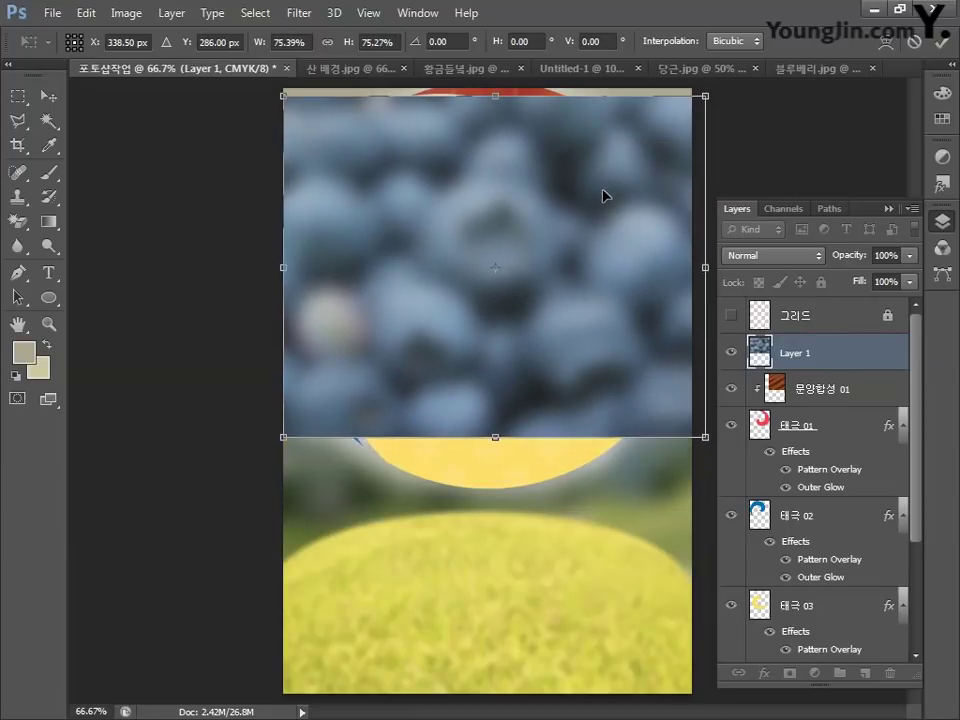
{"action": "left_click_drag", "start_coordinate": [708, 440], "coordinate": [737, 463]}
{"action": "key", "text": "Return"}
{"action": "key", "text": "w"}
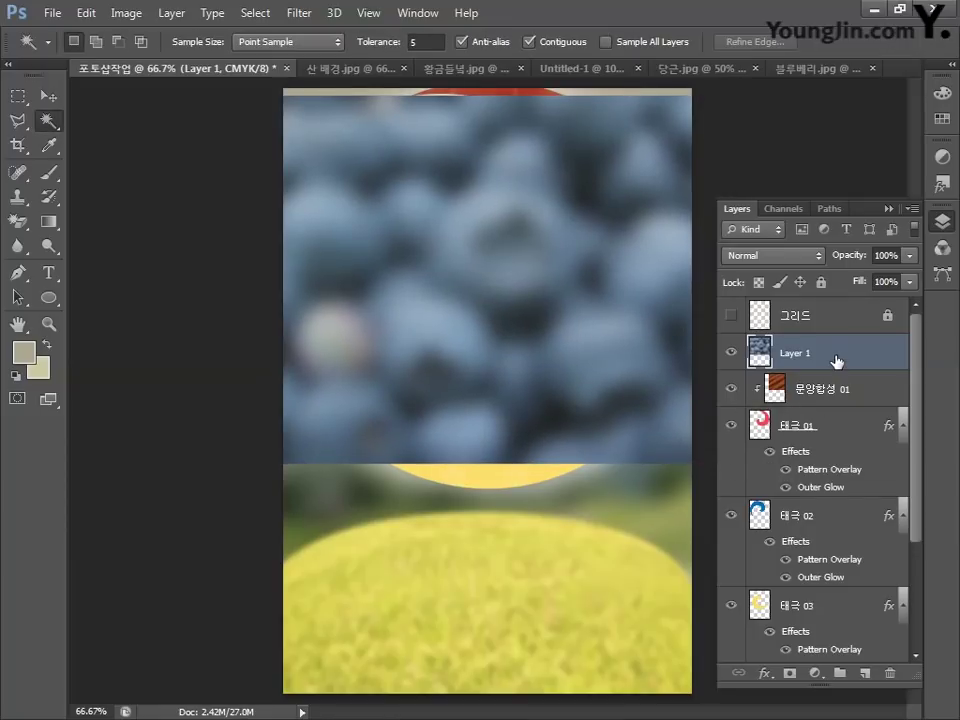
Move the blueberry layer directly above the 태극 02 layer and rename it 문양합성 02.
{"action": "left_click_drag", "start_coordinate": [836, 361], "coordinate": [846, 497]}
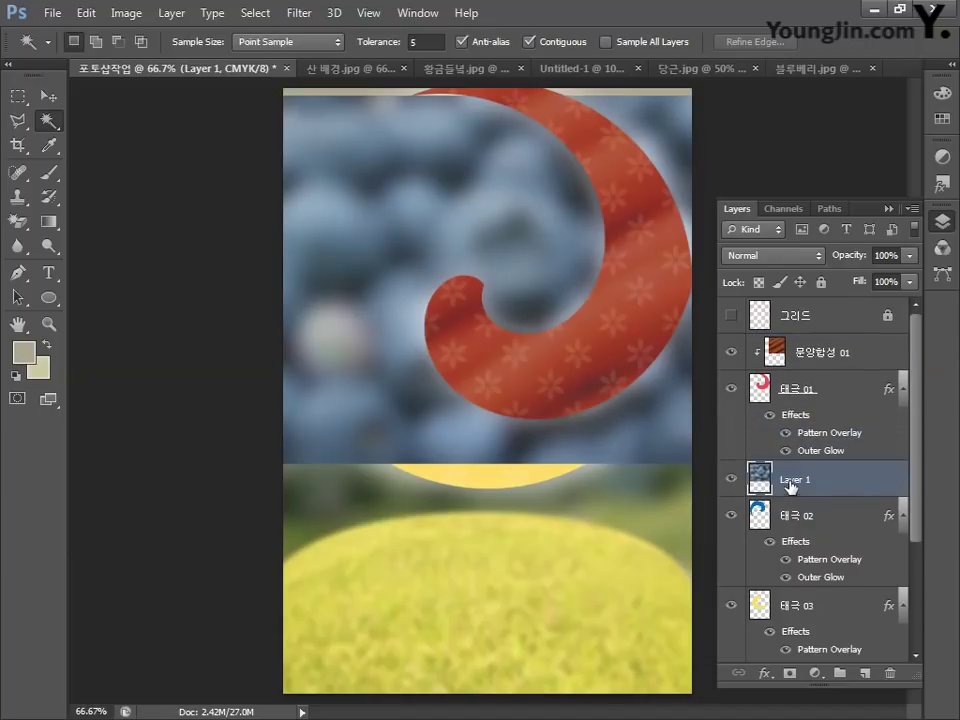
{"action": "double_click", "coordinate": [791, 480]}
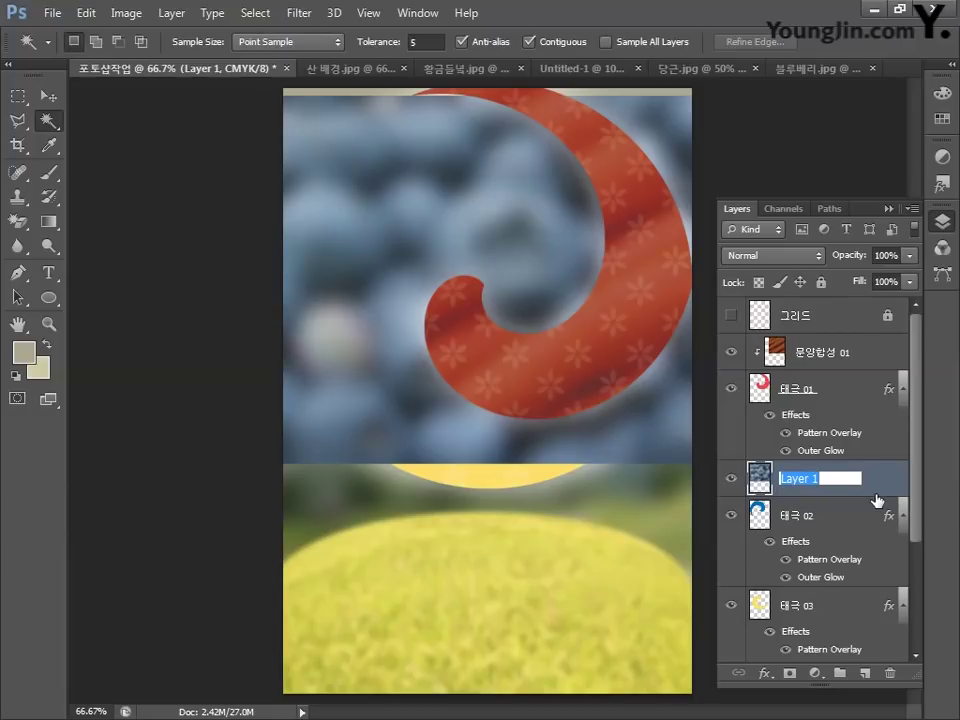
{"action": "type", "text": "문양합성 02"}
{"action": "key", "text": "Return"}
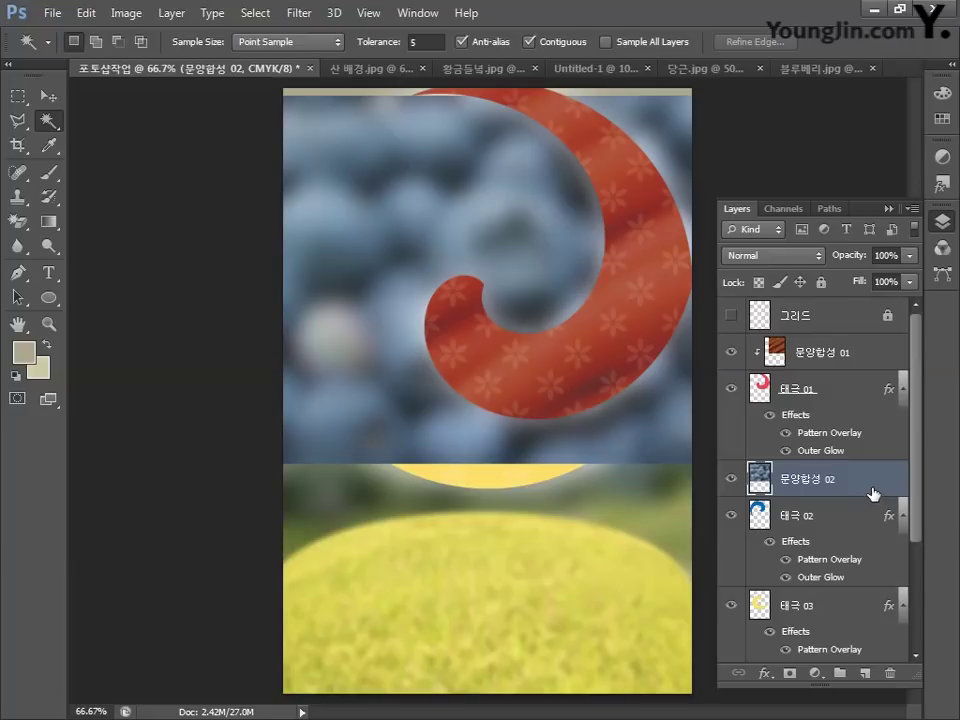
Clip the 문양합성 02 layer to 태극 02 with a clipping mask and set its opacity to 60%.
{"action": "right_click", "coordinate": [872, 493]}
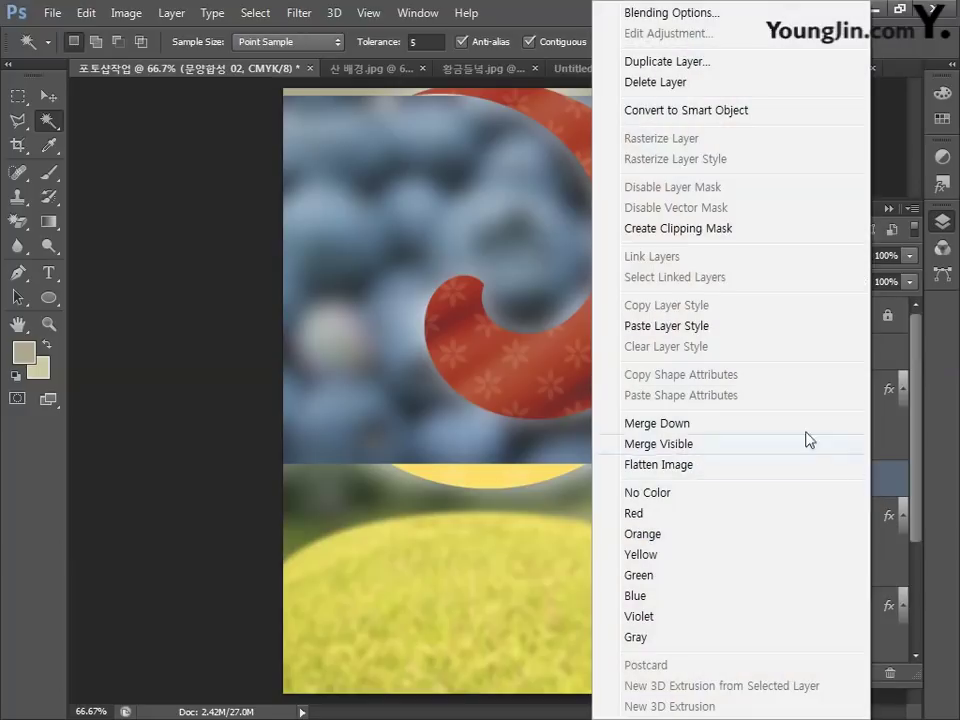
{"action": "left_click", "coordinate": [738, 233]}
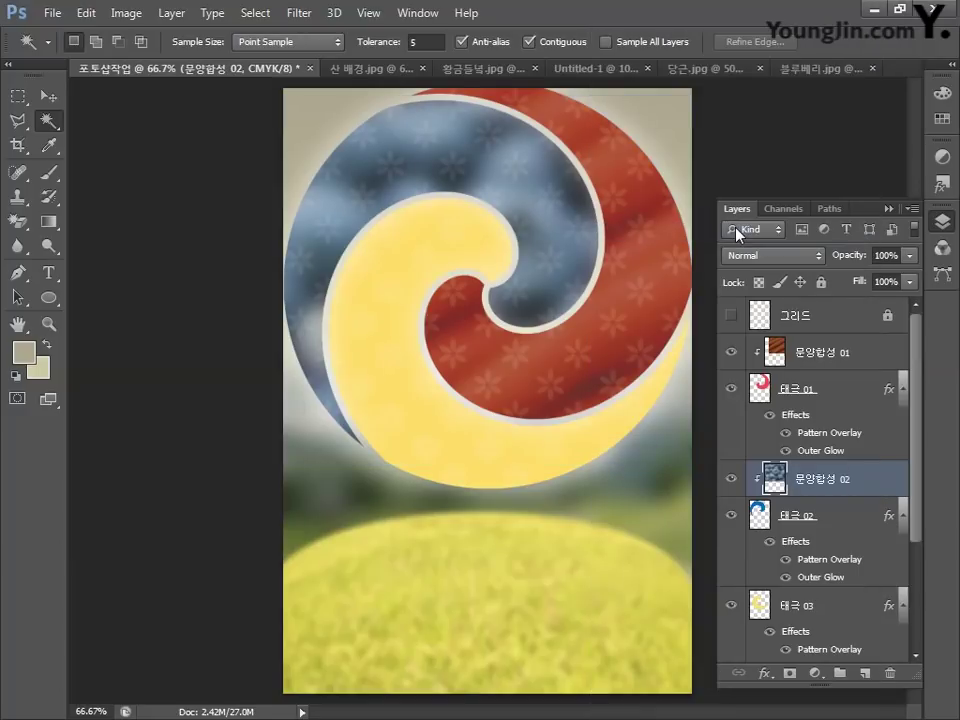
{"action": "left_click", "coordinate": [877, 256]}
{"action": "type", "text": "60"}
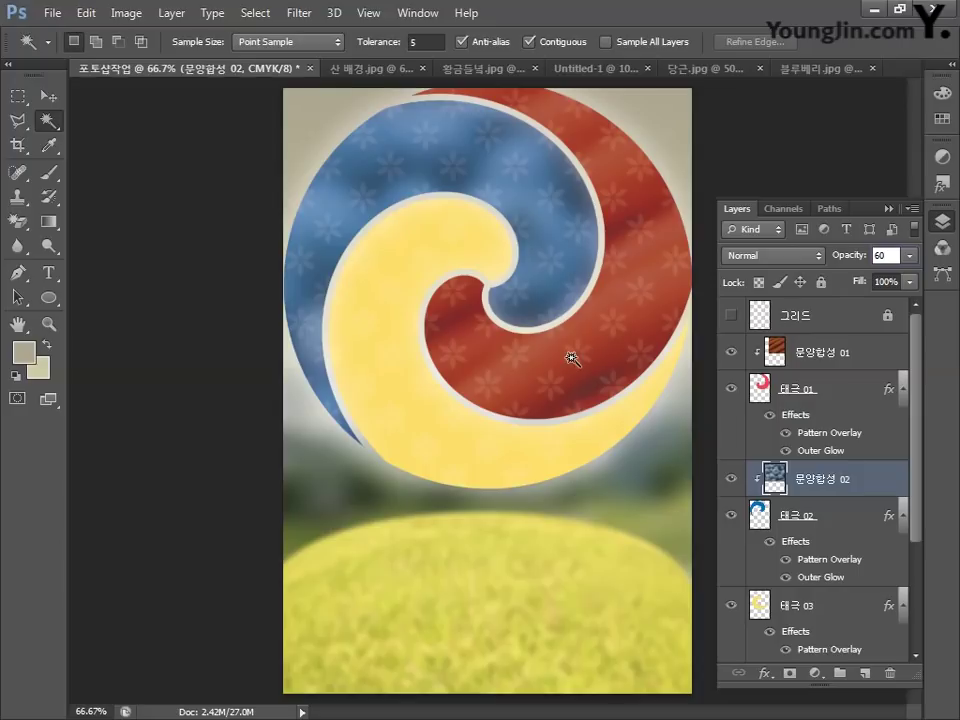
Open the lettuce photo 상추 from the 제공 파일 folder.
{"action": "left_click", "coordinate": [51, 13]}
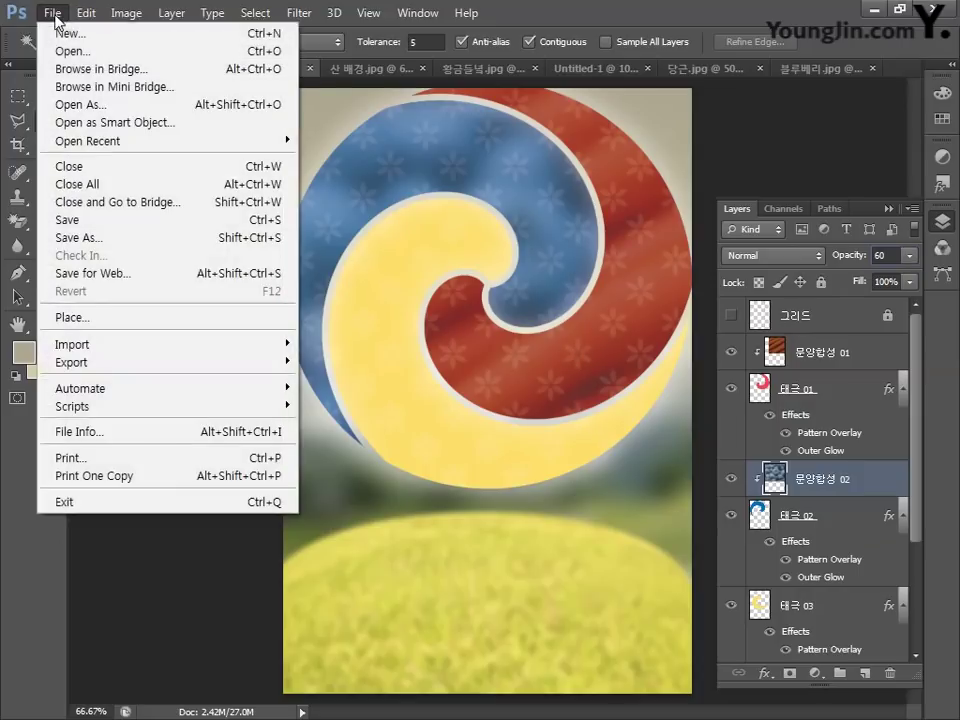
{"action": "left_click", "coordinate": [70, 51]}
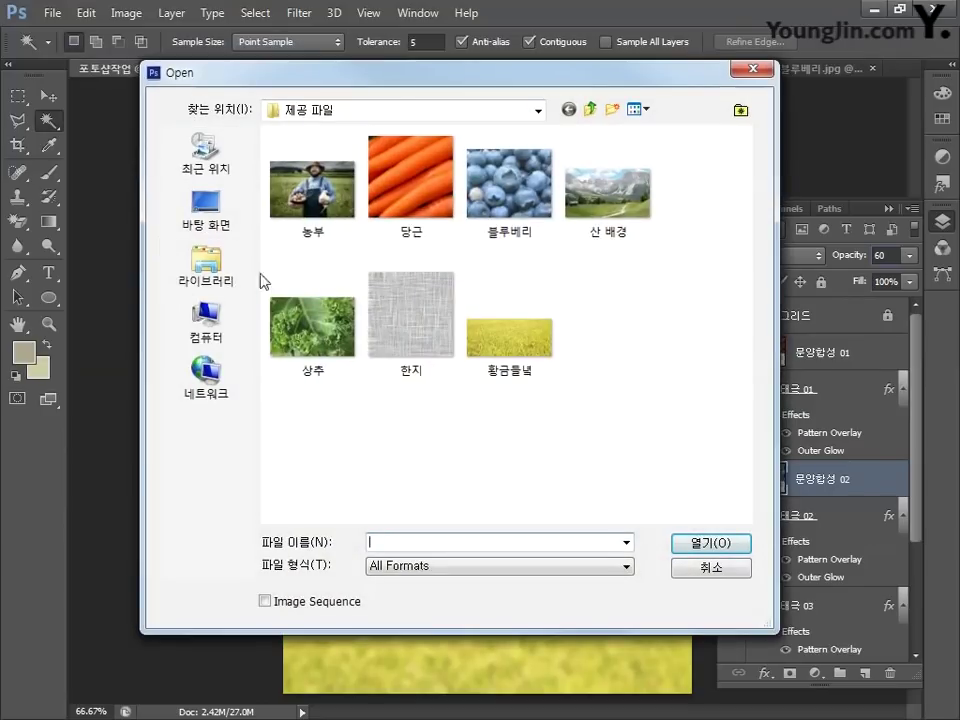
{"action": "left_click", "coordinate": [330, 338]}
{"action": "left_click", "coordinate": [708, 543]}
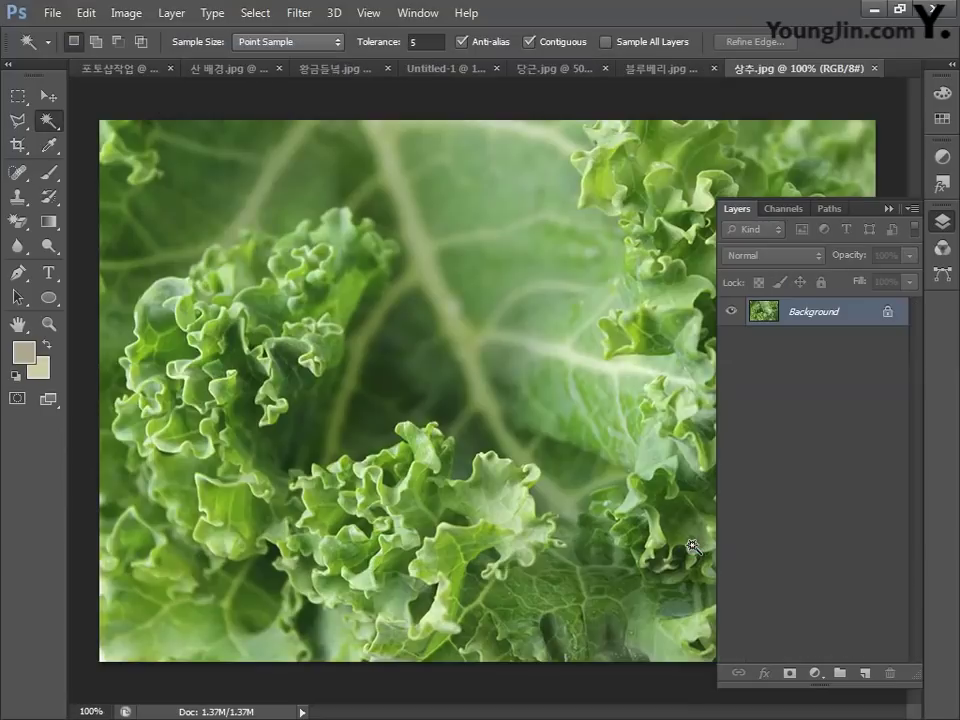
Darken the lettuce photo with a Hue/Saturation adjustment, setting lightness to -20.
{"action": "left_click", "coordinate": [118, 13]}
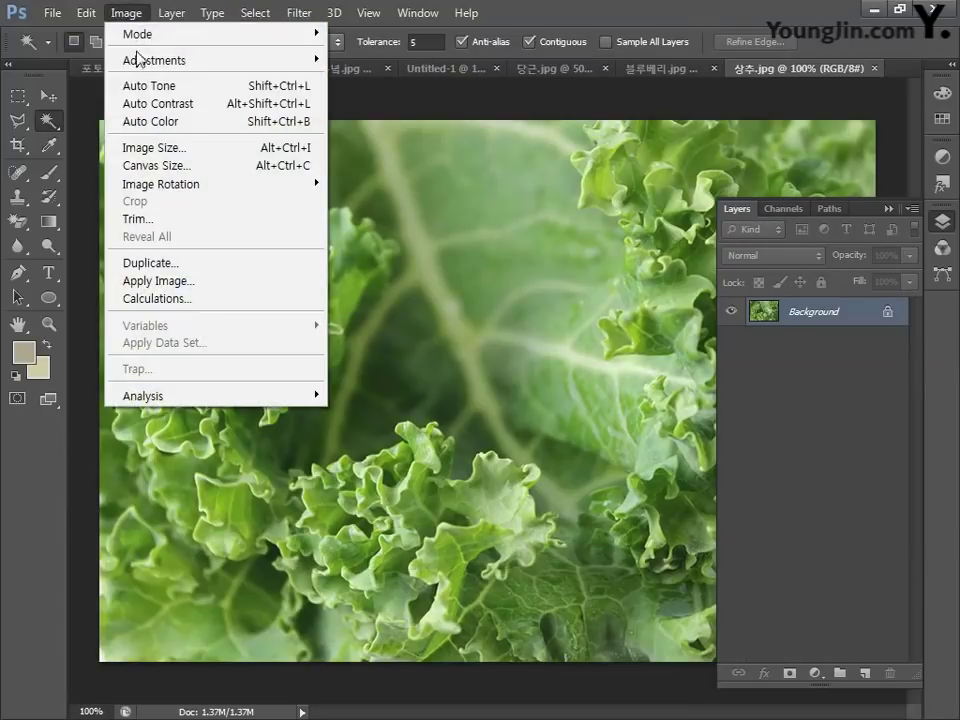
{"action": "mouse_move", "coordinate": [138, 64]}
{"action": "left_click", "coordinate": [400, 157]}
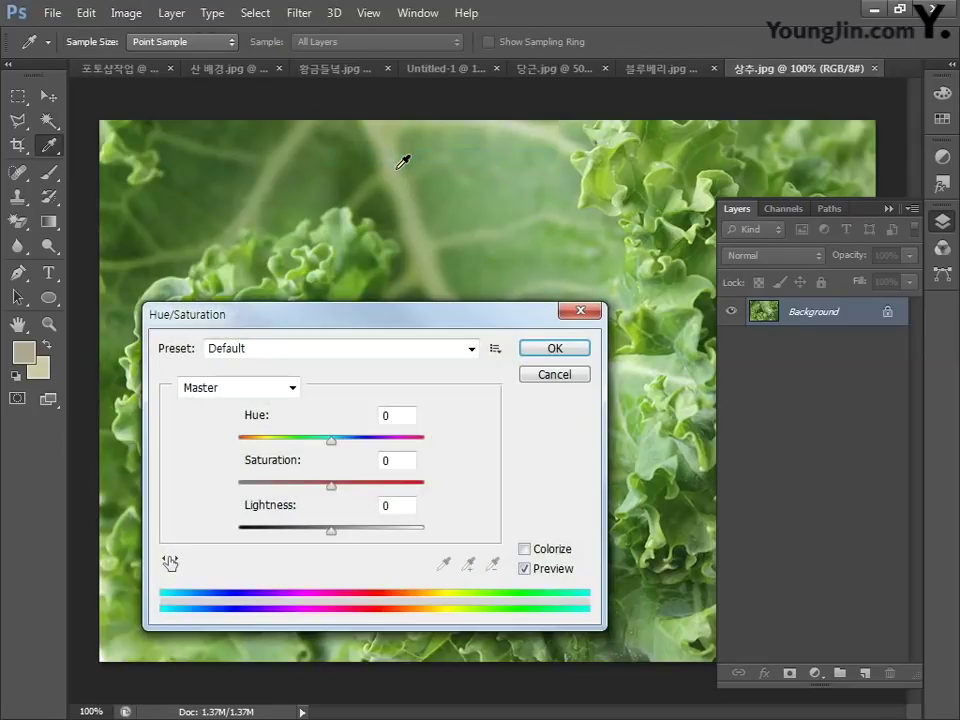
{"action": "left_click", "coordinate": [402, 502]}
{"action": "double_click", "coordinate": [402, 502]}
{"action": "type", "text": "-20"}
{"action": "left_click", "coordinate": [553, 350]}
{"action": "key", "text": "w"}
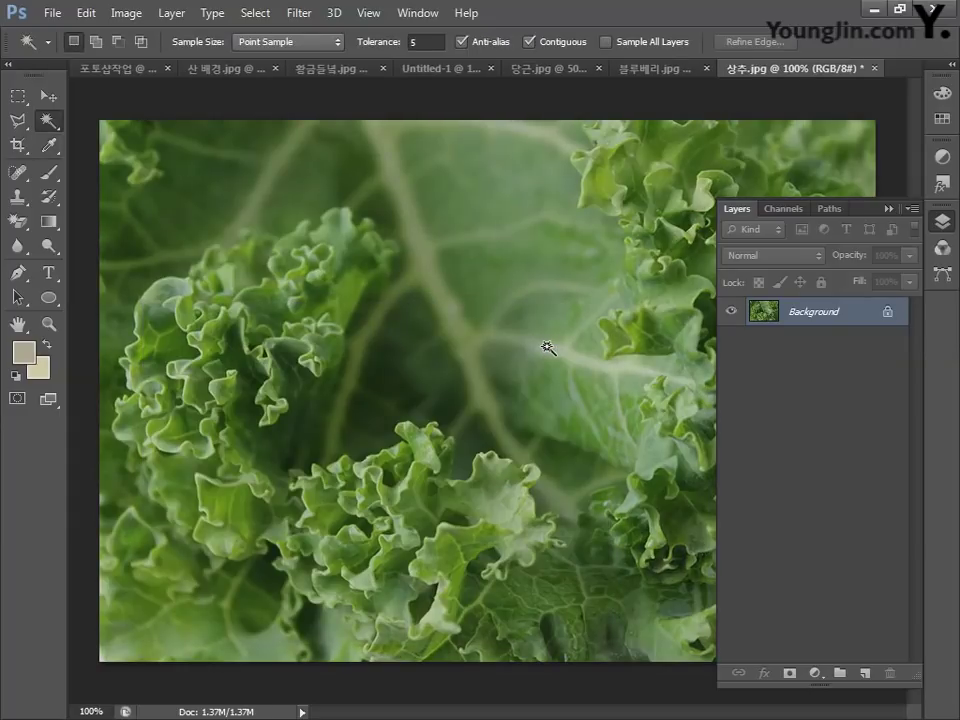
Reapply the last Gaussian Blur to the lettuce photo and copy the whole image into the 포토샵작업 document.
{"action": "left_click", "coordinate": [299, 13]}
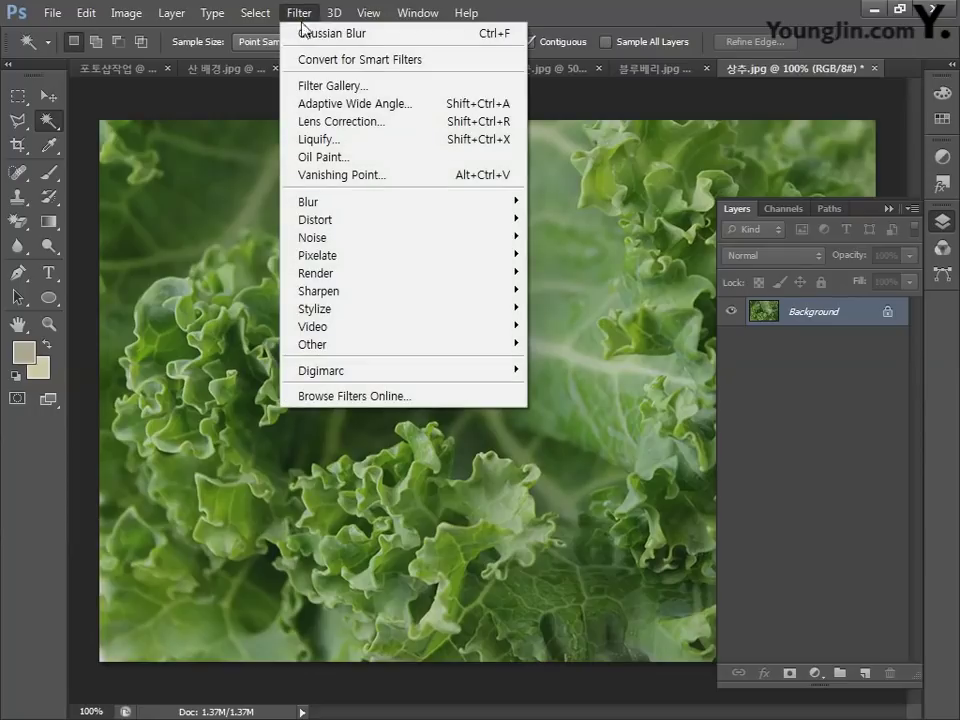
{"action": "left_click", "coordinate": [306, 34]}
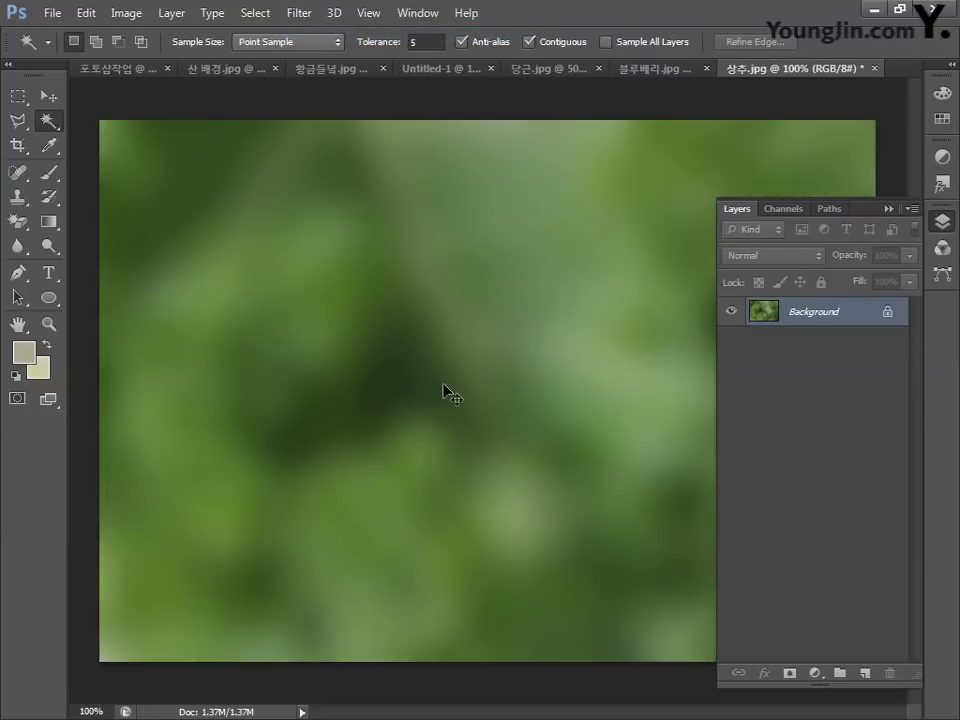
{"action": "key", "text": "ctrl+a"}
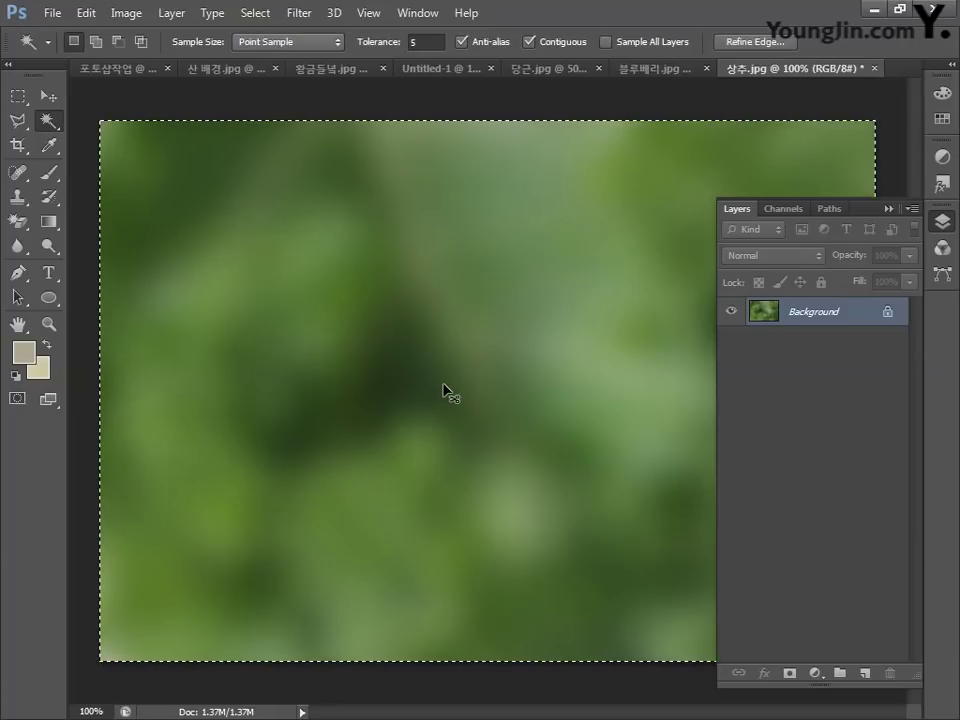
{"action": "key", "text": "ctrl+d"}
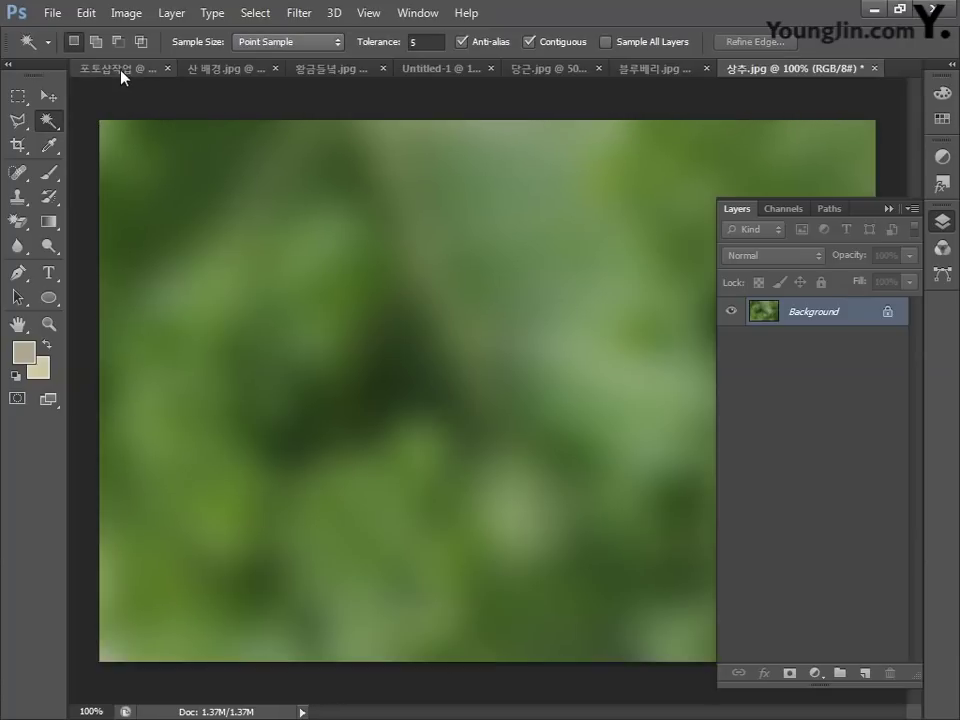
{"action": "left_click", "coordinate": [122, 72]}
{"action": "key", "text": "ctrl+v"}
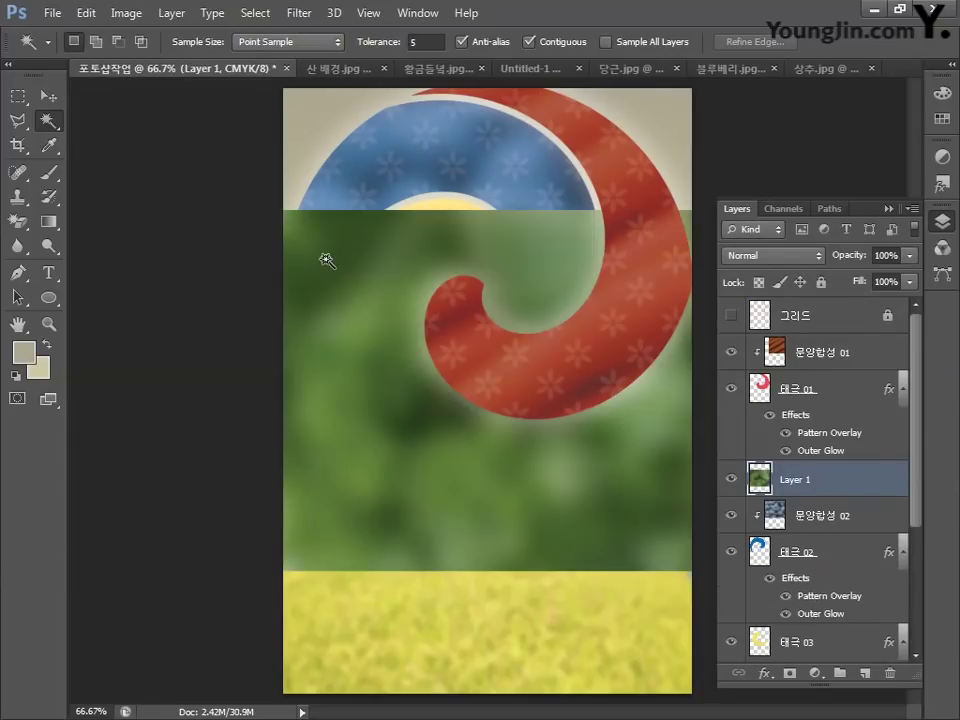
Scale down the pasted lettuce layer and position it over the yellow swirl part.
{"action": "key", "text": "ctrl+t"}
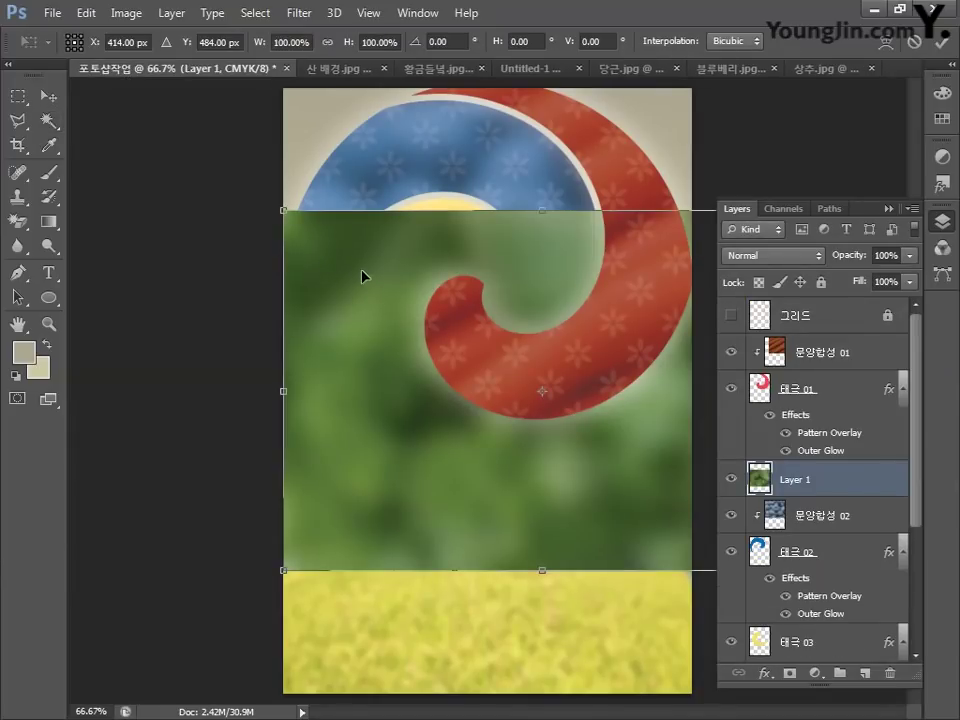
{"action": "left_click", "coordinate": [45, 97]}
{"action": "key", "text": "ctrl+t"}
{"action": "mouse_move", "coordinate": [345, 287]}
{"action": "left_mouse_down"}
{"action": "mouse_move", "coordinate": [354, 279]}
{"action": "mouse_move", "coordinate": [352, 182]}
{"action": "mouse_move", "coordinate": [358, 330]}
{"action": "mouse_move", "coordinate": [354, 283]}
{"action": "left_mouse_up"}
{"action": "left_click_drag", "start_coordinate": [281, 538], "coordinate": [338, 490]}
{"action": "left_click_drag", "start_coordinate": [432, 468], "coordinate": [384, 467]}
{"action": "key", "text": "Return"}
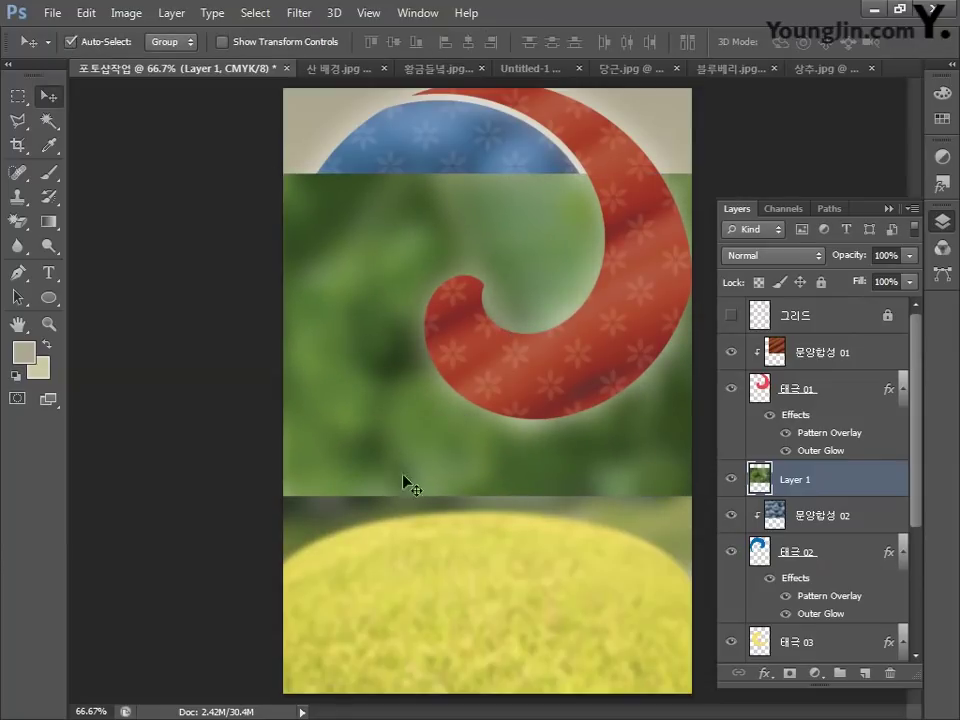
Set the lettuce layer's opacity to 60%.
{"action": "left_click", "coordinate": [876, 255]}
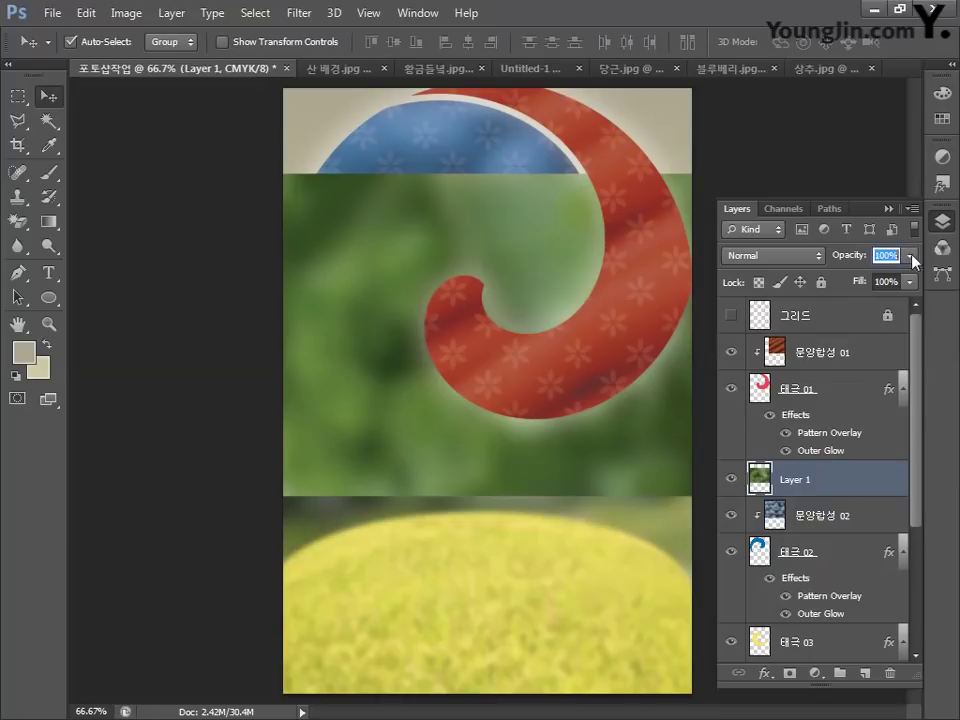
{"action": "type", "text": "60"}
{"action": "key", "text": "Return"}
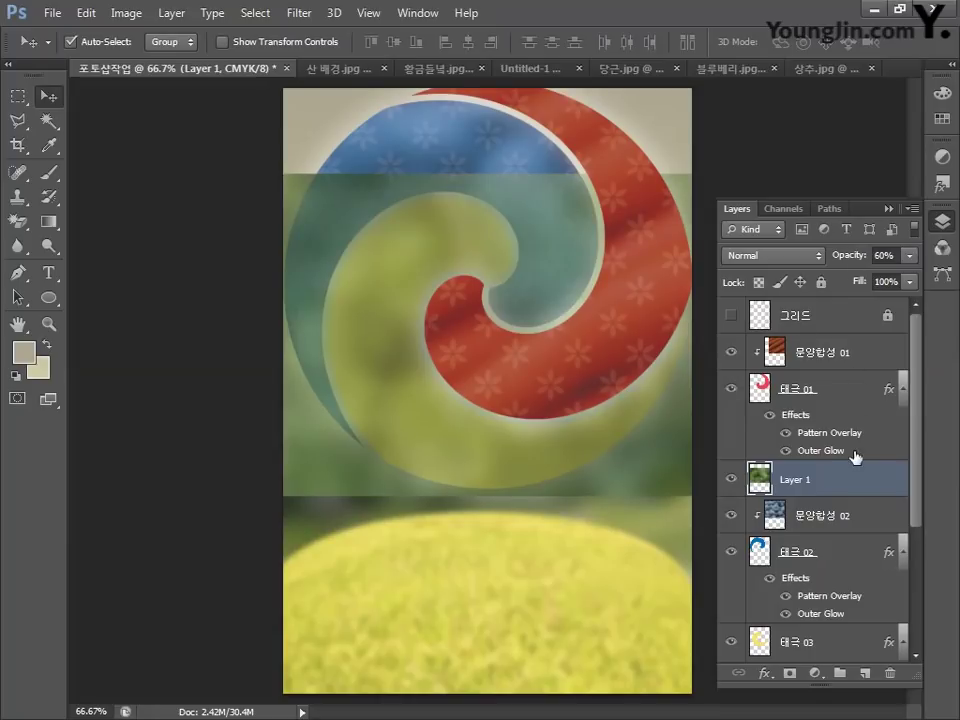
Move the lettuce layer directly above the 태극 03 layer and rename it 문양합성 03.
{"action": "left_click_drag", "start_coordinate": [849, 484], "coordinate": [855, 614]}
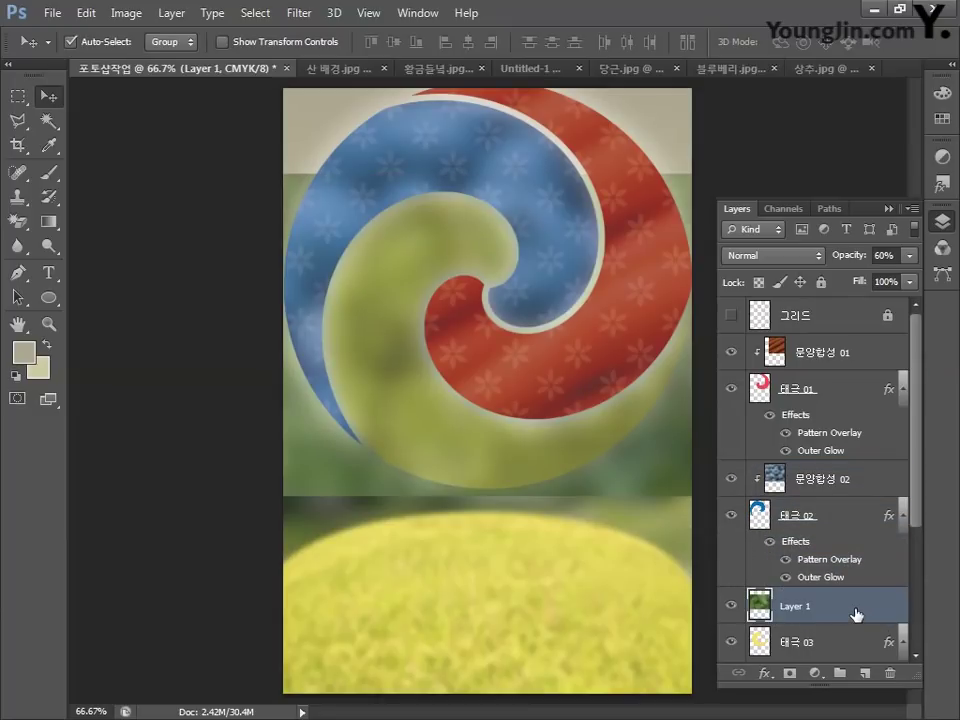
{"action": "double_click", "coordinate": [790, 606]}
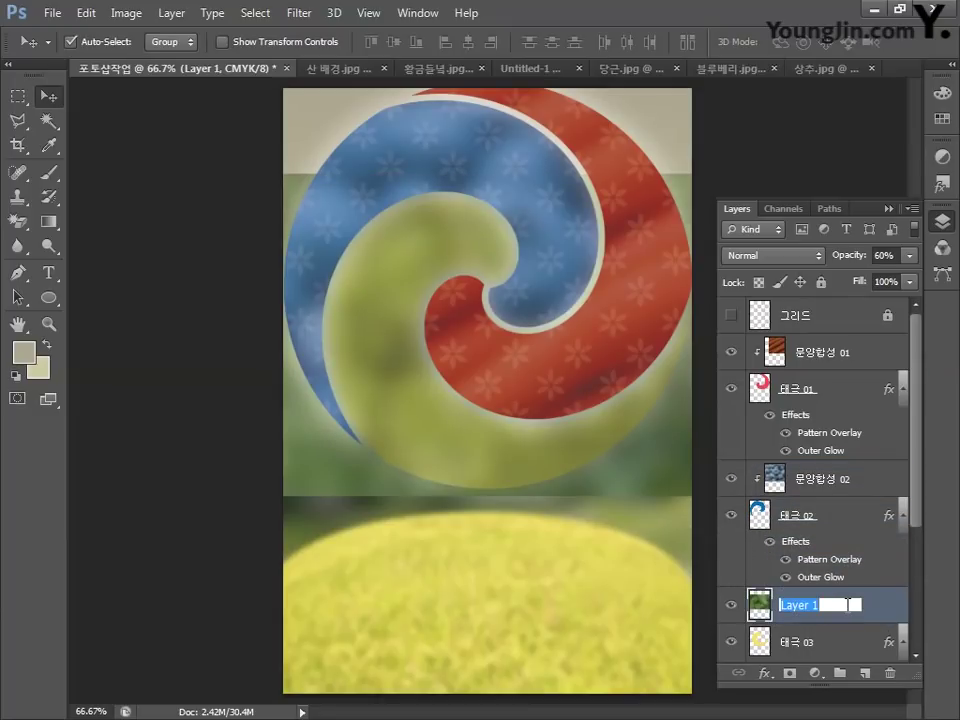
{"action": "type", "text": "문양합"}
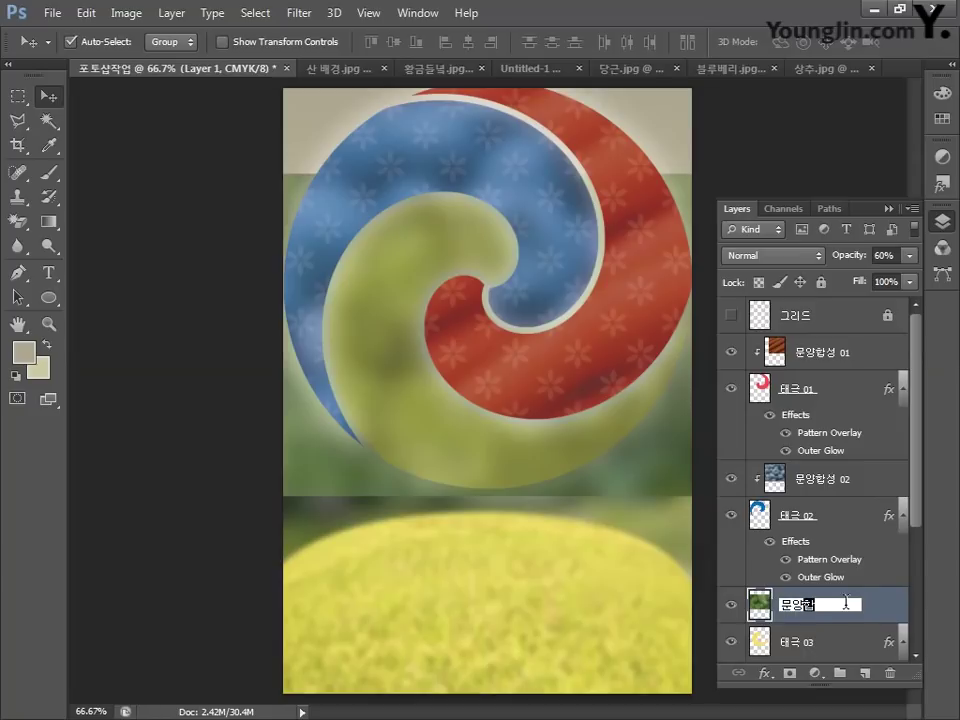
{"action": "type", "text": "성 03"}
{"action": "key", "text": "Return"}
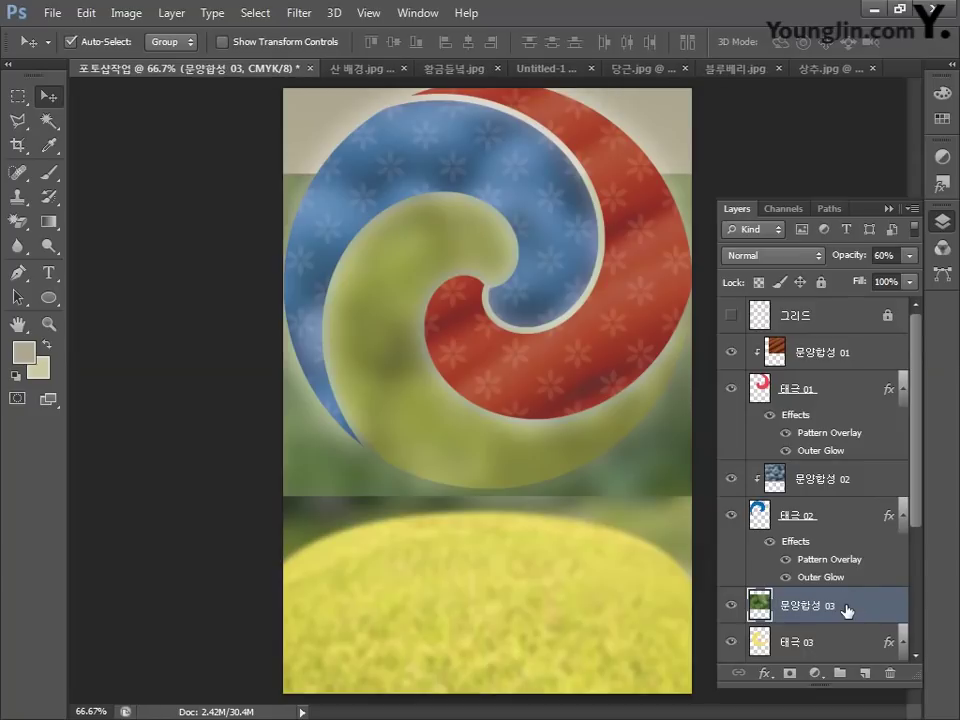
Clip the 문양합성 03 layer to the 태극 03 swirl part with a clipping mask.
{"action": "right_click", "coordinate": [845, 610]}
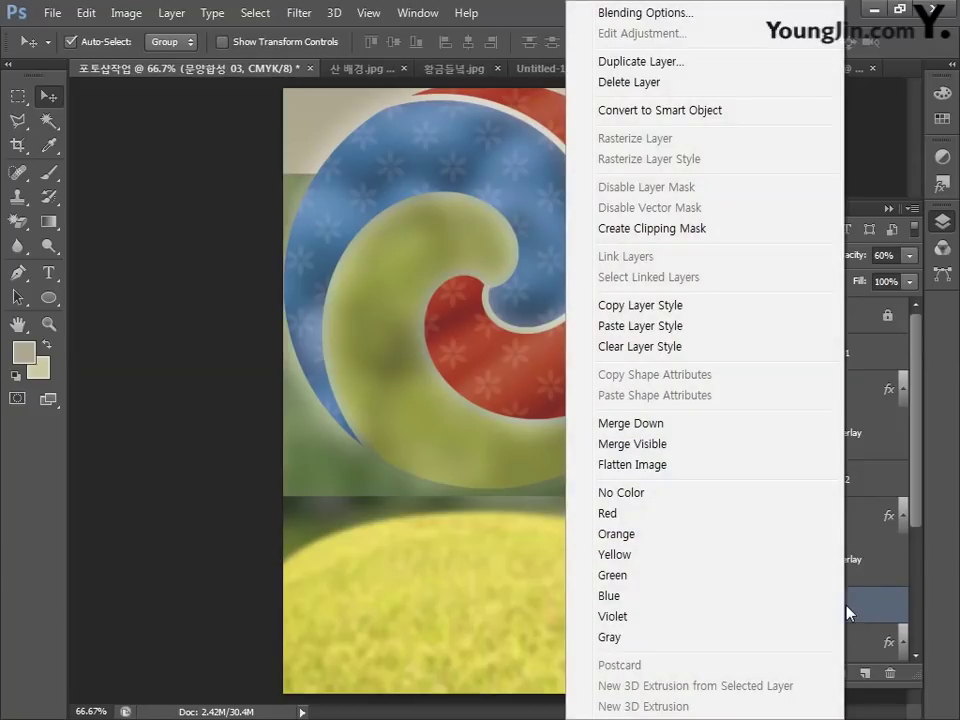
{"action": "left_click", "coordinate": [689, 234]}
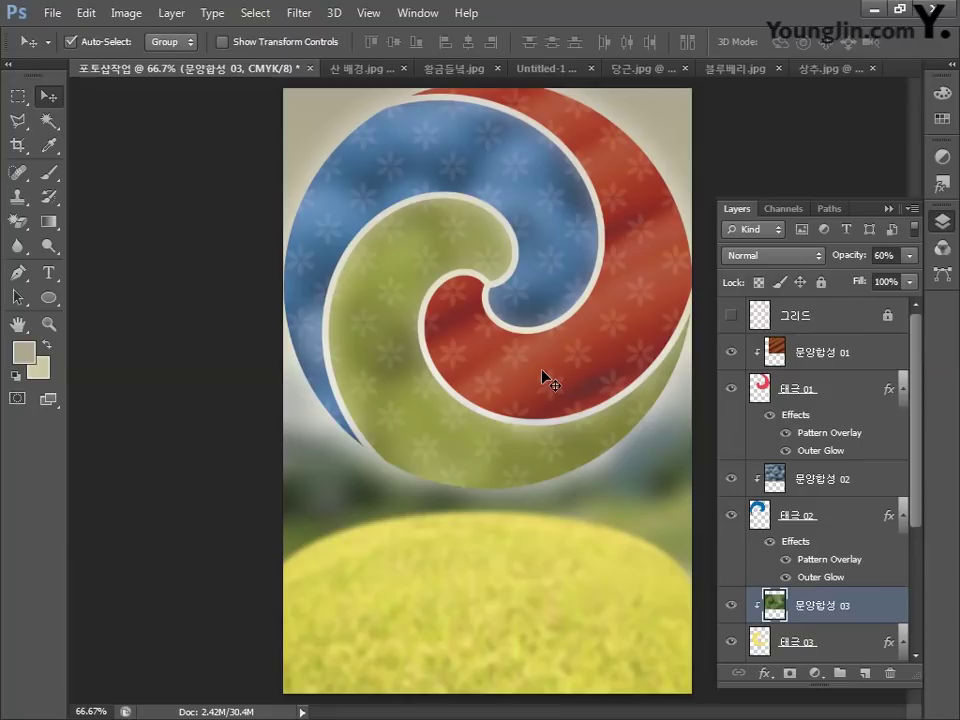
Open the 한지 image from the 제공 파일 folder and define it as a pattern named 한지.jpg.
{"action": "left_click", "coordinate": [51, 13]}
{"action": "left_click", "coordinate": [68, 63]}
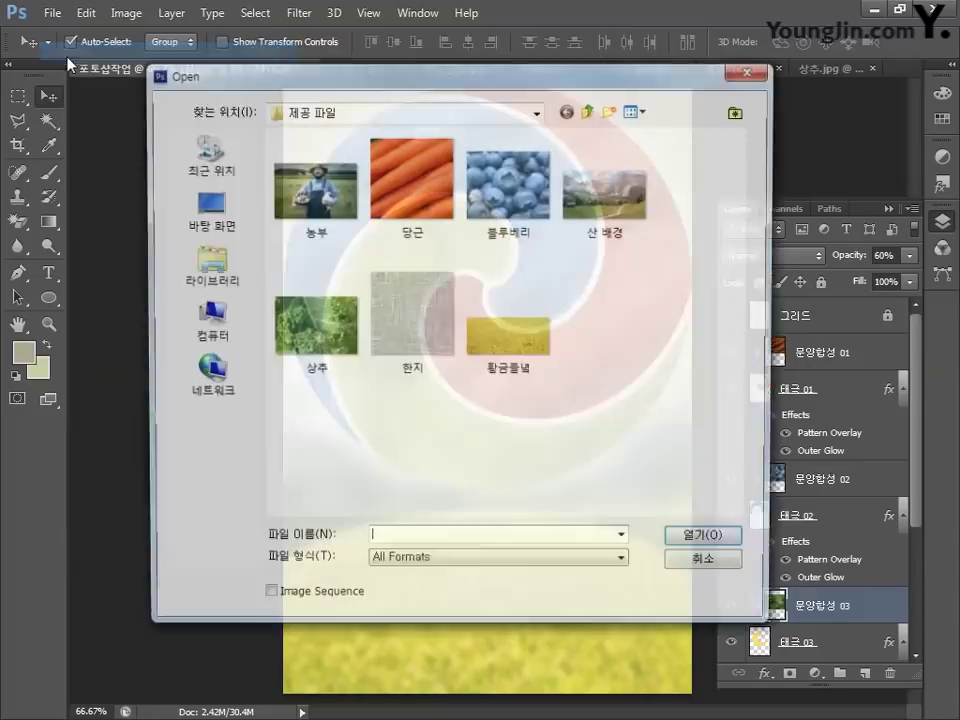
{"action": "left_click", "coordinate": [385, 320]}
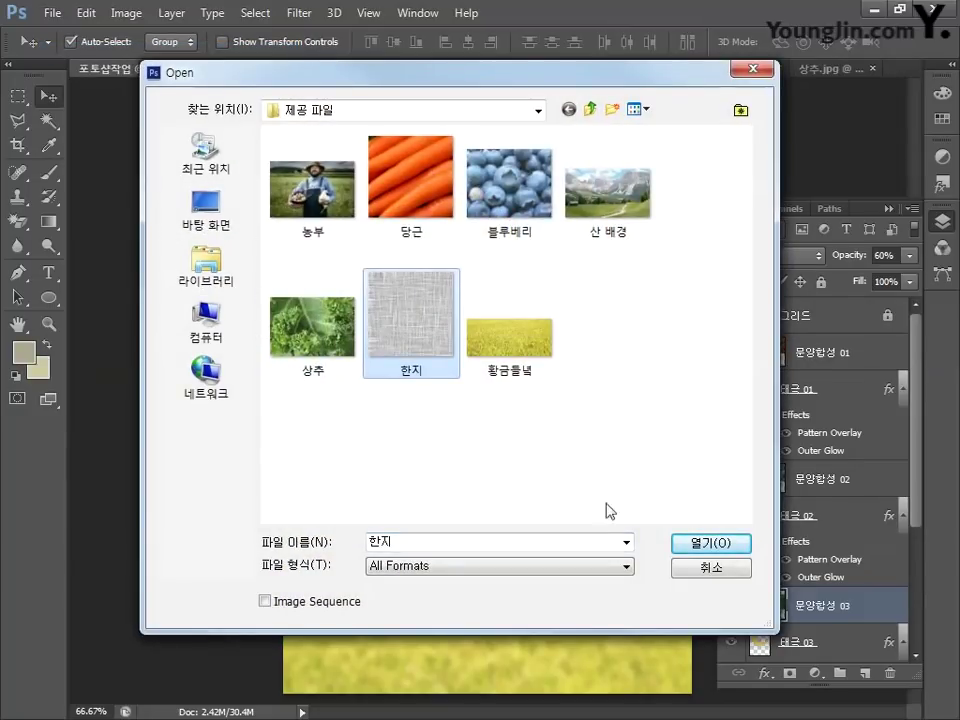
{"action": "left_click", "coordinate": [697, 546]}
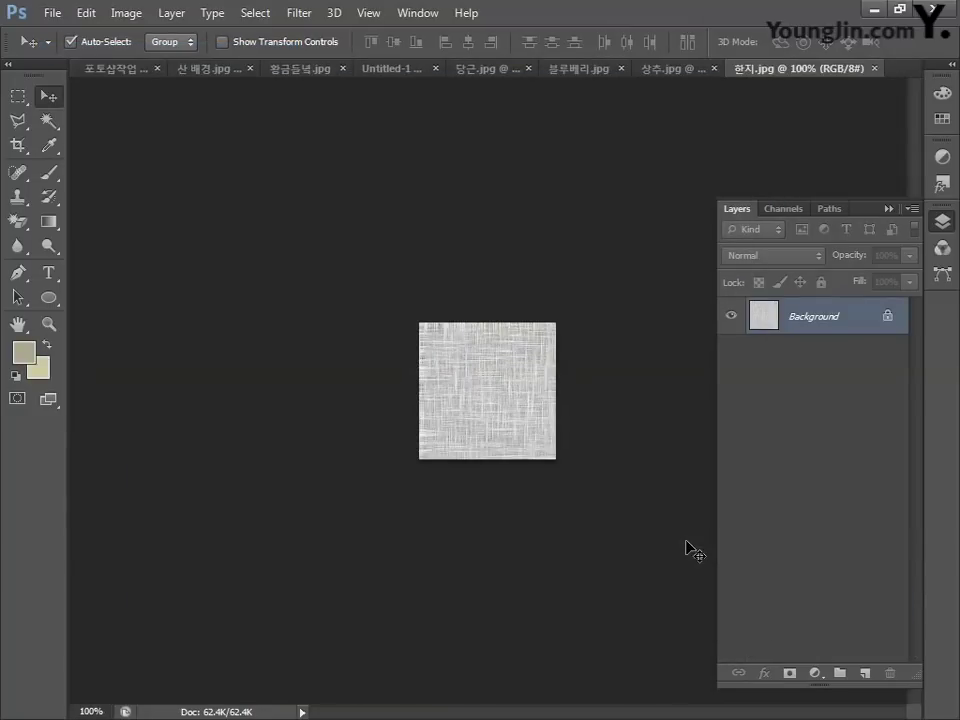
{"action": "left_click", "coordinate": [86, 13]}
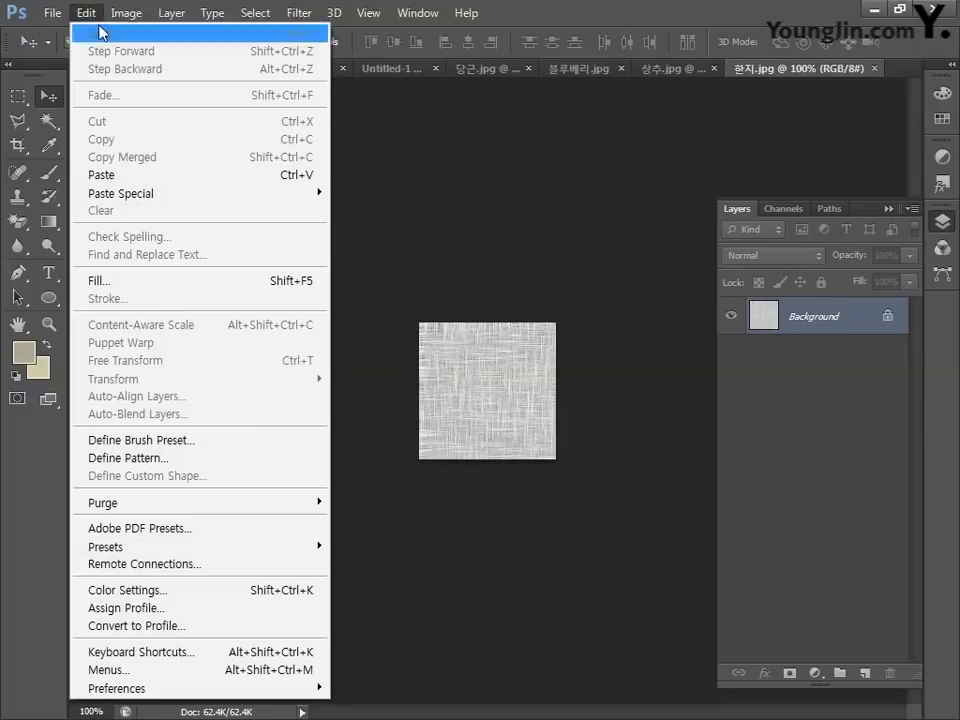
{"action": "left_click", "coordinate": [180, 458]}
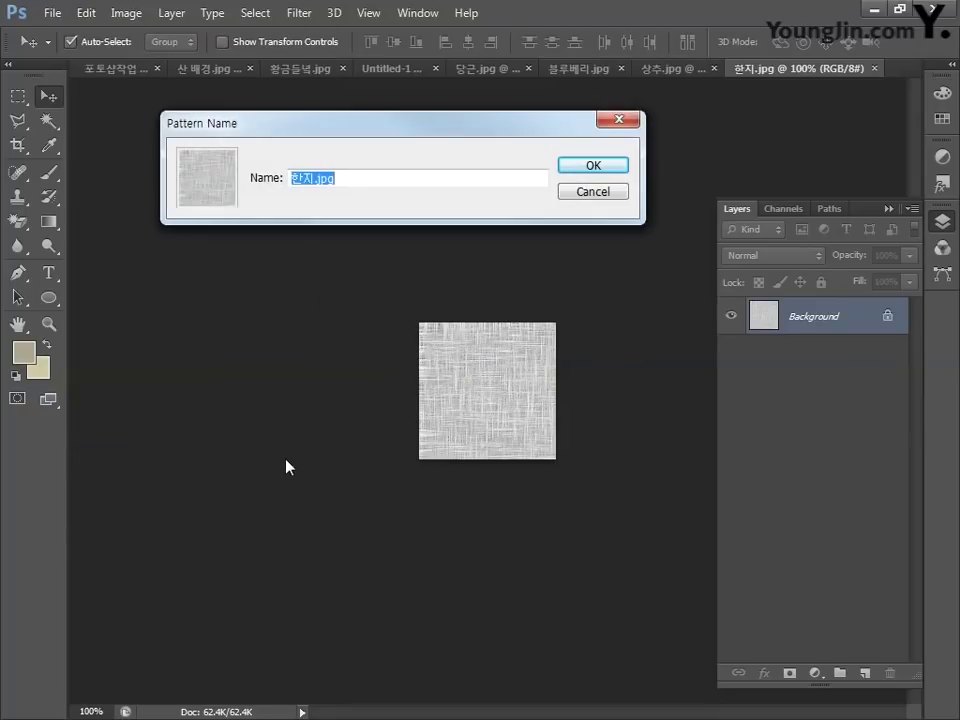
{"action": "left_click", "coordinate": [590, 168]}
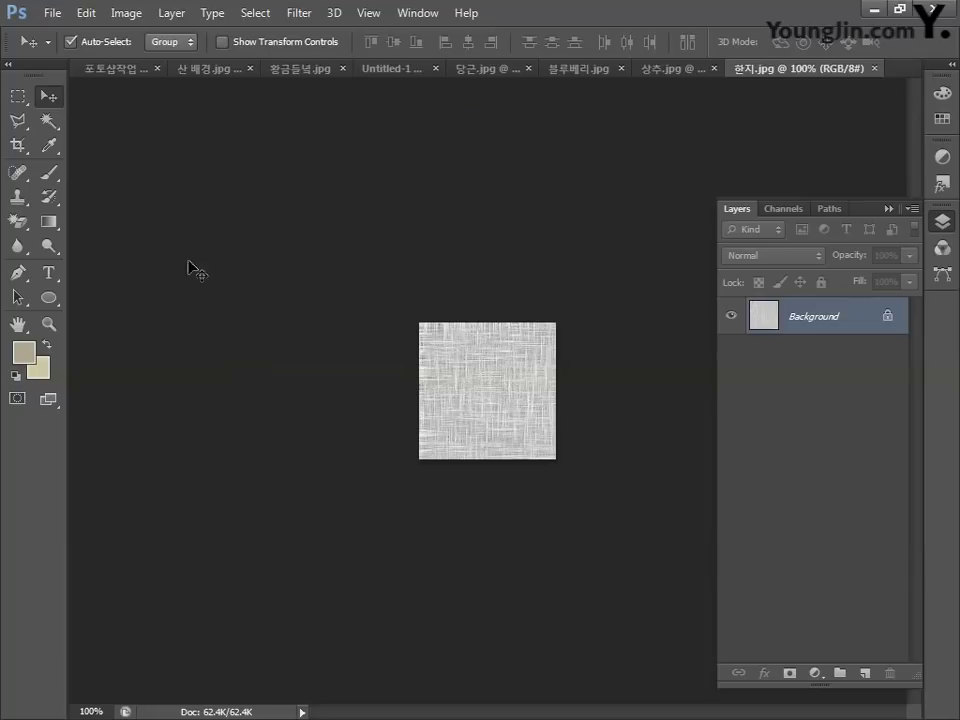
Add a new layer named 한지패턴 to the 포토샵작업 document and place it directly below the 그리드 layer.
{"action": "left_click", "coordinate": [116, 69]}
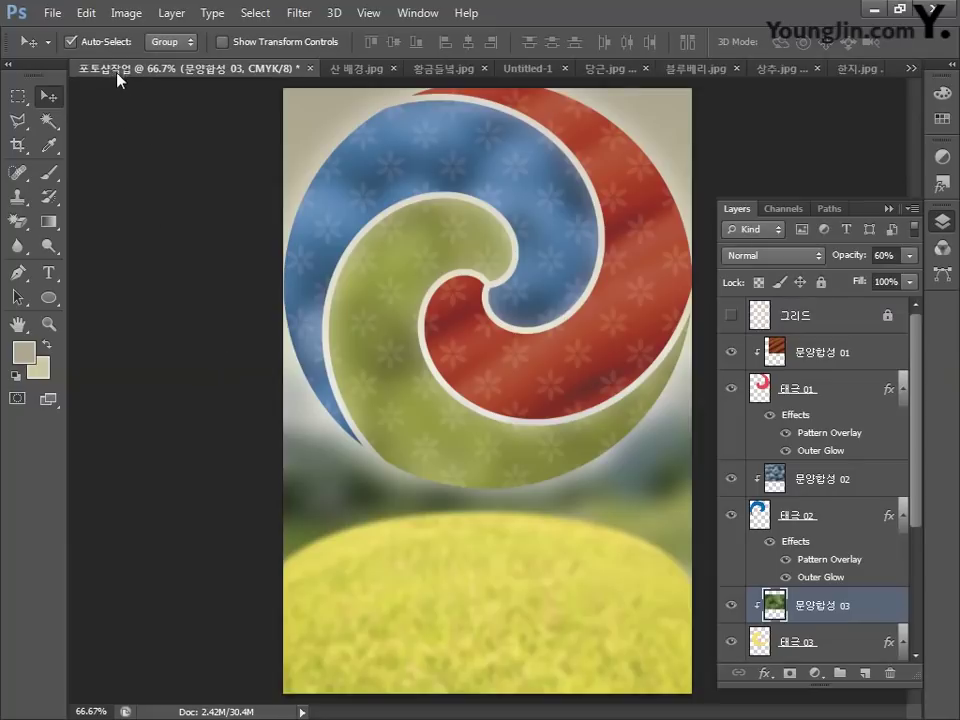
{"action": "left_click", "coordinate": [865, 674]}
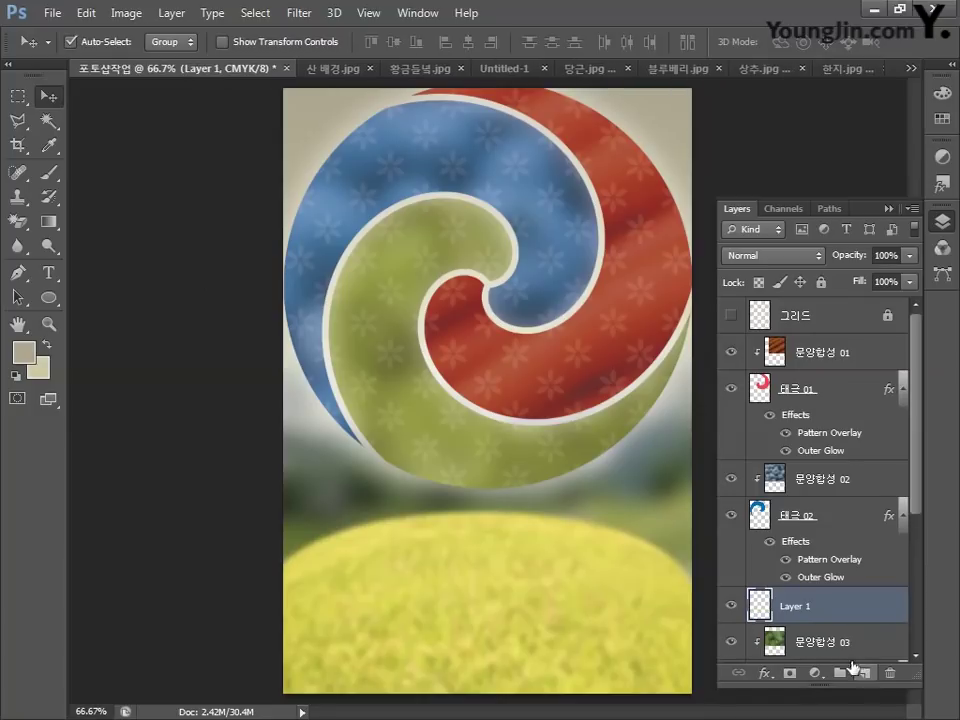
{"action": "double_click", "coordinate": [794, 606]}
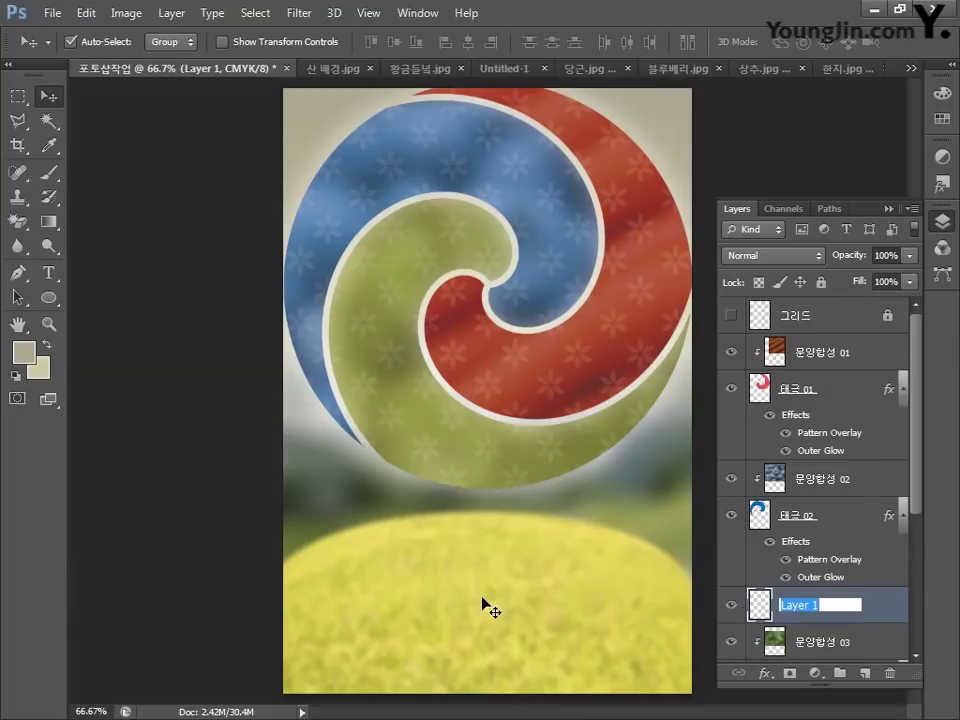
{"action": "type", "text": "한지패턴"}
{"action": "key", "text": "Return"}
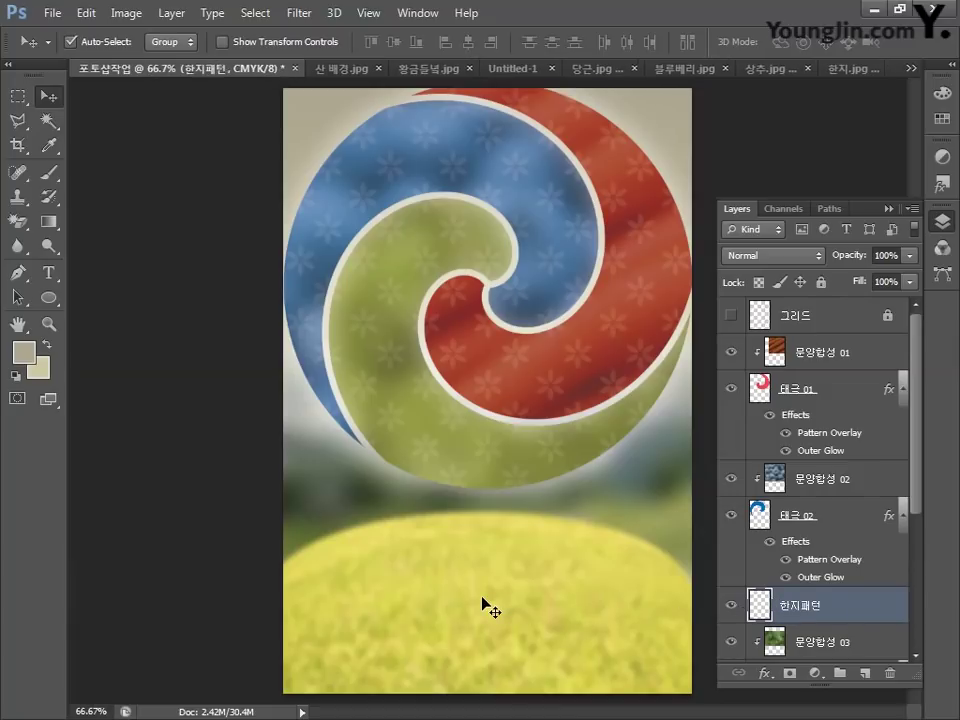
{"action": "left_click_drag", "start_coordinate": [851, 606], "coordinate": [838, 347]}
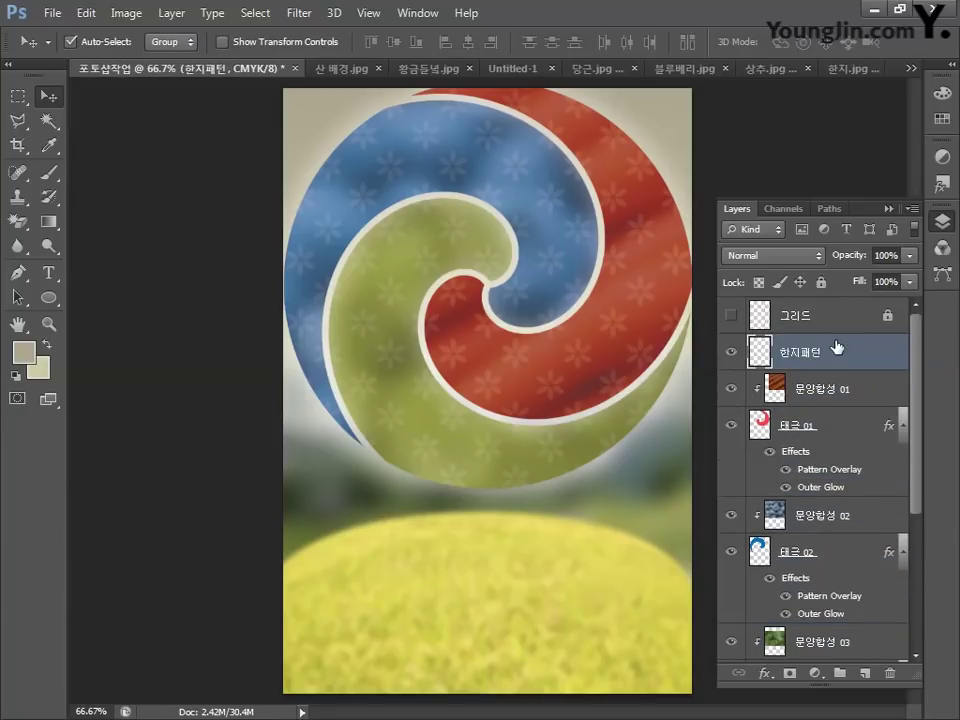
Fill the 한지패턴 layer using Pattern as the fill contents.
{"action": "left_click", "coordinate": [86, 13]}
{"action": "left_click", "coordinate": [100, 281]}
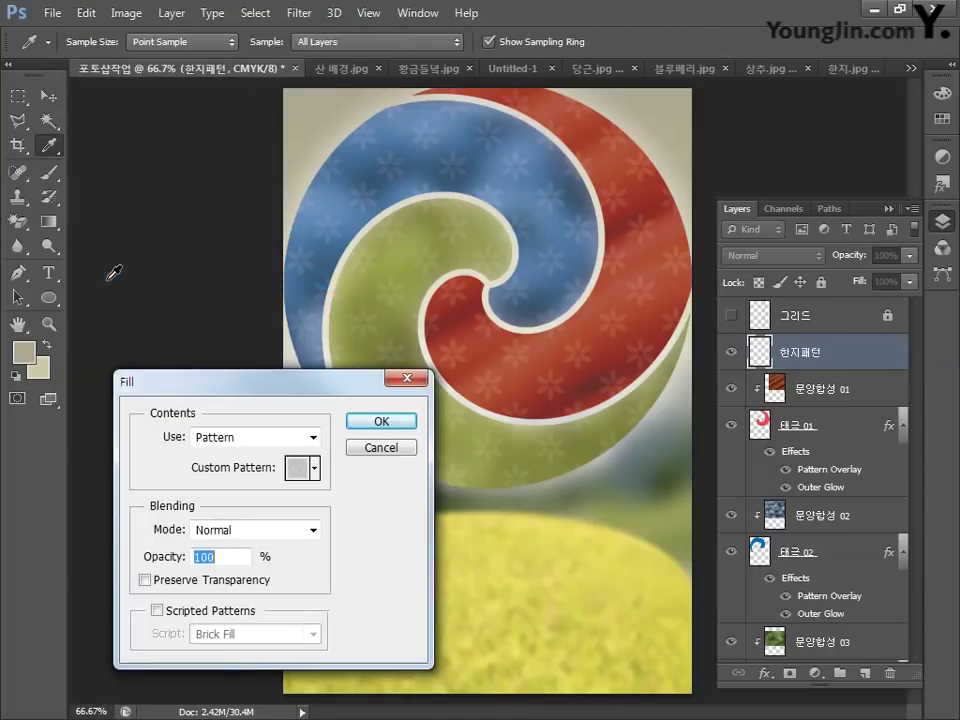
{"action": "left_click", "coordinate": [257, 437]}
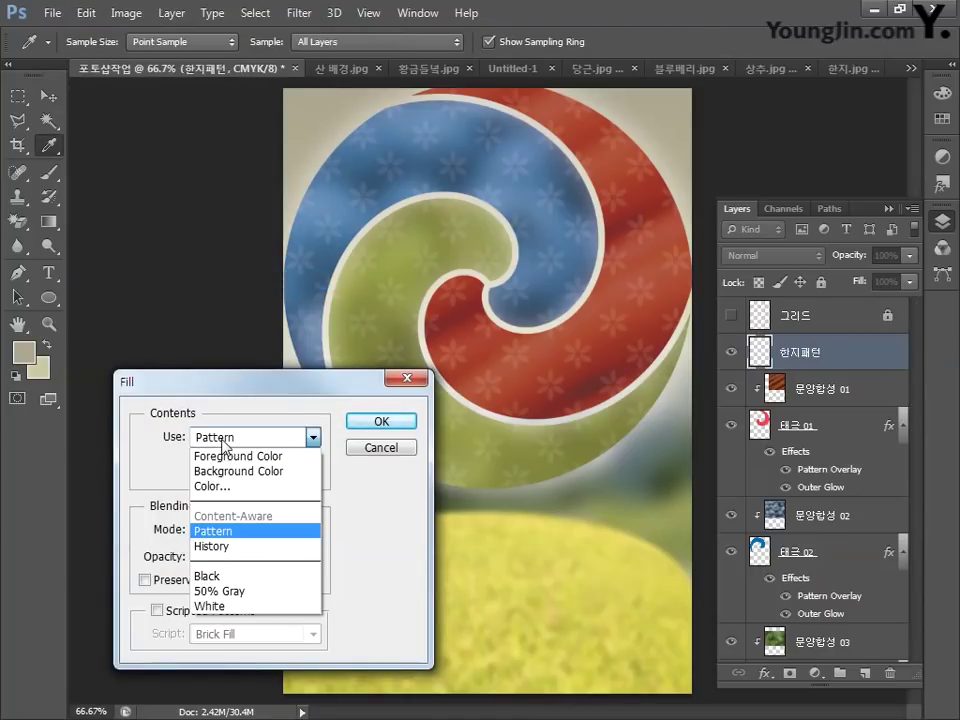
{"action": "left_click", "coordinate": [242, 530]}
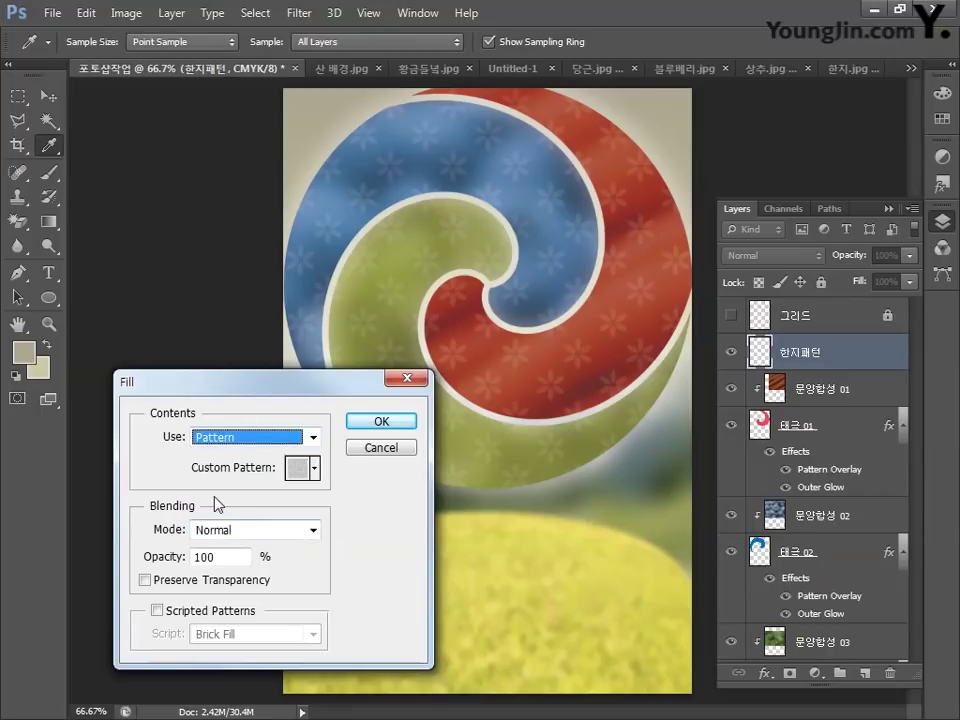
Fill the 한지패턴 layer with the last custom pattern, the gray woven hanji paper texture.
{"action": "left_click", "coordinate": [314, 468]}
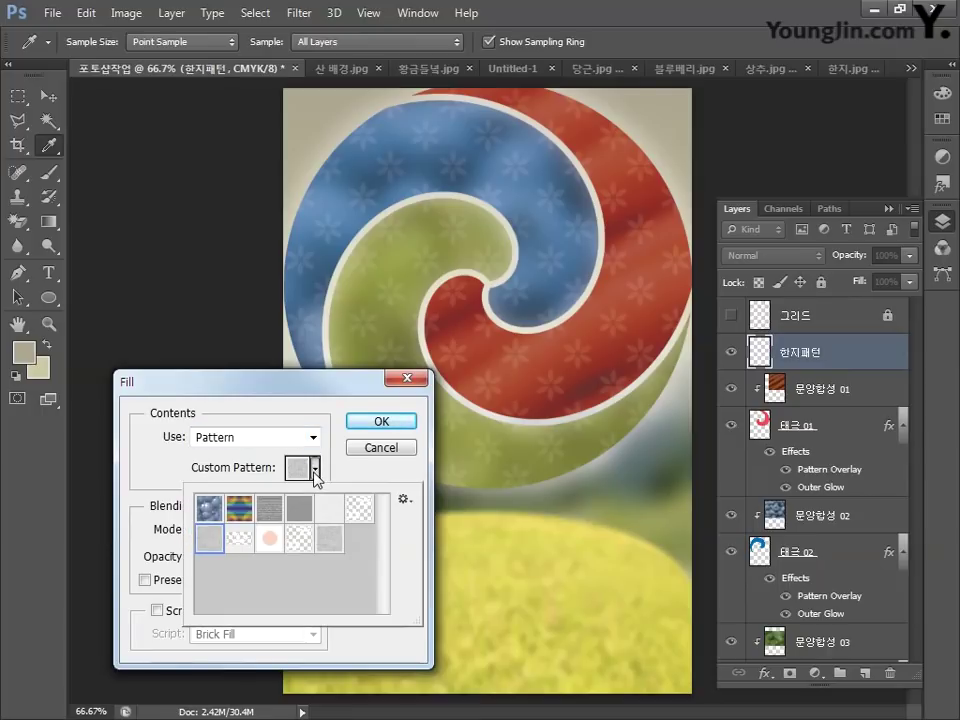
{"action": "left_click", "coordinate": [330, 540]}
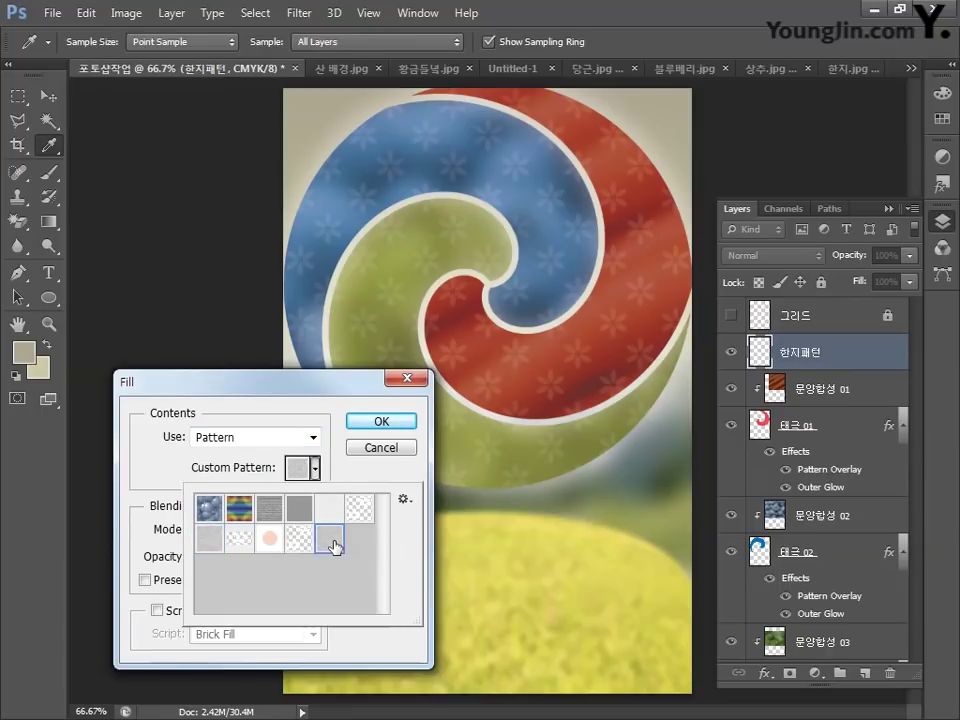
{"action": "left_click", "coordinate": [380, 422]}
{"action": "key", "text": "v"}
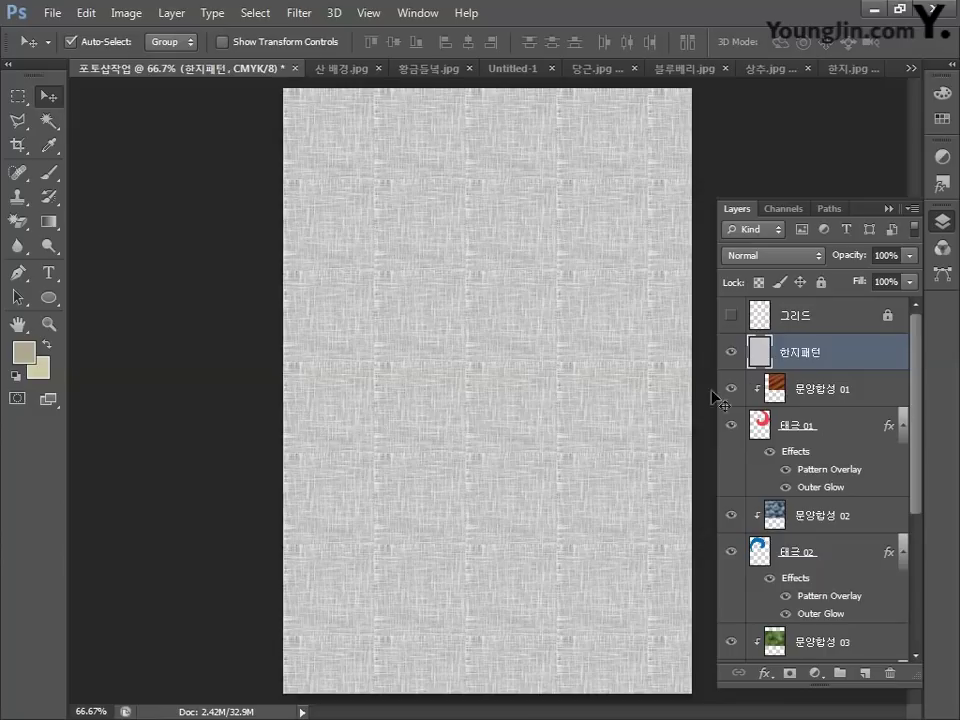
Set the 한지패턴 layer's blend mode to Linear Burn and its opacity to 30%.
{"action": "left_click", "coordinate": [795, 259]}
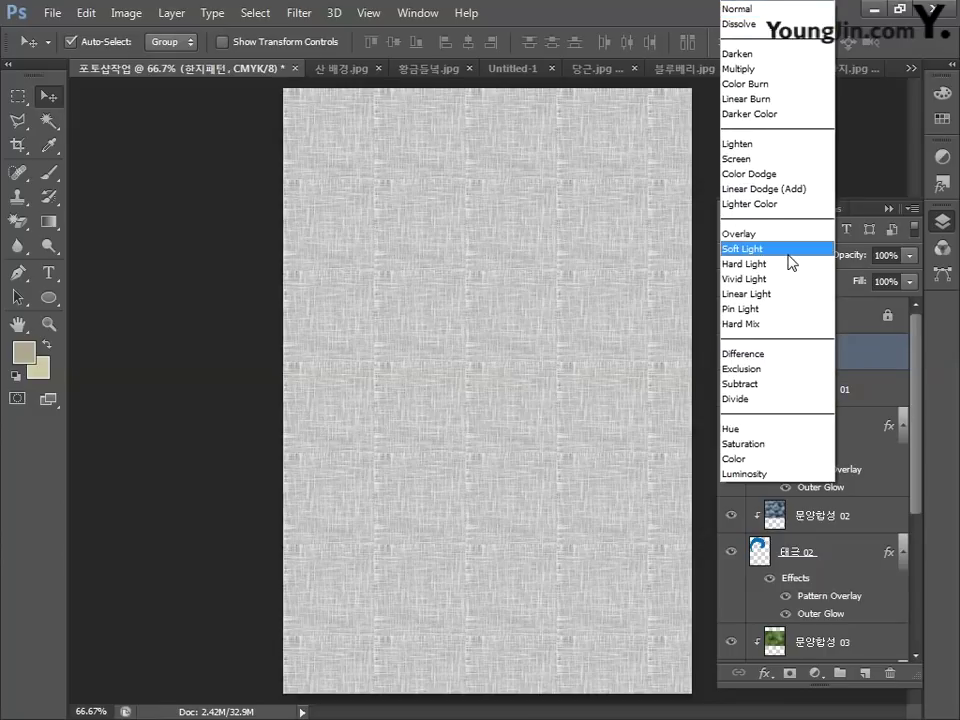
{"action": "left_click", "coordinate": [778, 99]}
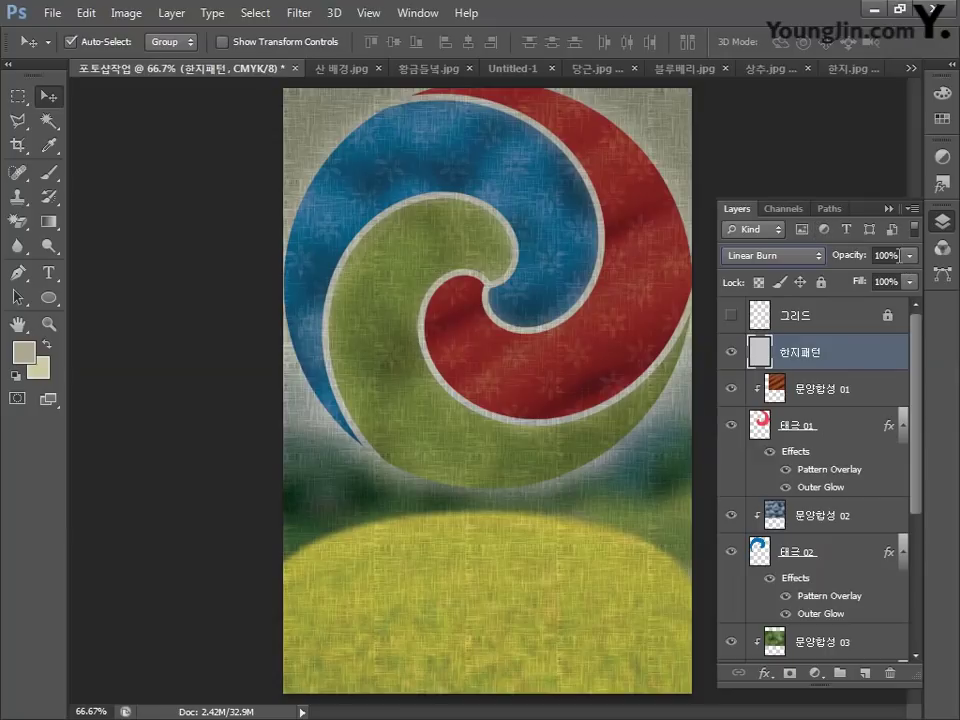
{"action": "left_click", "coordinate": [845, 256]}
{"action": "type", "text": "30"}
{"action": "key", "text": "Return"}
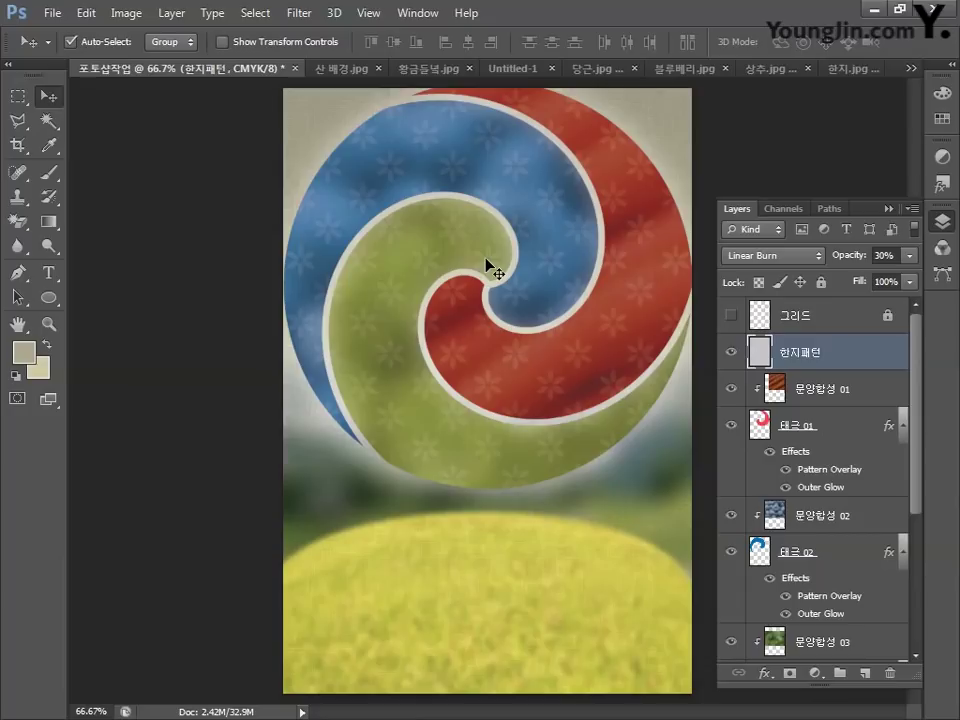
Add a new layer named 망점 박스 and marquee-select a tall rectangle over the yellow field, reaching the canvas's lower edge.
{"action": "left_click", "coordinate": [872, 675]}
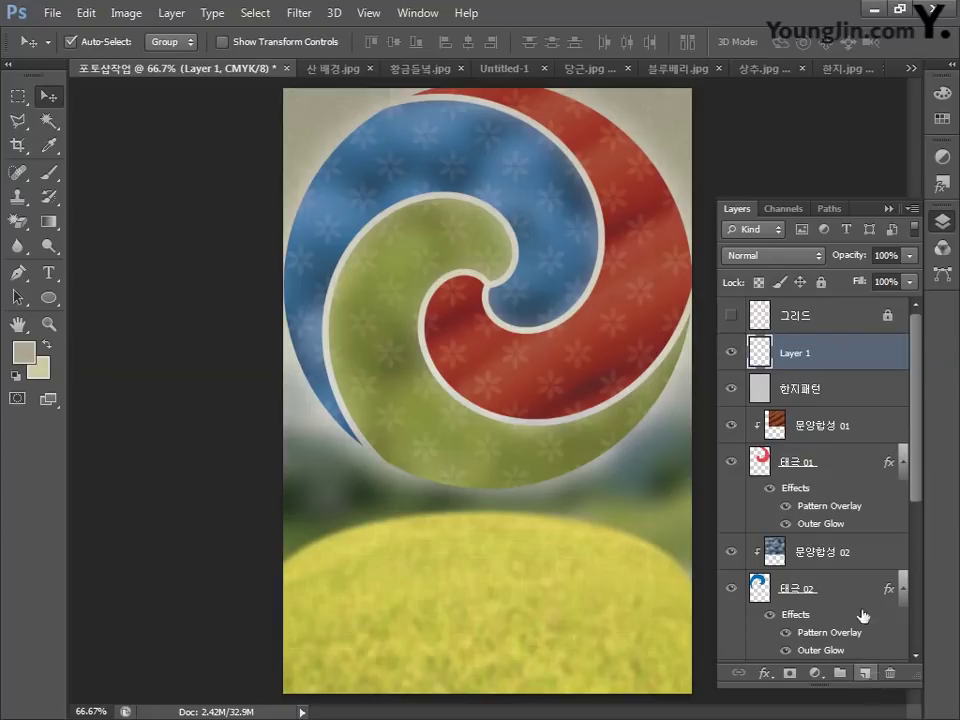
{"action": "double_click", "coordinate": [795, 352]}
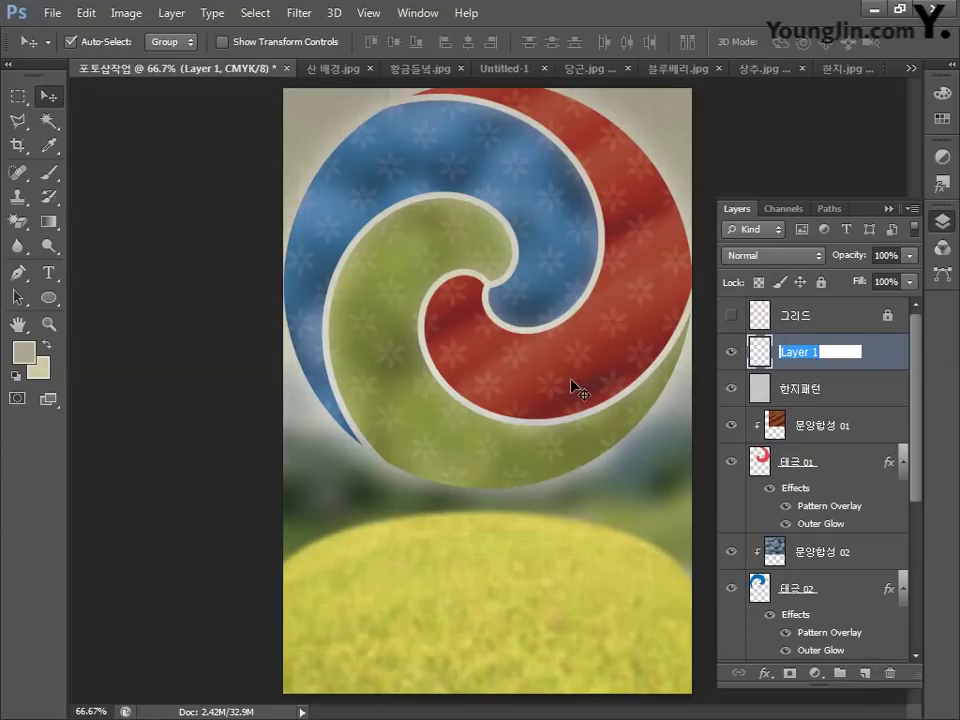
{"action": "type", "text": "망점 박스"}
{"action": "key", "text": "Return"}
{"action": "left_click", "coordinate": [17, 95]}
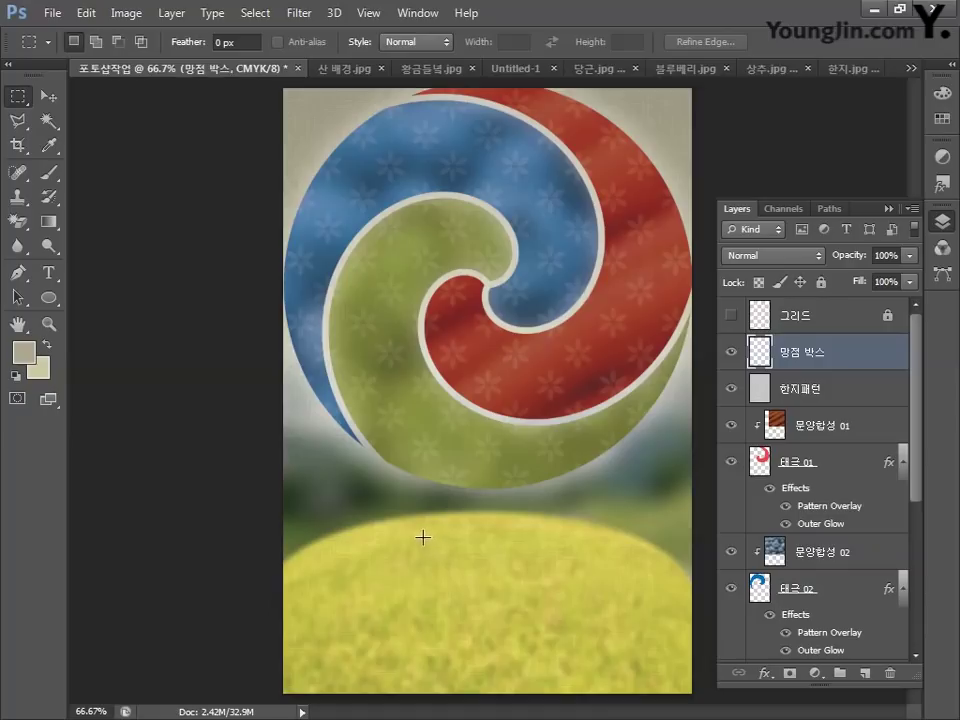
{"action": "left_click_drag", "start_coordinate": [425, 531], "coordinate": [543, 697]}
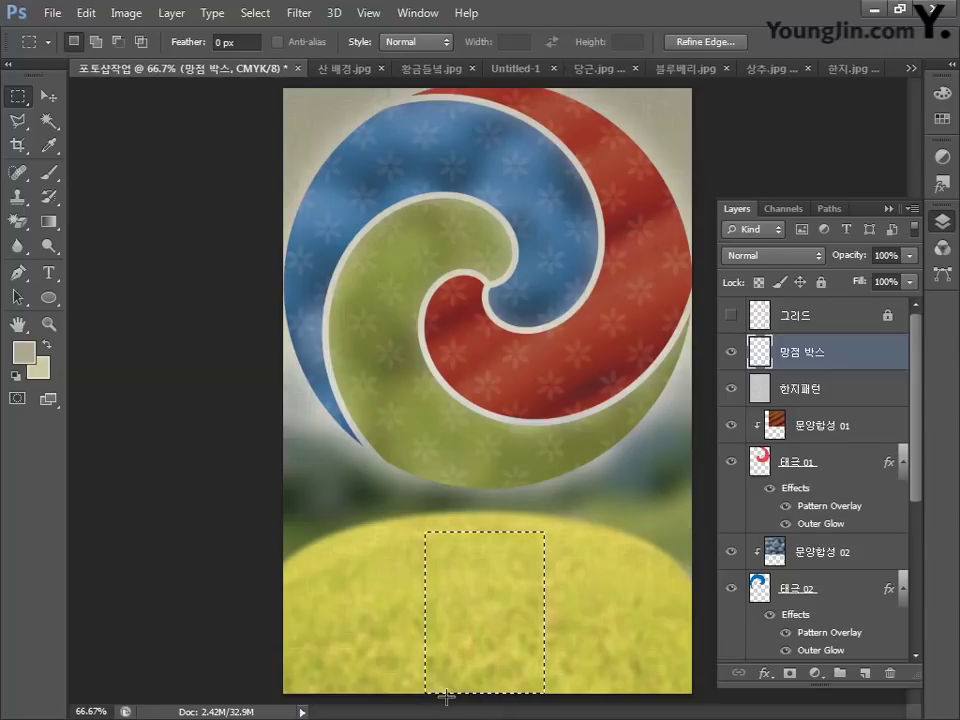
Set the foreground color to C 30, M 30, Y 30, K 0 and fill the rectangular selection with it.
{"action": "left_click", "coordinate": [23, 352]}
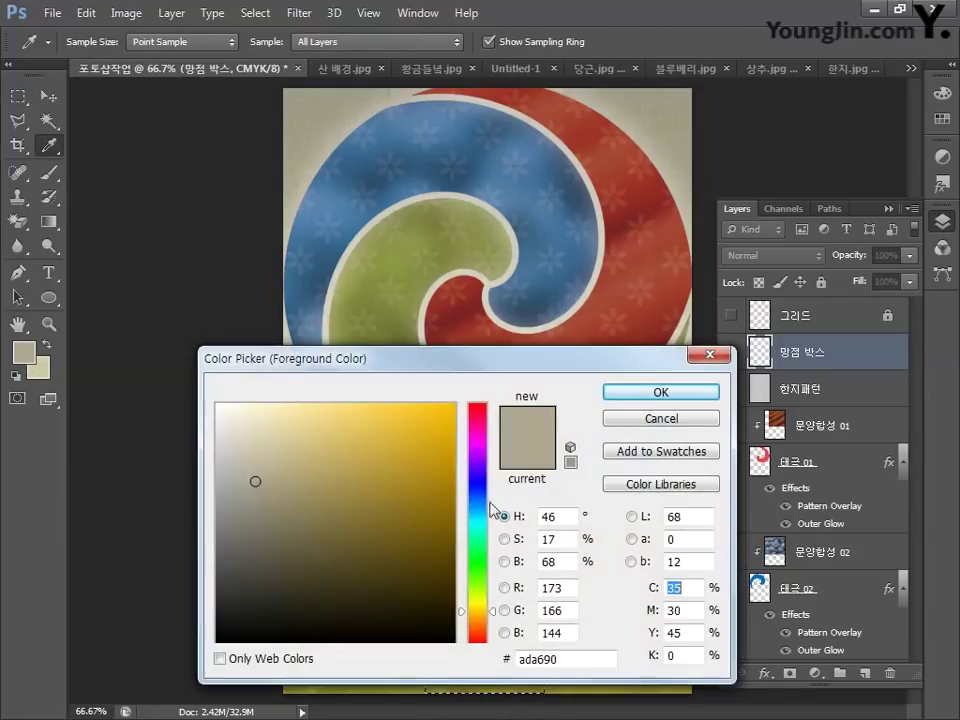
{"action": "type", "text": "30"}
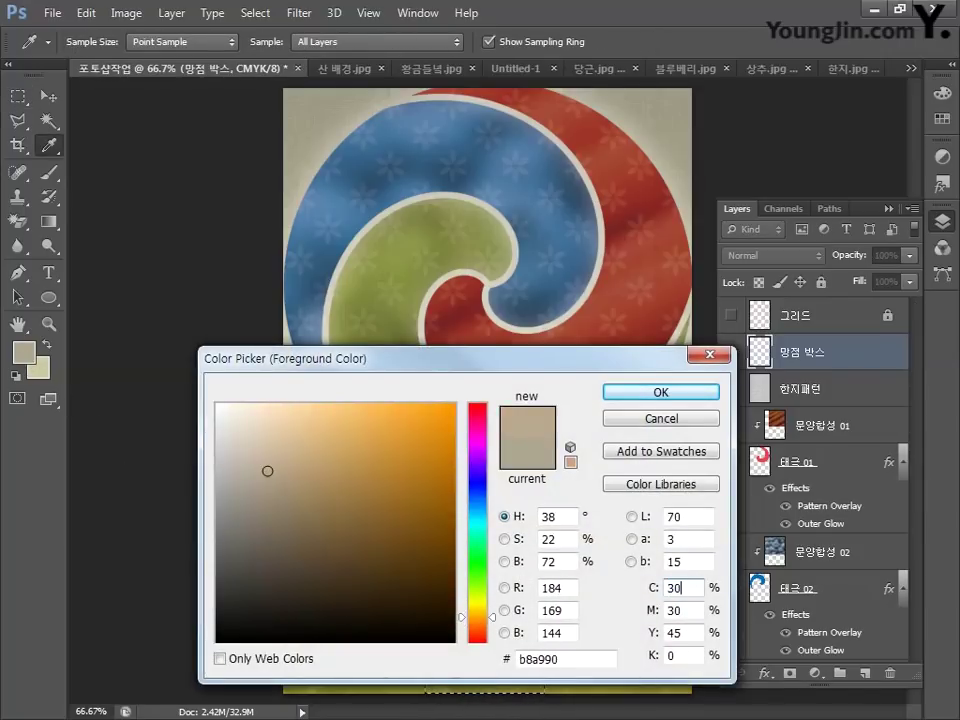
{"action": "key", "text": "Tab"}
{"action": "type", "text": "30"}
{"action": "key", "text": "Tab"}
{"action": "type", "text": "30"}
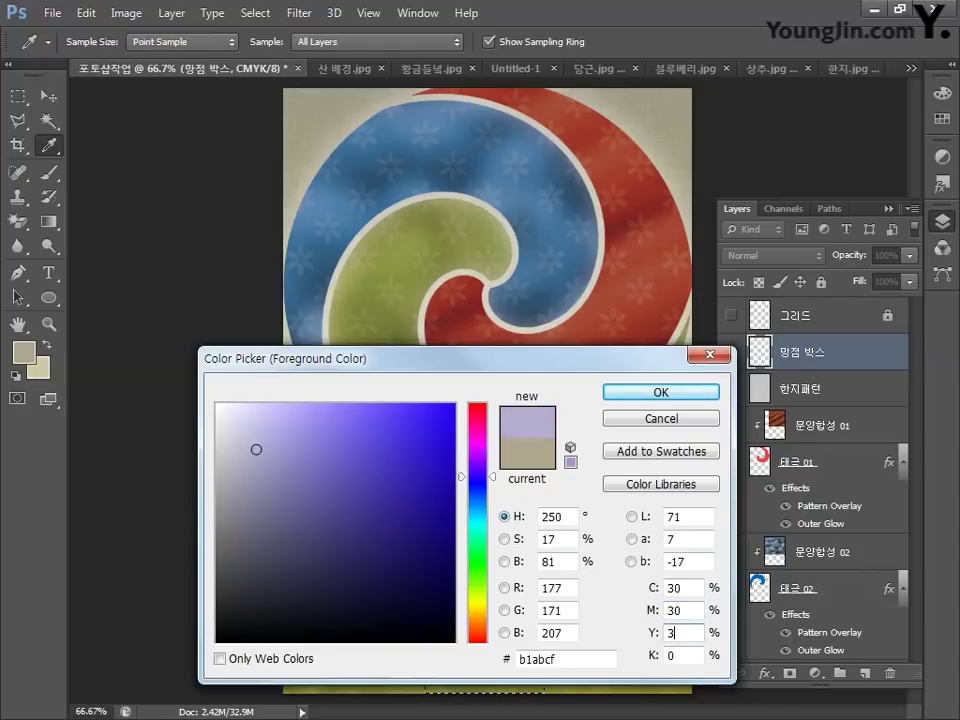
{"action": "key", "text": "Tab"}
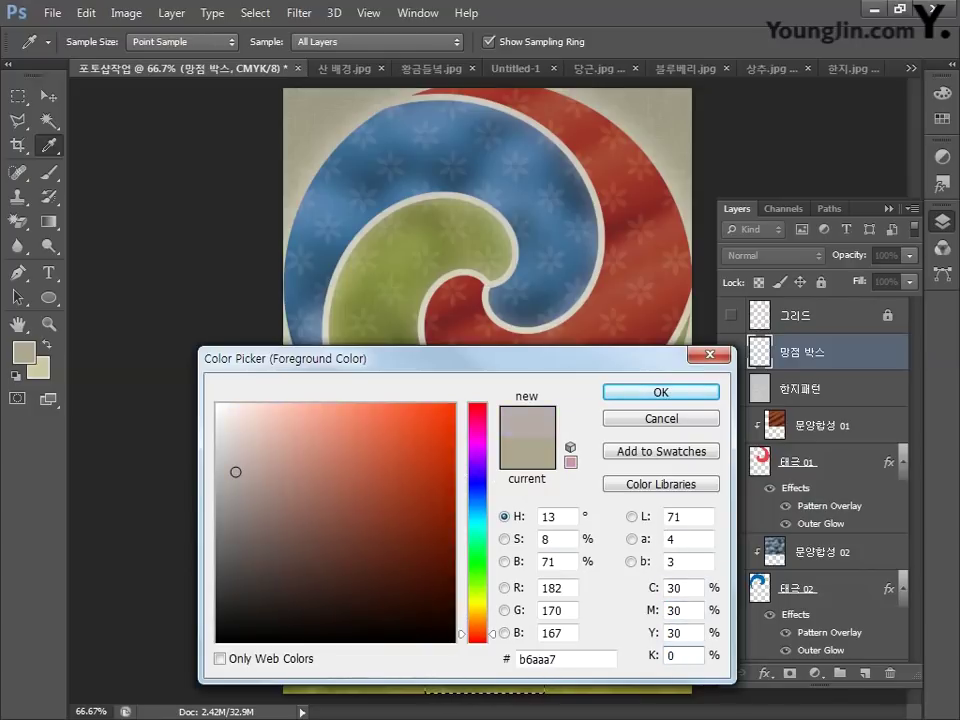
{"action": "left_click", "coordinate": [660, 392]}
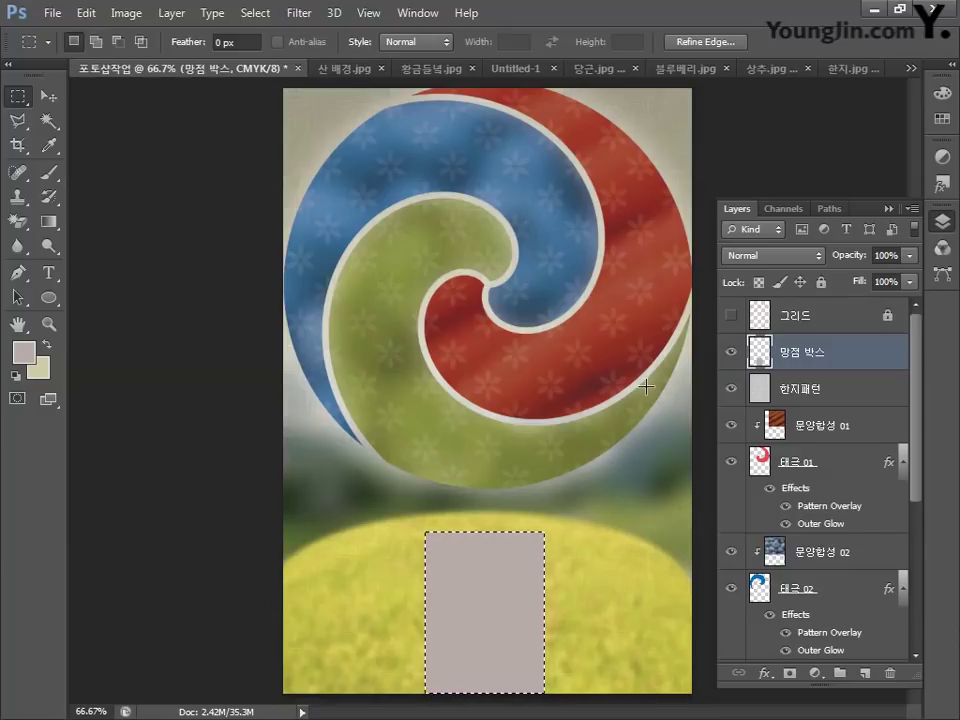
Convert the document to RGB Color mode without flattening the layers.
{"action": "left_click", "coordinate": [127, 14]}
{"action": "mouse_move", "coordinate": [242, 36]}
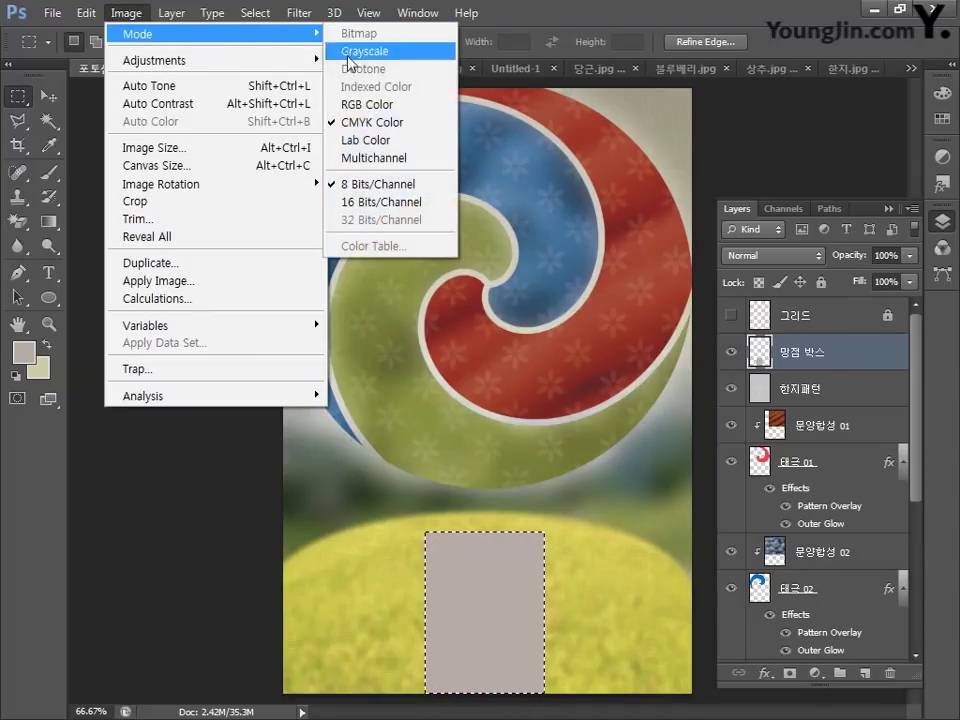
{"action": "left_click", "coordinate": [357, 106]}
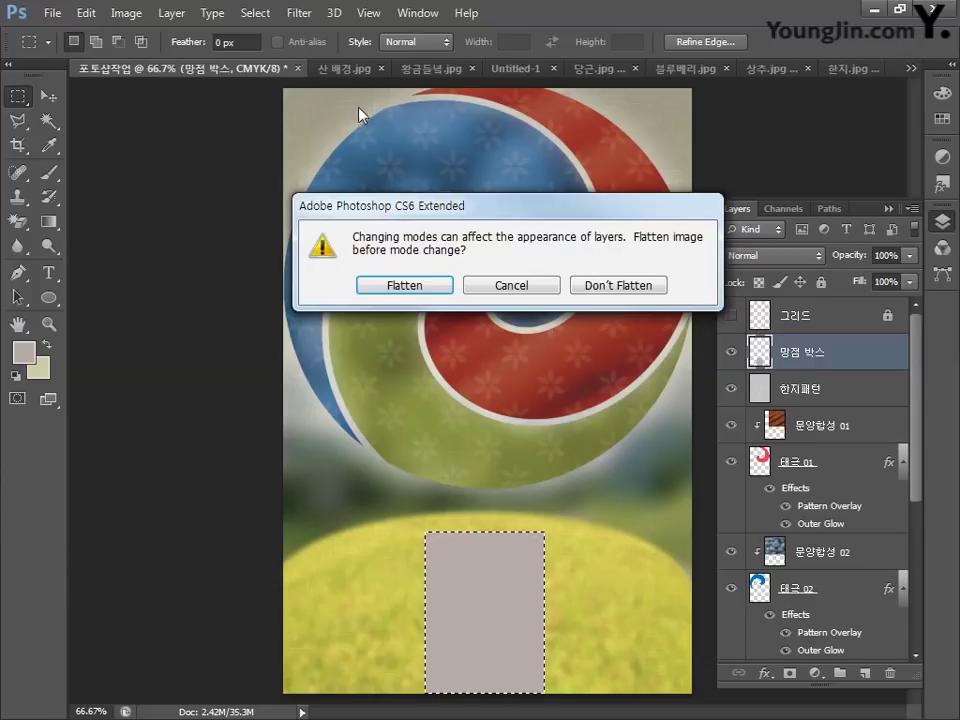
{"action": "left_click", "coordinate": [607, 287]}
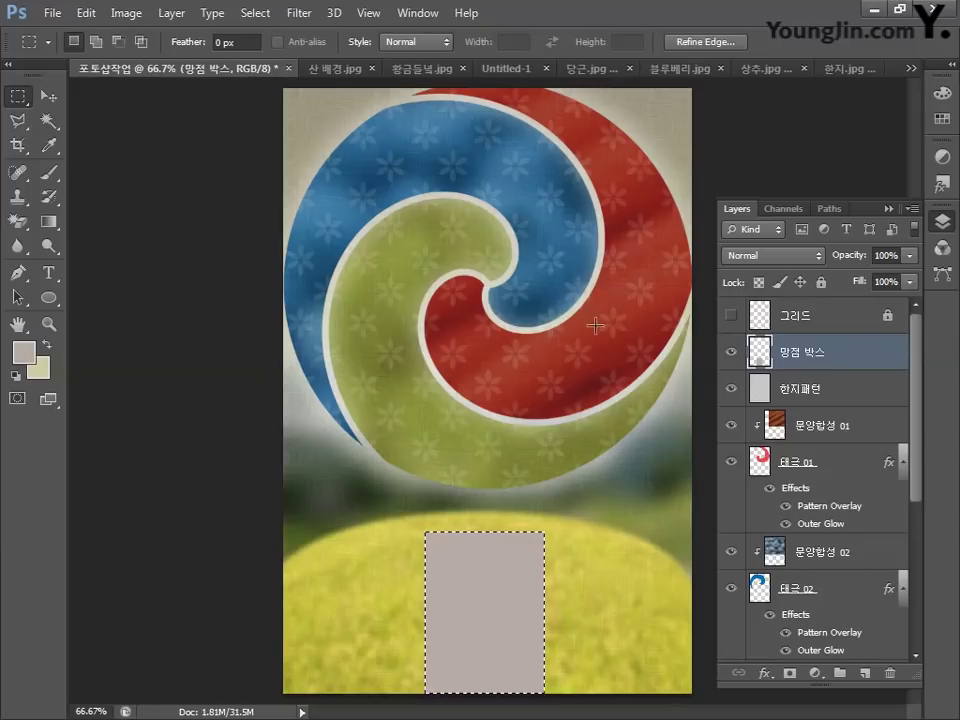
Apply the Halftone Pattern filter to the selected box with size 1, contrast 50 and the Dot pattern type.
{"action": "left_click", "coordinate": [298, 14]}
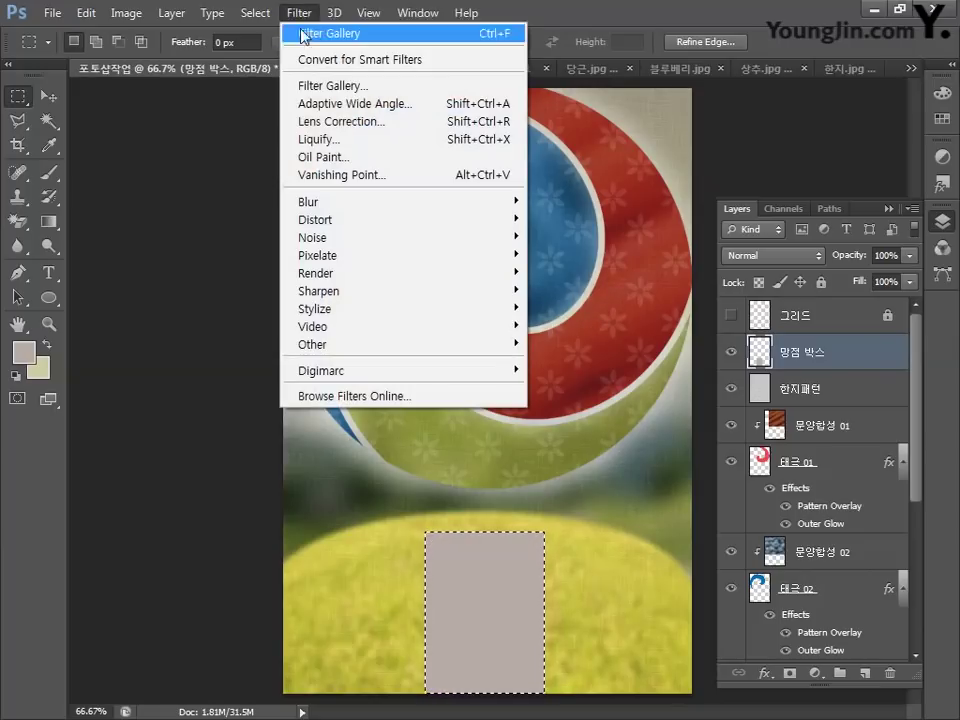
{"action": "left_click", "coordinate": [314, 87]}
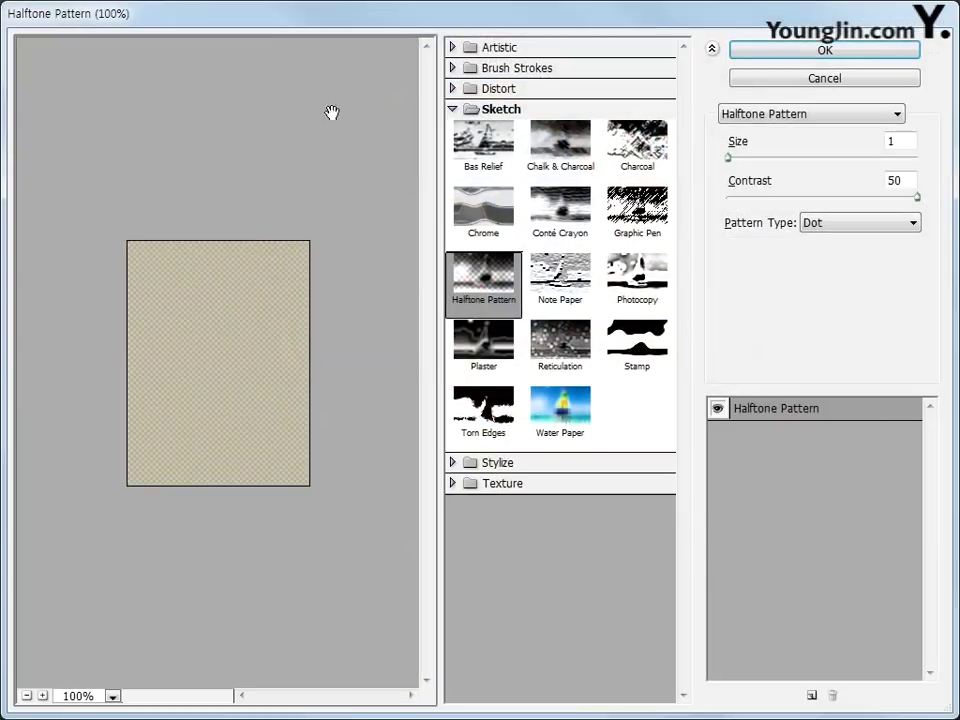
{"action": "left_click", "coordinate": [898, 141]}
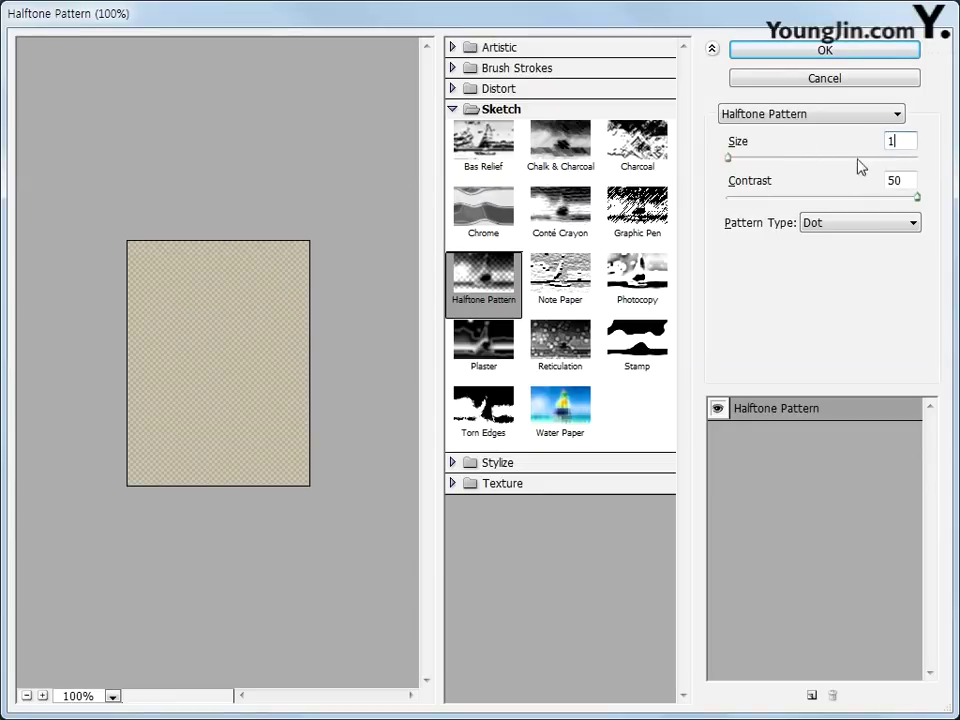
{"action": "left_click", "coordinate": [910, 184]}
{"action": "type", "text": "50"}
{"action": "left_click", "coordinate": [836, 228]}
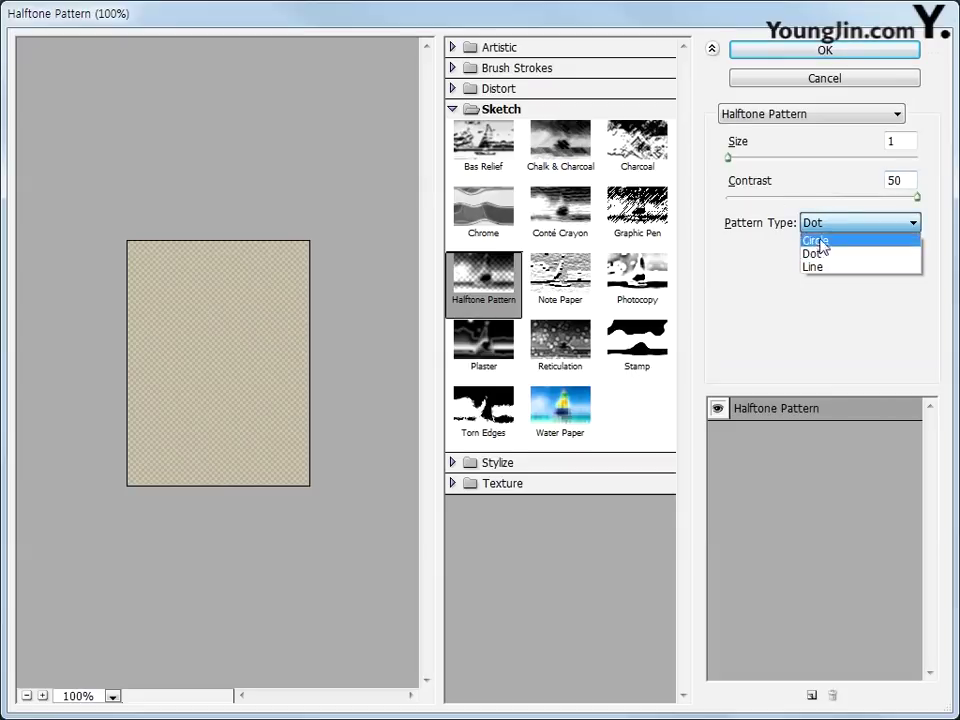
{"action": "left_click", "coordinate": [816, 254]}
{"action": "left_click", "coordinate": [822, 51]}
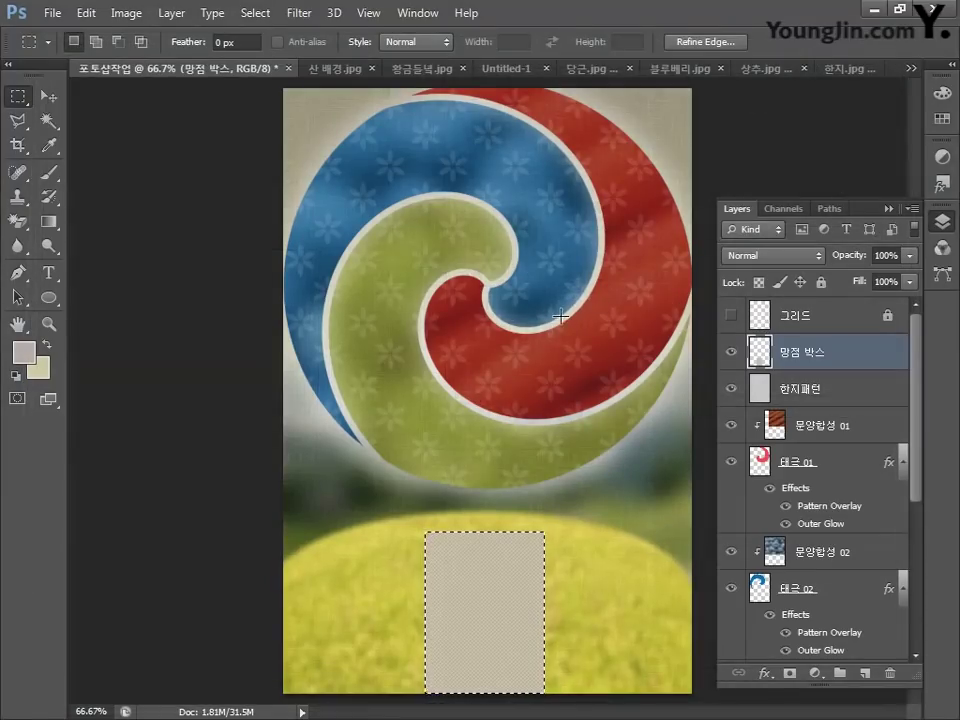
Convert the document back to CMYK Color mode without flattening the layers.
{"action": "left_click", "coordinate": [127, 14]}
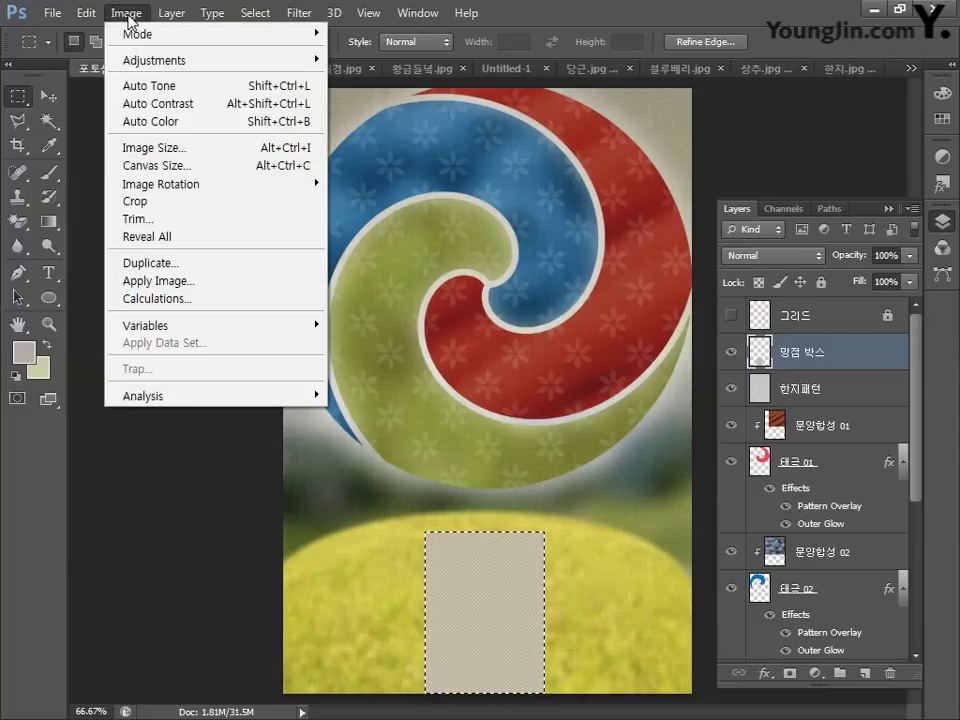
{"action": "mouse_move", "coordinate": [135, 34]}
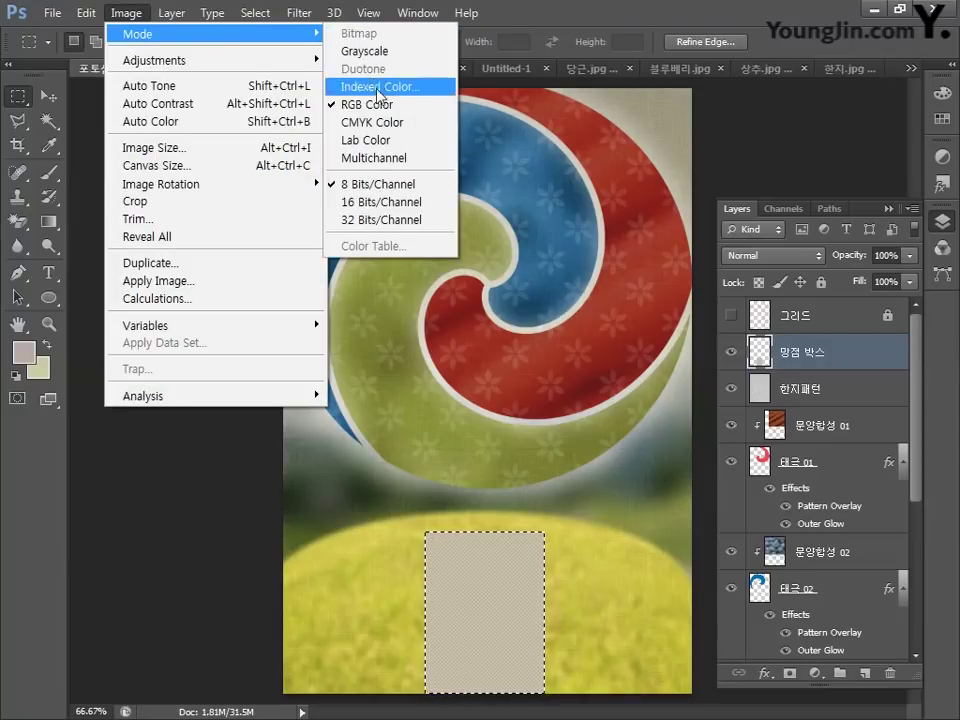
{"action": "left_click", "coordinate": [380, 122]}
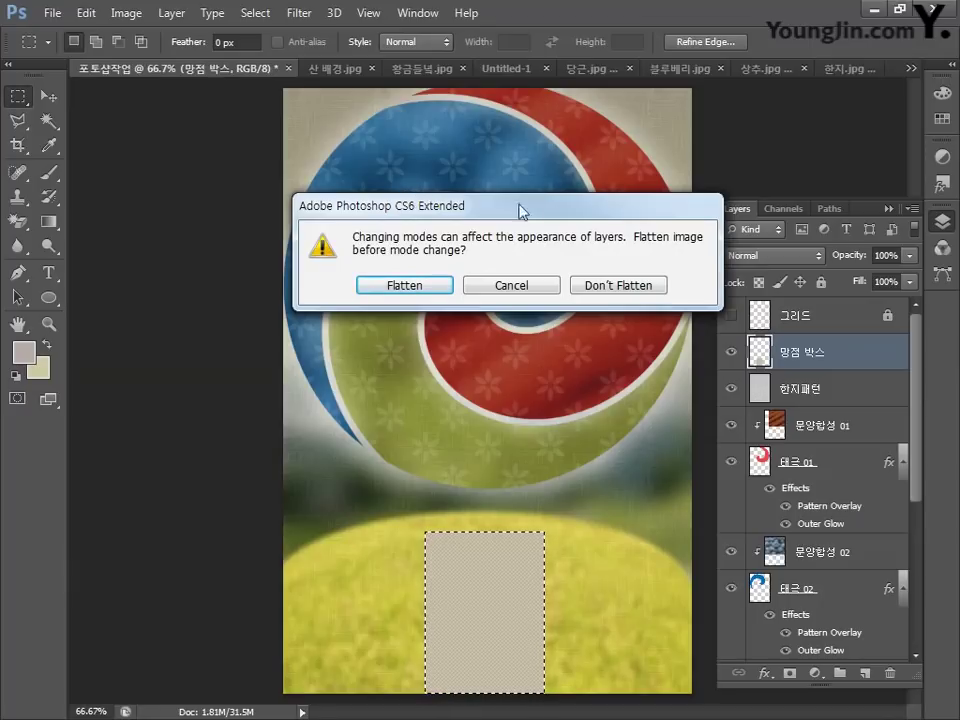
{"action": "left_click", "coordinate": [632, 290]}
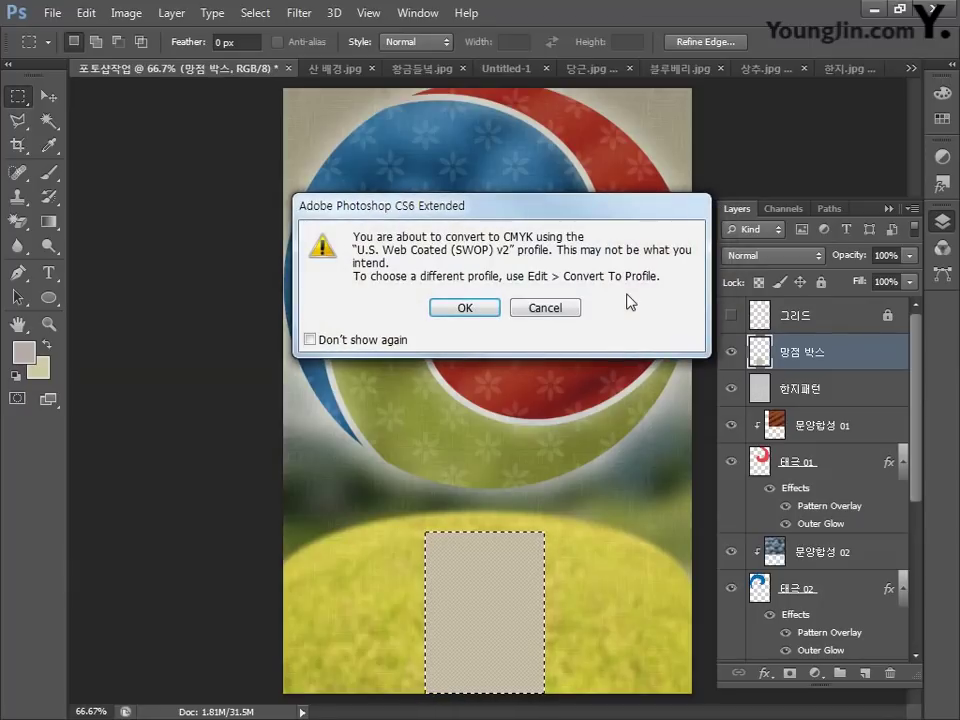
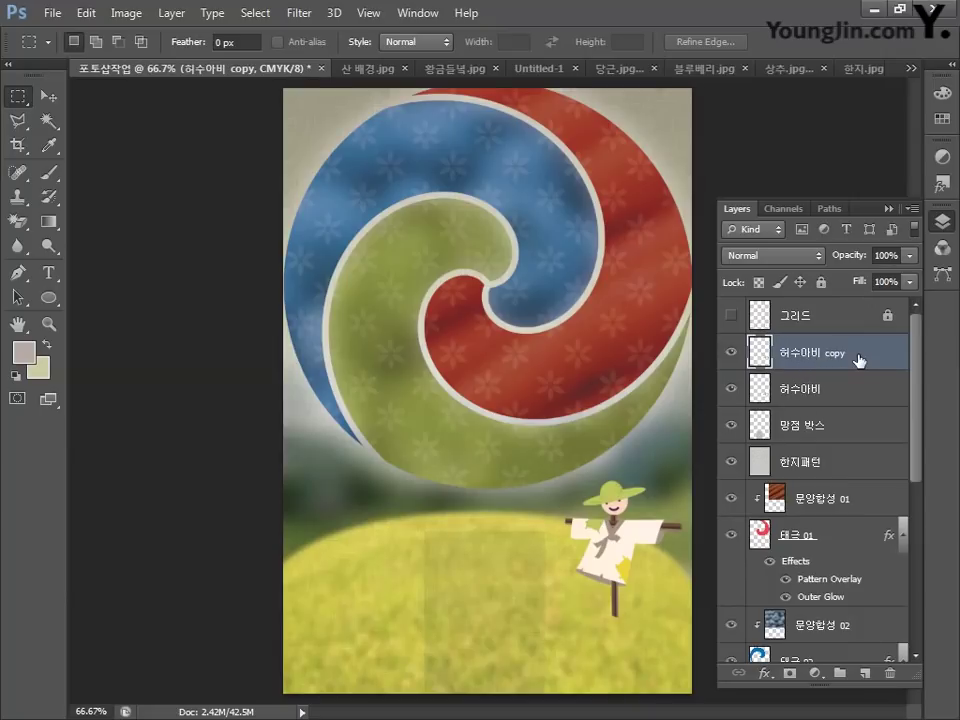
Move the 허수아비 copy layer below the 허수아비 layer and rename it 허수아비 그림자.
{"action": "left_click_drag", "start_coordinate": [857, 360], "coordinate": [860, 409]}
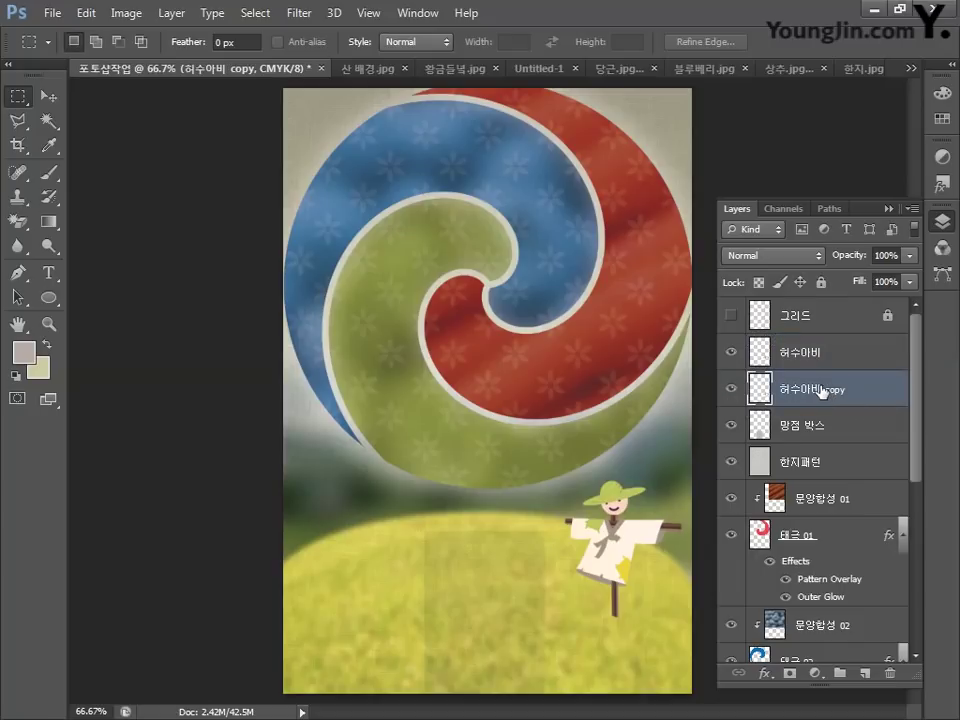
{"action": "double_click", "coordinate": [836, 390]}
{"action": "key", "text": "End"}
{"action": "key", "text": "BackSpace"}
{"action": "key", "text": "BackSpace"}
{"action": "key", "text": "BackSpace"}
{"action": "key", "text": "BackSpace"}
{"action": "type", "text": "ㅁ림자"}
{"action": "key", "text": "Return"}
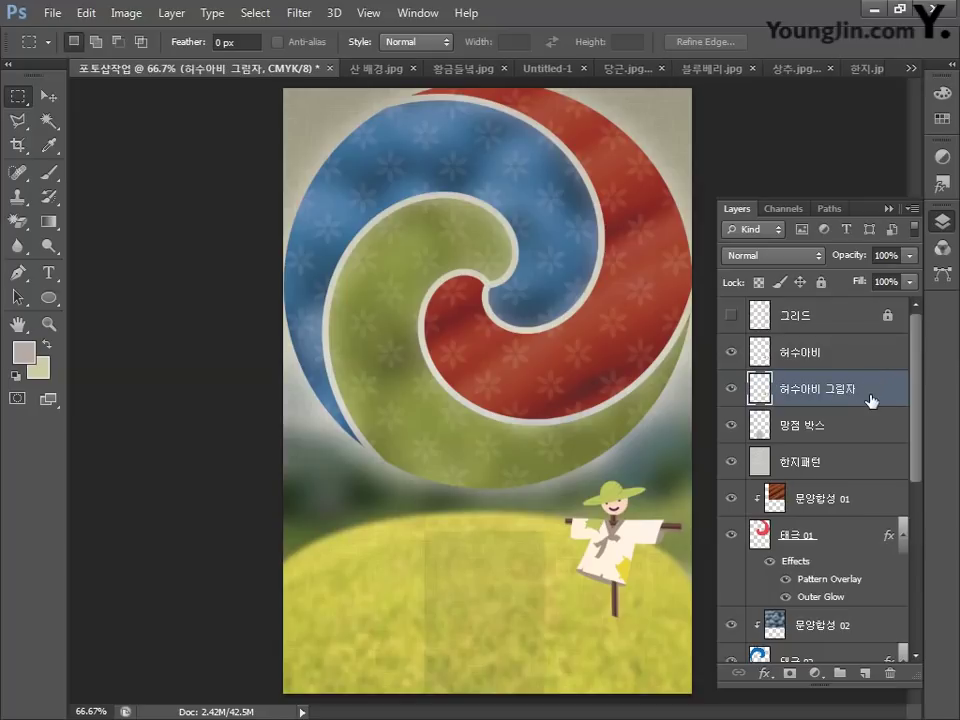
Transform the 허수아비 그림자 layer into a slanted cast shadow, about 39% high and skewed horizontally about -45 degrees.
{"action": "key", "text": "ctrl+t"}
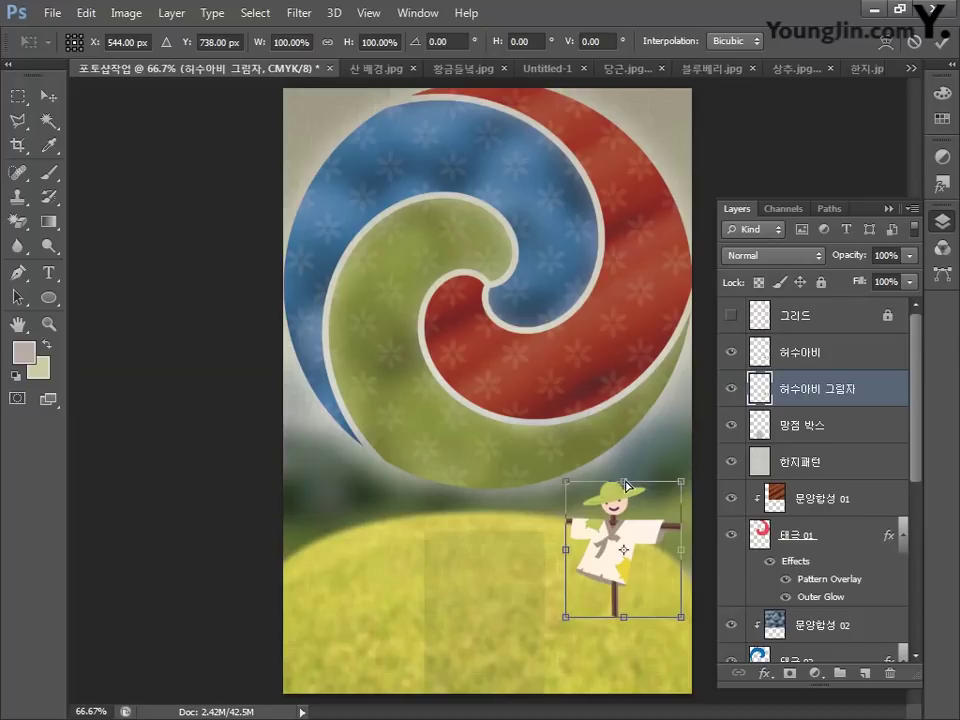
{"action": "left_click_drag", "start_coordinate": [625, 477], "coordinate": [677, 565]}
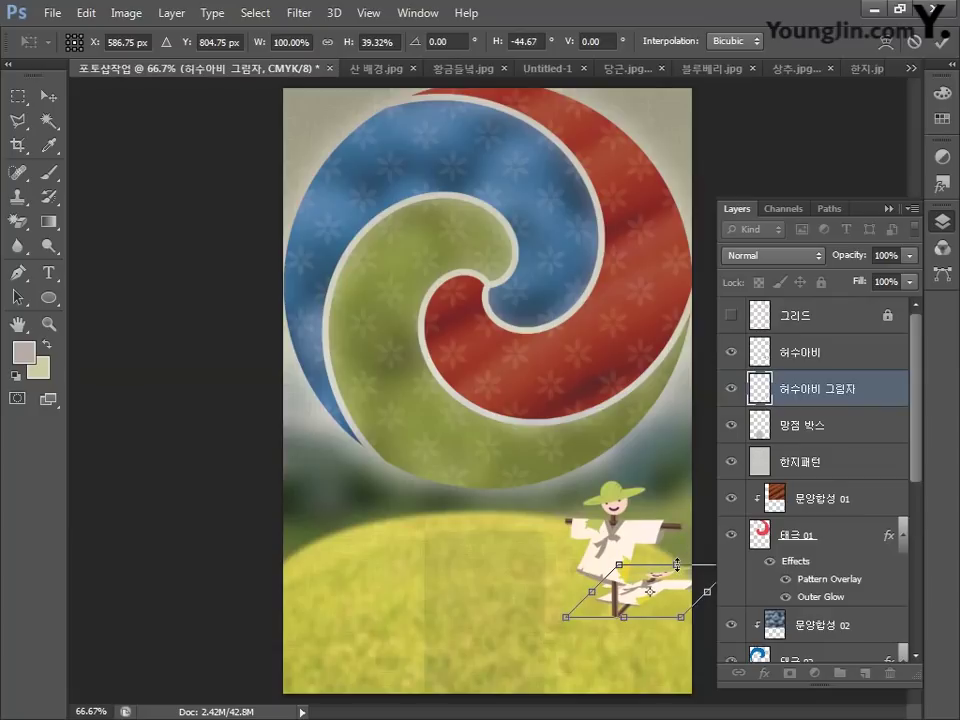
{"action": "key", "text": "Return"}
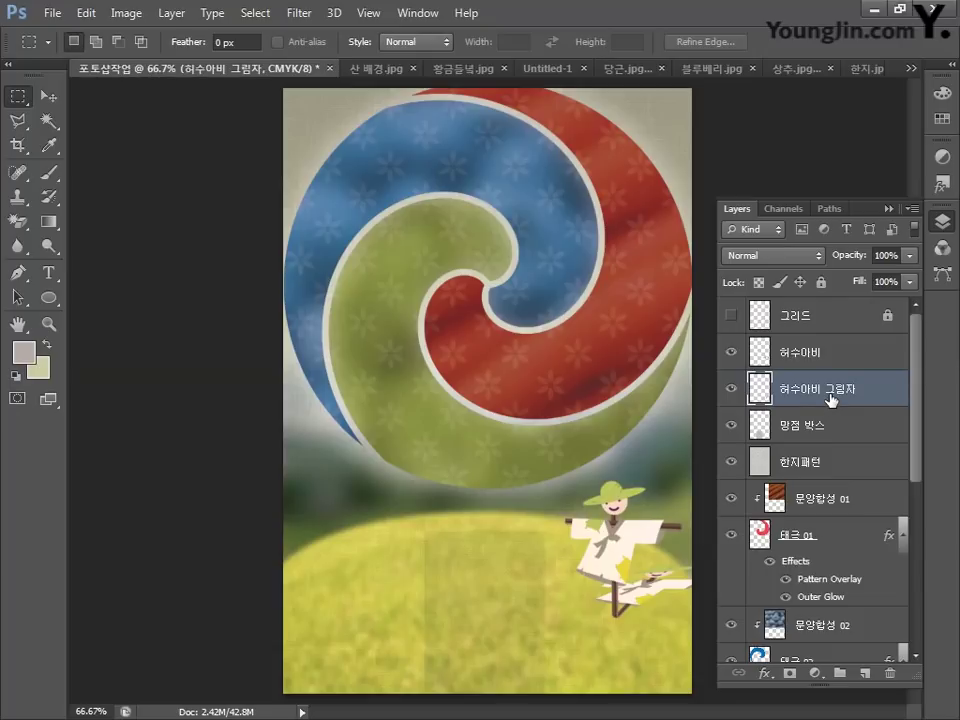
Lock the transparent pixels of the 허수아비 그림자 layer and set the foreground color to C 0, M 0, Y 0, K 100.
{"action": "left_click", "coordinate": [760, 282]}
{"action": "left_click", "coordinate": [24, 352]}
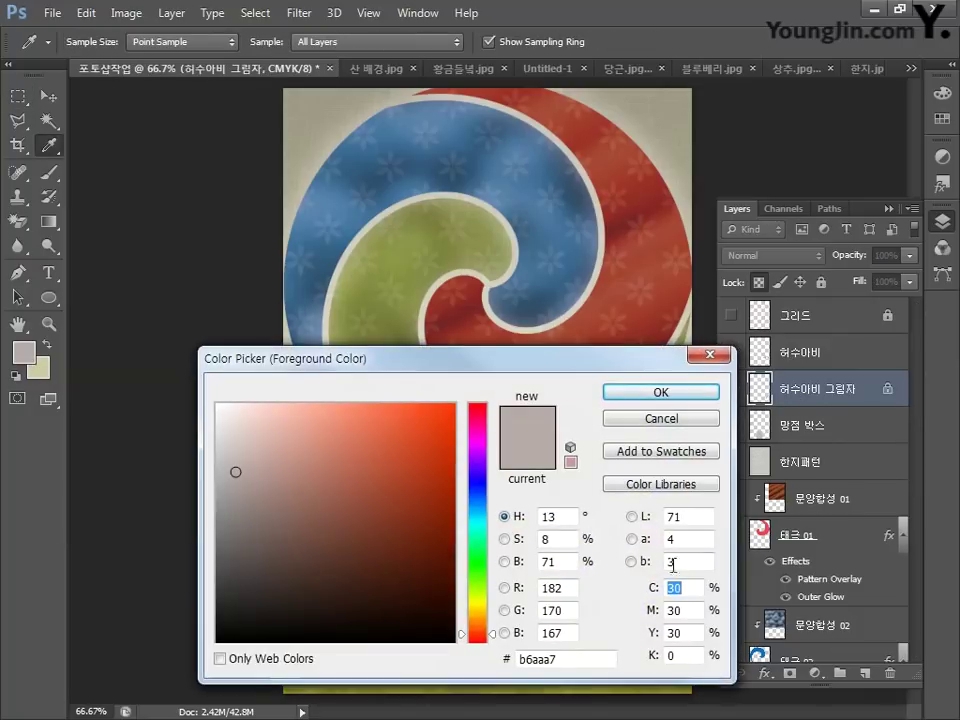
{"action": "type", "text": "0"}
{"action": "key", "text": "Tab"}
{"action": "type", "text": "0"}
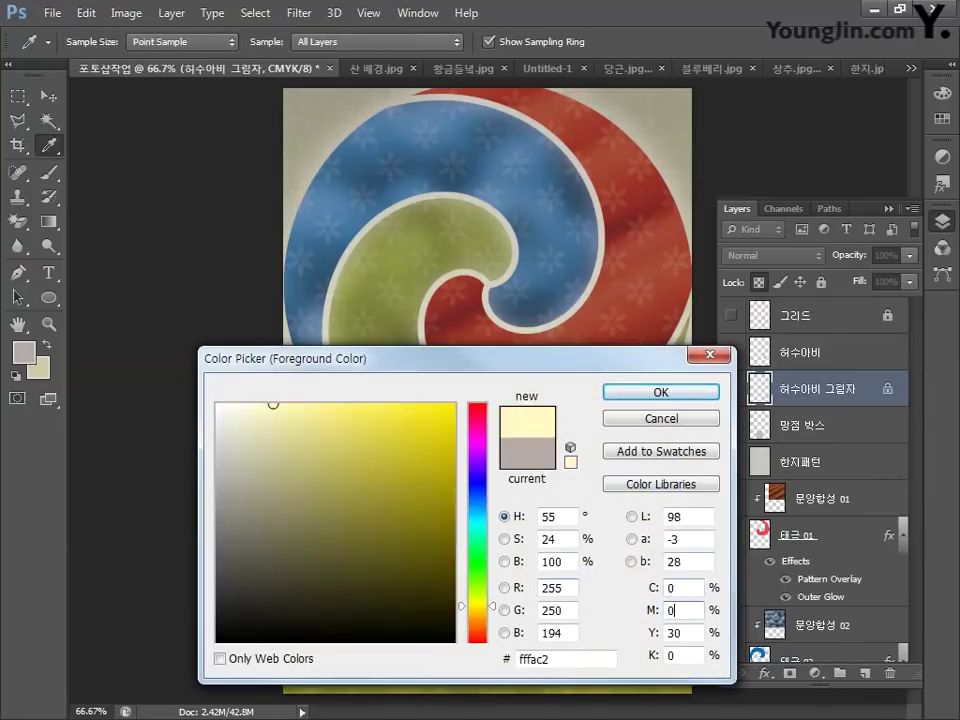
{"action": "key", "text": "Tab"}
{"action": "type", "text": "0"}
{"action": "key", "text": "Tab"}
{"action": "type", "text": "100"}
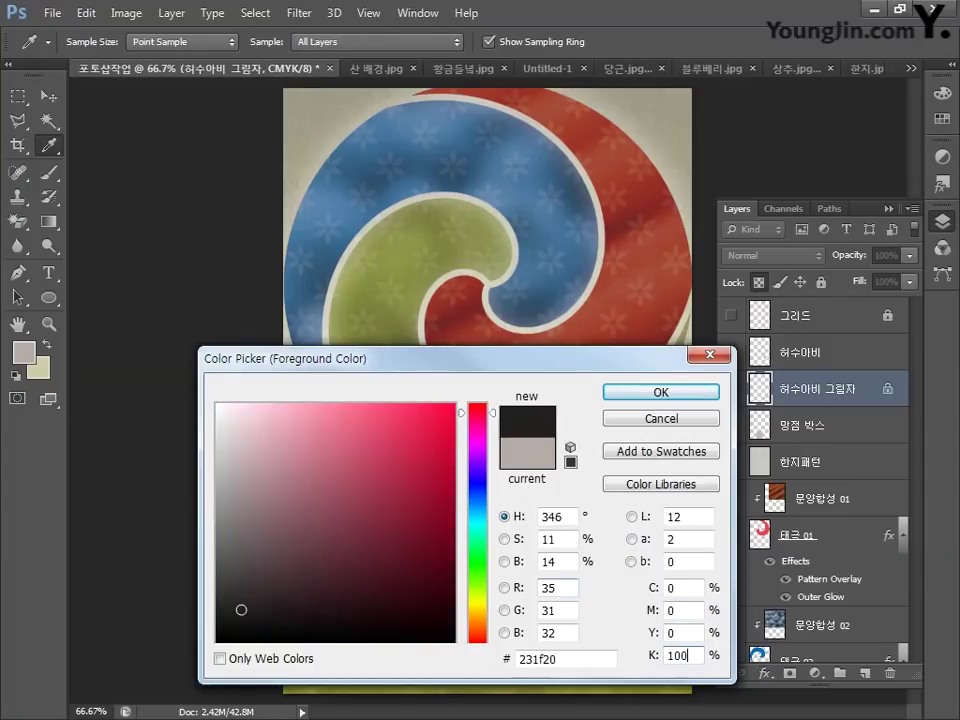
{"action": "left_click", "coordinate": [652, 393]}
Fill the scarecrow shadow with the foreground black and set its layer opacity to 30%.
{"action": "key", "text": "m"}
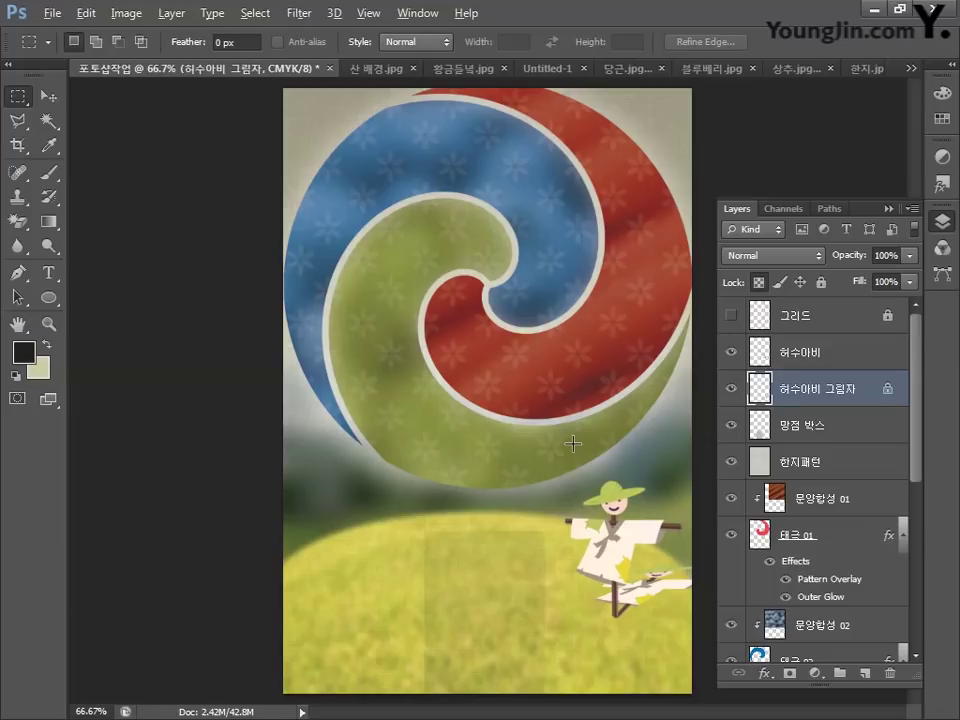
{"action": "key", "text": "alt+BackSpace"}
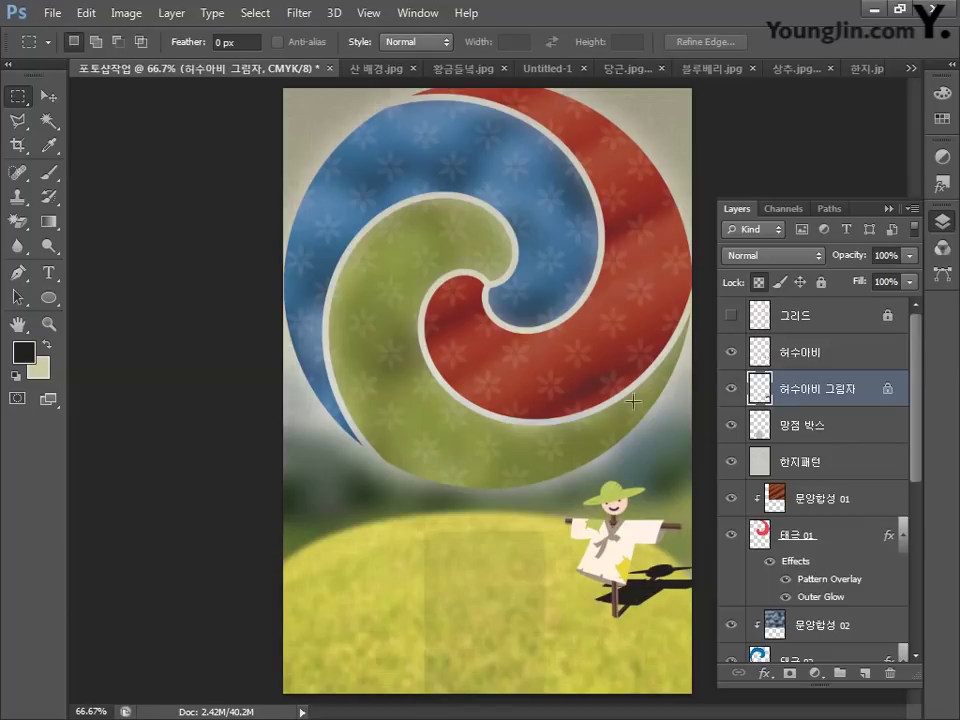
{"action": "left_click", "coordinate": [880, 256]}
{"action": "type", "text": "30"}
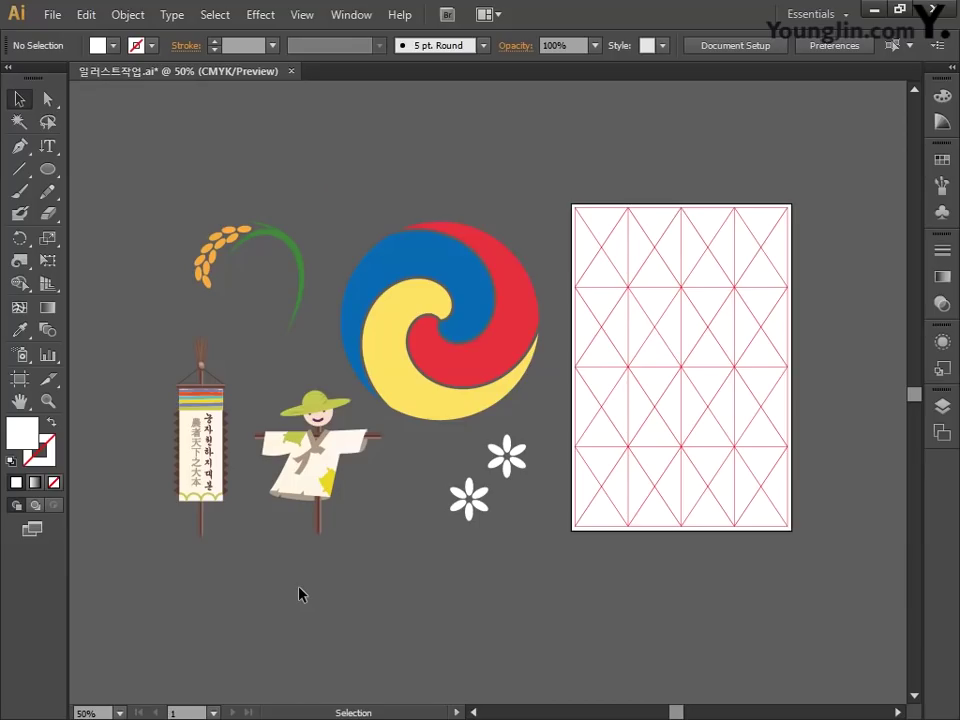
Copy the banner flag artwork from the Illustrator file 일러스트작업.ai and paste it into the Photoshop poster as pixels.
{"action": "left_click_drag", "start_coordinate": [137, 354], "coordinate": [229, 557]}
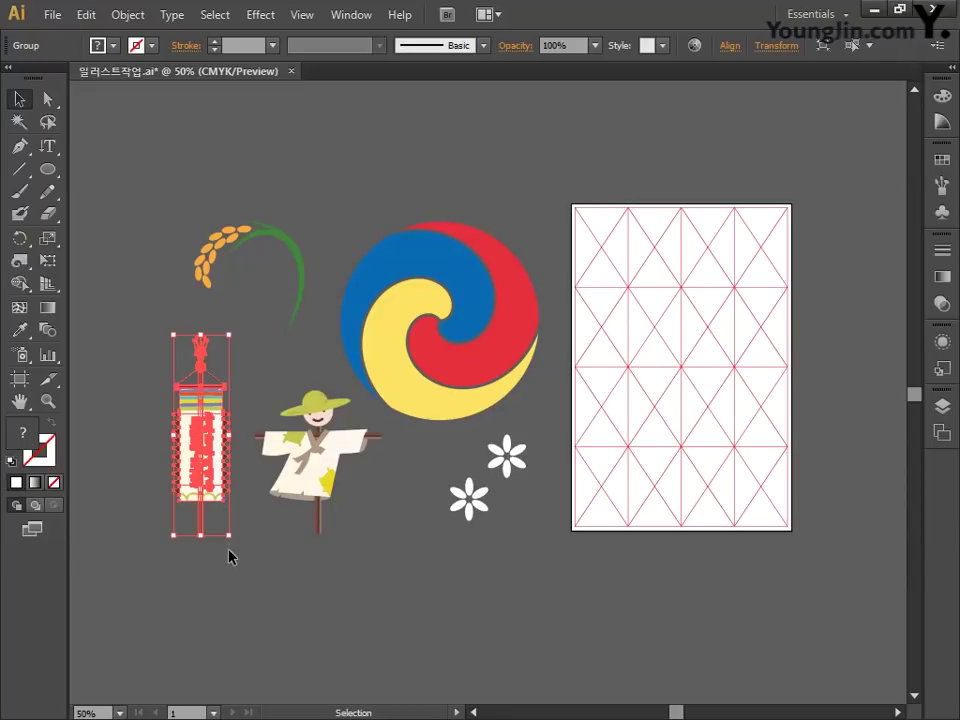
{"action": "key", "text": "ctrl+c"}
{"action": "key", "text": "alt+Tab"}
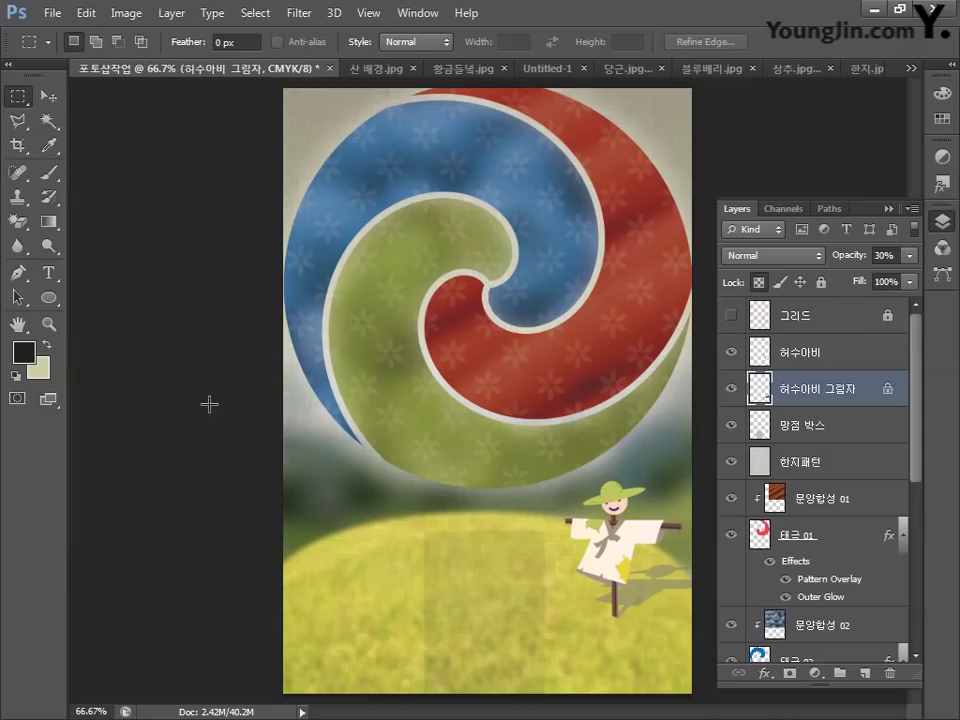
{"action": "key", "text": "ctrl+v"}
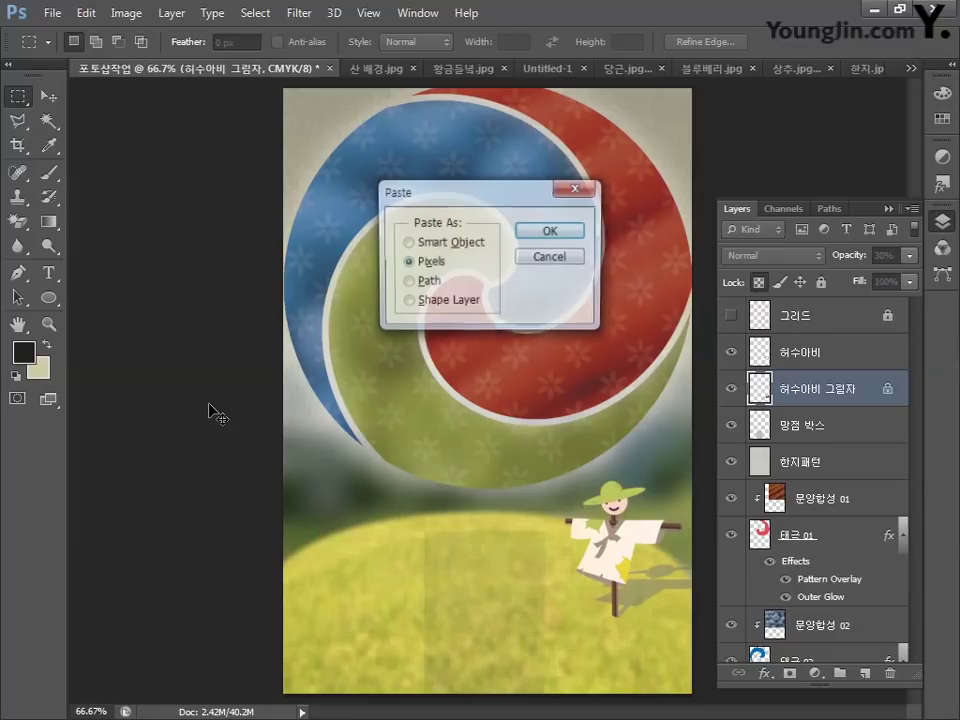
{"action": "left_click", "coordinate": [536, 236]}
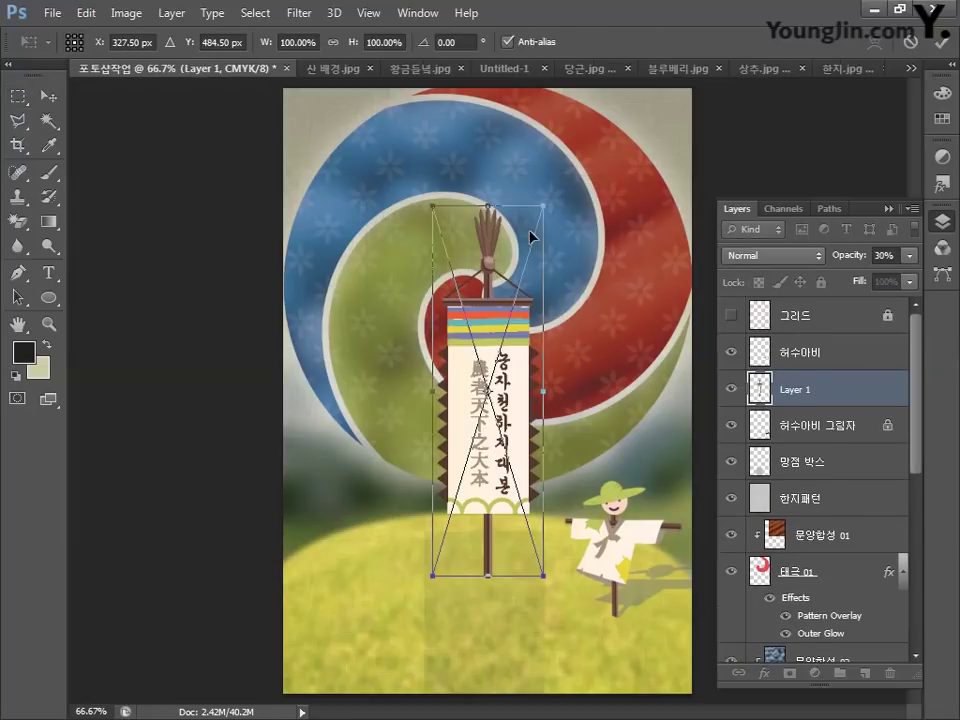
Scale the pasted banner to about 62% and place it on the left side of the yellow field.
{"action": "left_click_drag", "start_coordinate": [497, 355], "coordinate": [378, 446]}
{"action": "left_click_drag", "start_coordinate": [410, 366], "coordinate": [396, 443]}
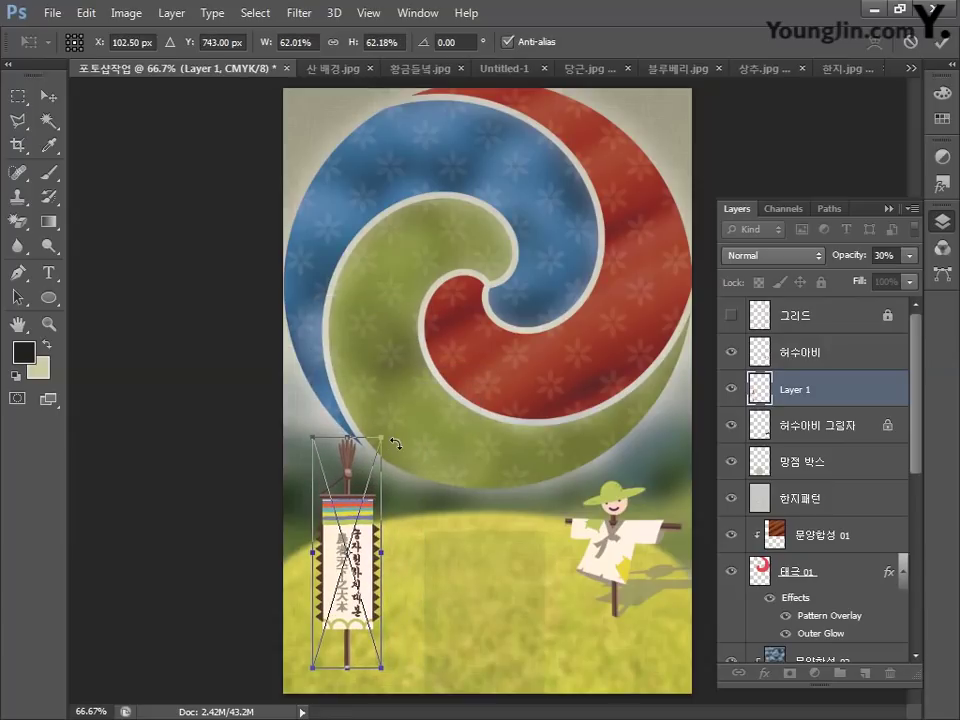
{"action": "key", "text": "Return"}
Skew the banner about 5 degrees so its top leans left, and reduce its width to about 90% and its height slightly.
{"action": "key", "text": "ctrl+t"}
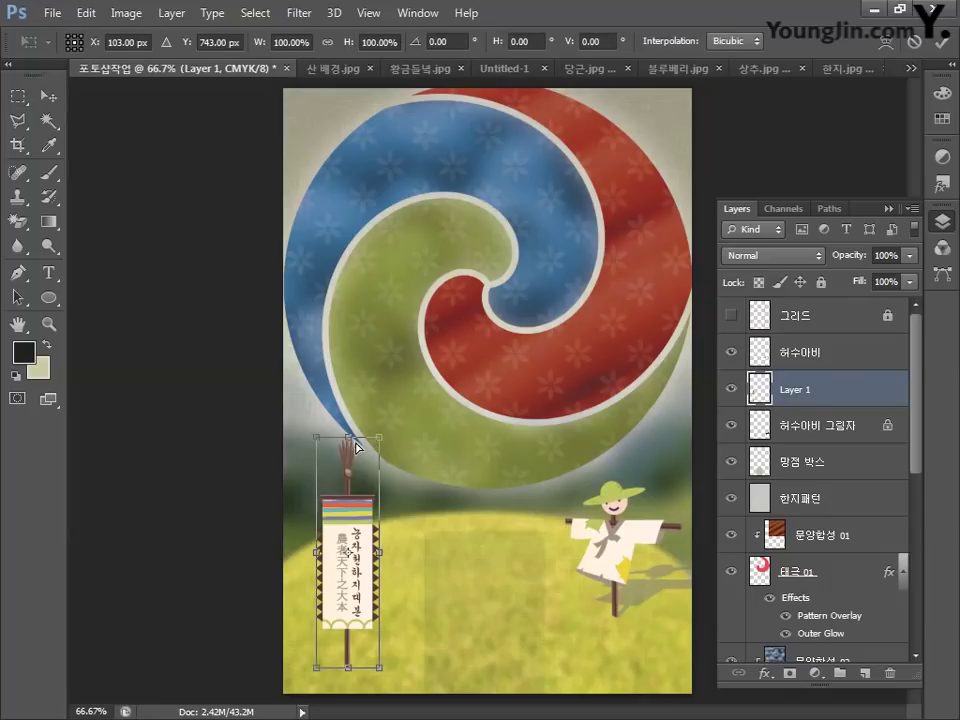
{"action": "left_click_drag", "start_coordinate": [349, 441], "coordinate": [330, 441]}
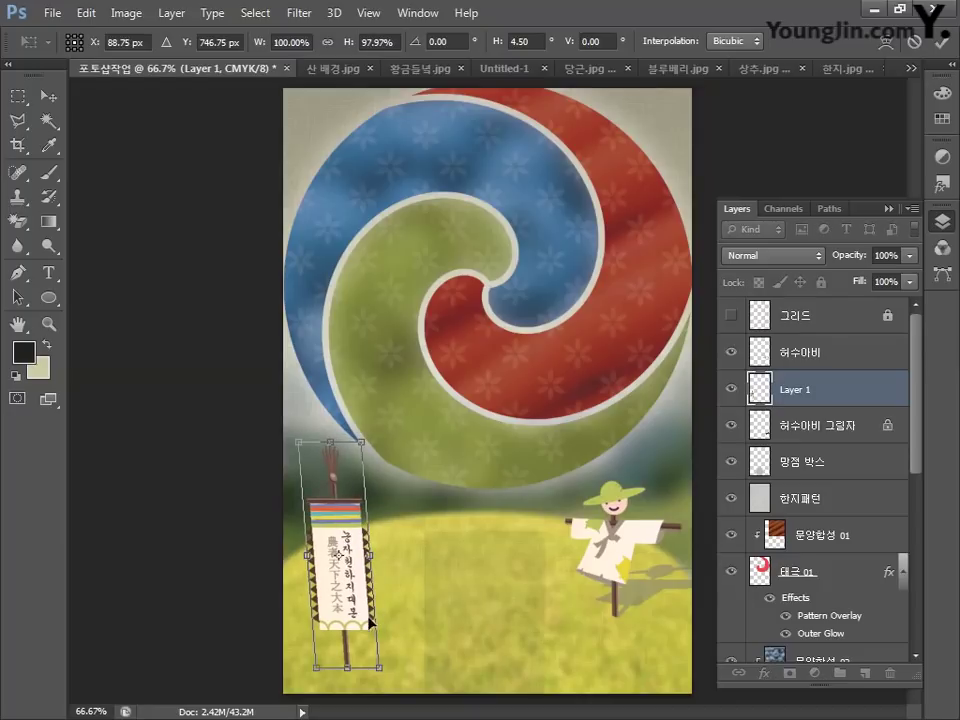
{"action": "left_click_drag", "start_coordinate": [348, 667], "coordinate": [348, 643]}
{"action": "left_click_drag", "start_coordinate": [310, 555], "coordinate": [317, 555]}
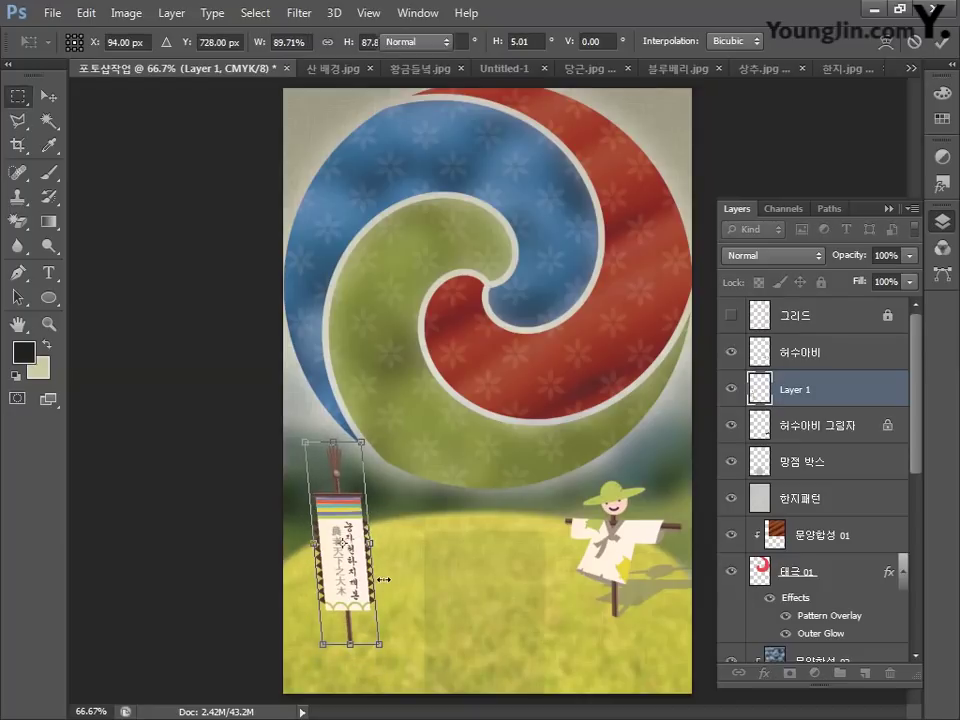
{"action": "key", "text": "Return"}
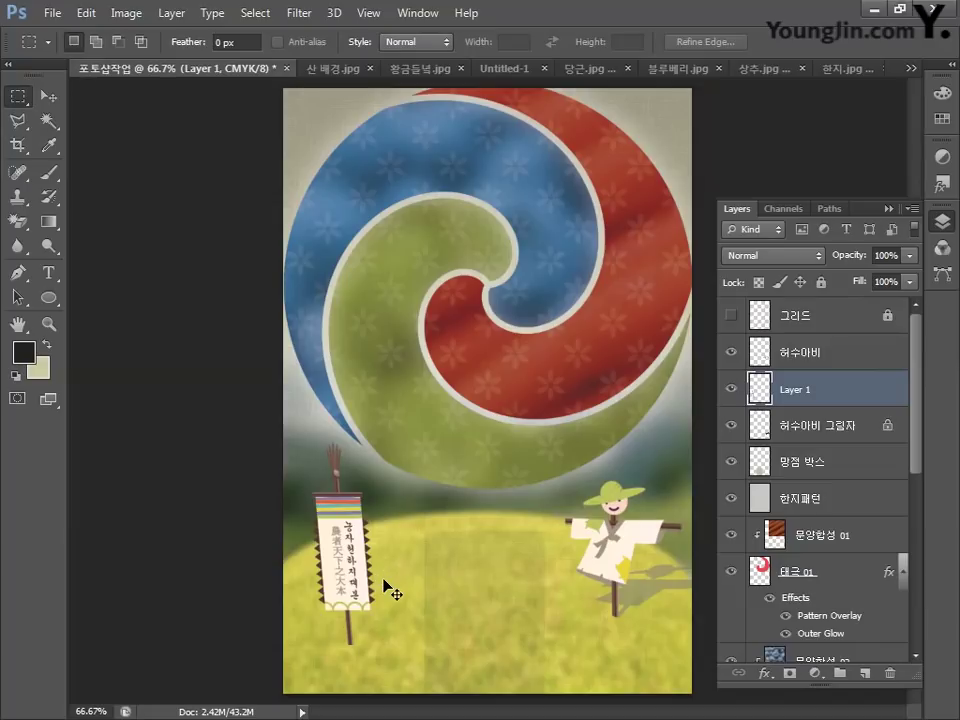
Warp the banner into a gently curved, fluttering shape and shift it slightly toward the middle of the field.
{"action": "key", "text": "ctrl+t"}
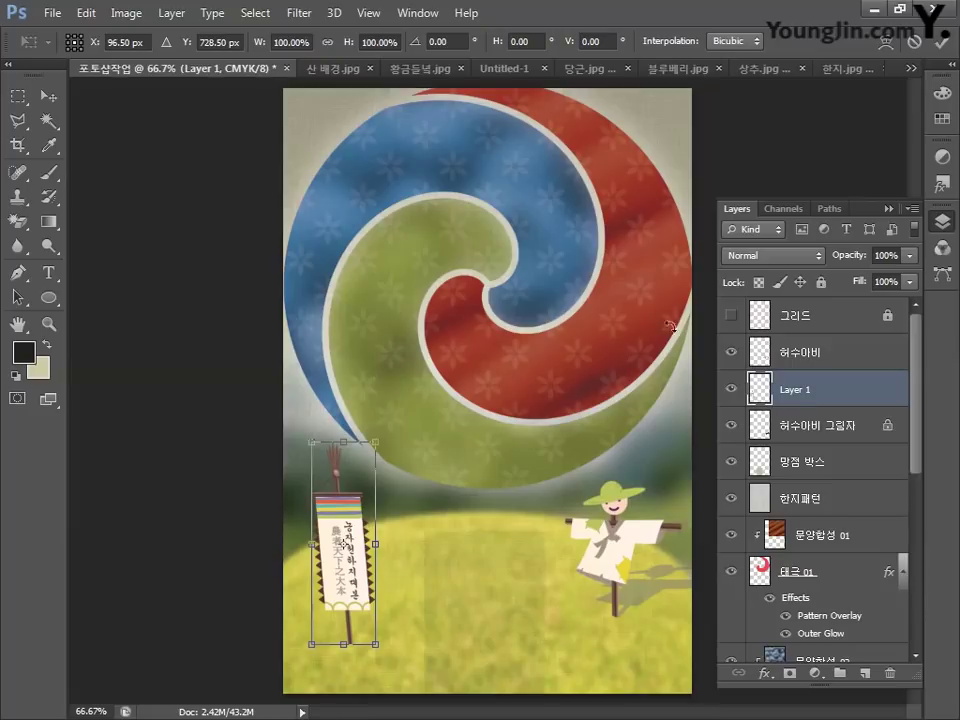
{"action": "left_click", "coordinate": [887, 44]}
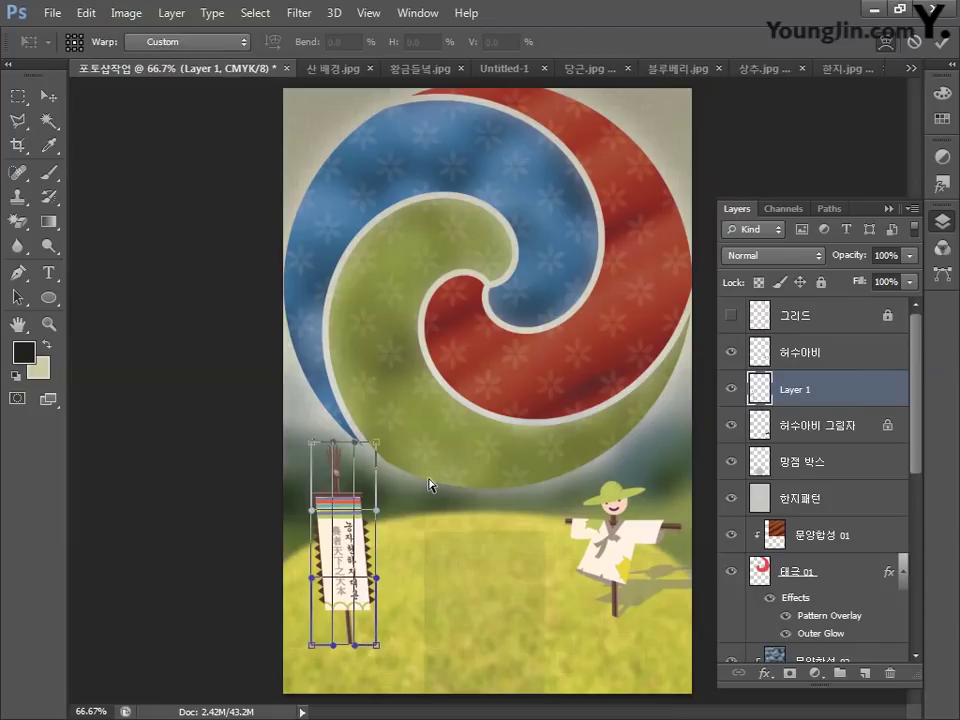
{"action": "left_click_drag", "start_coordinate": [377, 517], "coordinate": [393, 517]}
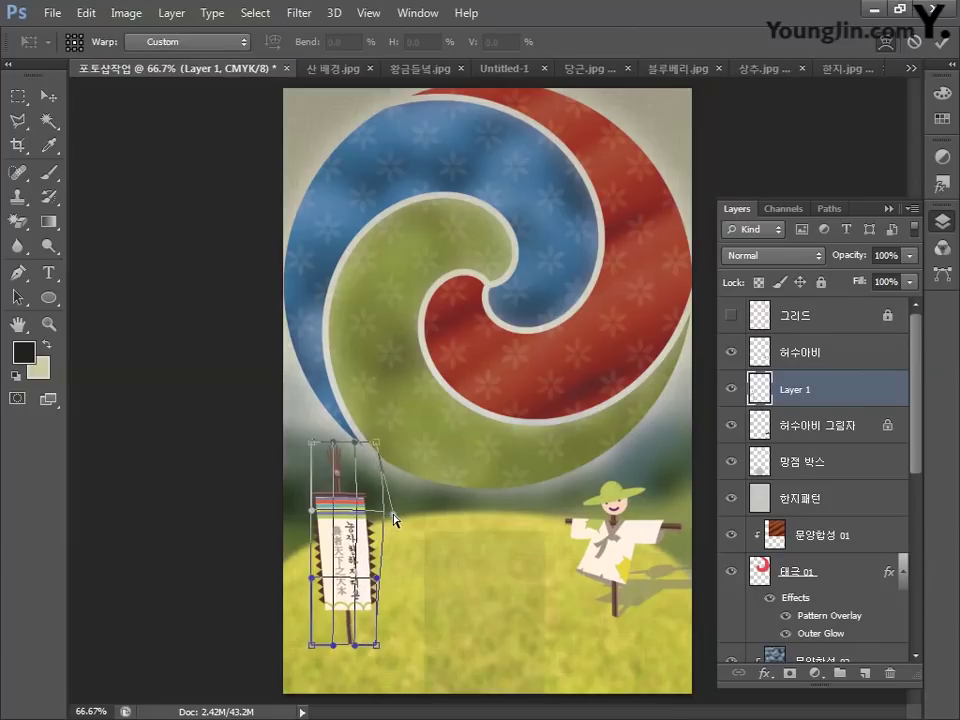
{"action": "left_click_drag", "start_coordinate": [312, 510], "coordinate": [331, 513]}
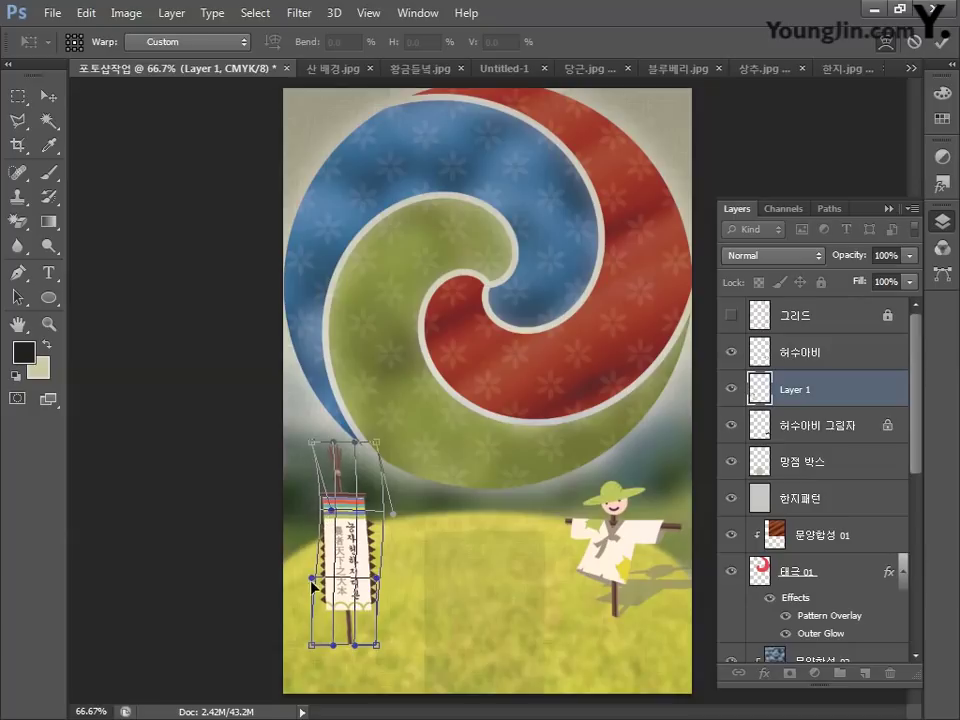
{"action": "left_click_drag", "start_coordinate": [313, 580], "coordinate": [403, 574]}
{"action": "left_click_drag", "start_coordinate": [369, 525], "coordinate": [354, 543]}
{"action": "key", "text": "Escape"}
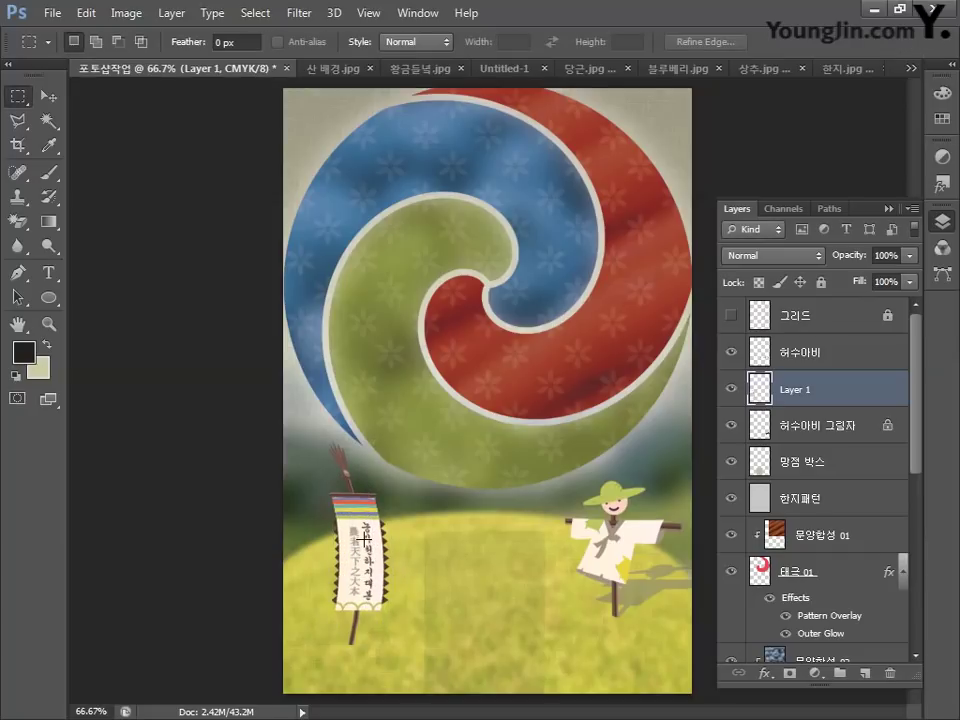
Rename the banner's Layer 1 as 깃발.
{"action": "double_click", "coordinate": [797, 390]}
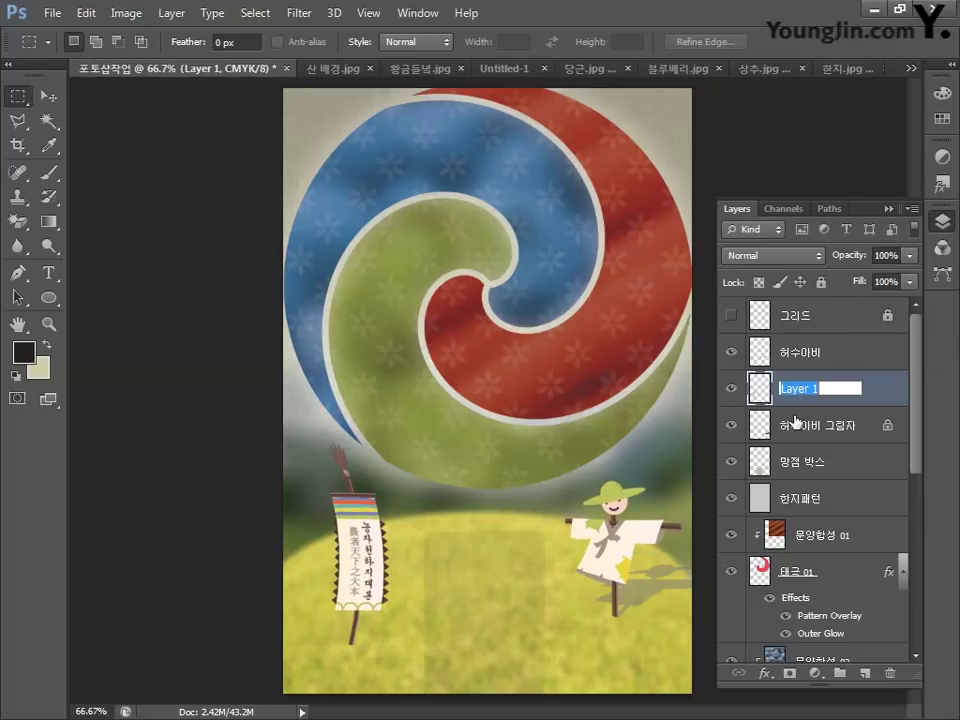
{"action": "type", "text": "깃발"}
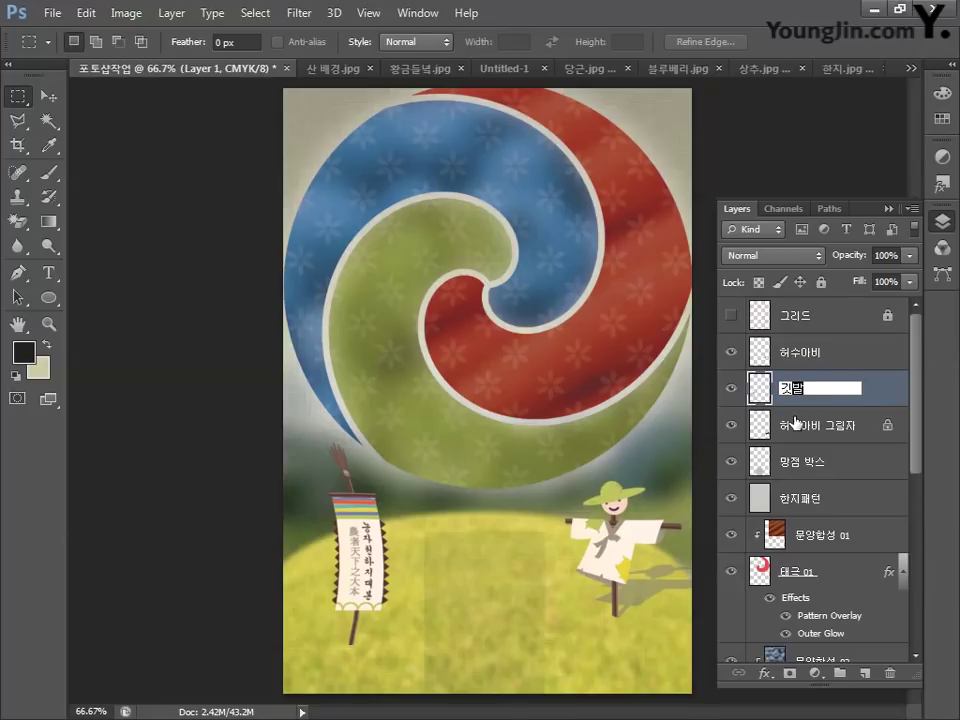
{"action": "key", "text": "Return"}
Duplicate the 깃발 layer, move the copy below the original and rename it 깃발 그림자.
{"action": "key", "text": "ctrl+j"}
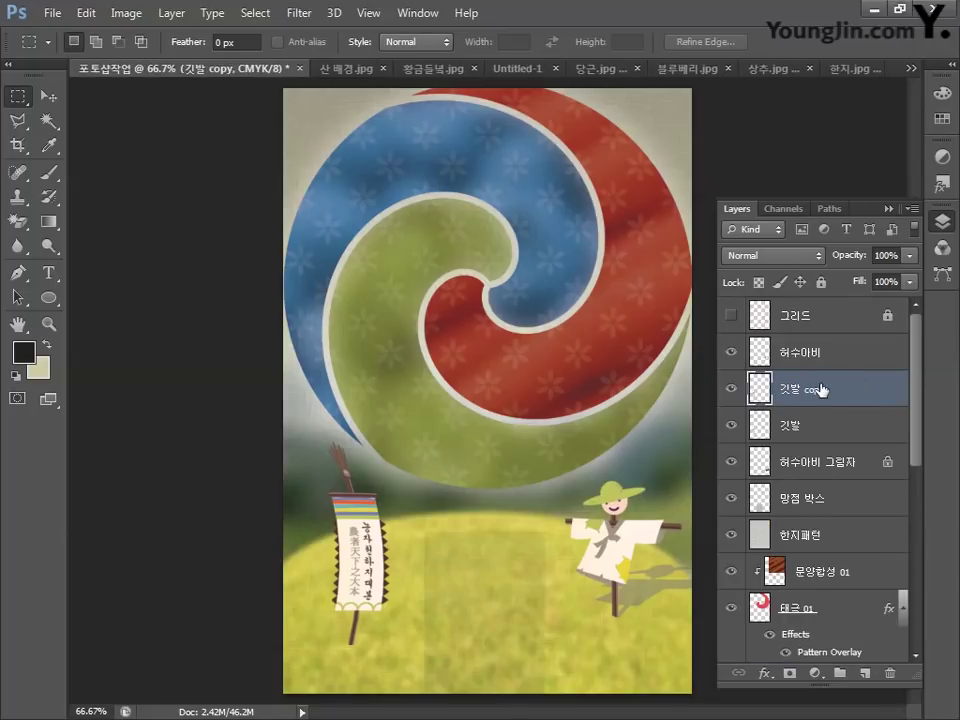
{"action": "left_click_drag", "start_coordinate": [790, 388], "coordinate": [846, 428]}
{"action": "double_click", "coordinate": [815, 426]}
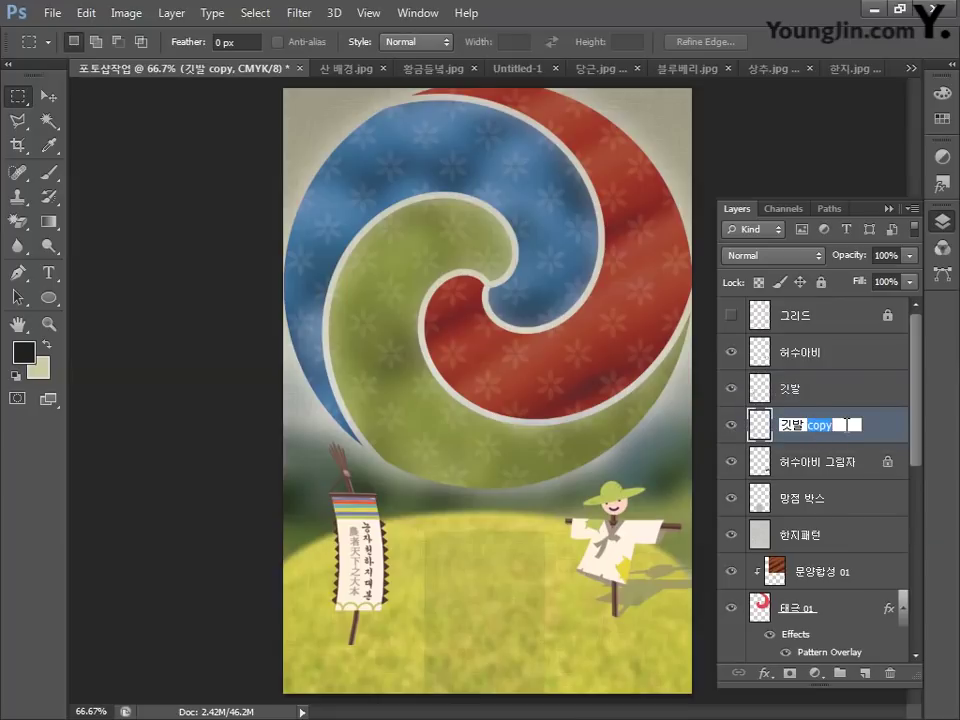
{"action": "type", "text": "그림자"}
{"action": "key", "text": "Return"}
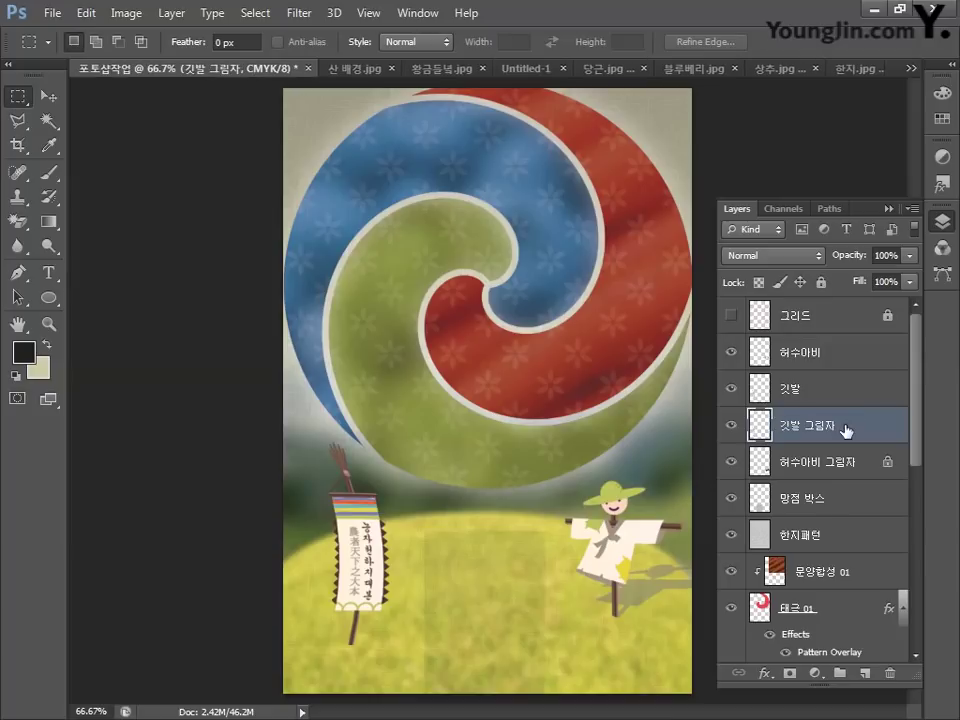
Turn the 깃발 그림자 layer into a flattened black shadow slanting left from the pole's base, with its transparent pixels locked.
{"action": "left_click", "coordinate": [760, 282]}
{"action": "key", "text": "ctrl+t"}
{"action": "left_click_drag", "start_coordinate": [359, 443], "coordinate": [291, 591]}
{"action": "key", "text": "Return"}
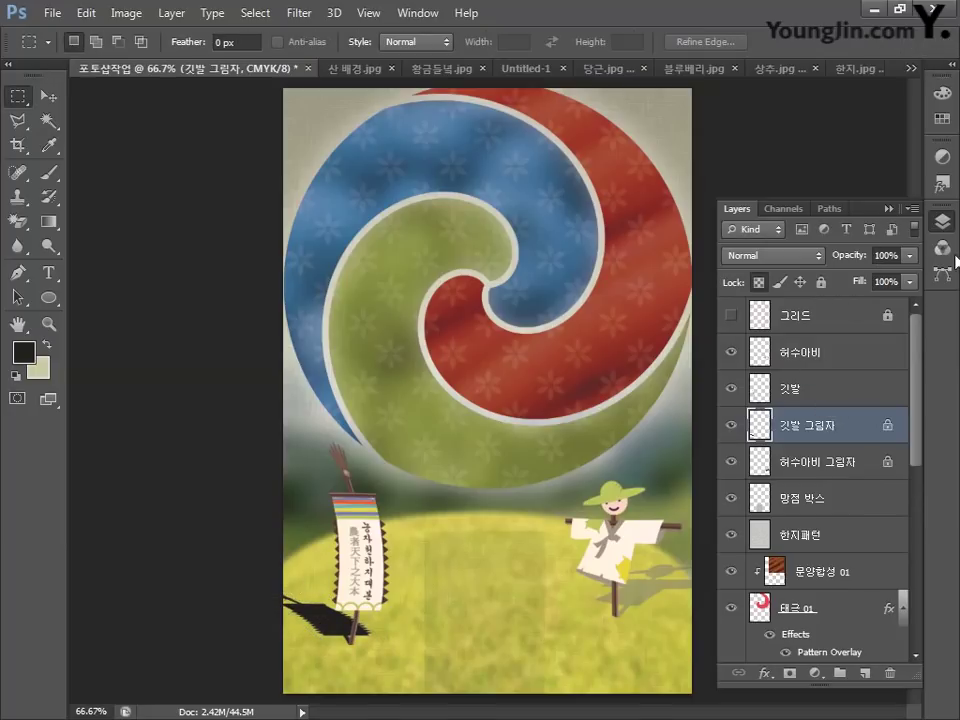
Set the opacity of the 깃발 그림자 layer to 30%.
{"action": "key", "text": "3"}
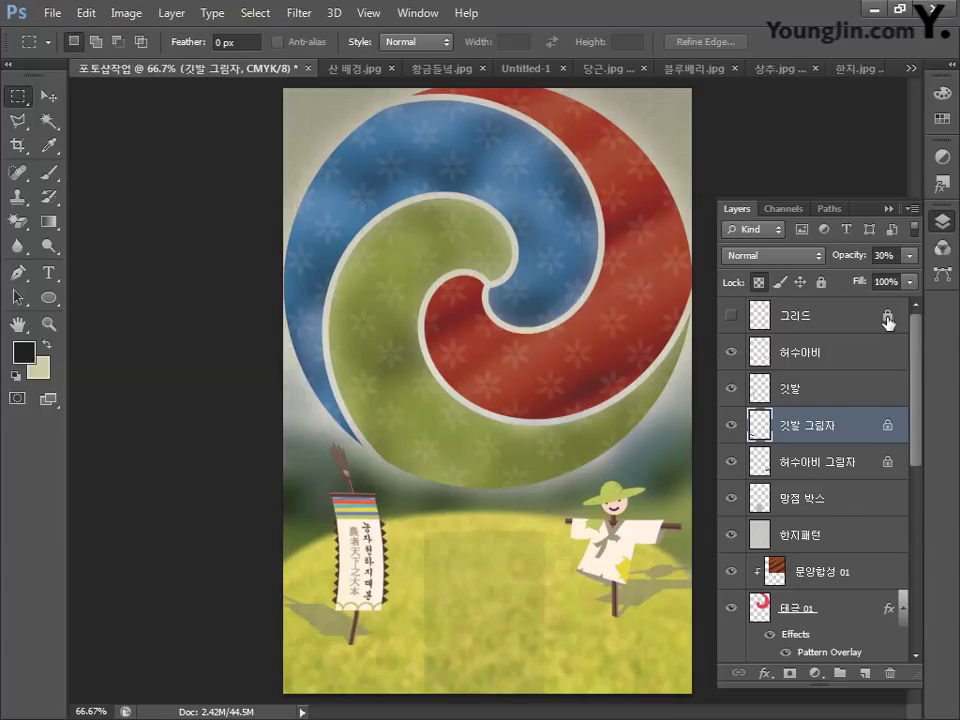
{"action": "key", "text": "Return"}
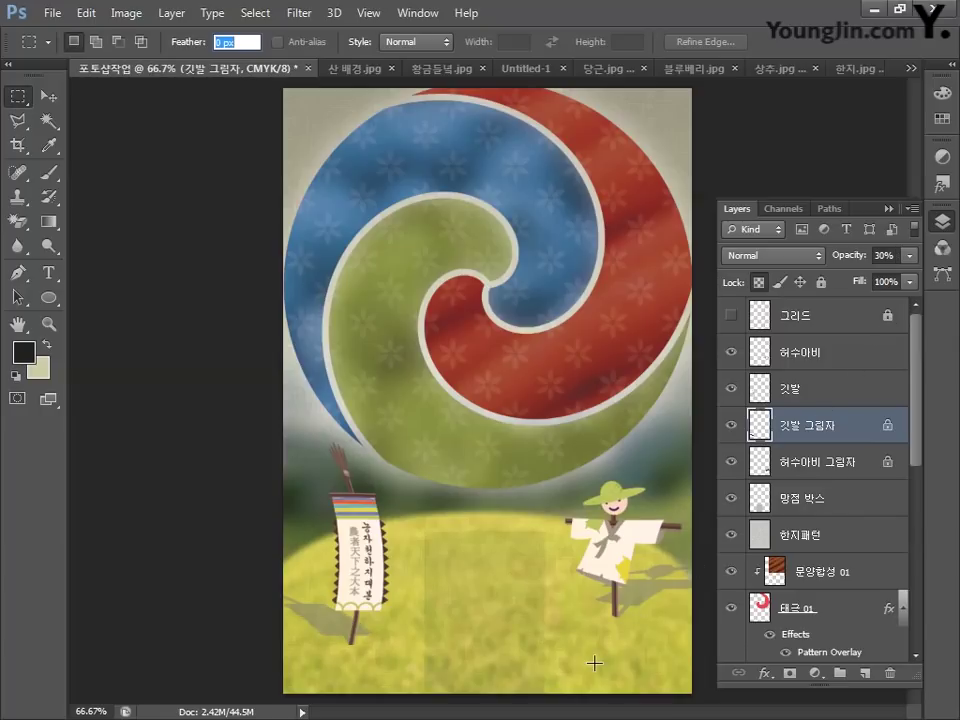
{"action": "left_click", "coordinate": [585, 620]}
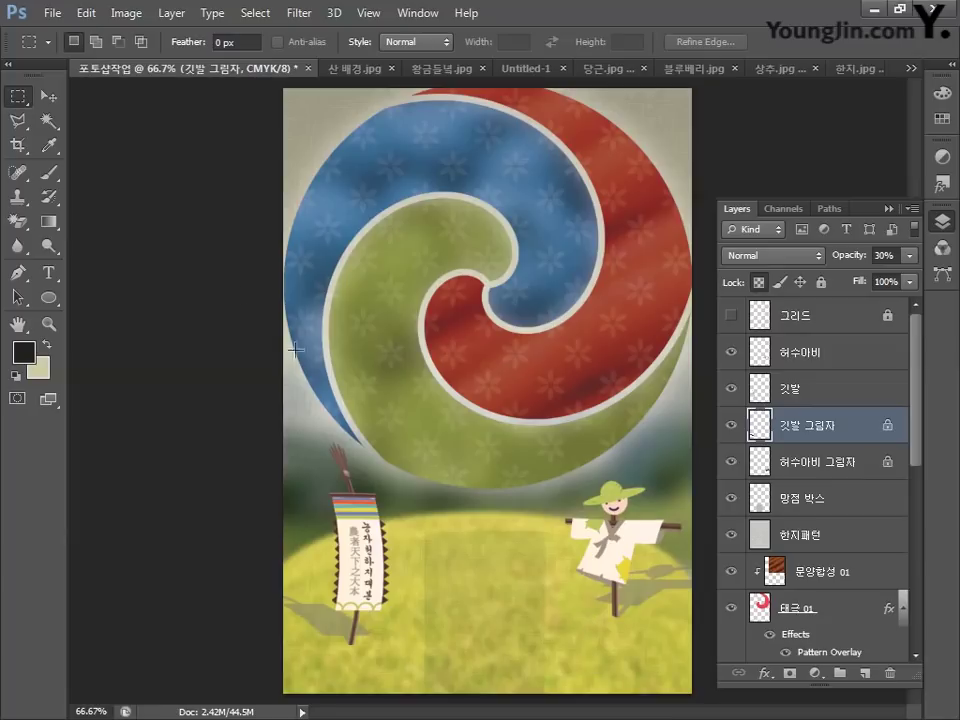
Open the 농부 image from the 제공 파일 folder and collapse the Layers panel to show the whole photo.
{"action": "left_click", "coordinate": [52, 13]}
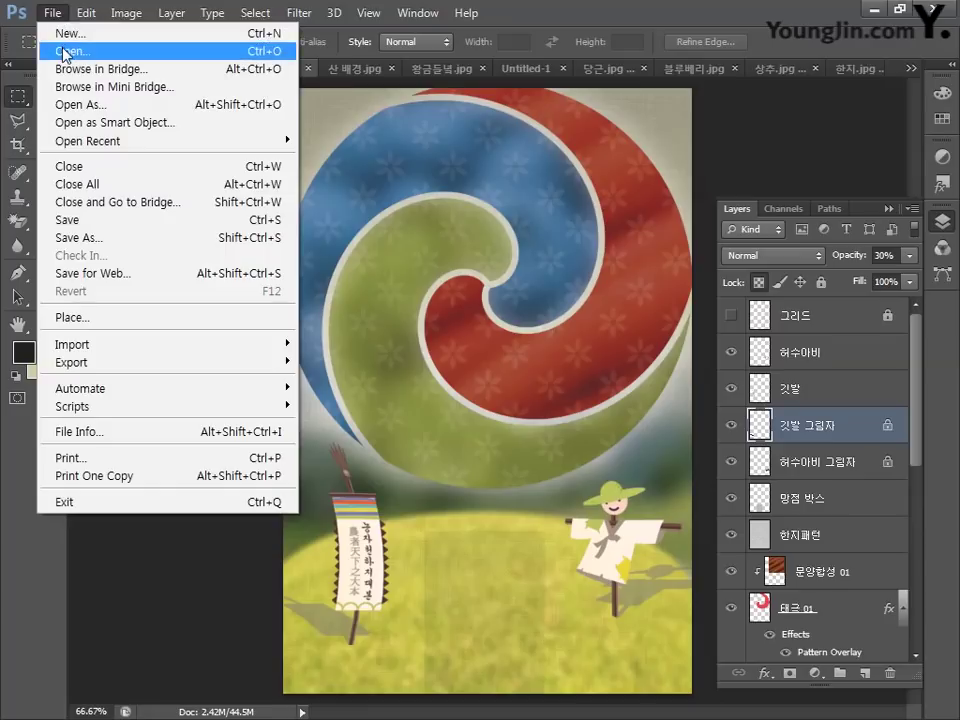
{"action": "left_click", "coordinate": [72, 51]}
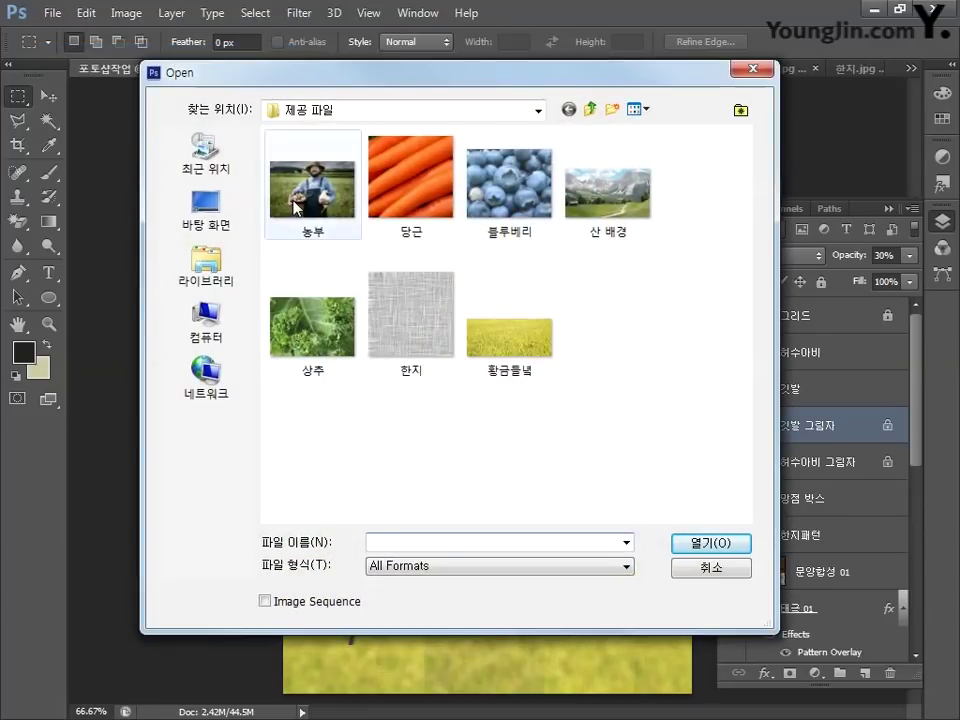
{"action": "left_click", "coordinate": [316, 222]}
{"action": "left_click", "coordinate": [701, 544]}
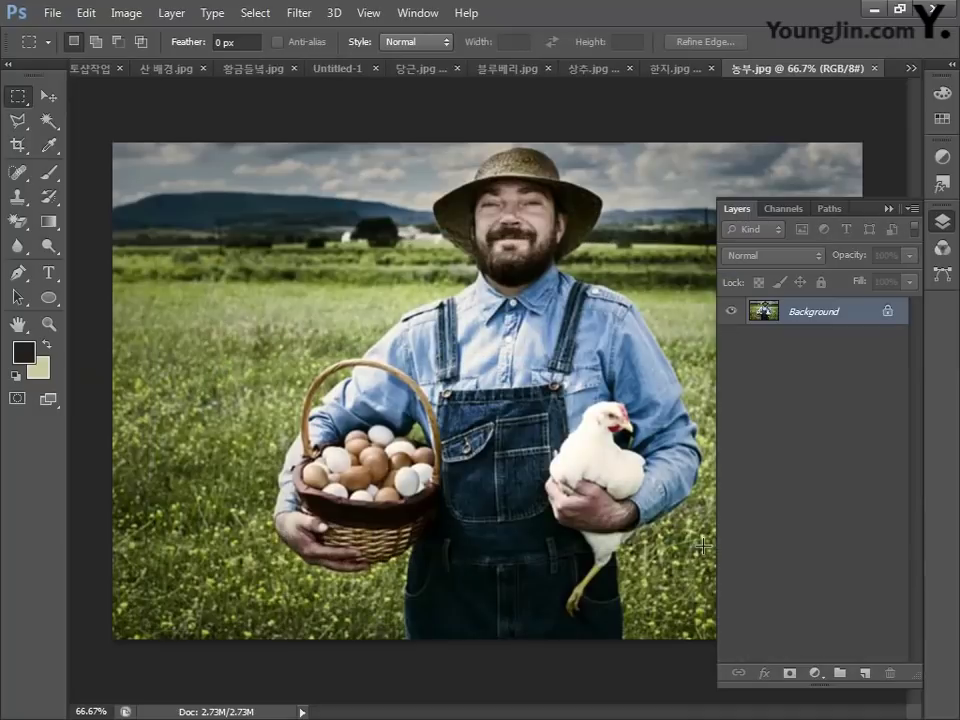
{"action": "left_click", "coordinate": [942, 221]}
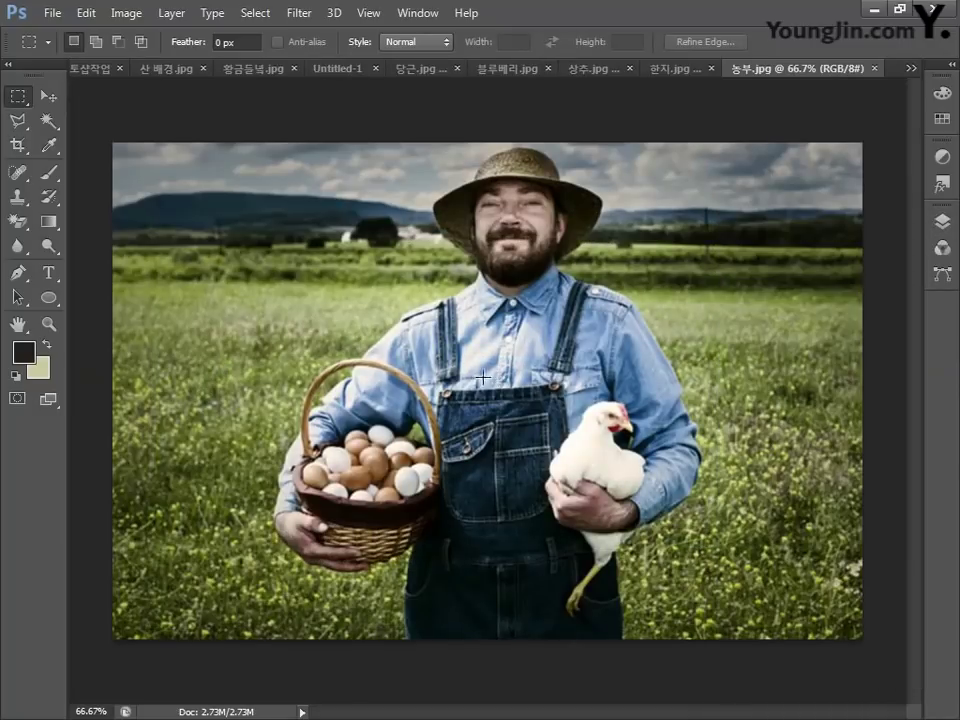
Start a Pen path at the photo's bottom edge and trace the left side of the farmer's trousers up to the basket.
{"action": "left_click", "coordinate": [17, 272]}
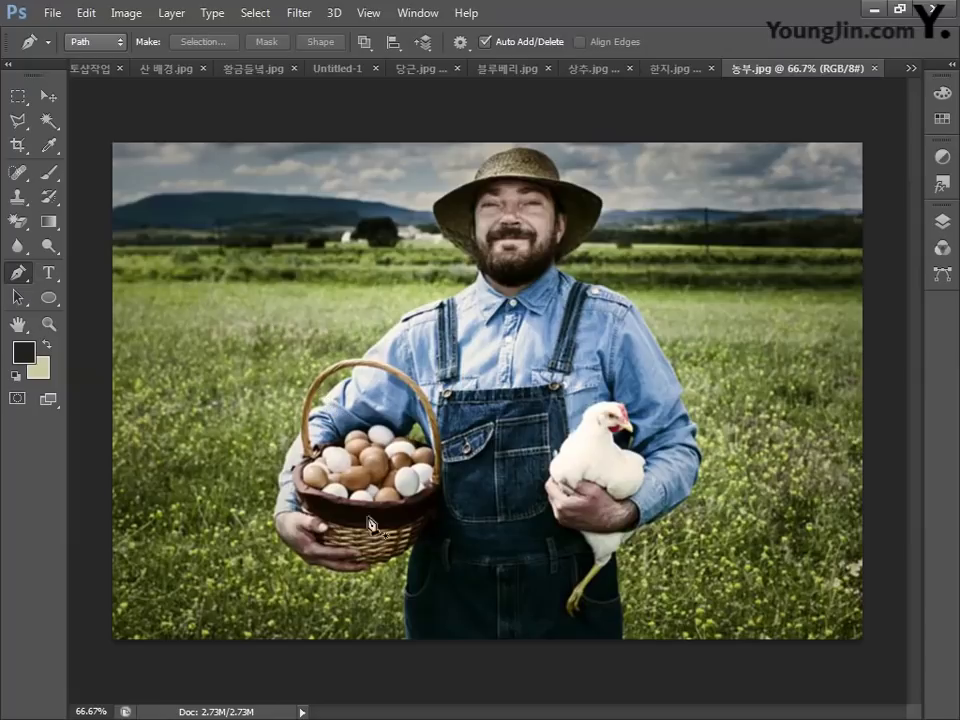
{"action": "left_click_drag", "start_coordinate": [406, 639], "coordinate": [407, 571]}
{"action": "key", "text": "ctrl+plus"}
{"action": "key", "text": "ctrl+plus"}
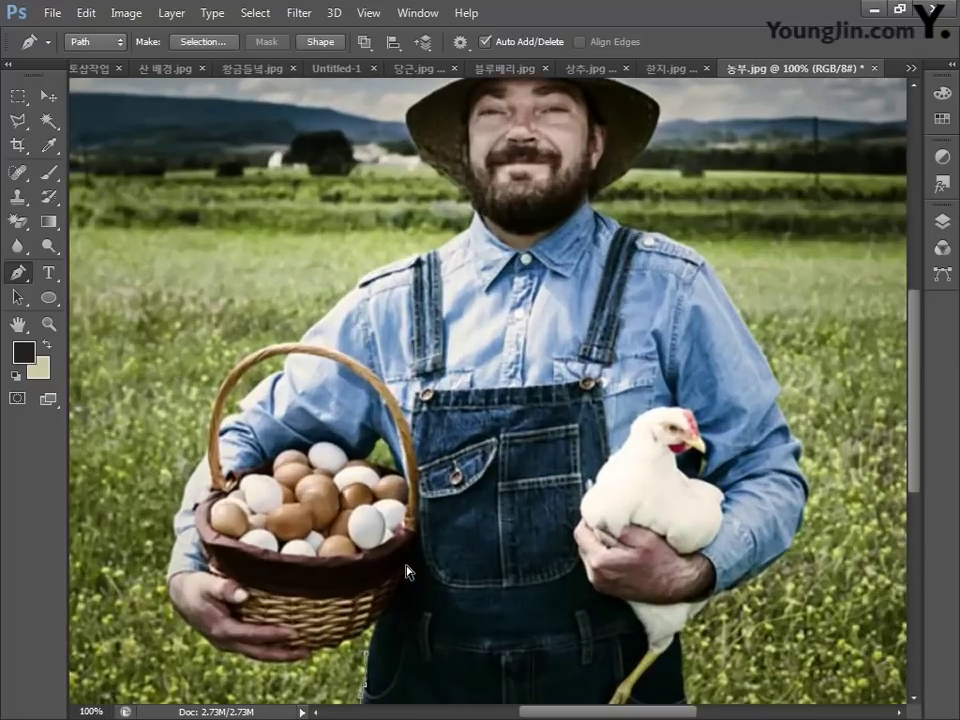
{"action": "left_click_drag", "start_coordinate": [414, 564], "coordinate": [463, 416]}
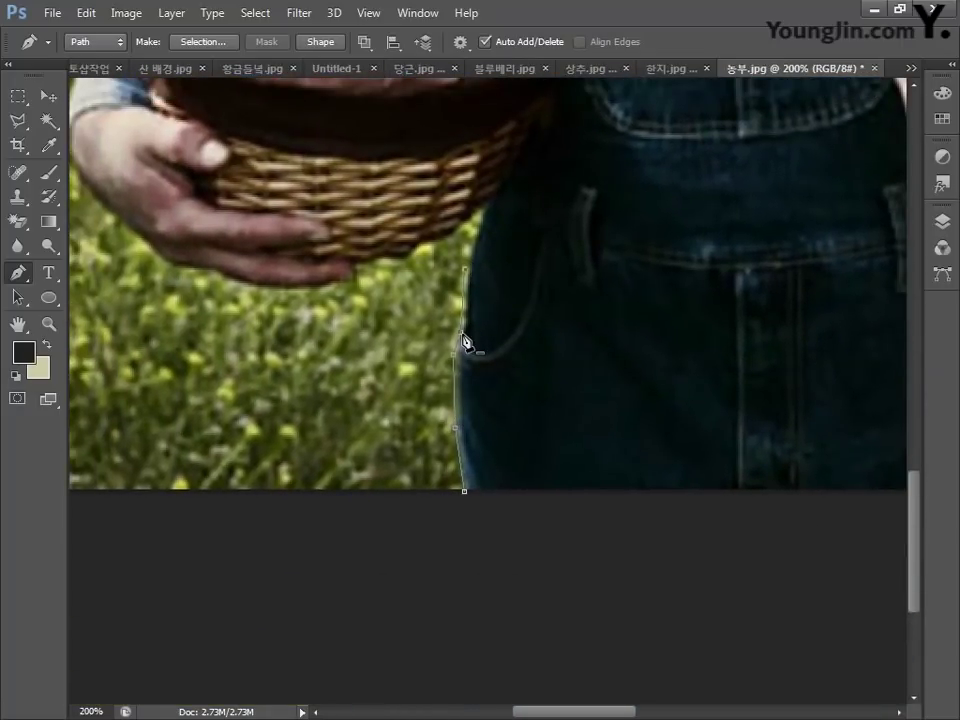
{"action": "left_click", "coordinate": [480, 234]}
{"action": "left_click", "coordinate": [490, 201]}
Continue the path along the underside of the wicker basket and the hand supporting it.
{"action": "left_click", "coordinate": [453, 229]}
{"action": "left_click", "coordinate": [395, 257]}
{"action": "left_click", "coordinate": [355, 265]}
{"action": "left_click", "coordinate": [328, 284]}
{"action": "left_click", "coordinate": [292, 288]}
{"action": "left_click", "coordinate": [173, 264]}
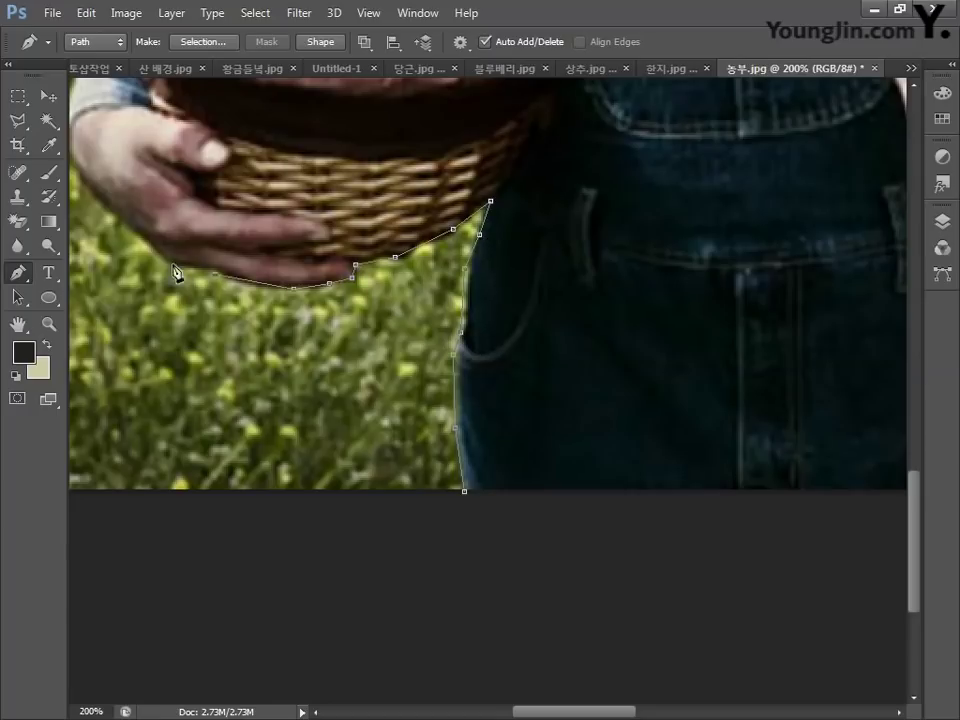
{"action": "left_click", "coordinate": [130, 214]}
Extend the path up the outer edge of the basket-holding hand, cuff and sleeve to the basket handle.
{"action": "left_click_drag", "start_coordinate": [218, 196], "coordinate": [574, 435]}
{"action": "left_click", "coordinate": [441, 423]}
{"action": "left_click", "coordinate": [428, 305]}
{"action": "left_click", "coordinate": [439, 278]}
{"action": "left_click", "coordinate": [435, 252]}
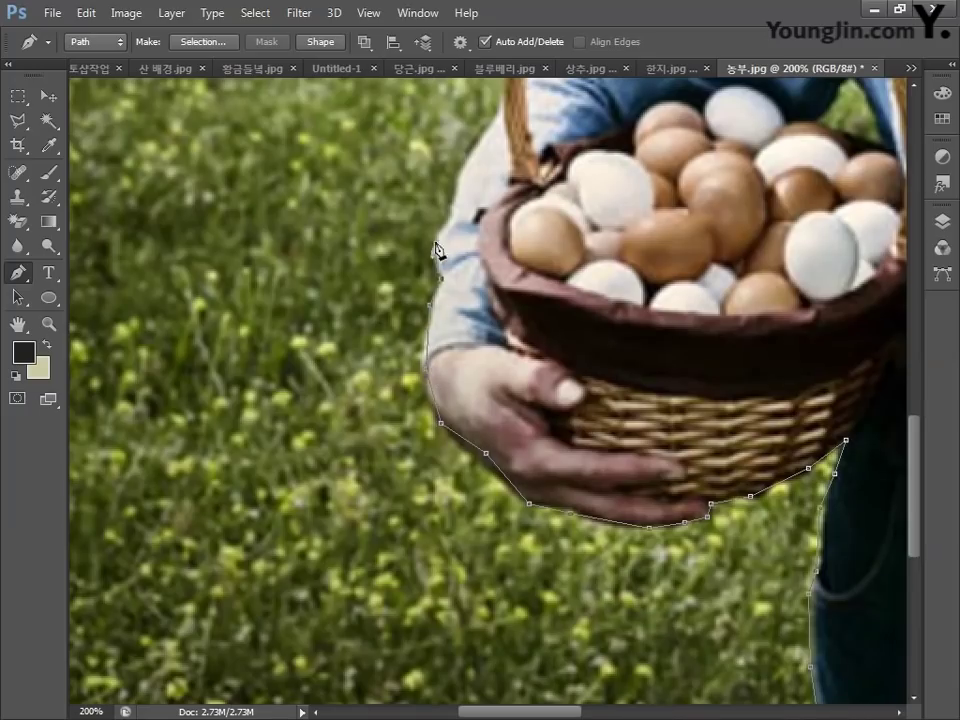
{"action": "left_click", "coordinate": [444, 223]}
{"action": "left_click", "coordinate": [456, 173]}
{"action": "left_click", "coordinate": [499, 110]}
Trace the path around the outer curve of the basket handle up to its top.
{"action": "left_click_drag", "start_coordinate": [499, 110], "coordinate": [456, 385]}
{"action": "left_click", "coordinate": [456, 279]}
{"action": "left_click", "coordinate": [502, 222]}
{"action": "left_click", "coordinate": [555, 194]}
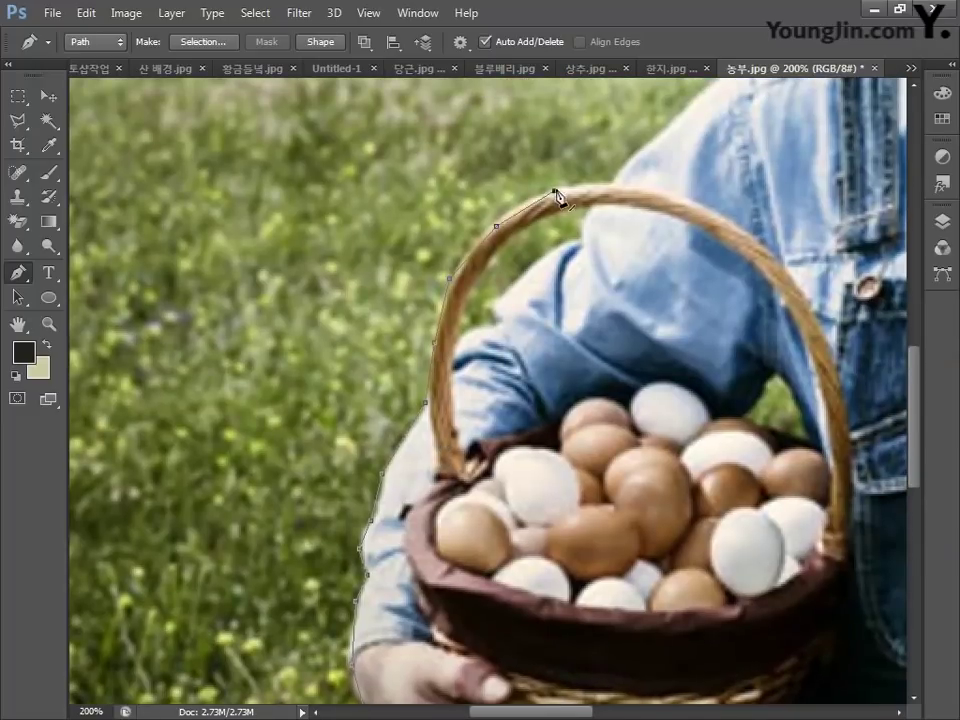
Continue the path from the basket handle over the upper arm and shoulder to the collar below the hat.
{"action": "left_click_drag", "start_coordinate": [553, 197], "coordinate": [315, 455]}
{"action": "left_click", "coordinate": [383, 442]}
{"action": "left_click", "coordinate": [426, 387]}
{"action": "left_click", "coordinate": [498, 326]}
{"action": "left_click", "coordinate": [564, 282]}
{"action": "left_click", "coordinate": [610, 263]}
{"action": "left_click", "coordinate": [656, 256]}
{"action": "left_click", "coordinate": [718, 213]}
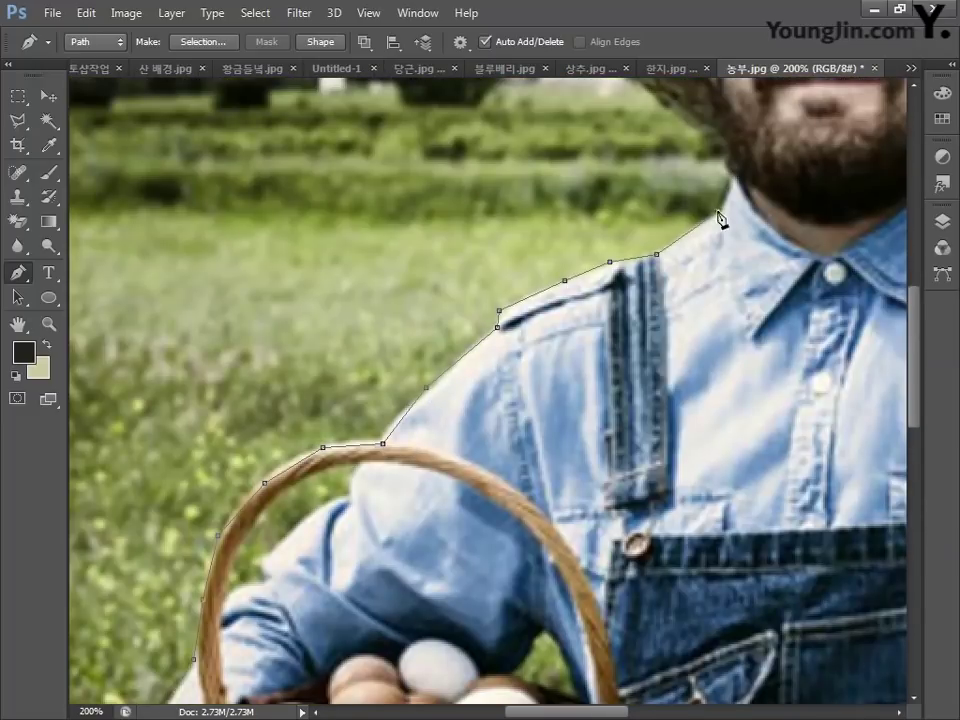
{"action": "left_click", "coordinate": [731, 165]}
Trace the path past the beard and around the left brim of the straw hat to the base of its crown.
{"action": "left_click_drag", "start_coordinate": [731, 168], "coordinate": [535, 430]}
{"action": "left_click", "coordinate": [524, 399]}
{"action": "left_click", "coordinate": [482, 370]}
{"action": "left_click", "coordinate": [428, 323]}
{"action": "left_click", "coordinate": [401, 285]}
{"action": "left_click", "coordinate": [393, 244]}
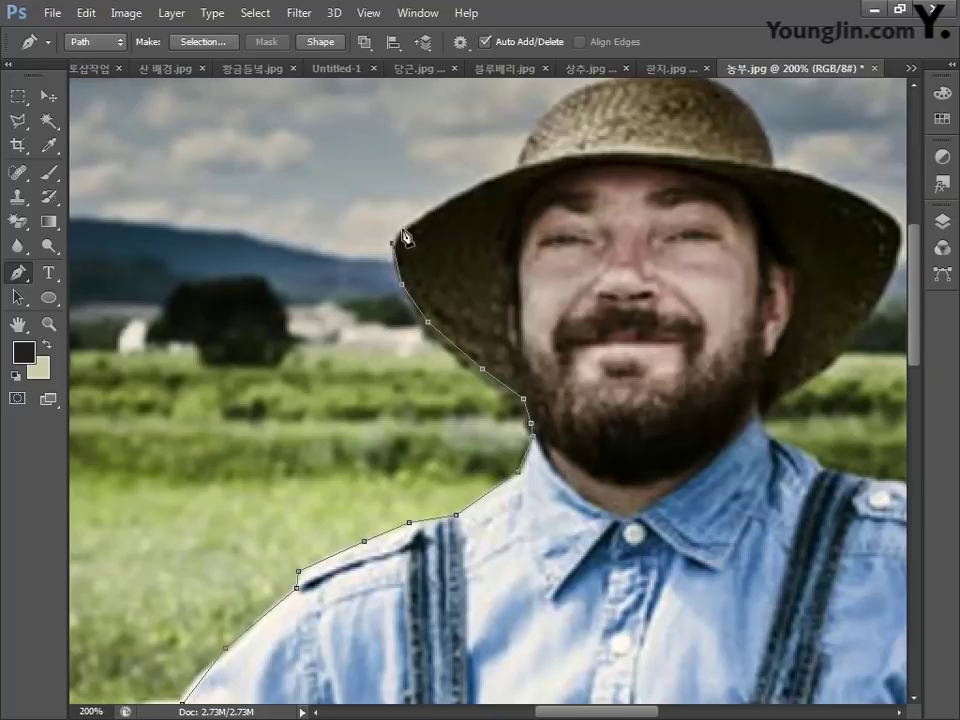
{"action": "left_click", "coordinate": [404, 230]}
{"action": "left_click", "coordinate": [470, 189]}
{"action": "left_click", "coordinate": [527, 142]}
Trace the path over the crown of the straw hat from its left base to its right base.
{"action": "left_click_drag", "start_coordinate": [509, 167], "coordinate": [263, 543]}
{"action": "left_click", "coordinate": [295, 496]}
{"action": "left_click", "coordinate": [333, 466]}
{"action": "left_click", "coordinate": [402, 448]}
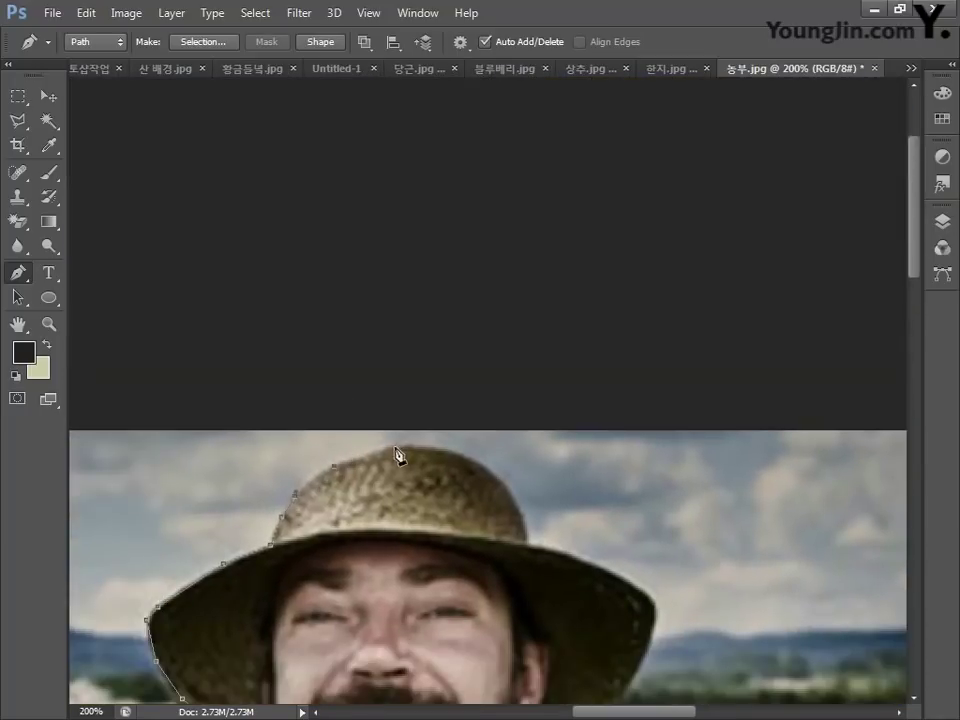
{"action": "left_click", "coordinate": [458, 454]}
{"action": "left_click", "coordinate": [503, 482]}
{"action": "left_click", "coordinate": [523, 514]}
{"action": "left_click", "coordinate": [530, 537]}
Continue the path around the right brim of the hat and back to the farmer's neck.
{"action": "left_click_drag", "start_coordinate": [535, 553], "coordinate": [478, 319]}
{"action": "left_click", "coordinate": [537, 333]}
{"action": "left_click", "coordinate": [567, 347]}
{"action": "left_click", "coordinate": [597, 375]}
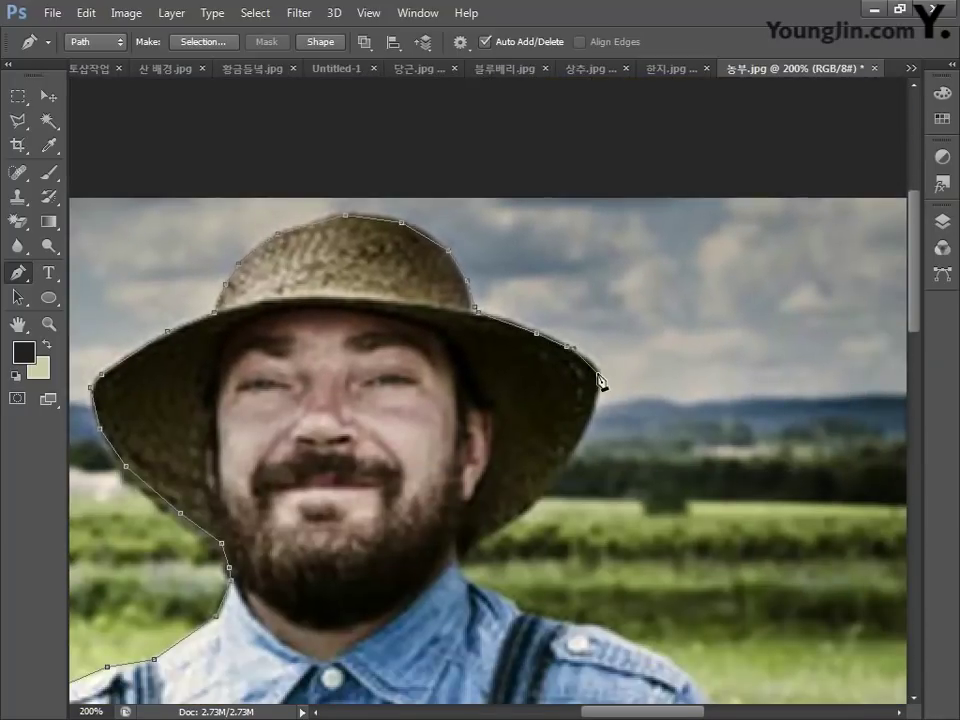
{"action": "left_click", "coordinate": [596, 398]}
{"action": "left_click", "coordinate": [559, 473]}
{"action": "left_click", "coordinate": [514, 522]}
{"action": "left_click", "coordinate": [459, 553]}
Extend the path from the neck along the collar, overall strap and shoulder above the chicken.
{"action": "left_click", "coordinate": [486, 592]}
{"action": "left_click", "coordinate": [523, 616]}
{"action": "left_click", "coordinate": [596, 628]}
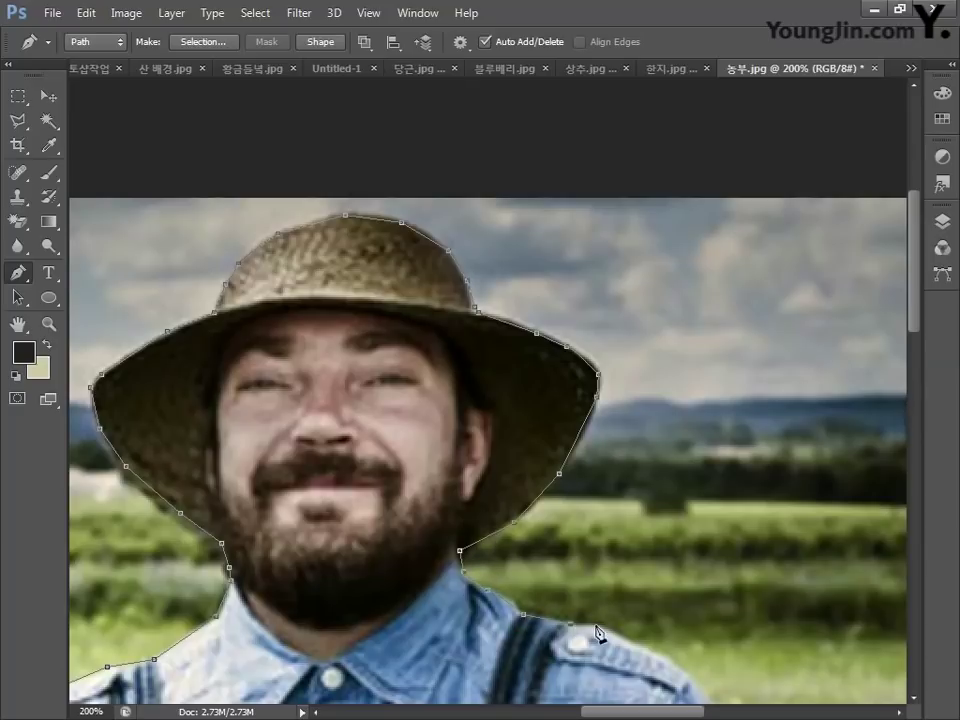
{"action": "left_click_drag", "start_coordinate": [600, 636], "coordinate": [548, 366]}
{"action": "left_click", "coordinate": [570, 371]}
{"action": "left_click", "coordinate": [615, 394]}
{"action": "left_click", "coordinate": [647, 417]}
Trace the path down the outer edge of the chicken-side upper arm to the sleeve folds at the elbow.
{"action": "left_click_drag", "start_coordinate": [700, 517], "coordinate": [620, 319]}
{"action": "left_click", "coordinate": [627, 322]}
{"action": "left_click", "coordinate": [655, 375]}
{"action": "left_click", "coordinate": [704, 459]}
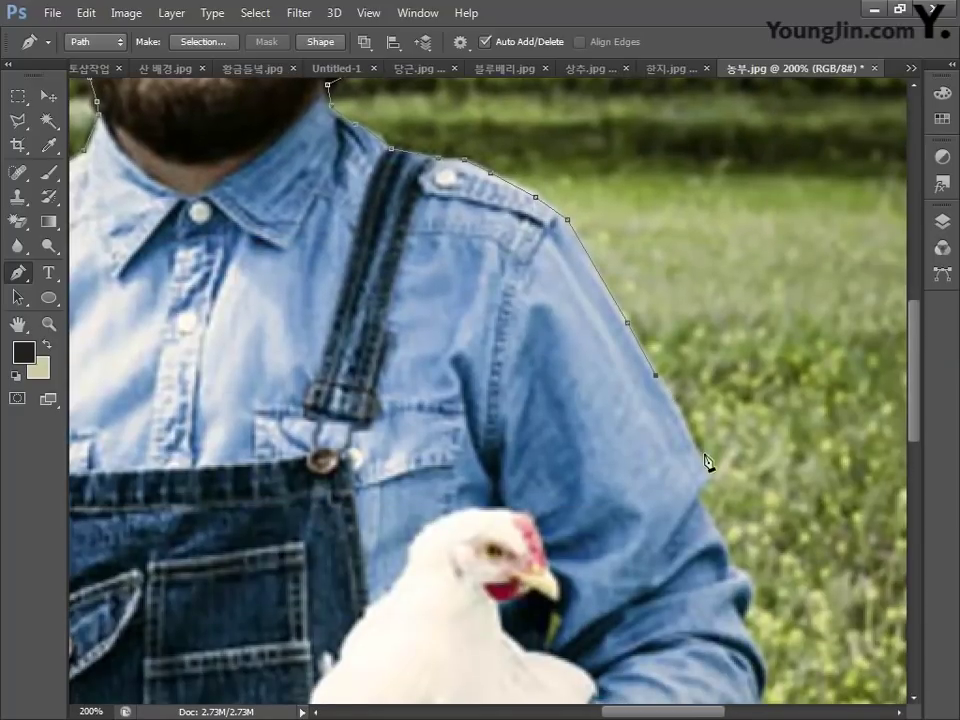
{"action": "left_click", "coordinate": [709, 478]}
{"action": "left_click", "coordinate": [696, 497]}
{"action": "left_click", "coordinate": [721, 537]}
{"action": "left_click", "coordinate": [731, 571]}
{"action": "left_click", "coordinate": [745, 577]}
{"action": "left_click", "coordinate": [741, 617]}
Continue the path around the elbow and under the forearm to the chicken's body.
{"action": "left_click_drag", "start_coordinate": [741, 620], "coordinate": [611, 375]}
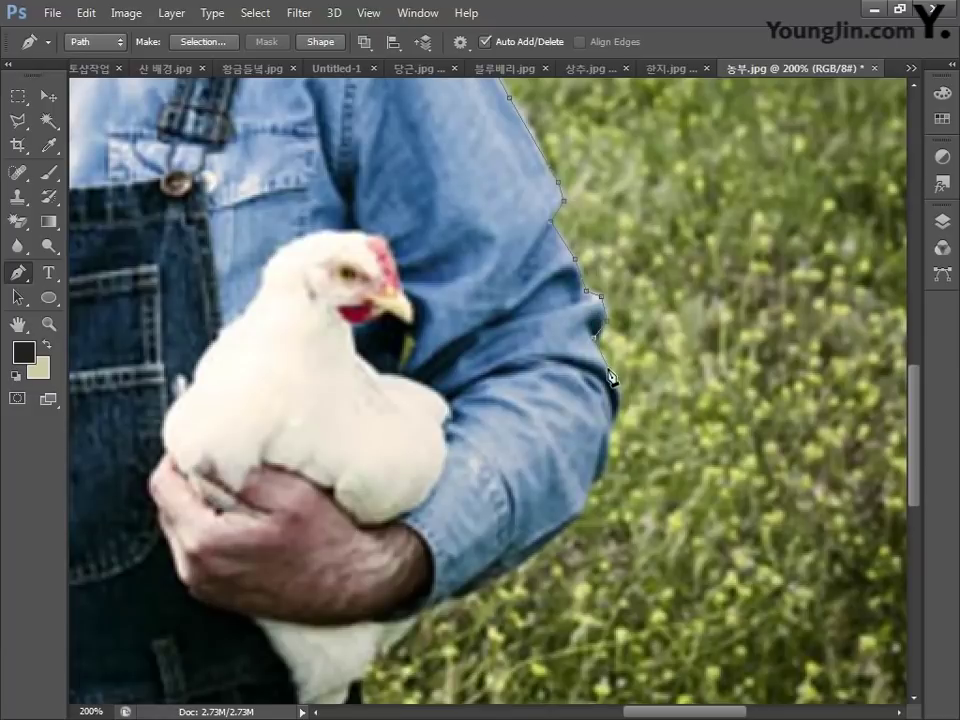
{"action": "left_click", "coordinate": [608, 371]}
{"action": "left_click", "coordinate": [619, 411]}
{"action": "left_click", "coordinate": [609, 440]}
{"action": "left_click", "coordinate": [586, 512]}
{"action": "left_click", "coordinate": [541, 551]}
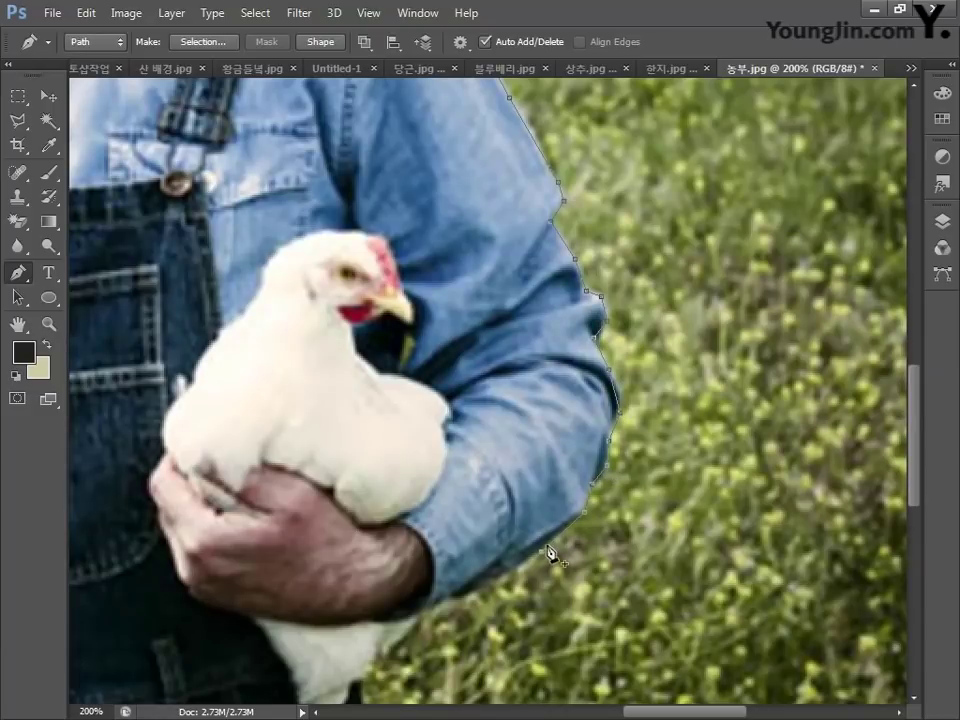
{"action": "left_click", "coordinate": [481, 588]}
{"action": "left_click", "coordinate": [436, 606]}
{"action": "left_click", "coordinate": [390, 621]}
Trace past the chicken's tail and down the right trouser edge, closing the path at its starting point.
{"action": "left_click_drag", "start_coordinate": [450, 590], "coordinate": [529, 321]}
{"action": "left_click", "coordinate": [448, 506]}
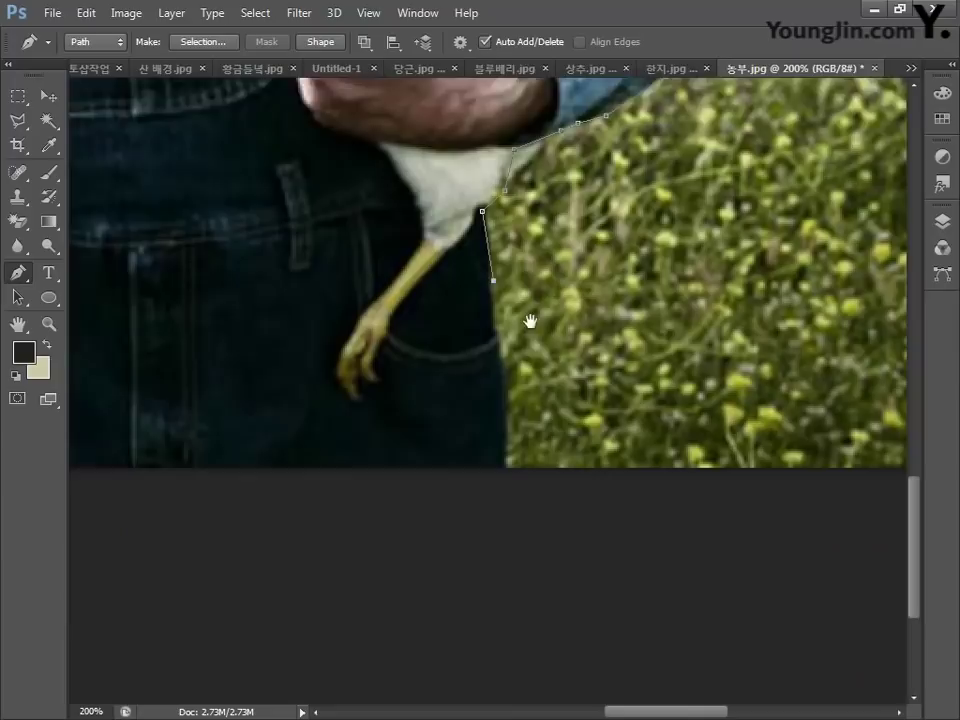
{"action": "left_click", "coordinate": [496, 310]}
{"action": "left_click", "coordinate": [503, 375]}
{"action": "left_click", "coordinate": [503, 410]}
{"action": "left_click", "coordinate": [494, 445]}
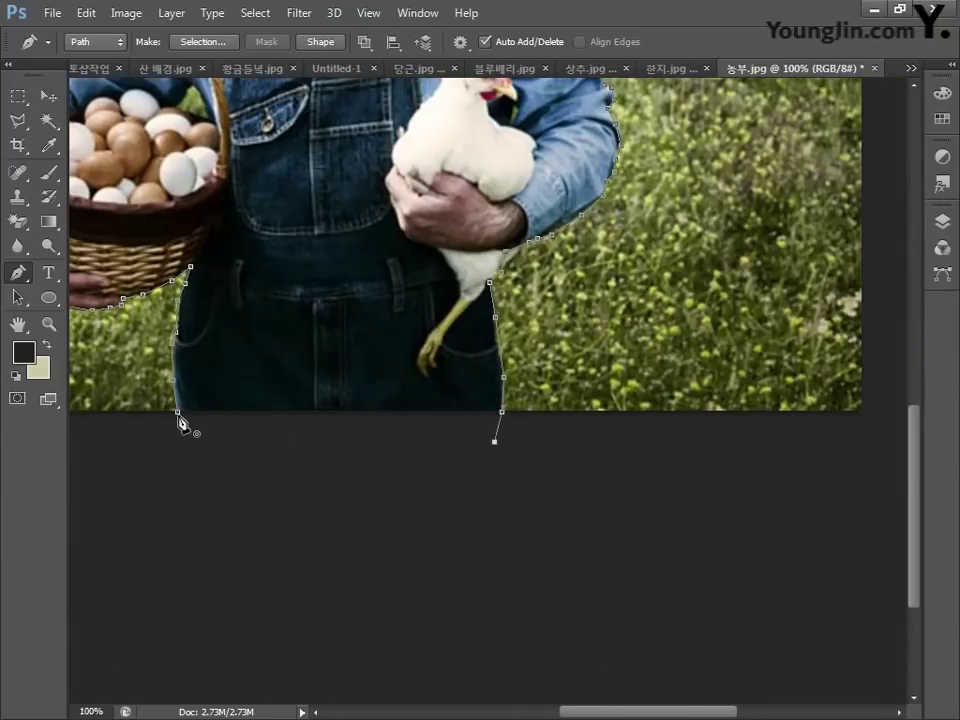
{"action": "left_click", "coordinate": [178, 410]}
{"action": "key", "text": "ctrl+minus"}
{"action": "key", "text": "ctrl+minus"}
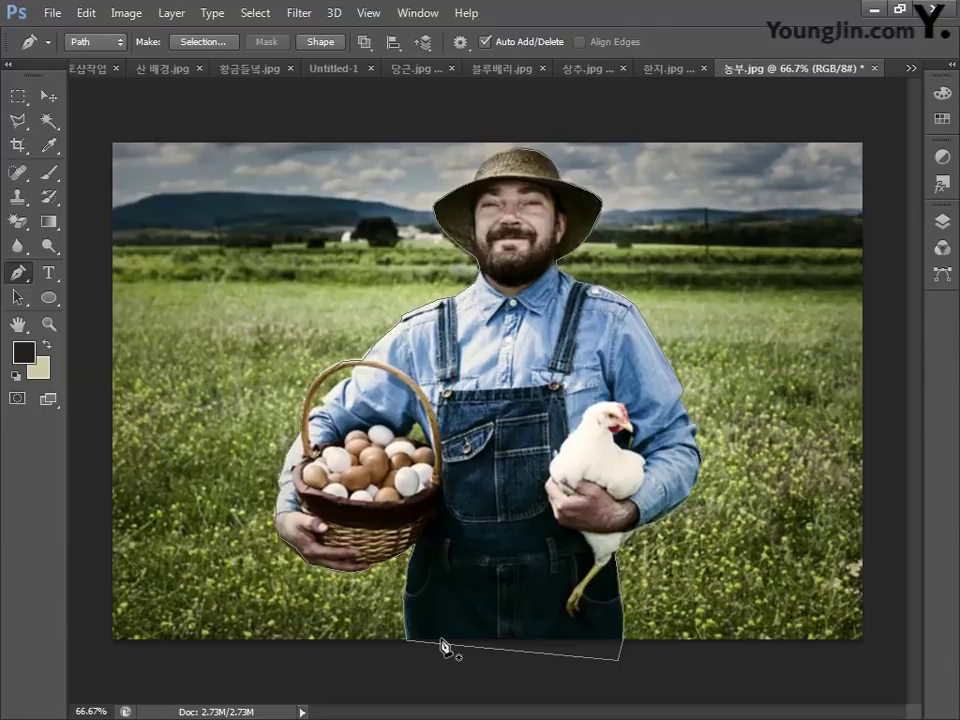
Convert the farmer path to a selection and subtract the grass gap between the basket handle and his body.
{"action": "key", "text": "ctrl+Return"}
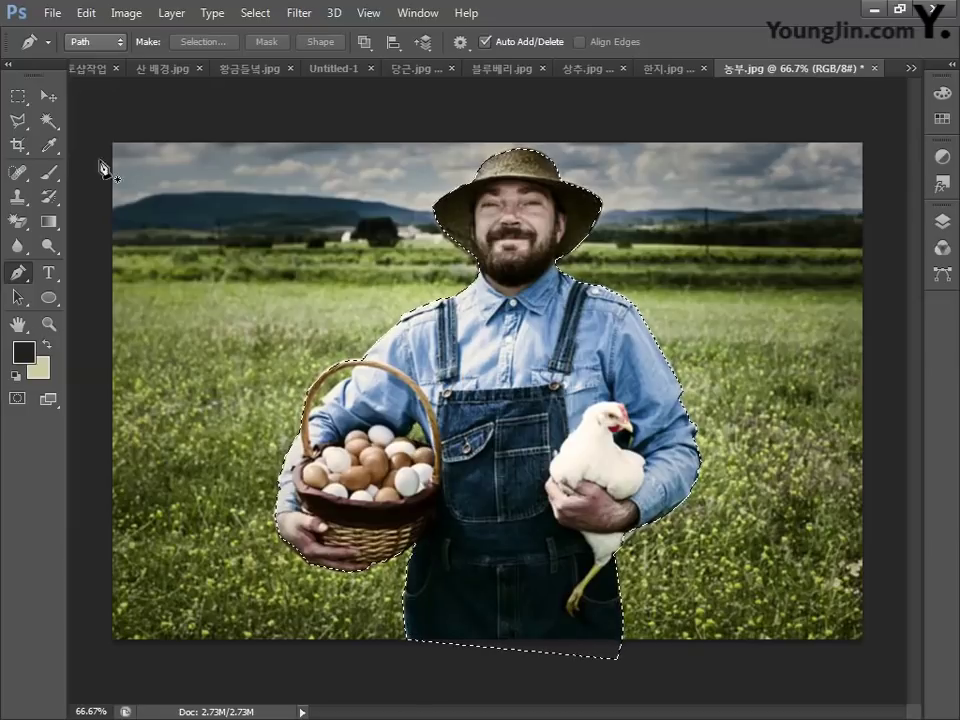
{"action": "key", "text": "l"}
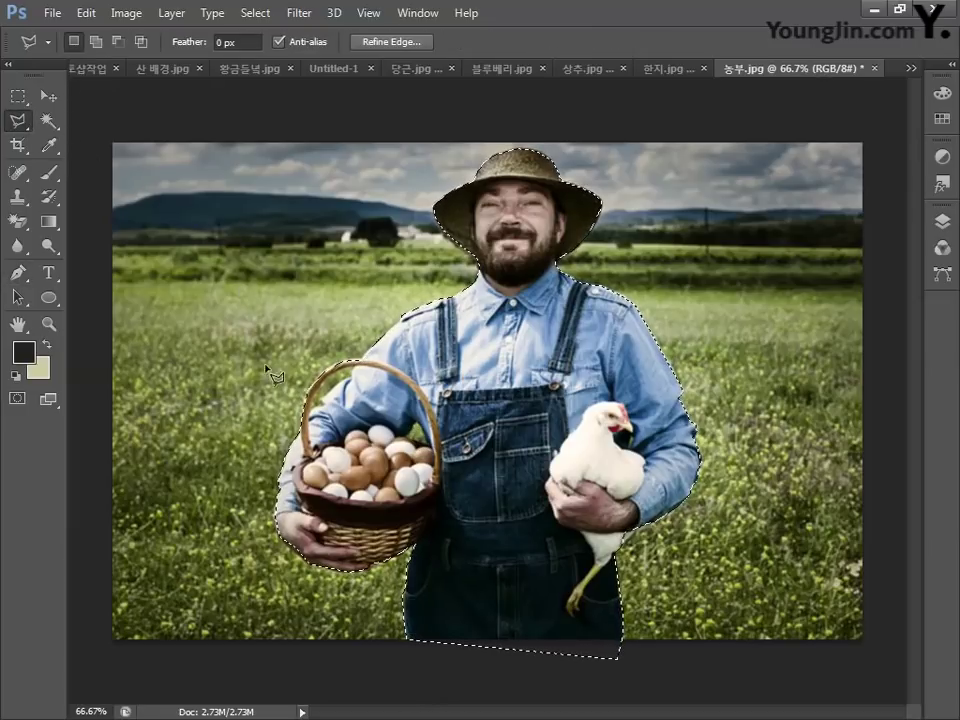
{"action": "key", "text": "alt"}
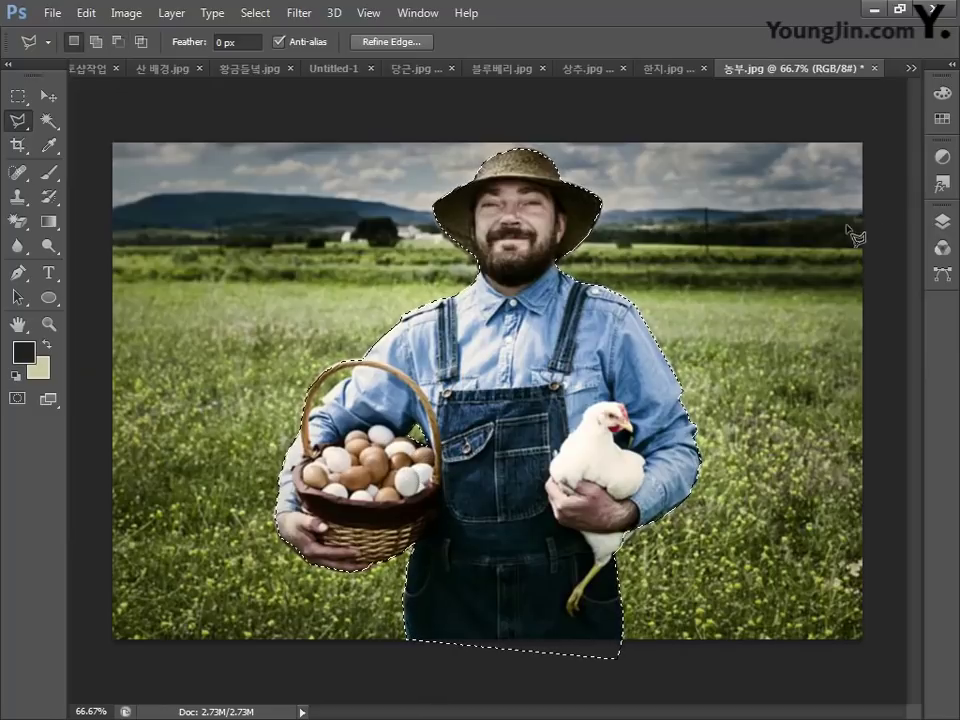
Copy the selected farmer to a new layer and hide the Background layer.
{"action": "left_click", "coordinate": [941, 221]}
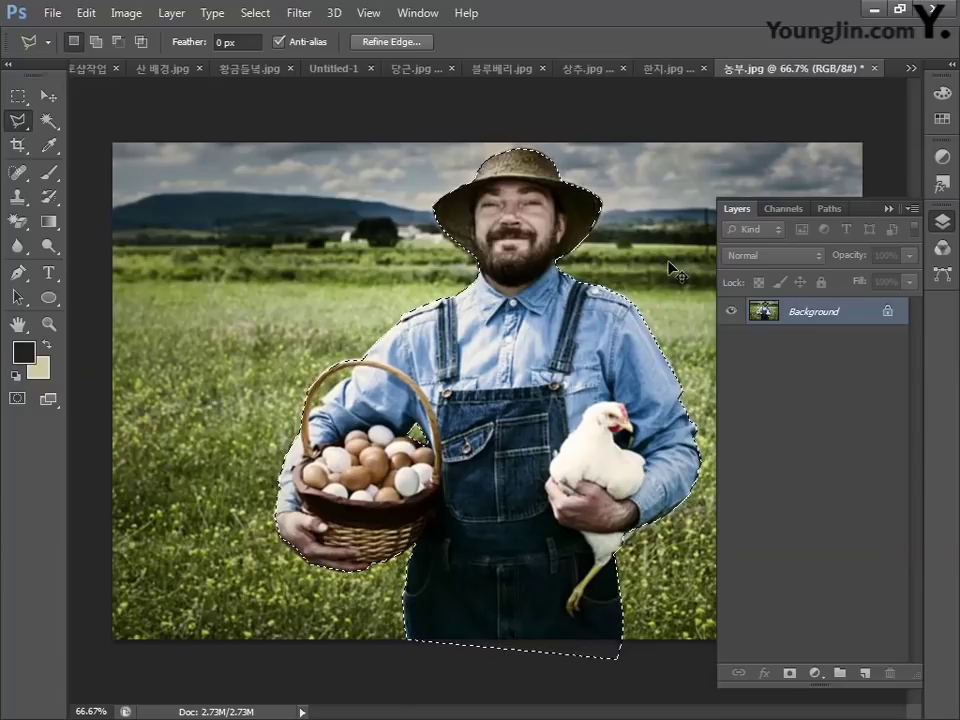
{"action": "key", "text": "ctrl+j"}
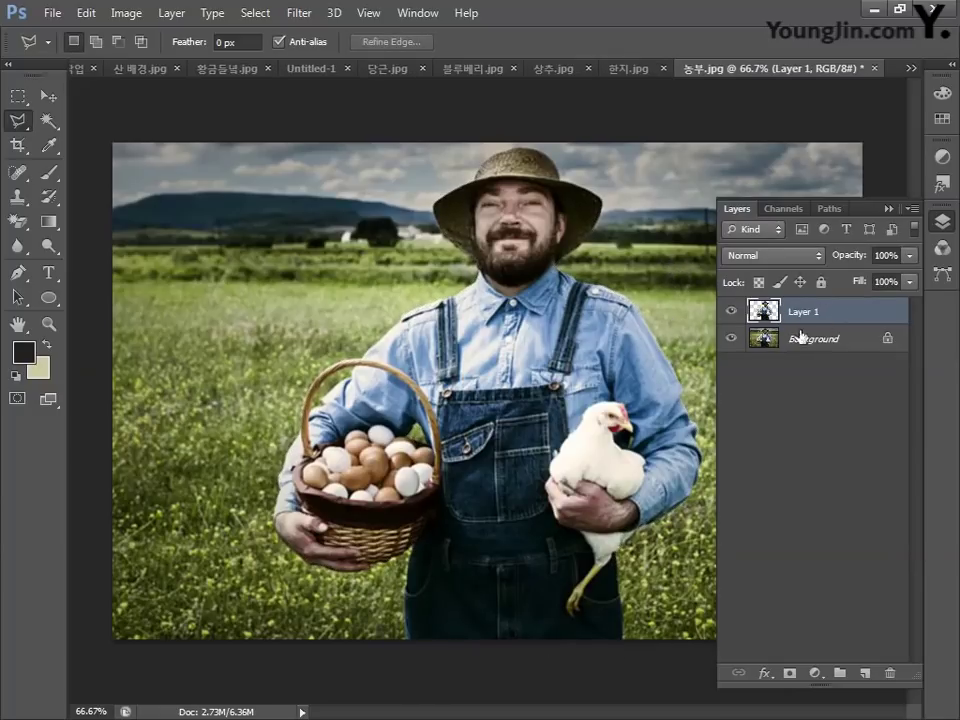
{"action": "left_click", "coordinate": [731, 339]}
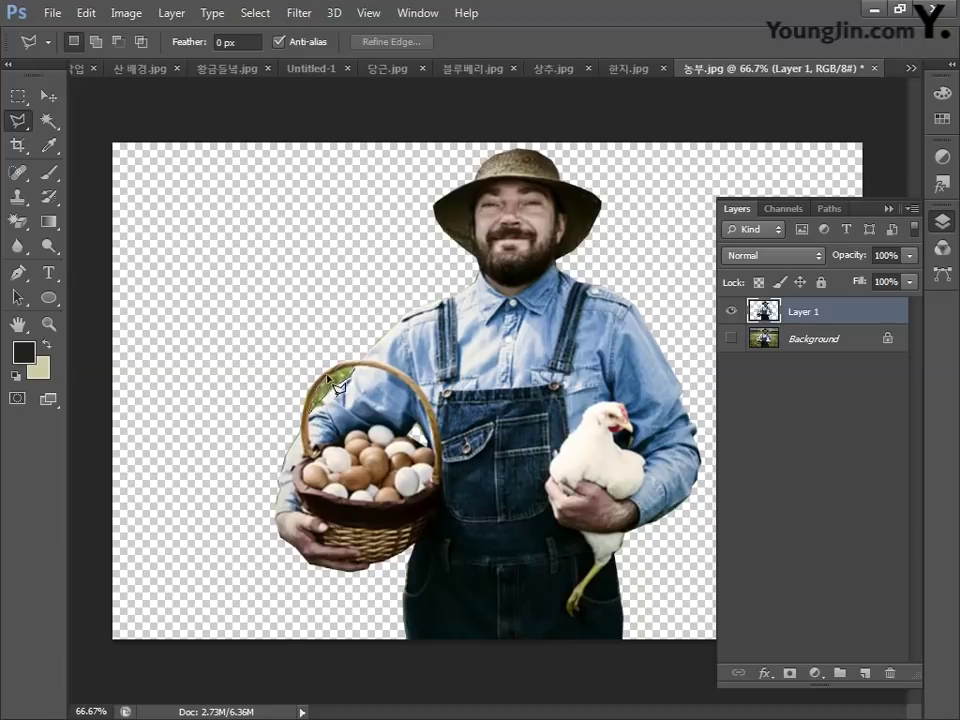
Delete the leftover grass between the basket handle and the sleeve, and clear the selection.
{"action": "double_click", "coordinate": [366, 383]}
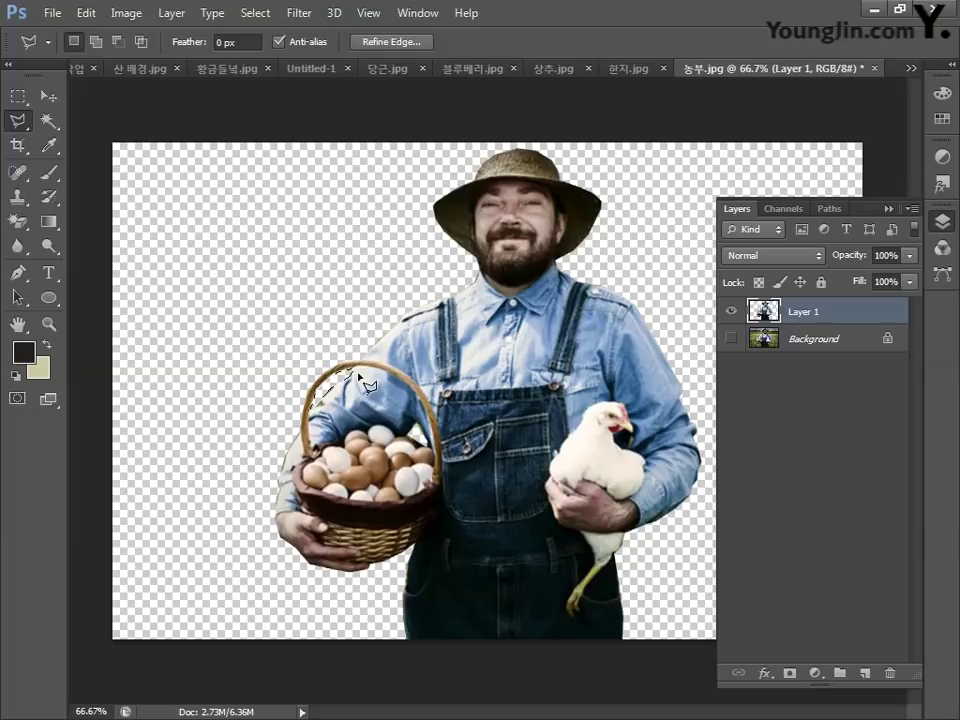
{"action": "key", "text": "ctrl+d"}
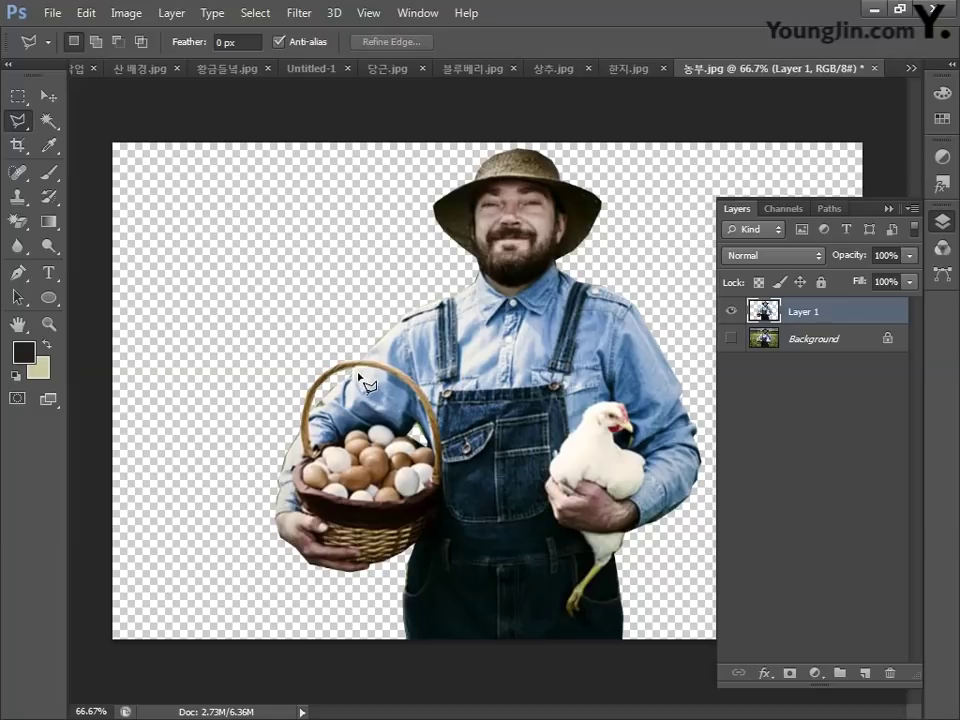
Set the foreground color to C 60, M 80, Y 80, K 40.
{"action": "left_click", "coordinate": [25, 351]}
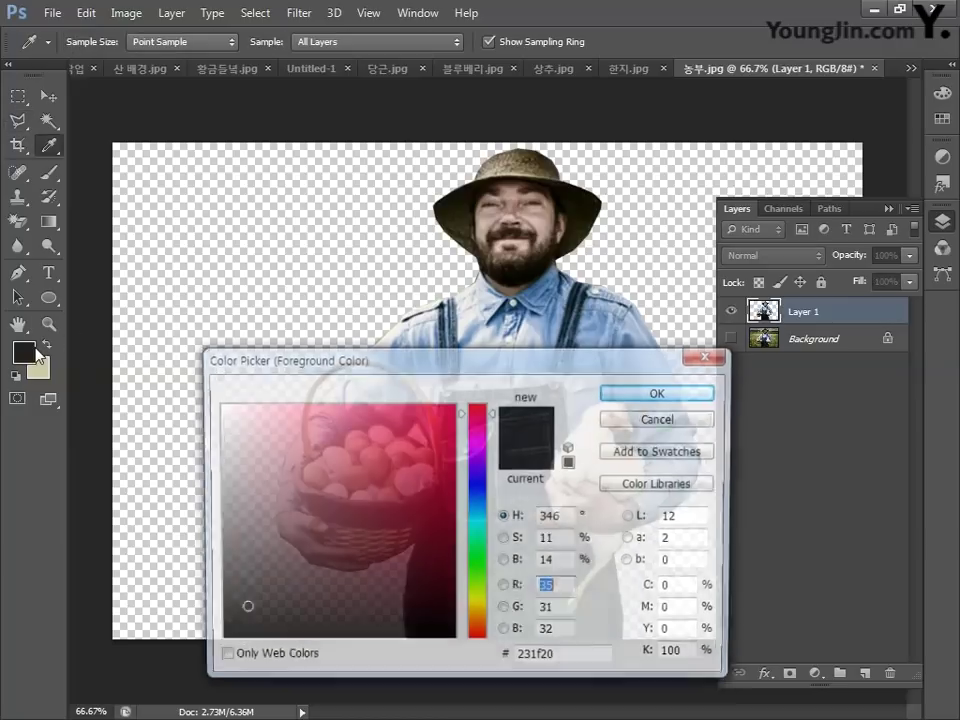
{"action": "left_click", "coordinate": [677, 588]}
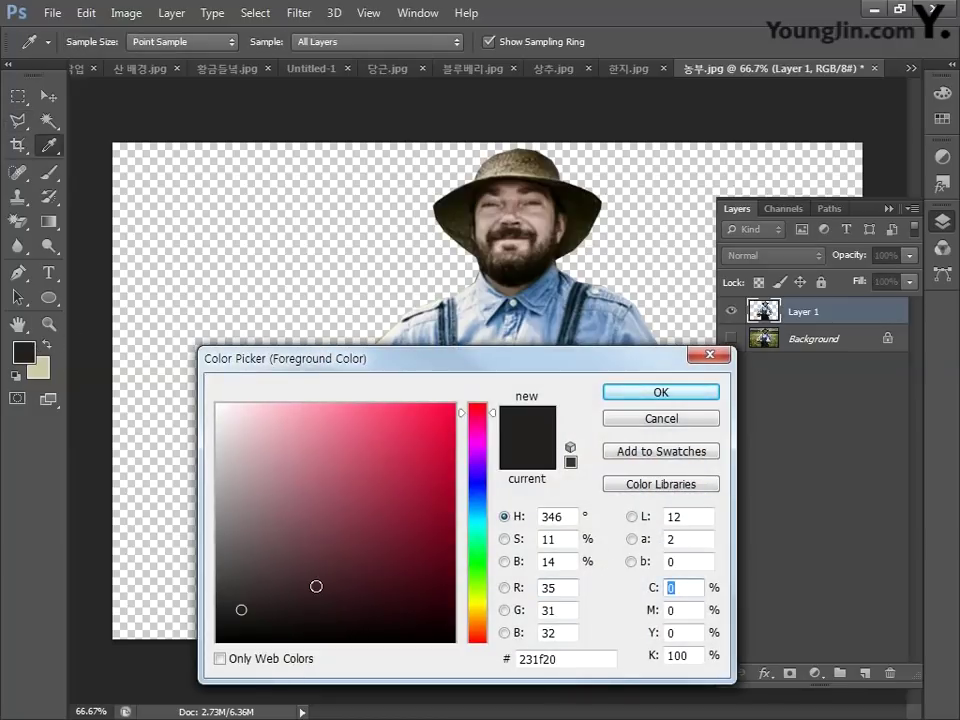
{"action": "type", "text": "60"}
{"action": "key", "text": "Tab"}
{"action": "type", "text": "80"}
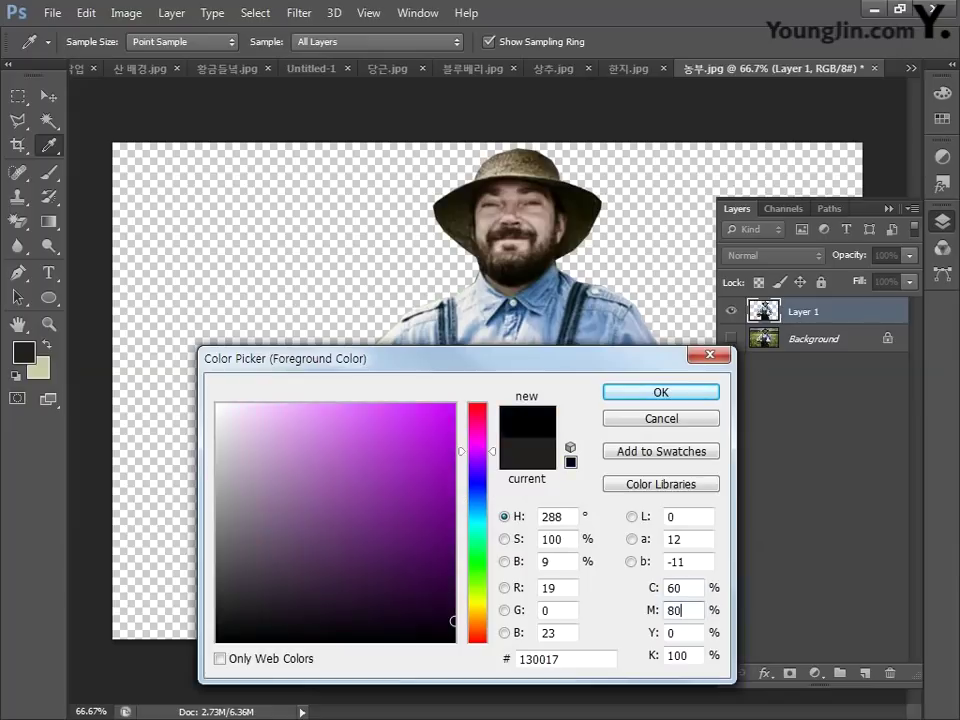
{"action": "type", "text": "80"}
{"action": "key", "text": "Tab"}
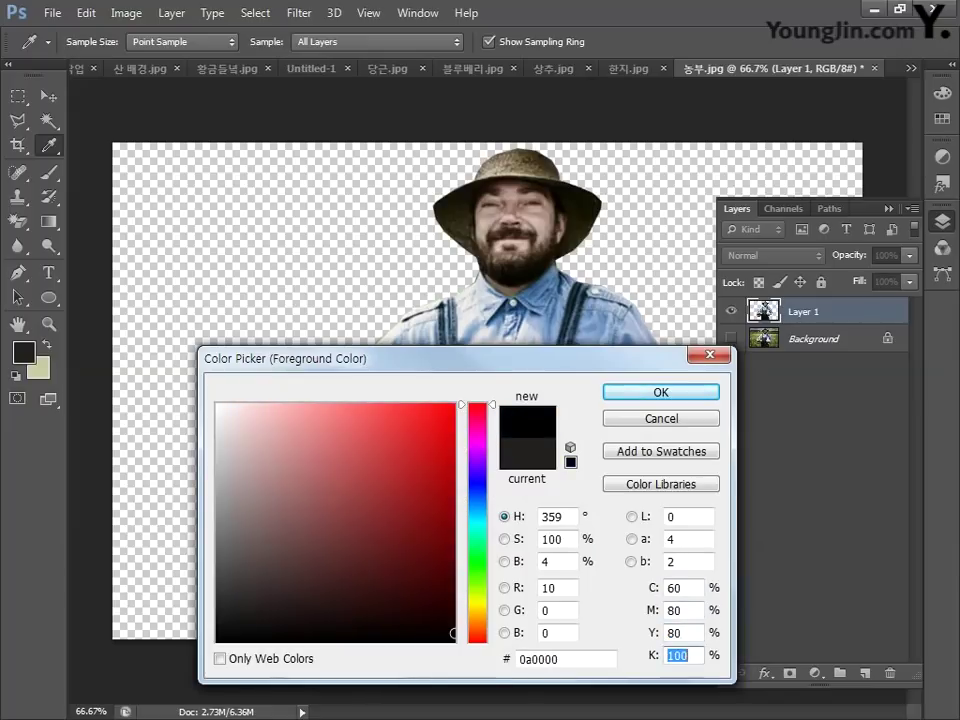
{"action": "type", "text": "40"}
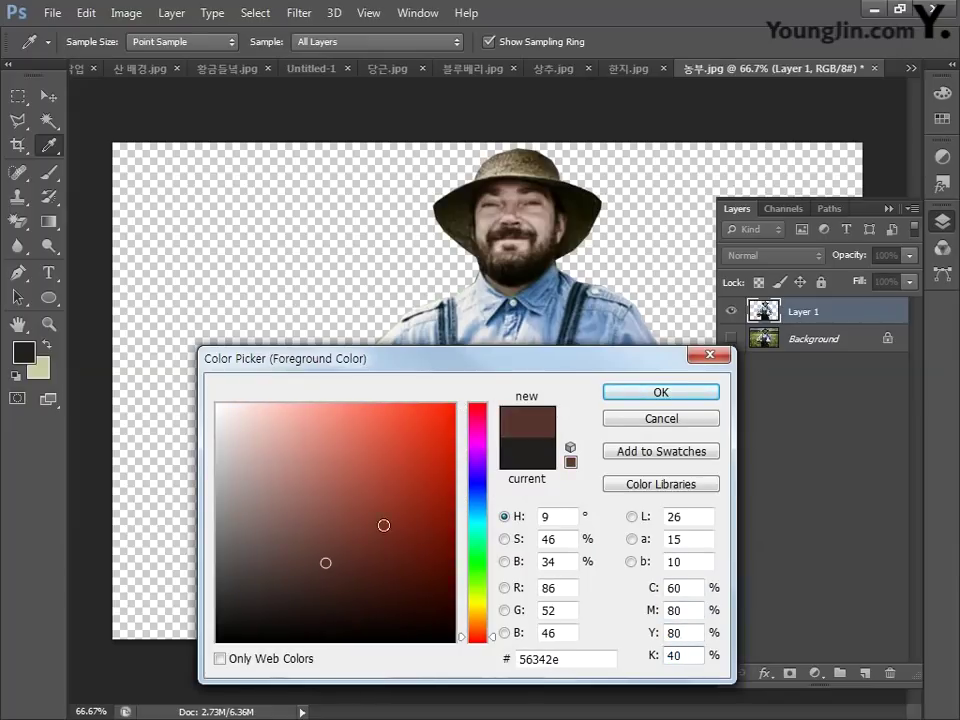
{"action": "left_click", "coordinate": [611, 400]}
Set the background color to white with C 0, M 0 and Y 0.
{"action": "left_click", "coordinate": [40, 370]}
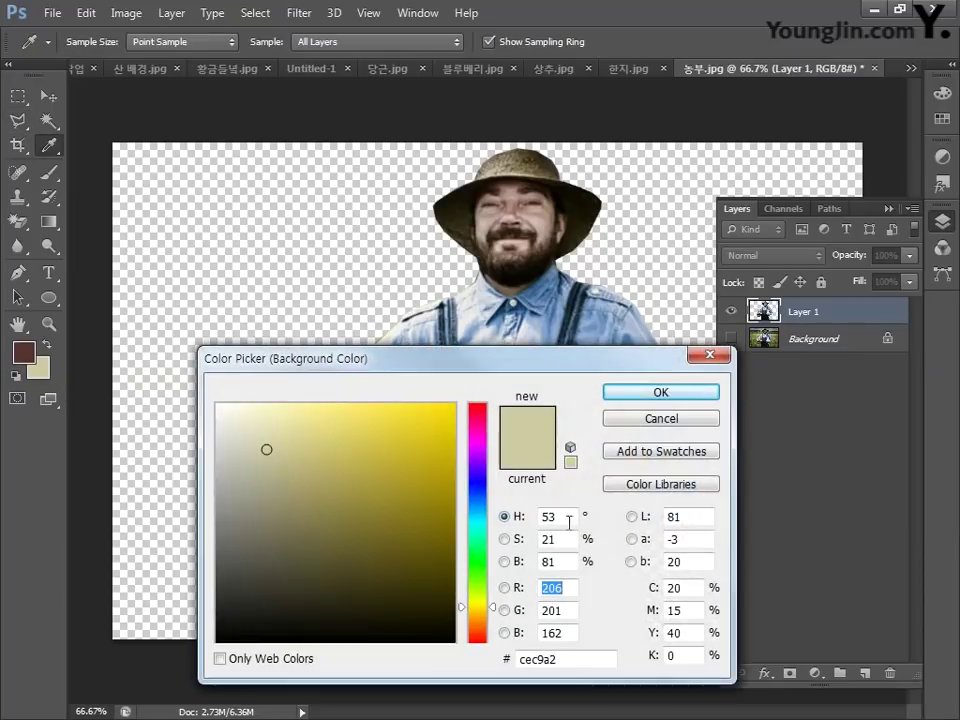
{"action": "left_click", "coordinate": [680, 588]}
{"action": "type", "text": "0"}
{"action": "key", "text": "Tab"}
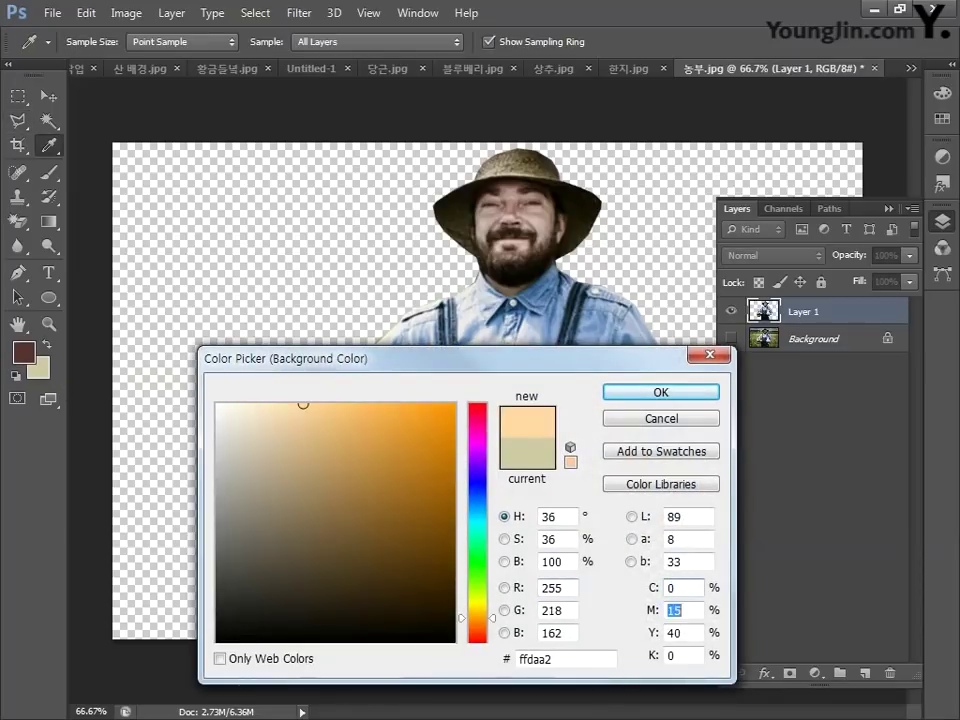
{"action": "type", "text": "0"}
{"action": "key", "text": "Tab"}
{"action": "type", "text": "0"}
{"action": "key", "text": "Tab"}
{"action": "key", "text": "Return"}
{"action": "key", "text": "l"}
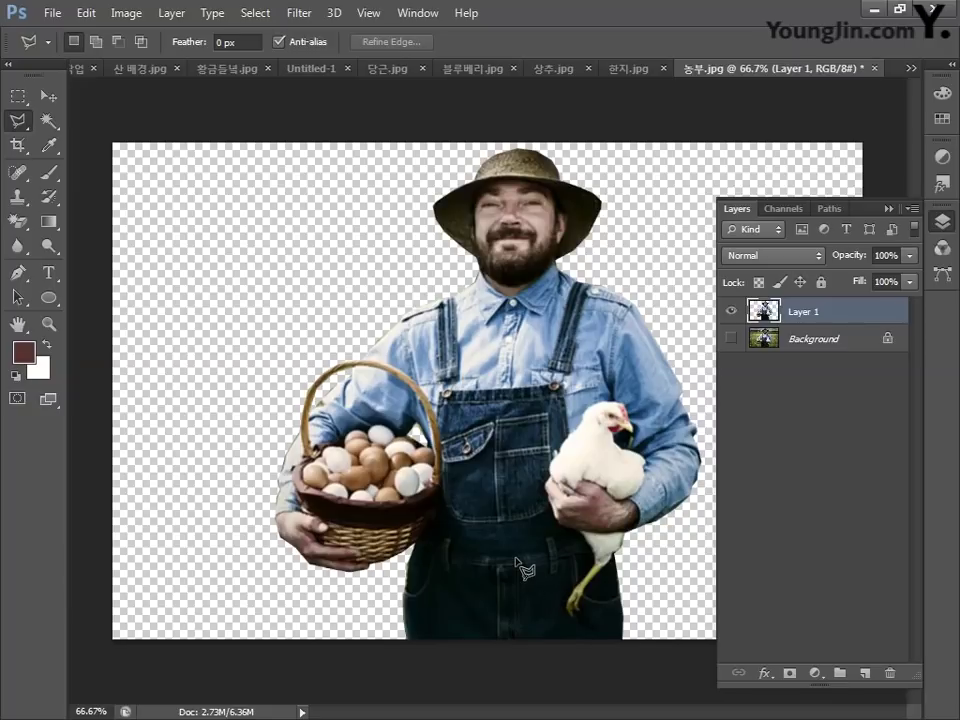
Apply the Stamp filter to the cut-out farmer with Light/Dark Balance 15 and Smoothness 9.
{"action": "left_click", "coordinate": [299, 13]}
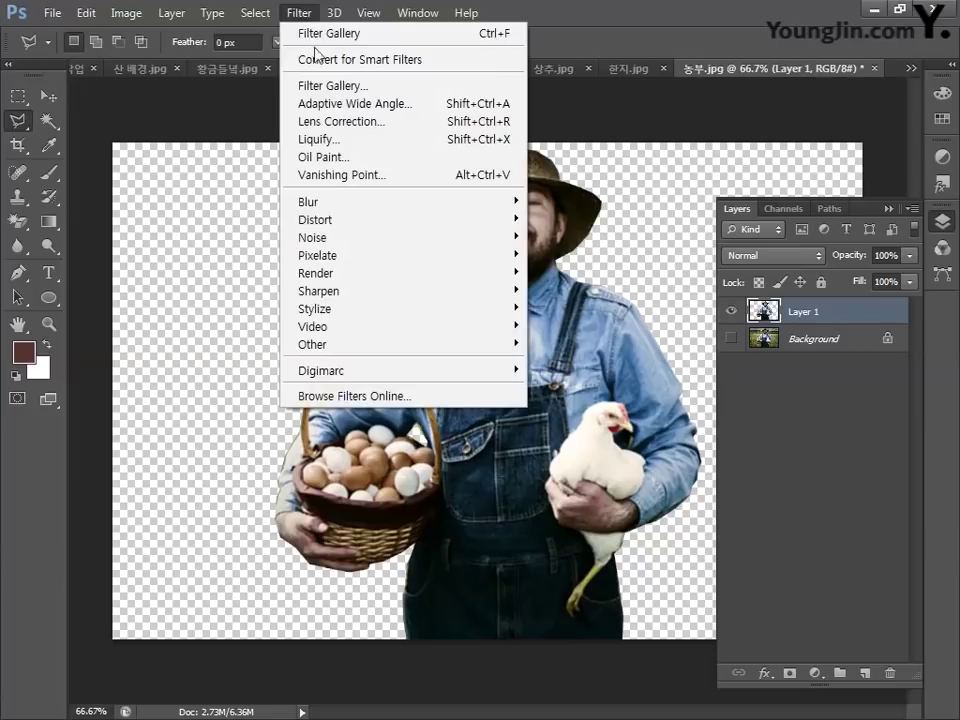
{"action": "left_click", "coordinate": [318, 86]}
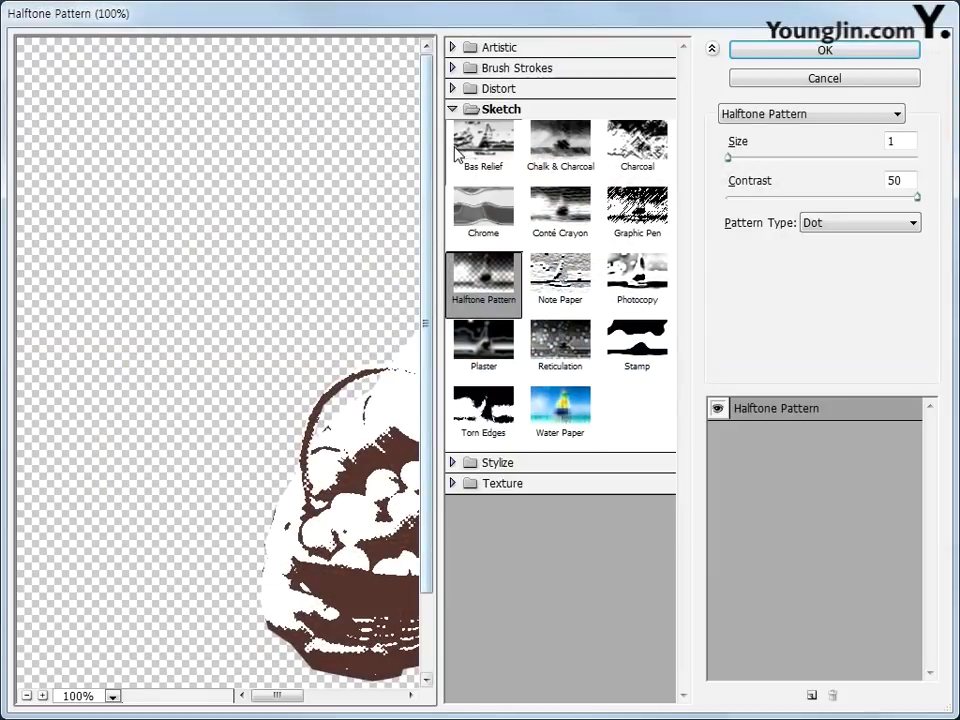
{"action": "left_click", "coordinate": [645, 350]}
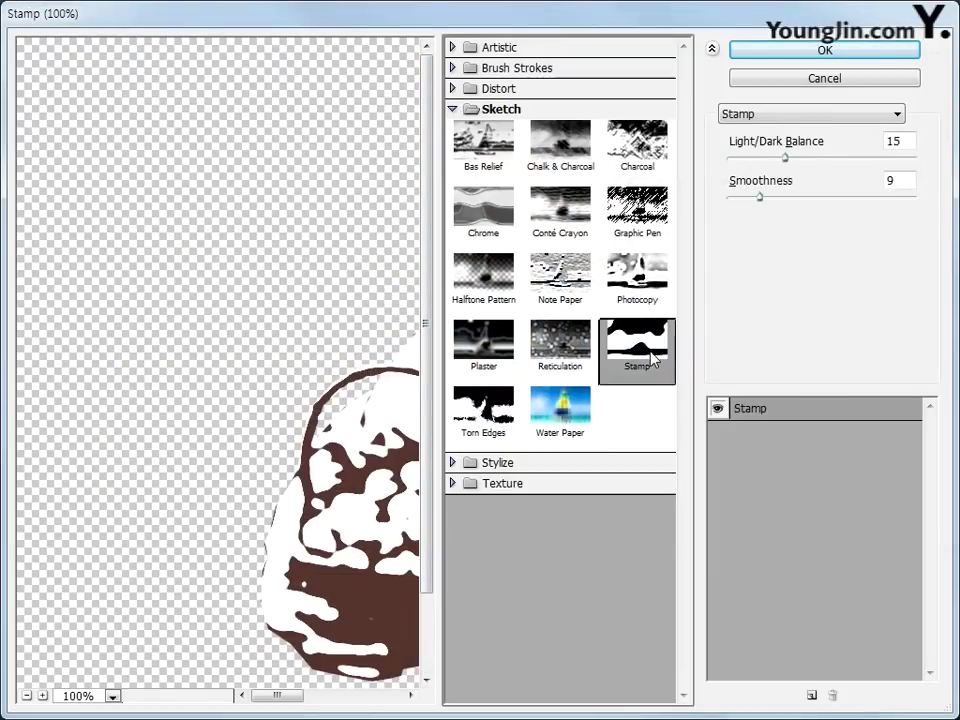
{"action": "double_click", "coordinate": [906, 141]}
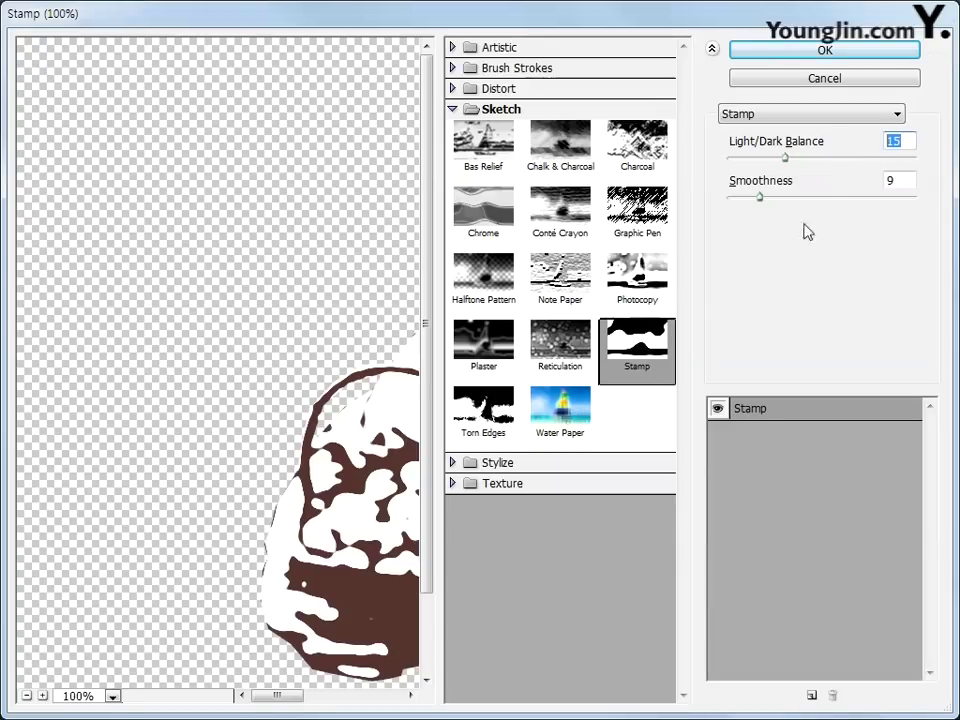
{"action": "type", "text": "15"}
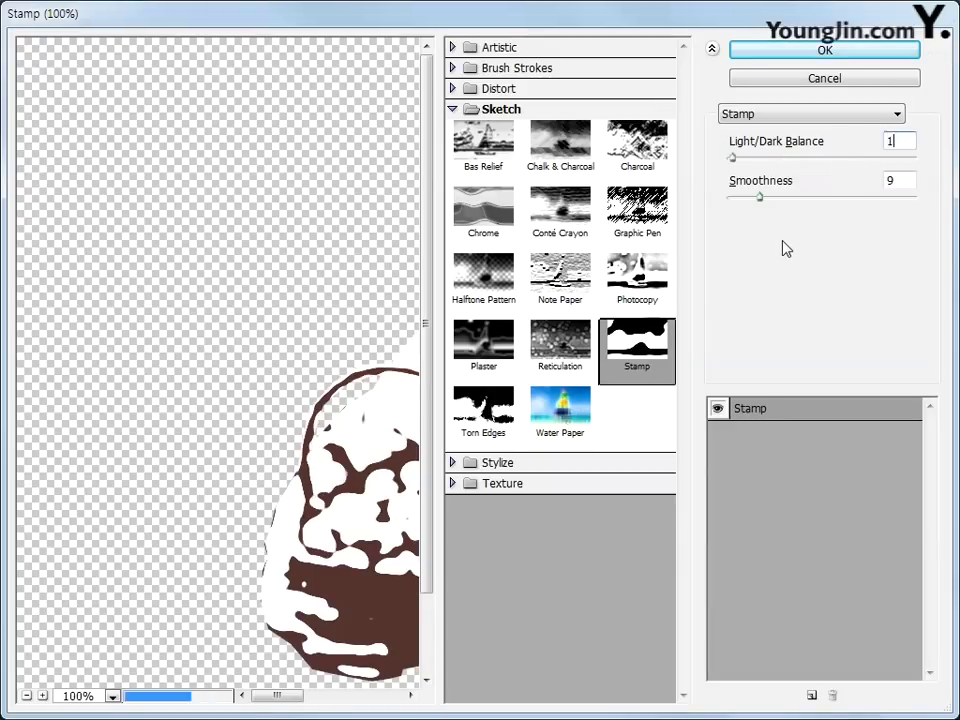
{"action": "double_click", "coordinate": [893, 183]}
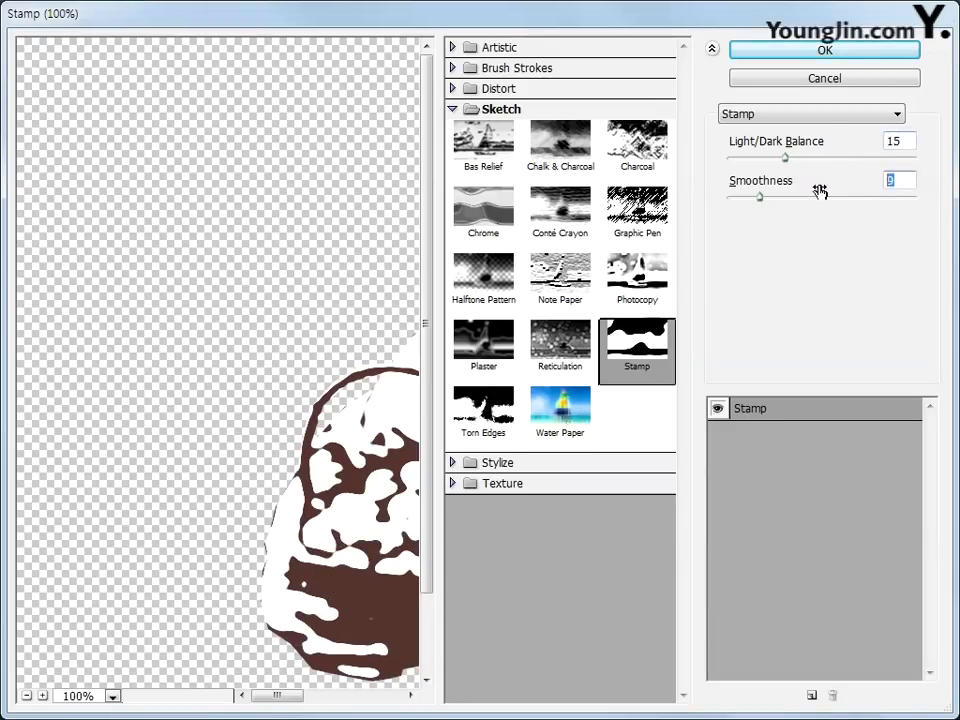
{"action": "left_click", "coordinate": [825, 51]}
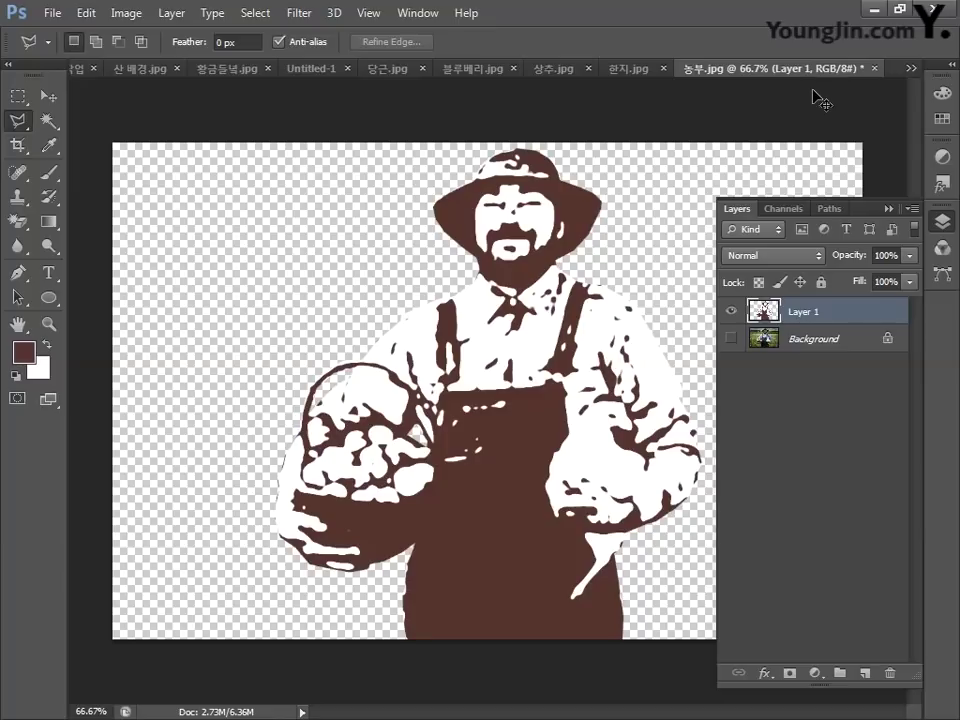
Copy the whole stamped farmer layer and paste it into the 포토샵작업 document.
{"action": "key", "text": "ctrl+a"}
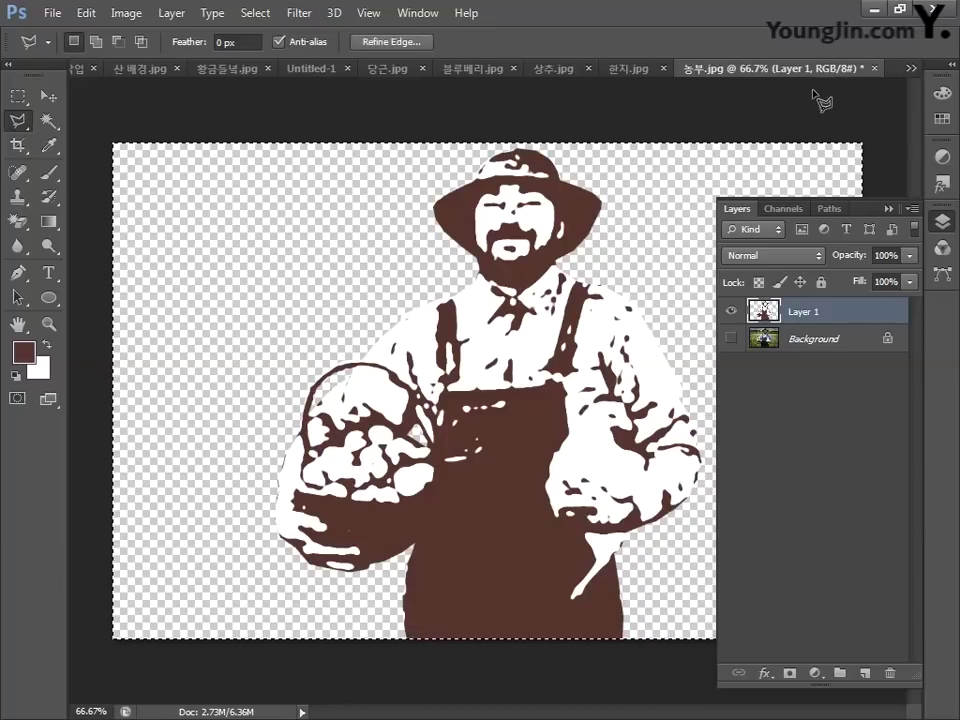
{"action": "left_click", "coordinate": [76, 74]}
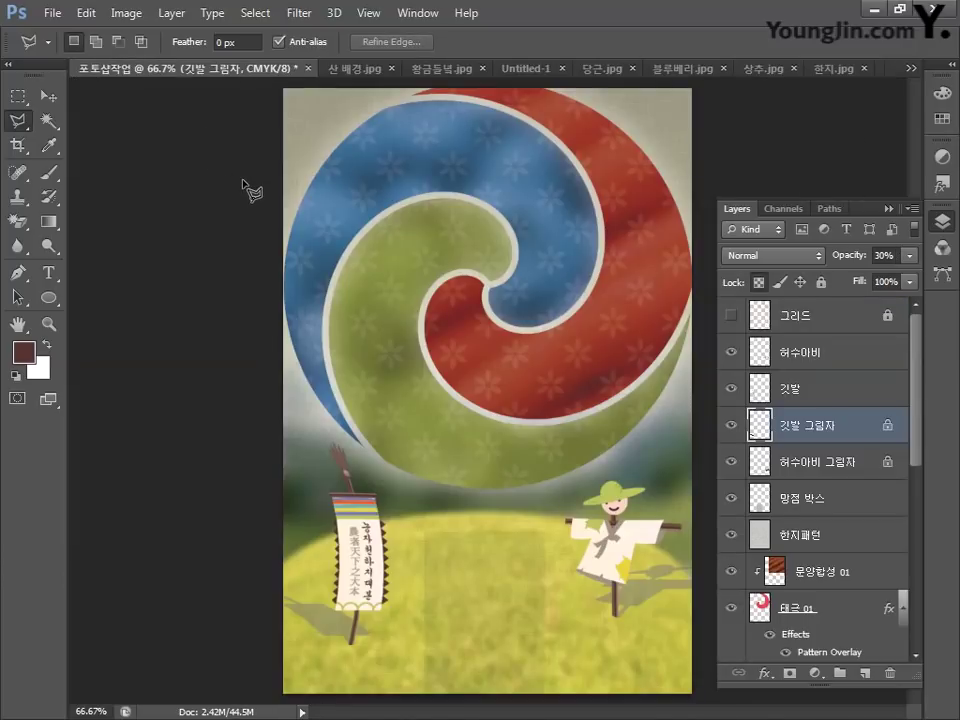
{"action": "left_click_drag", "start_coordinate": [250, 190], "coordinate": [250, 190]}
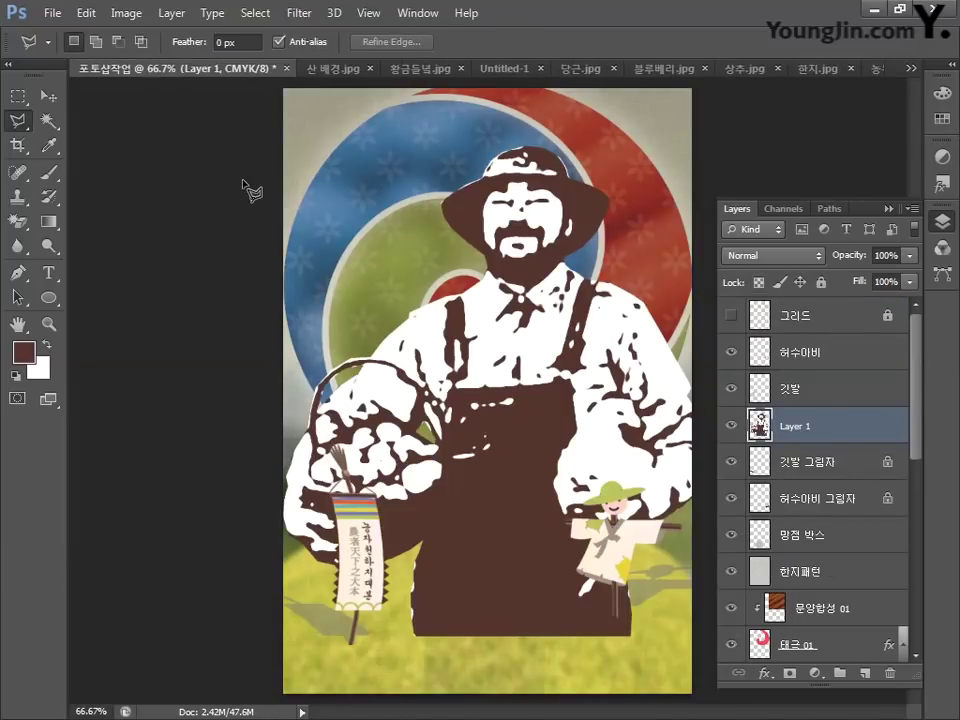
Scale the pasted farmer down proportionally and place him over the green swirl of the taegeuk circle.
{"action": "key", "text": "ctrl+t"}
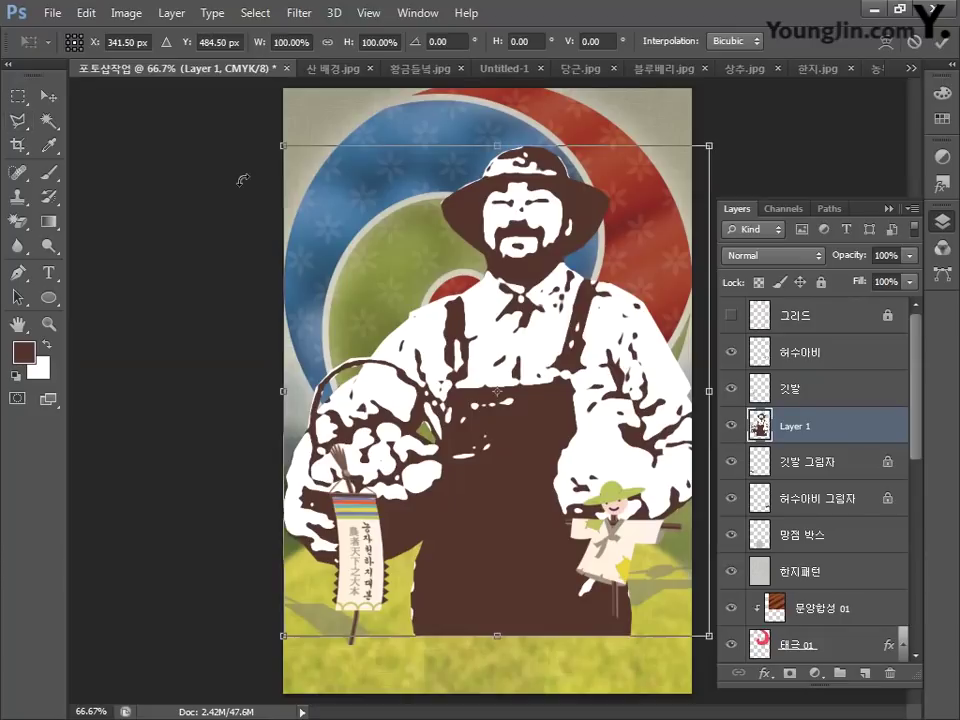
{"action": "left_click_drag", "start_coordinate": [287, 145], "coordinate": [505, 401]}
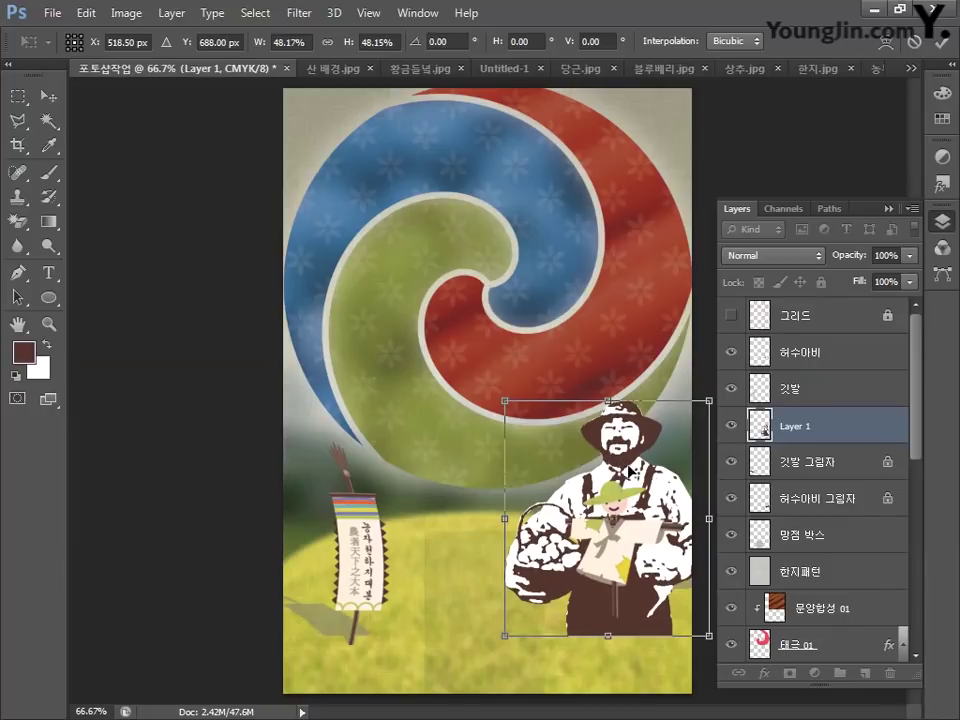
{"action": "left_click_drag", "start_coordinate": [629, 470], "coordinate": [418, 206]}
{"action": "left_click_drag", "start_coordinate": [497, 133], "coordinate": [477, 173]}
{"action": "left_click_drag", "start_coordinate": [408, 256], "coordinate": [423, 262]}
{"action": "mouse_move", "coordinate": [302, 173]}
{"action": "left_mouse_down"}
{"action": "mouse_move", "coordinate": [344, 195]}
{"action": "mouse_move", "coordinate": [347, 222]}
{"action": "left_mouse_up"}
{"action": "key", "text": "Return"}
{"action": "key", "text": "shift+l"}
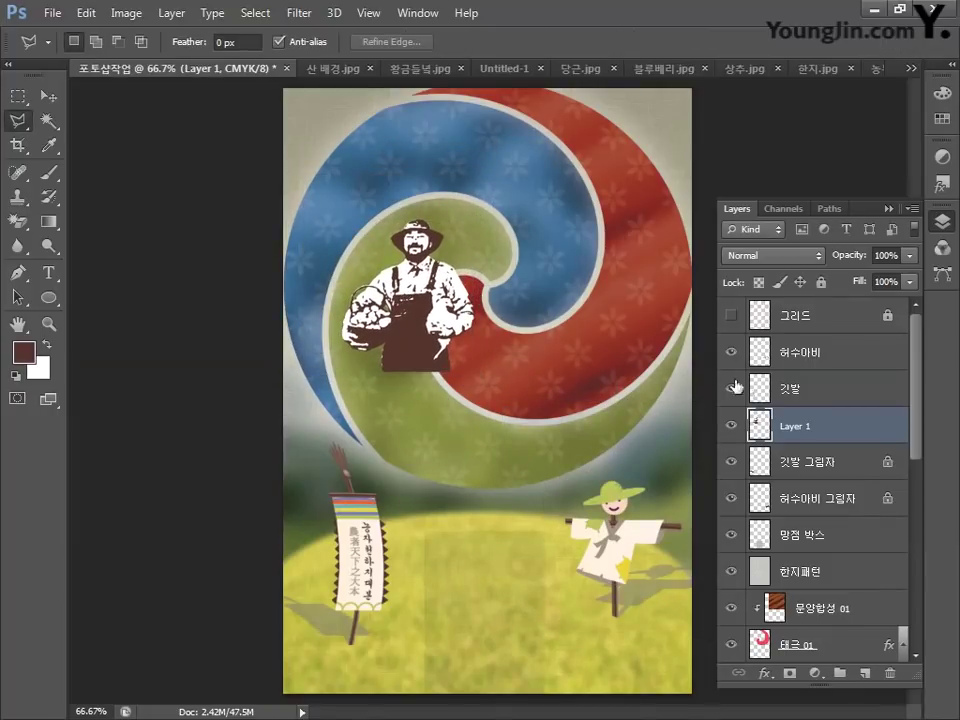
Rename the pasted farmer layer as 농업인.
{"action": "double_click", "coordinate": [795, 425]}
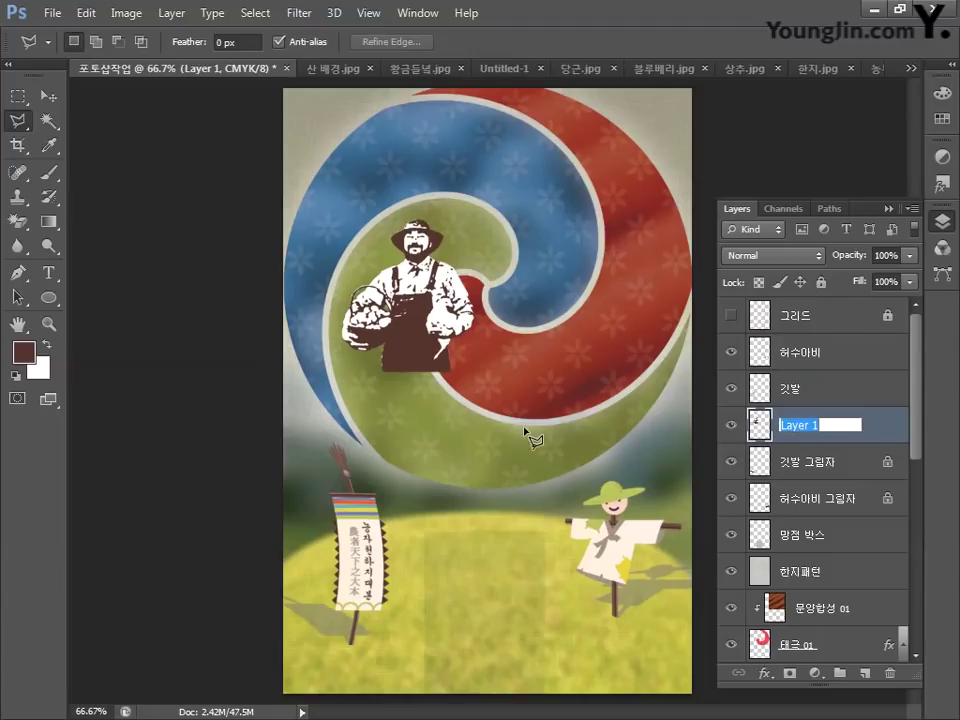
{"action": "type", "text": "농업인"}
{"action": "key", "text": "Return"}
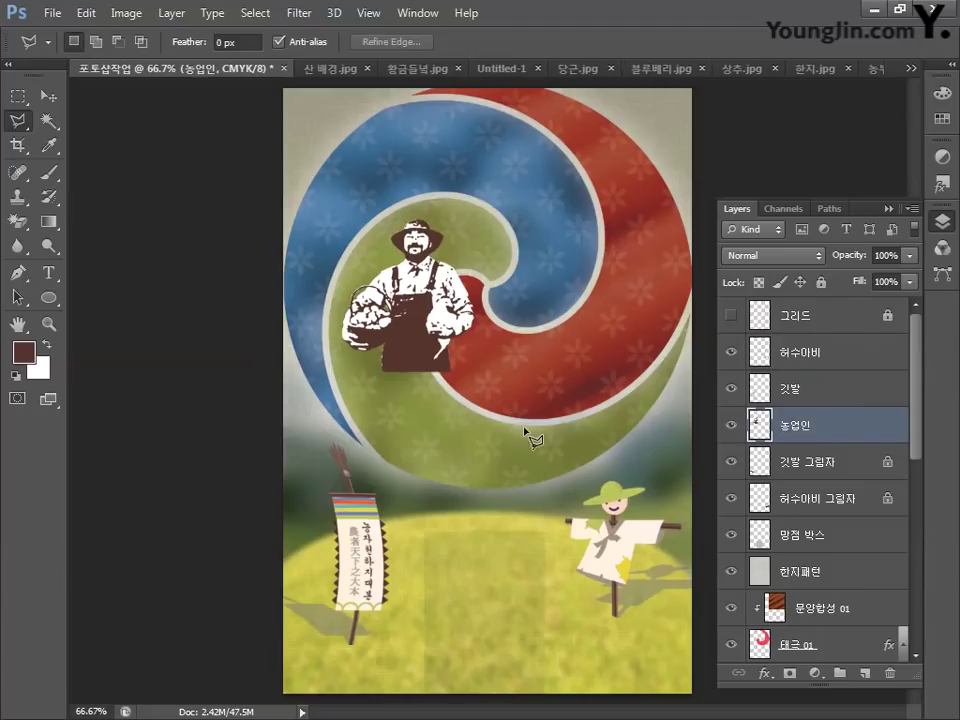
Add a Stroke effect to the 농업인 layer with size 5 px and position Outside.
{"action": "double_click", "coordinate": [842, 437]}
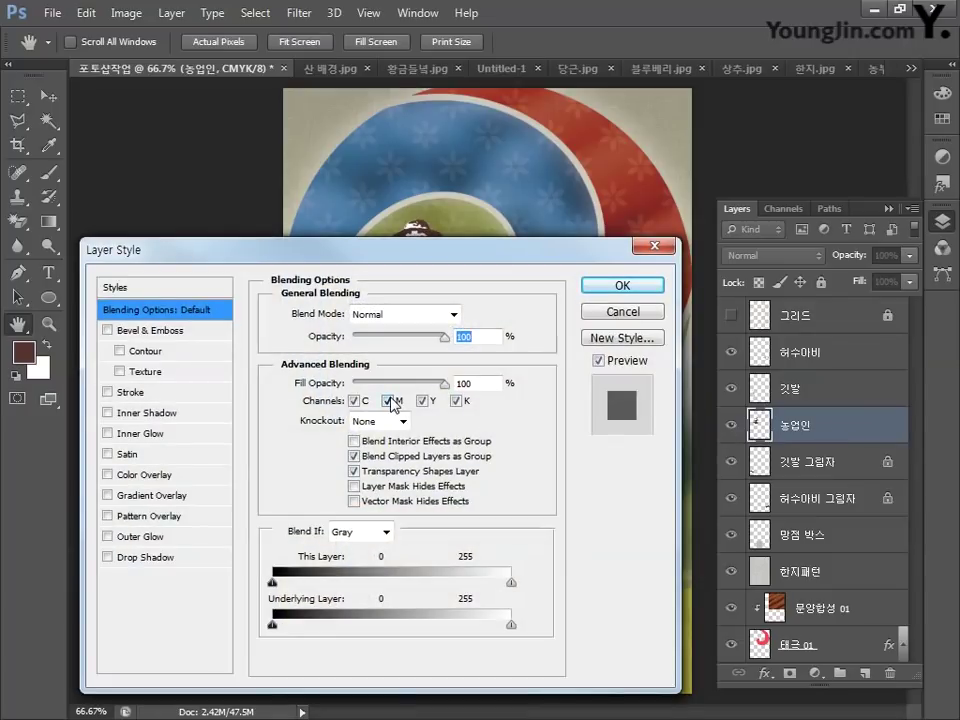
{"action": "left_click", "coordinate": [131, 393]}
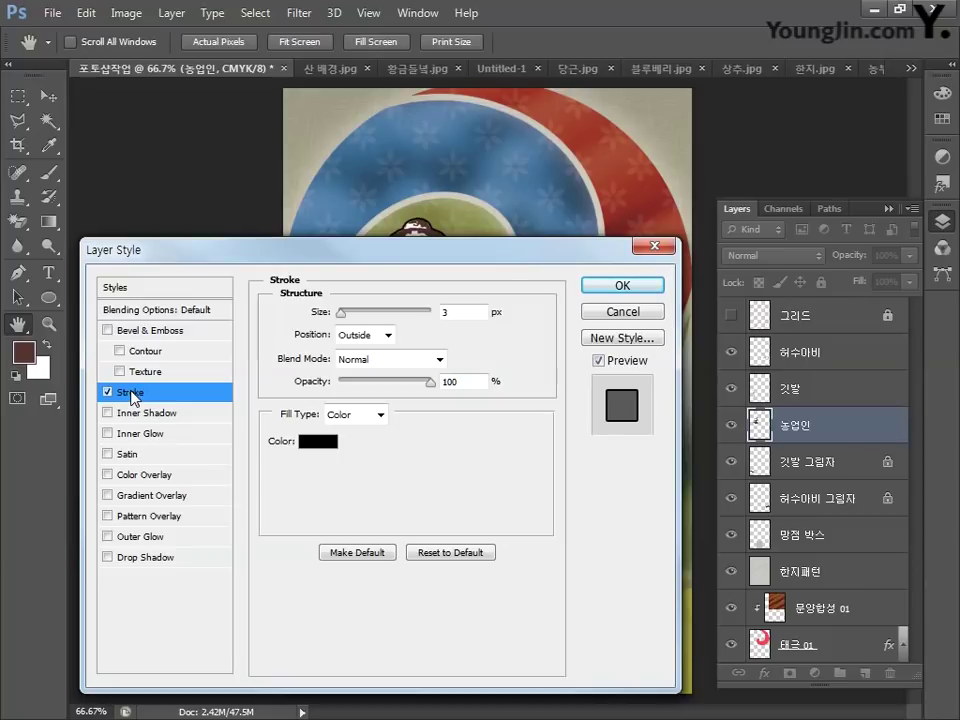
{"action": "left_click", "coordinate": [343, 315]}
{"action": "type", "text": "5"}
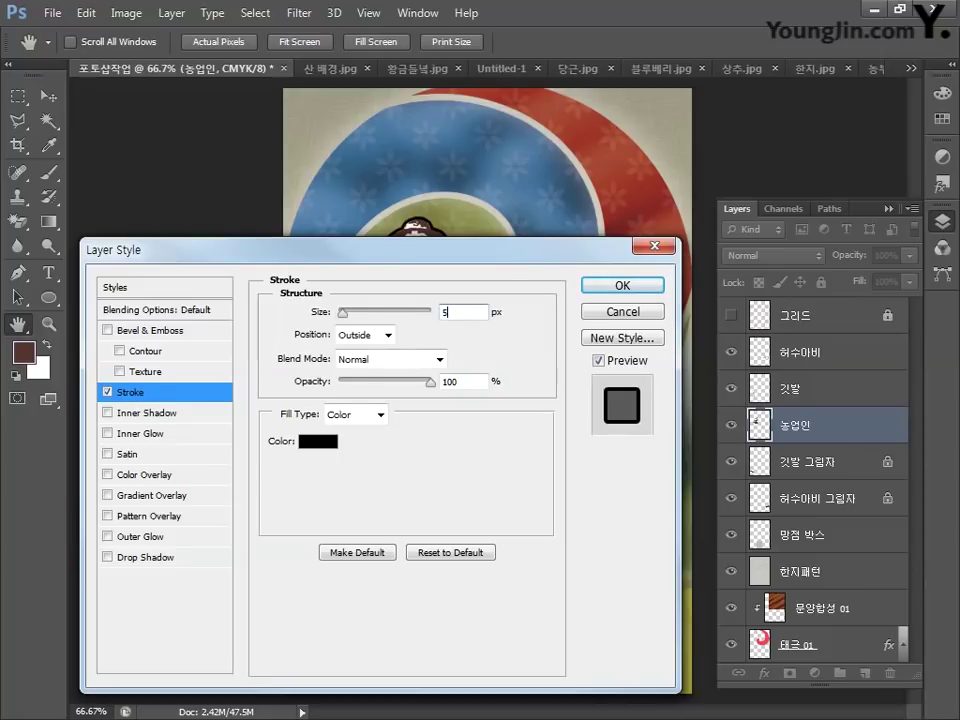
{"action": "left_click", "coordinate": [357, 331]}
{"action": "left_click", "coordinate": [353, 352]}
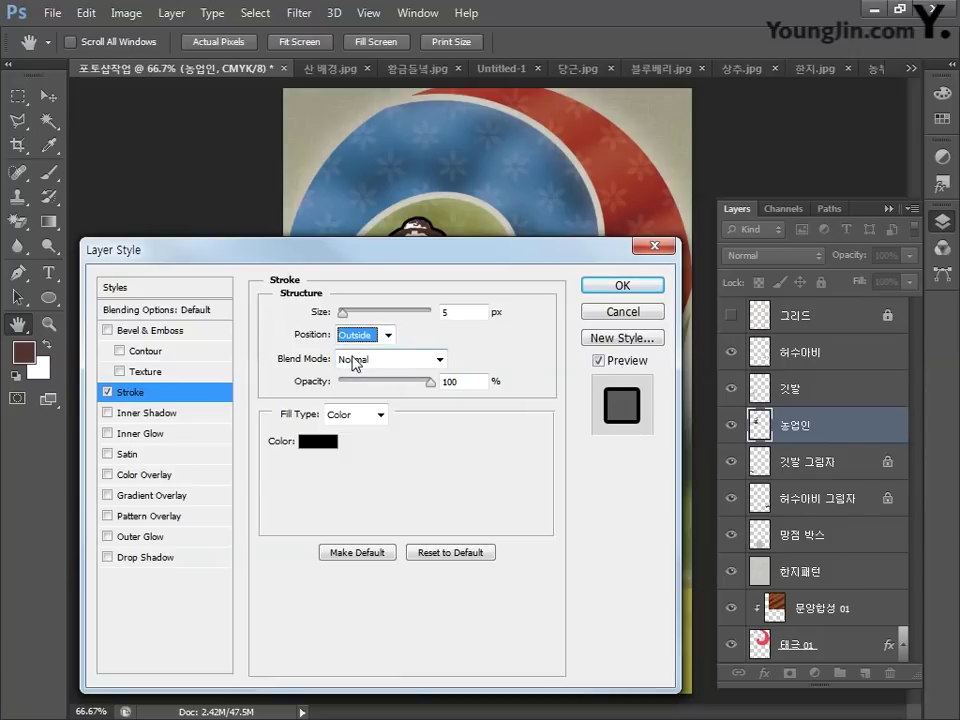
Set the stroke color to white with C 0, M 0, Y 0 and K 0.
{"action": "left_click", "coordinate": [319, 442]}
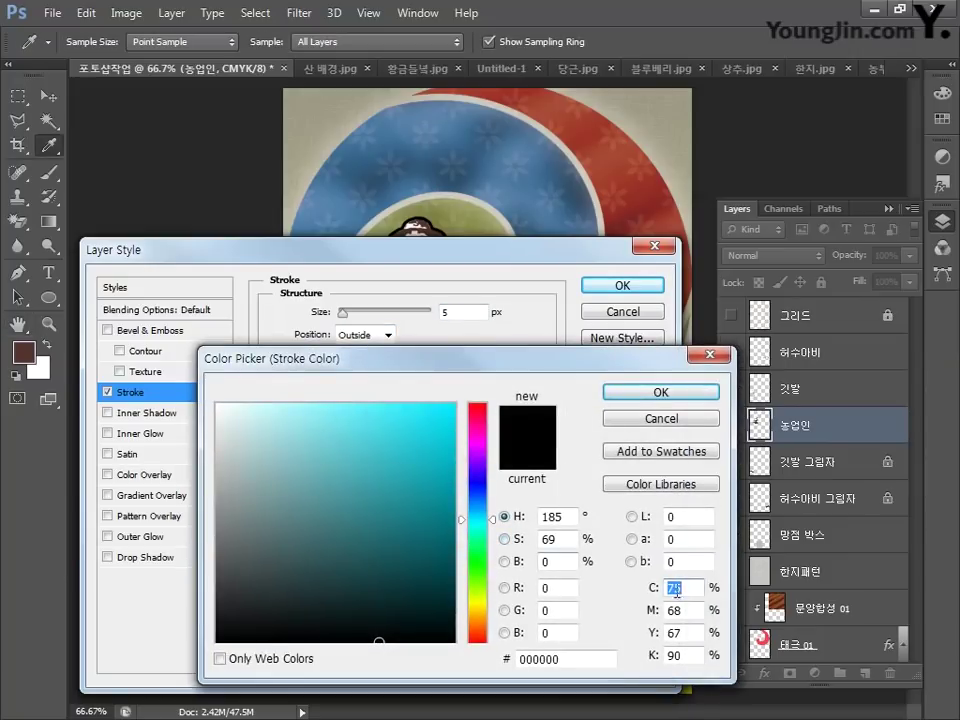
{"action": "type", "text": "0"}
{"action": "key", "text": "Tab"}
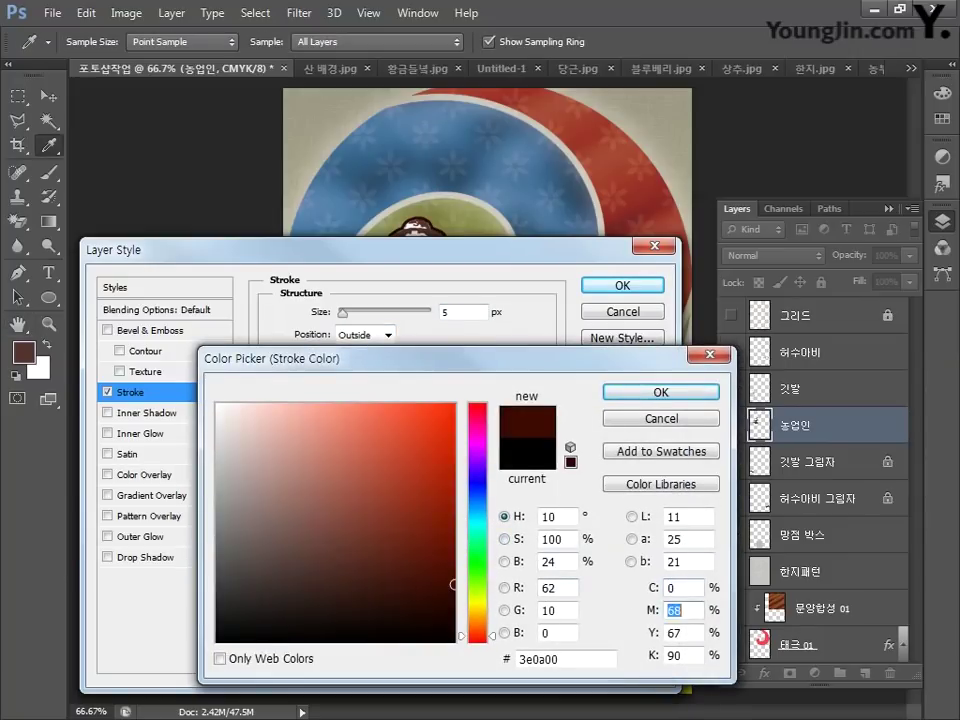
{"action": "type", "text": "0"}
{"action": "key", "text": "Tab"}
{"action": "type", "text": "0"}
{"action": "key", "text": "Tab"}
{"action": "type", "text": "0"}
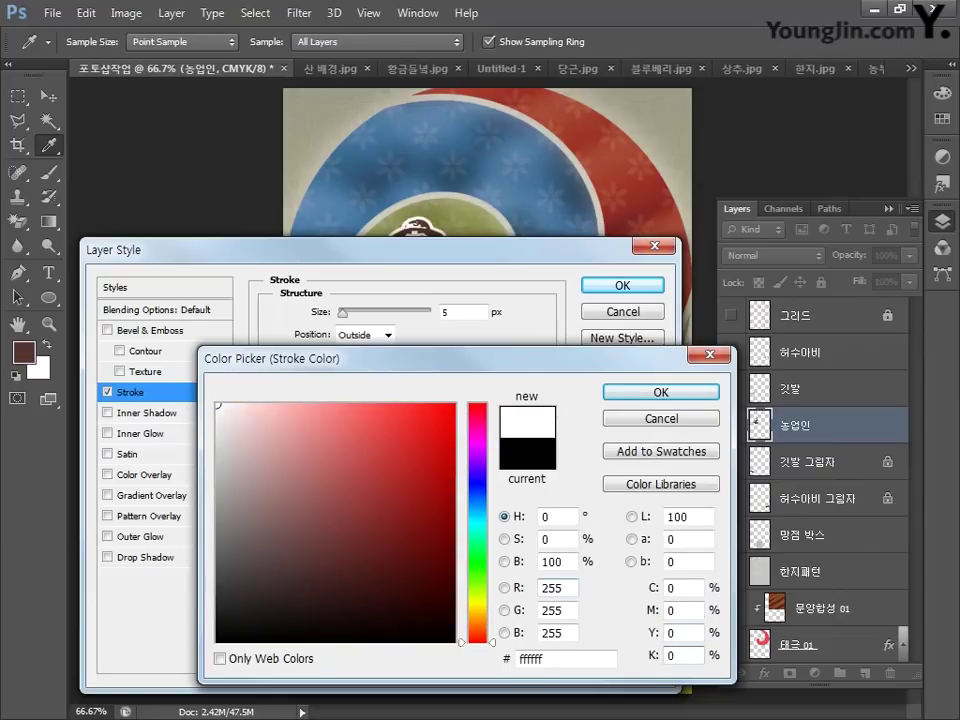
{"action": "left_click", "coordinate": [638, 394]}
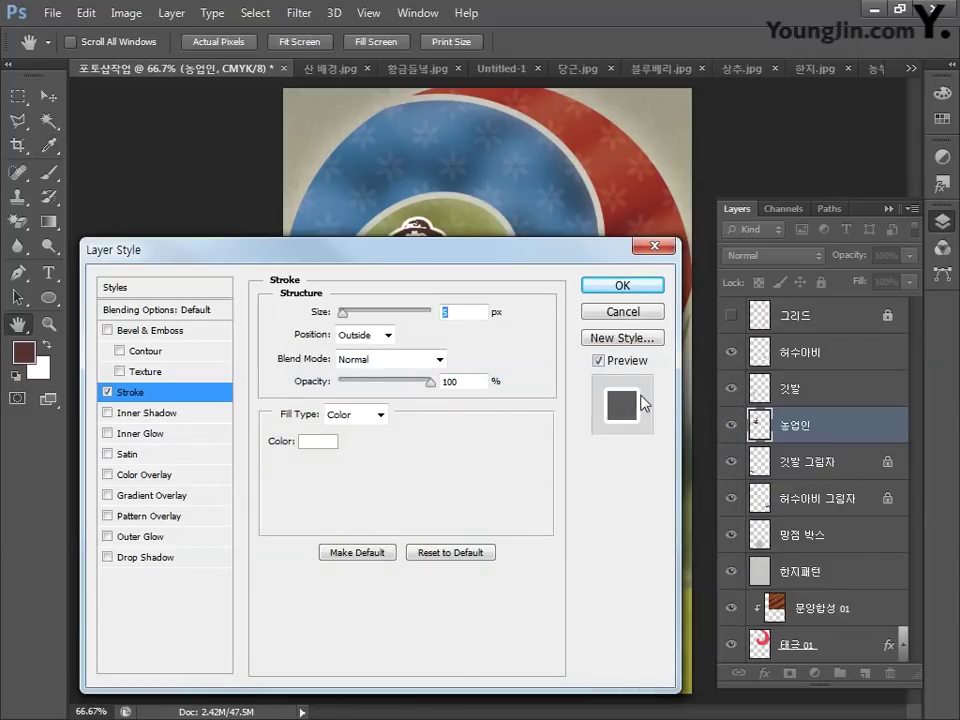
Add an Outer Glow effect to the farmer with blend mode Screen and 75% opacity.
{"action": "left_click", "coordinate": [148, 538]}
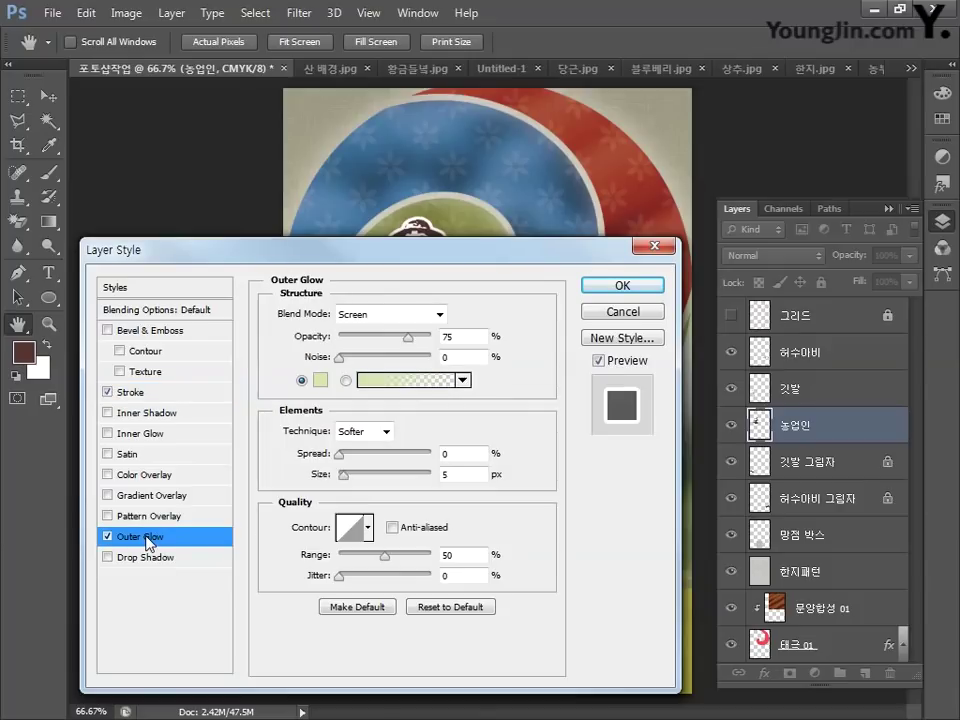
{"action": "left_click", "coordinate": [405, 315]}
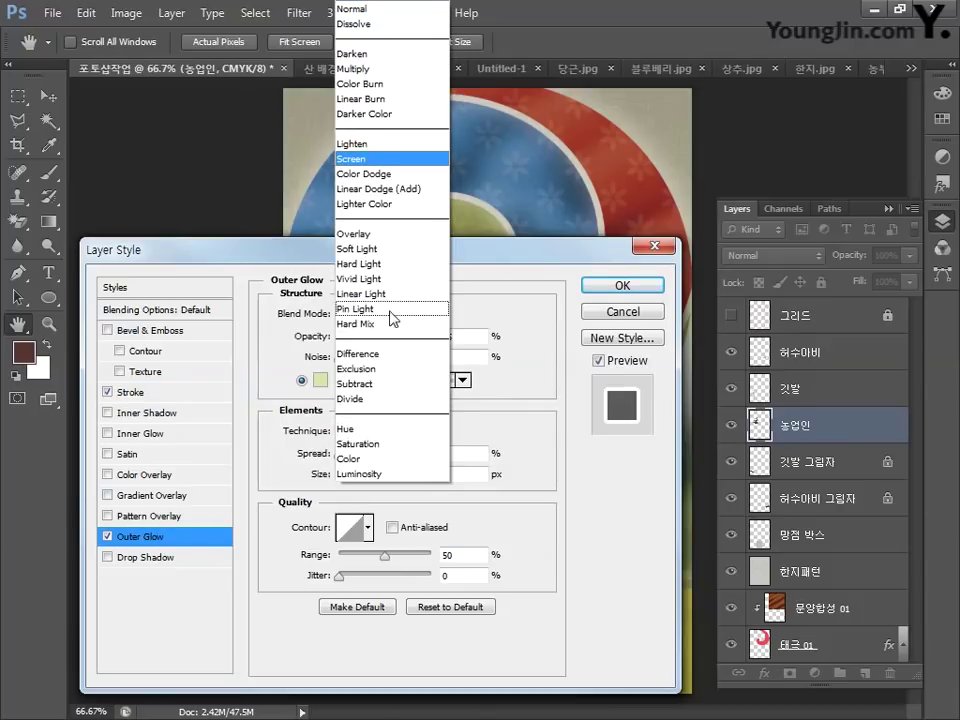
{"action": "left_click", "coordinate": [369, 157]}
{"action": "left_click", "coordinate": [449, 336]}
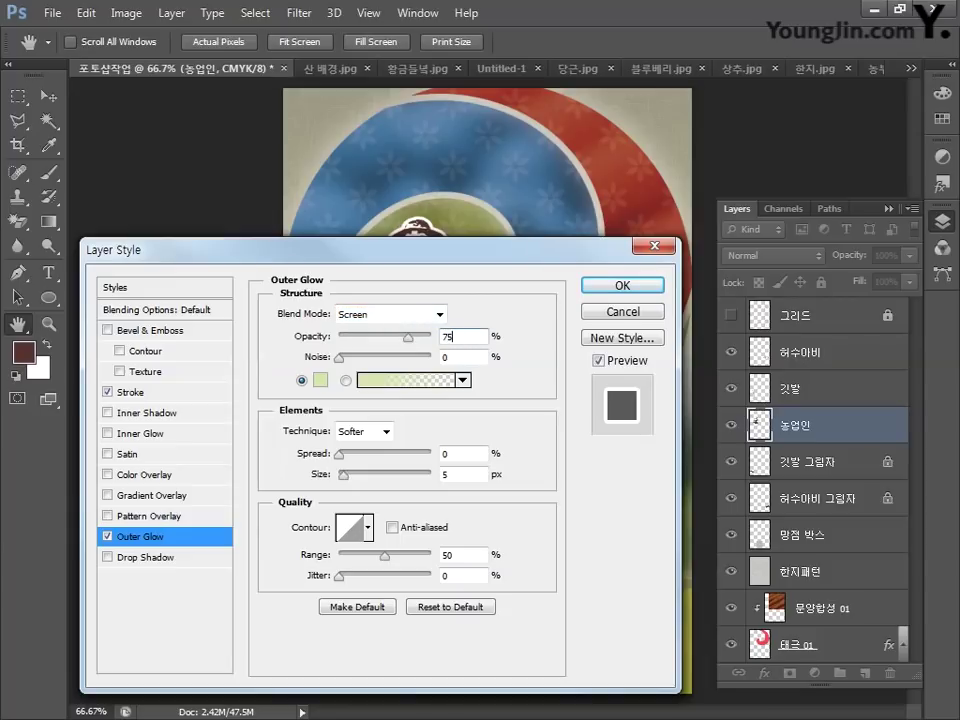
Set the outer glow color to white with C 0, M 0, Y 0 and K 0.
{"action": "left_click", "coordinate": [320, 379]}
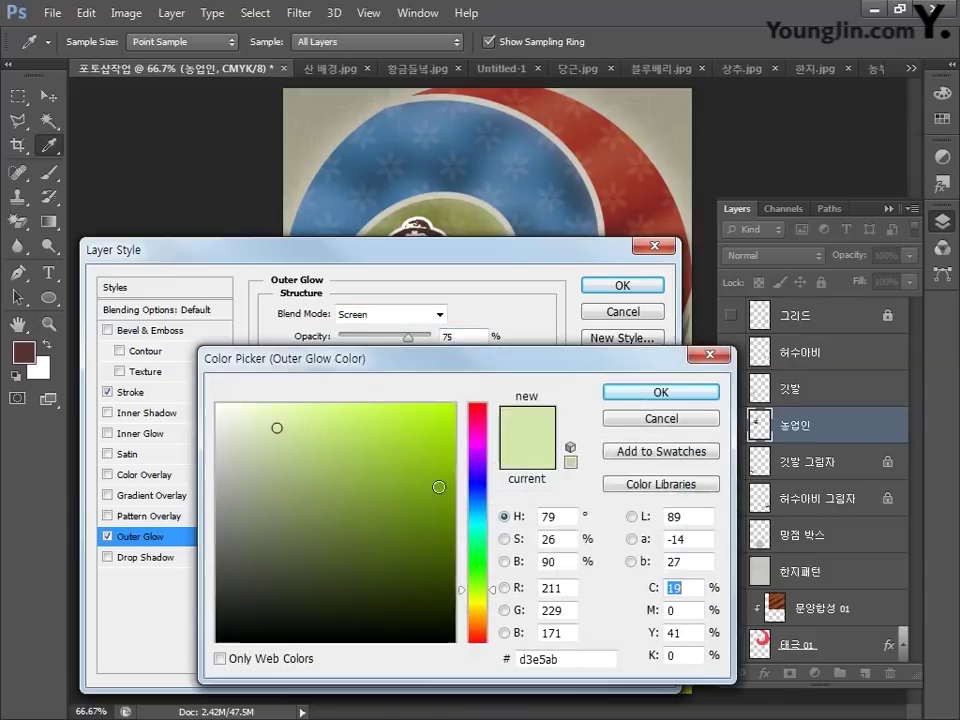
{"action": "type", "text": "0"}
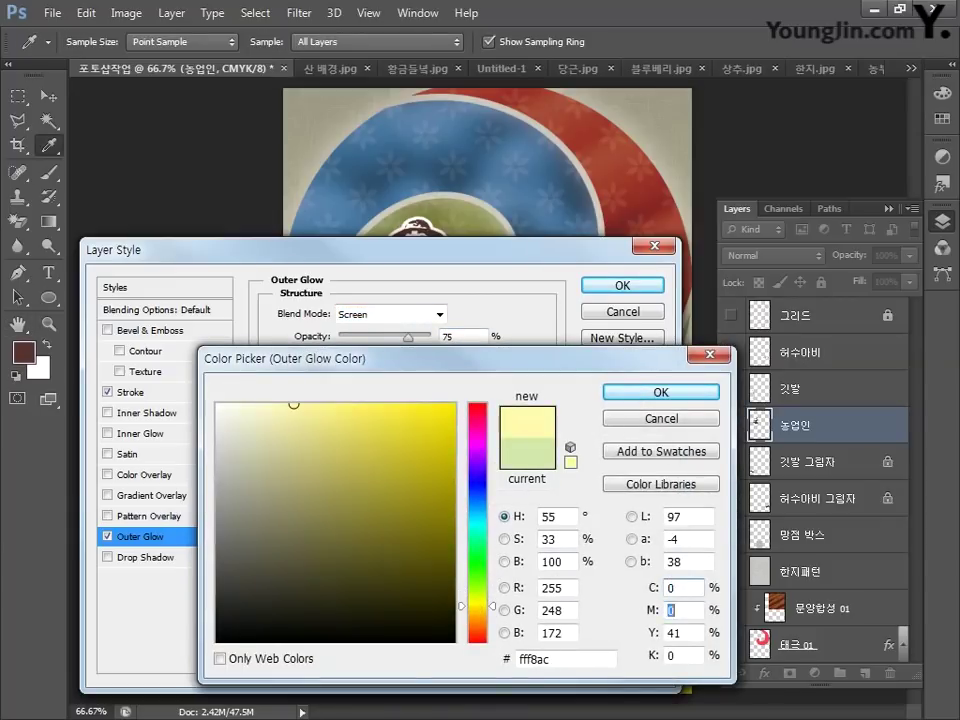
{"action": "key", "text": "Tab"}
{"action": "key", "text": "Tab"}
{"action": "type", "text": "0"}
{"action": "key", "text": "Tab"}
{"action": "type", "text": "0"}
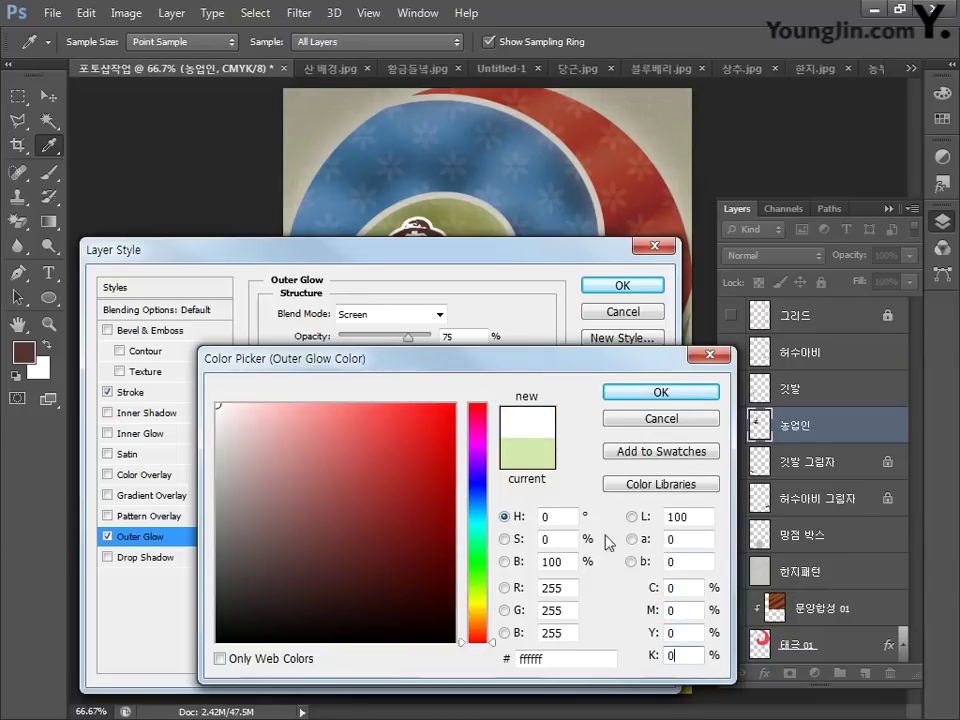
{"action": "left_click", "coordinate": [632, 395]}
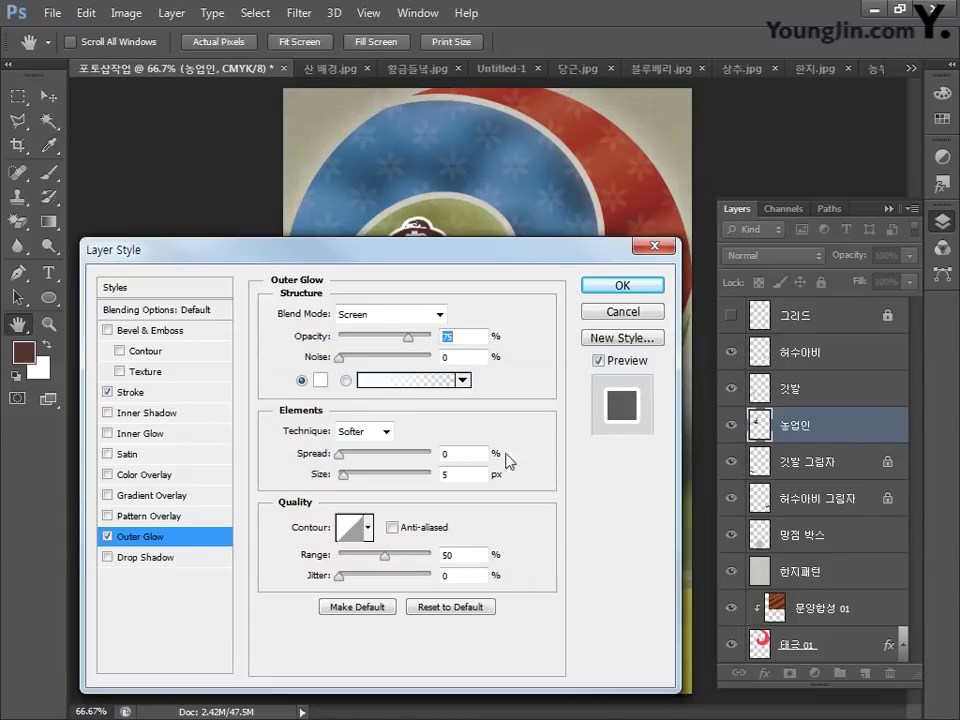
Set the outer glow's spread to 12% and size to 30 px, and apply the layer style.
{"action": "left_click", "coordinate": [466, 454]}
{"action": "type", "text": "12"}
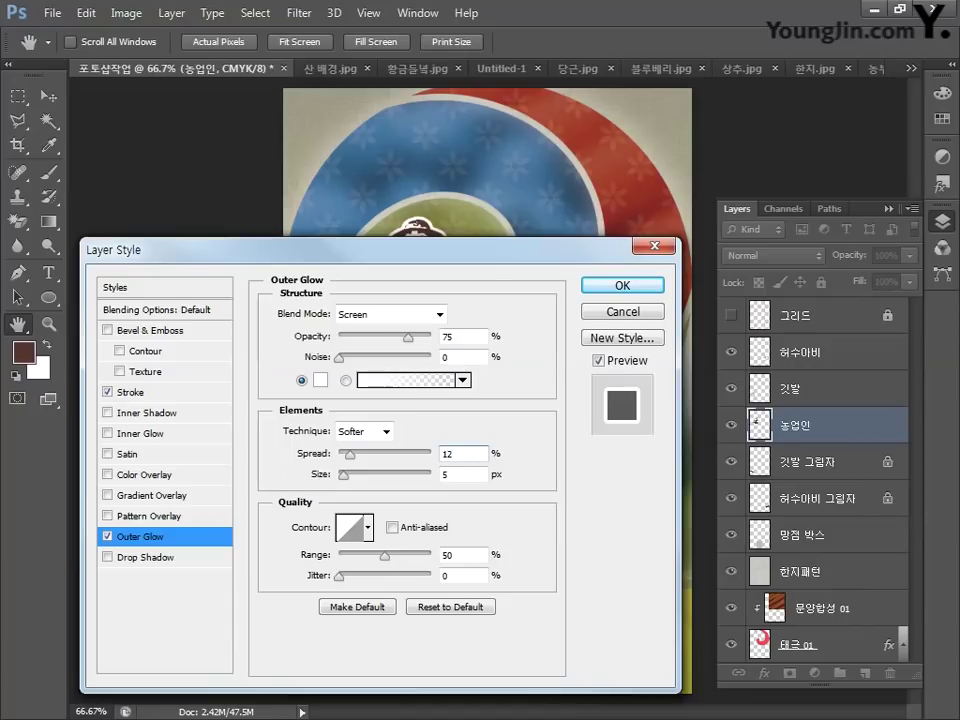
{"action": "left_click", "coordinate": [446, 476]}
{"action": "type", "text": "30"}
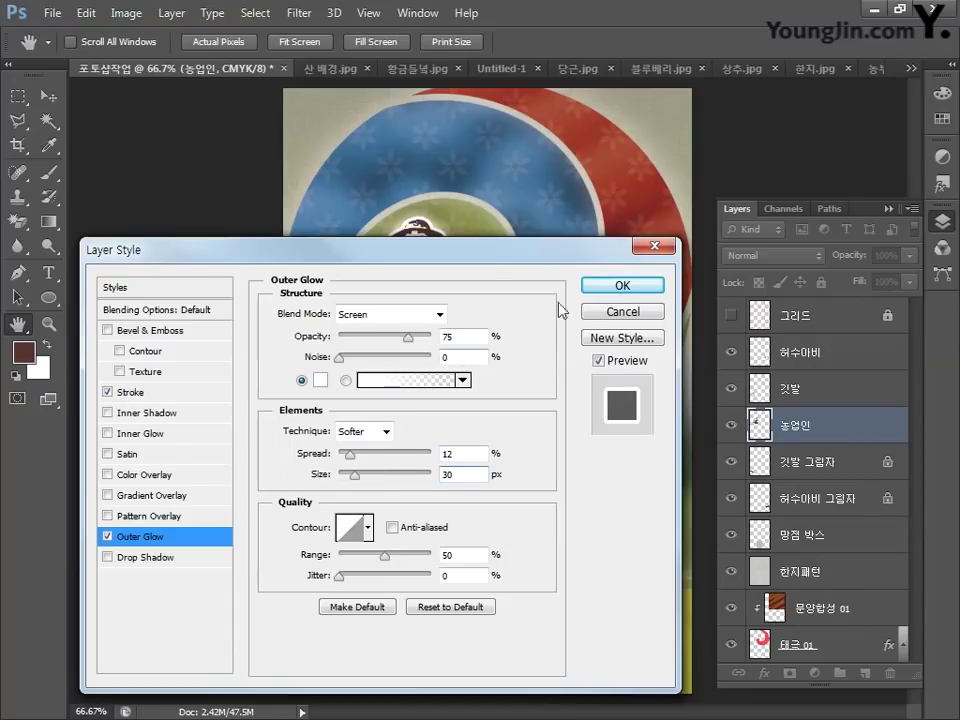
{"action": "left_click", "coordinate": [618, 286]}
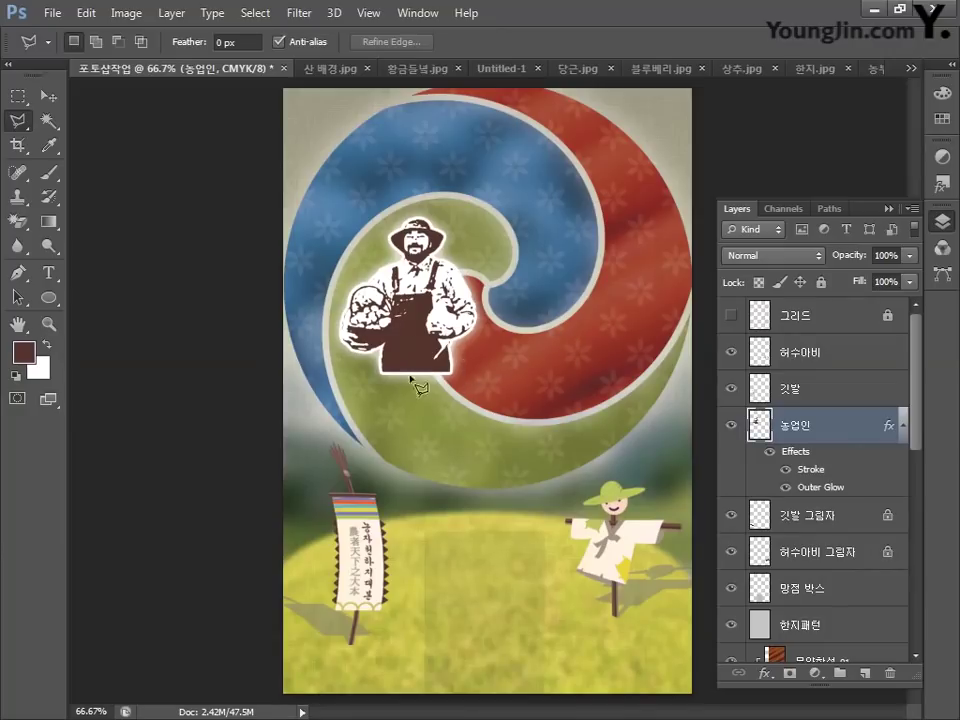
Add a layer mask to the farmer layer and fade out the lower apron with a black-to-white linear gradient.
{"action": "left_click", "coordinate": [791, 673]}
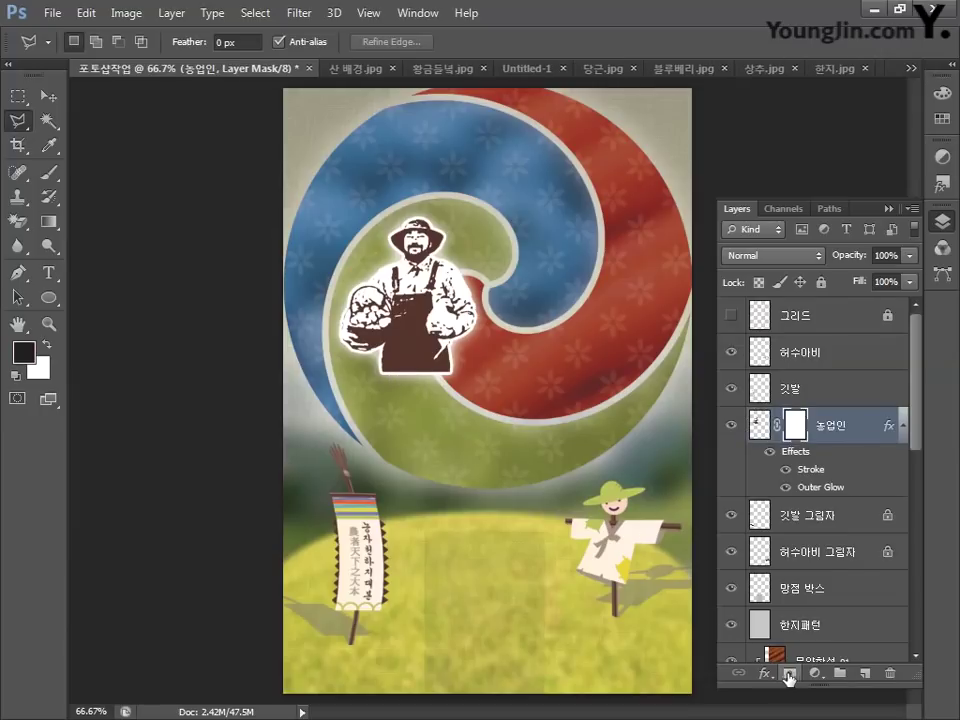
{"action": "left_click", "coordinate": [53, 224]}
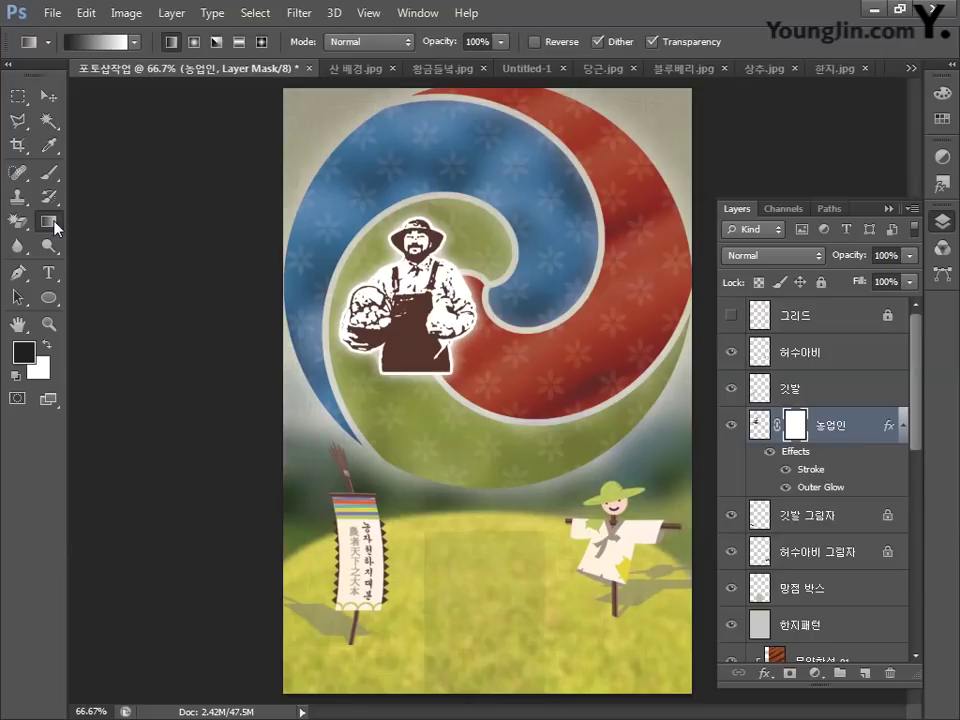
{"action": "left_click_drag", "start_coordinate": [409, 357], "coordinate": [409, 325]}
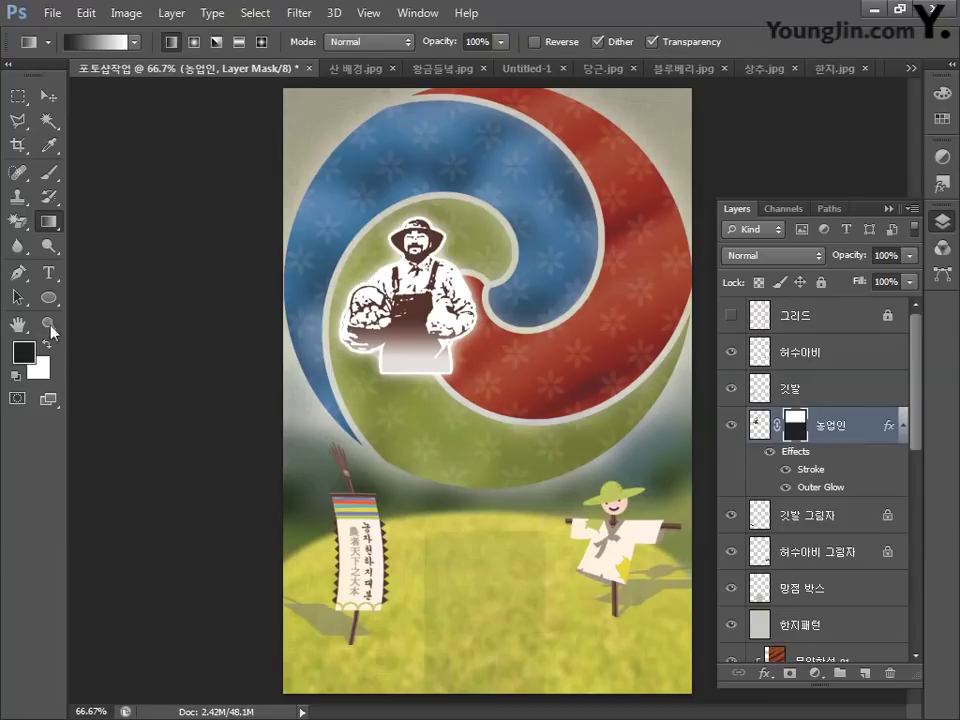
Add the text "농" below the farmer in Adobe Myungjo at 40 pt.
{"action": "left_click", "coordinate": [48, 272]}
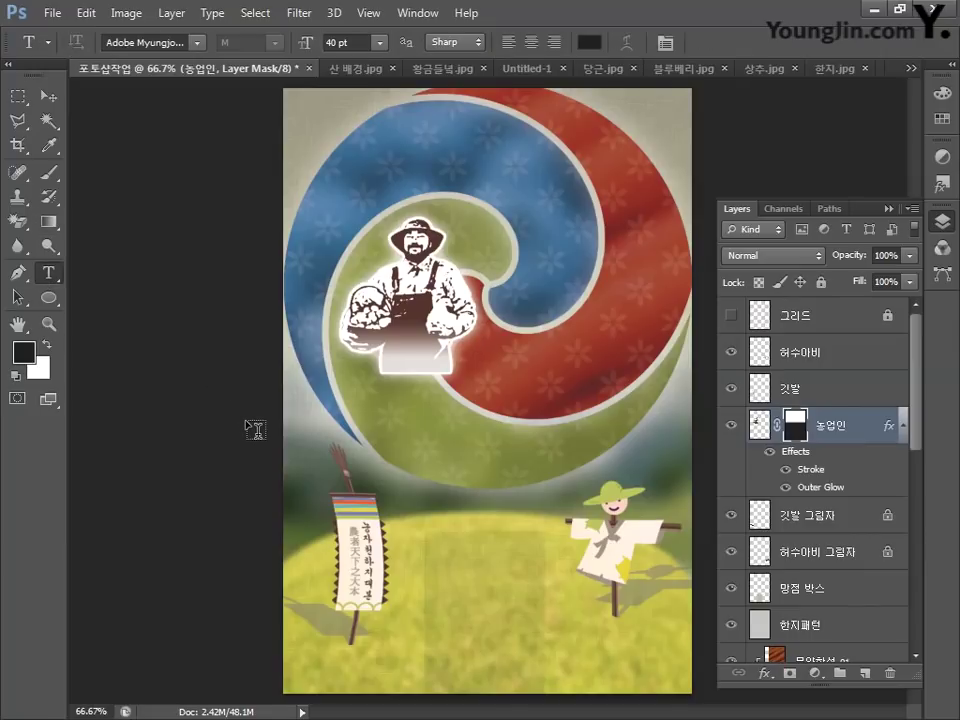
{"action": "left_click", "coordinate": [405, 452]}
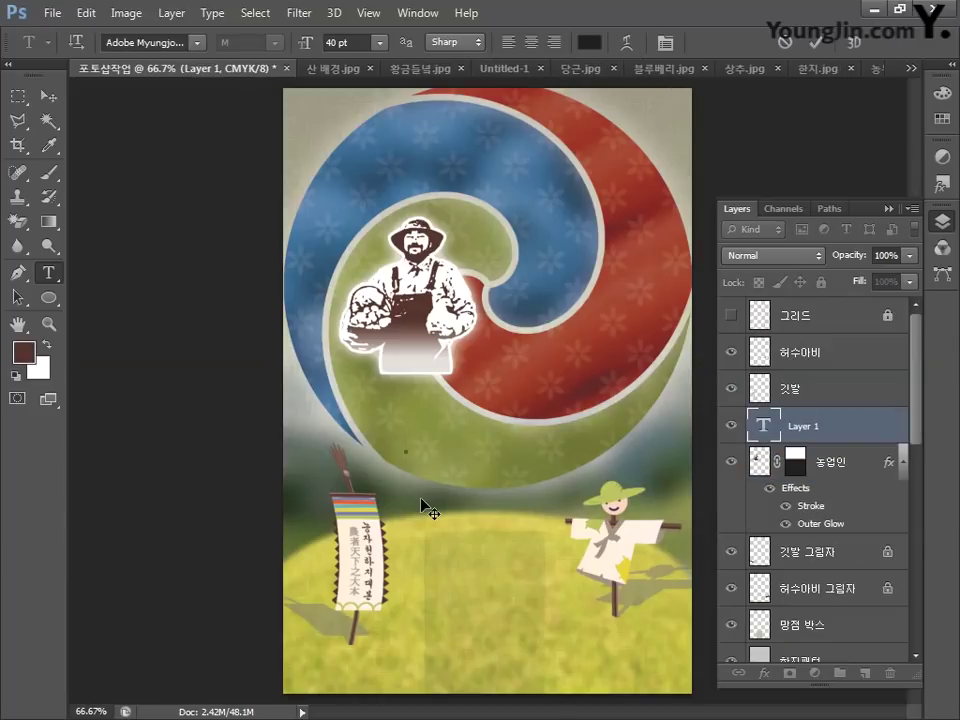
{"action": "type", "text": "농"}
{"action": "left_click", "coordinate": [57, 100]}
Set the foreground color to C 60, M 80, Y 80 and K 40.
{"action": "left_click", "coordinate": [23, 352]}
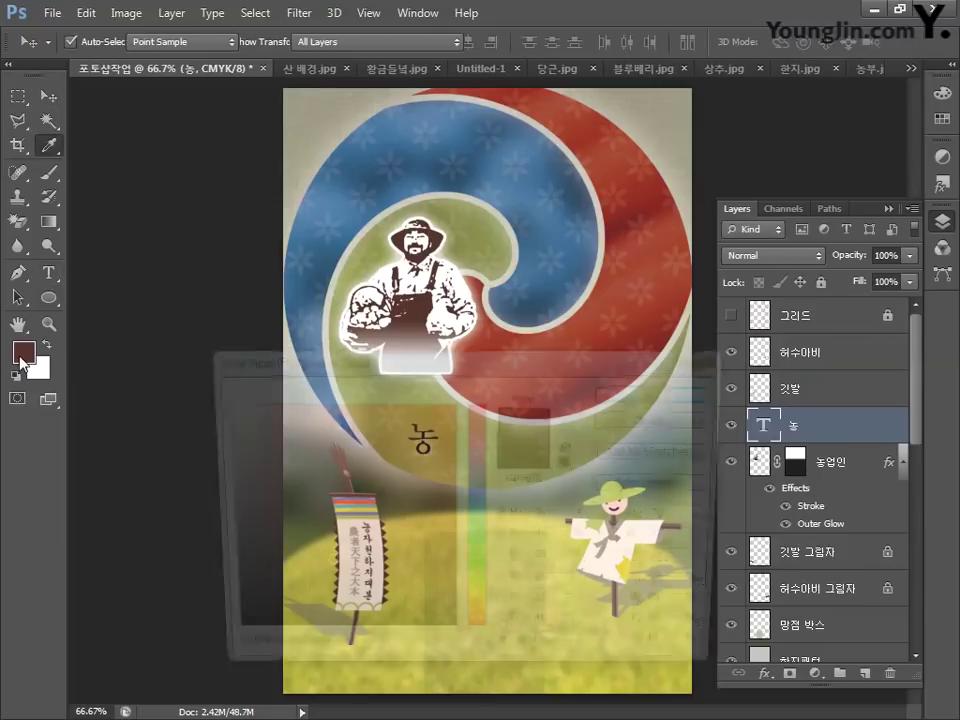
{"action": "double_click", "coordinate": [689, 592]}
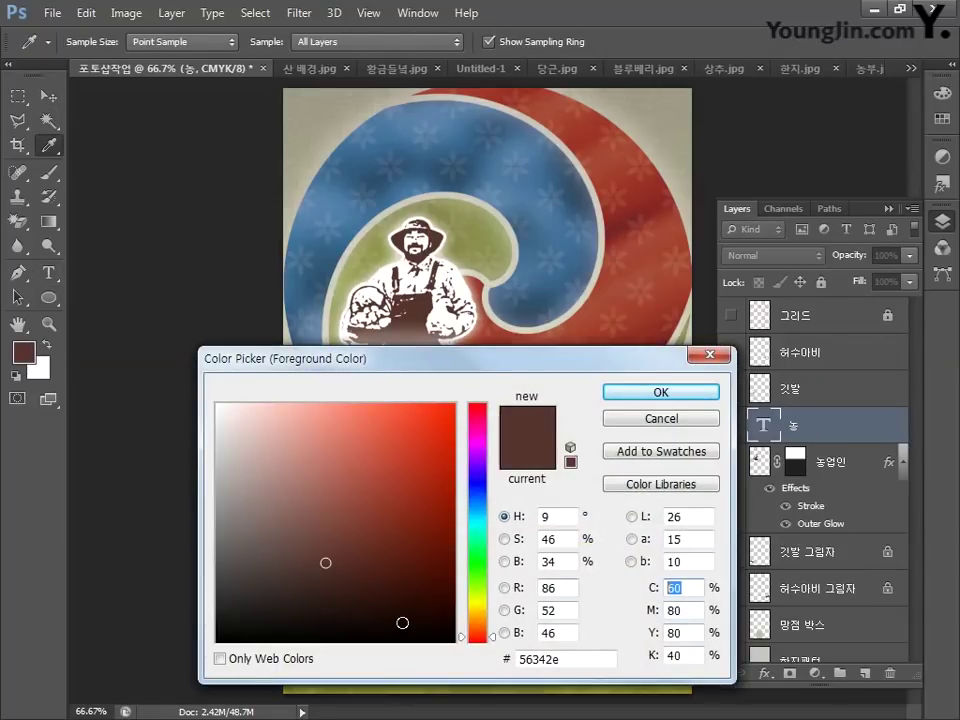
{"action": "type", "text": "60"}
{"action": "key", "text": "Tab"}
{"action": "type", "text": "80"}
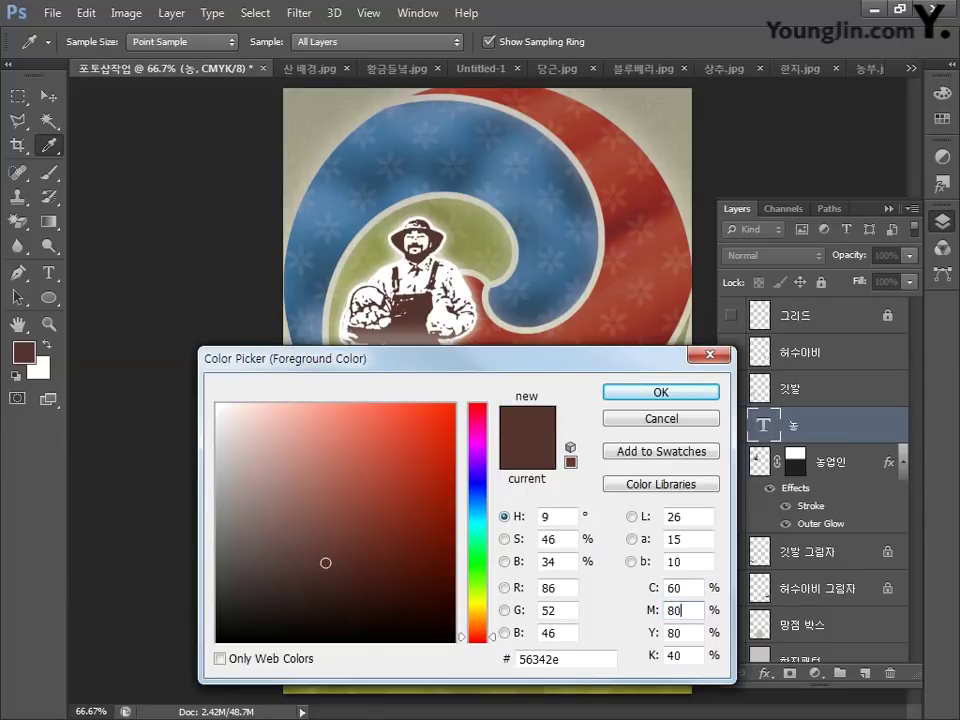
{"action": "key", "text": "Tab"}
{"action": "type", "text": "80"}
{"action": "key", "text": "Tab"}
{"action": "type", "text": "40"}
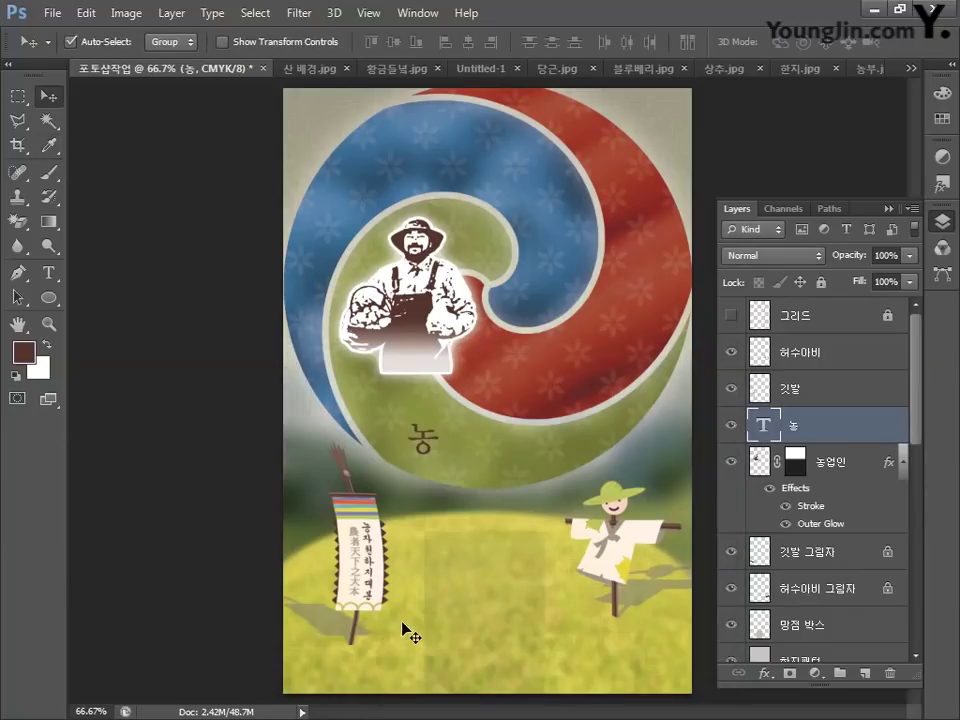
Add a Stroke effect to the 농 text with size 6 px and position Outside.
{"action": "double_click", "coordinate": [838, 430]}
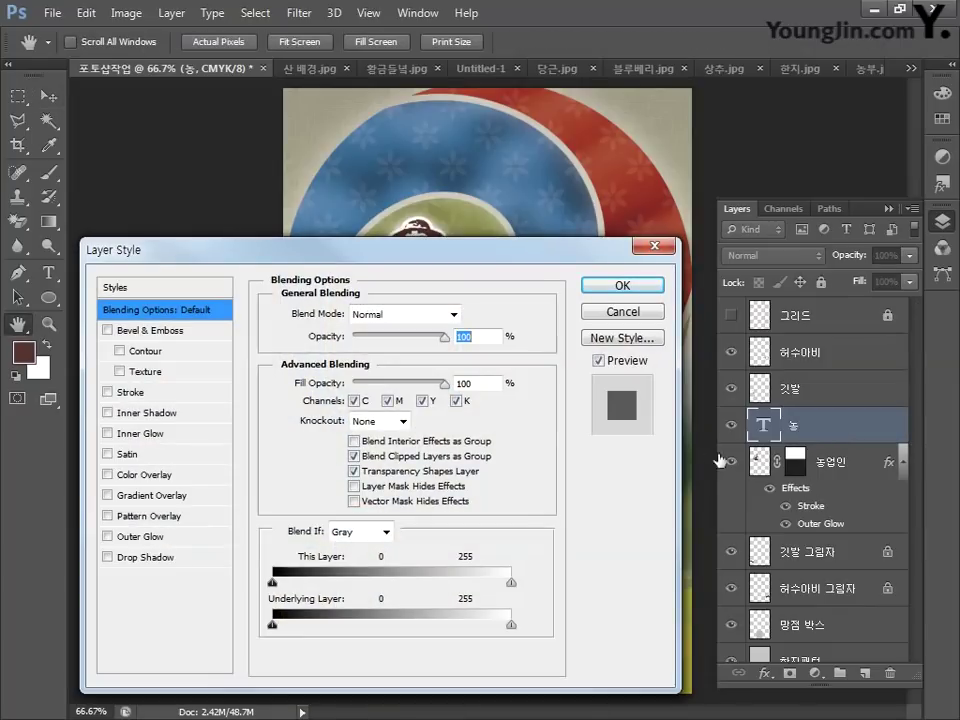
{"action": "left_click", "coordinate": [132, 392]}
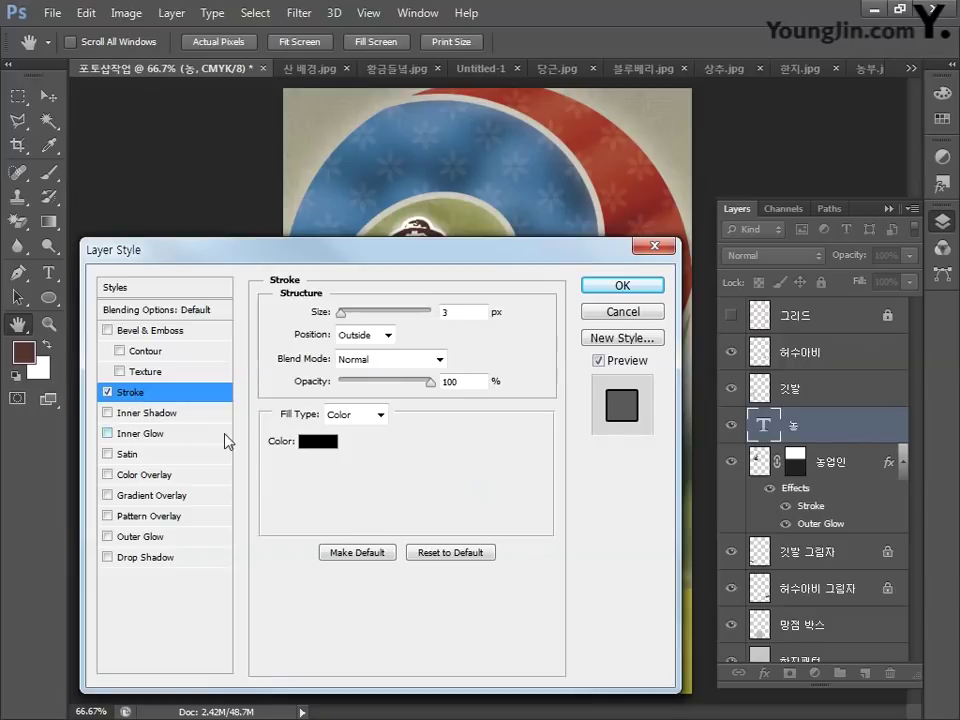
{"action": "double_click", "coordinate": [444, 312]}
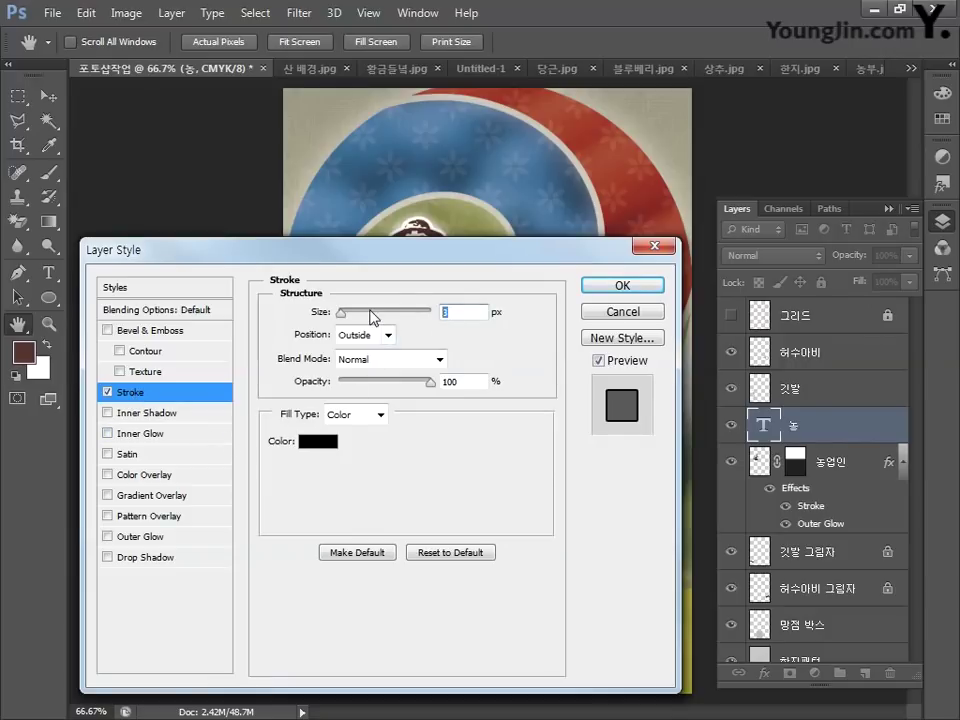
{"action": "type", "text": "6"}
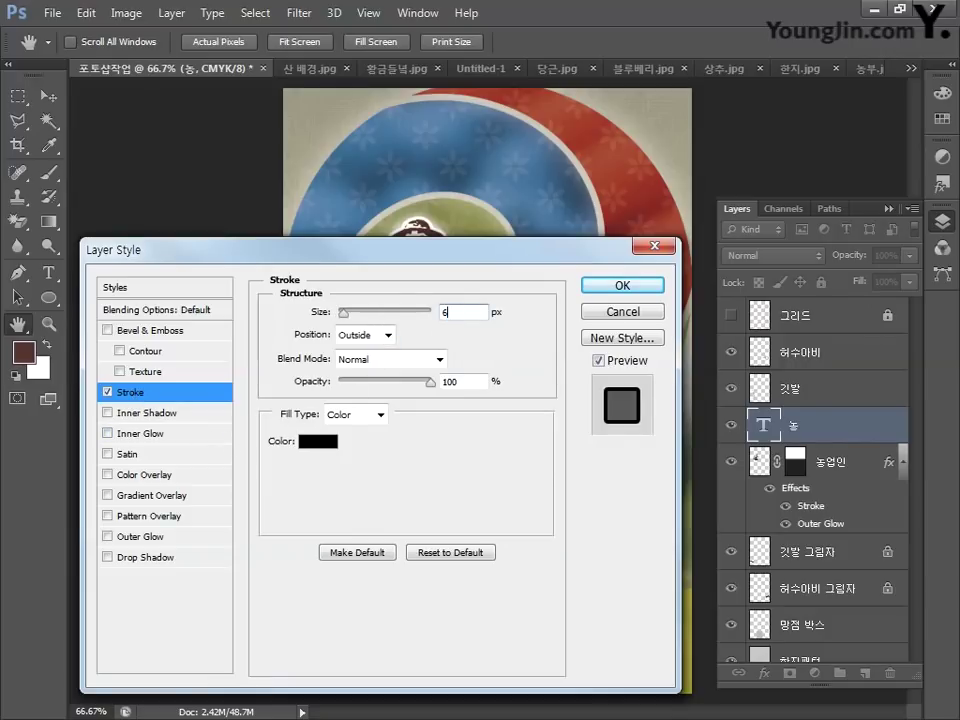
{"action": "left_click", "coordinate": [362, 335]}
{"action": "left_click", "coordinate": [364, 359]}
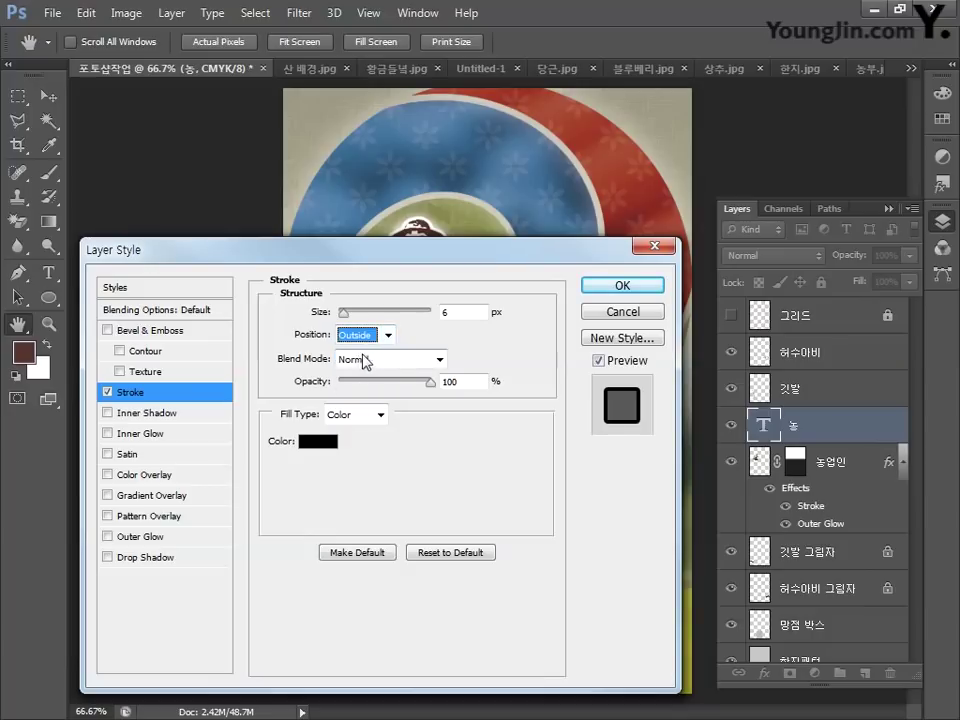
Set the text's stroke color to white with C 0, M 0, Y 0 and K 0, and apply the layer style.
{"action": "left_click", "coordinate": [318, 441]}
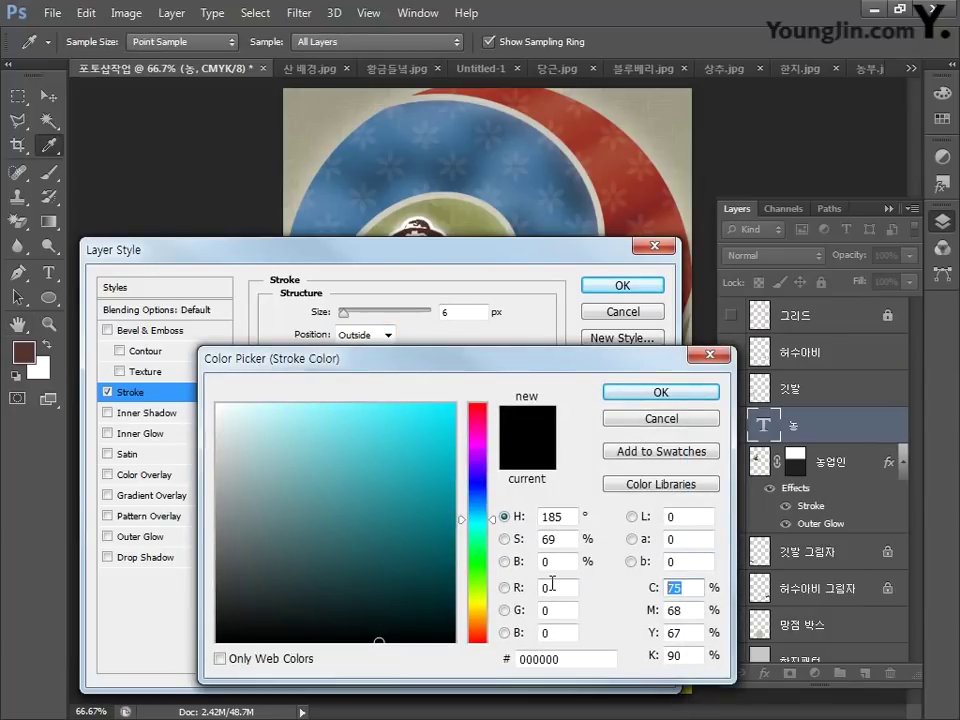
{"action": "type", "text": "0"}
{"action": "key", "text": "Tab"}
{"action": "type", "text": "0"}
{"action": "key", "text": "Tab"}
{"action": "type", "text": "0"}
{"action": "key", "text": "Tab"}
{"action": "type", "text": "0"}
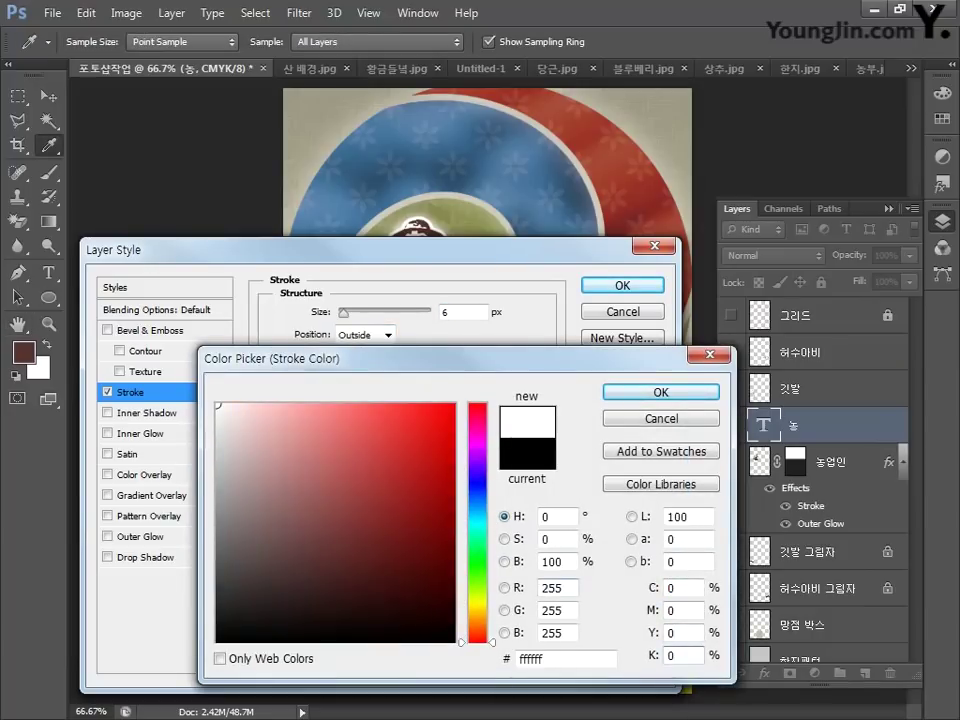
{"action": "left_click", "coordinate": [660, 392]}
{"action": "left_click", "coordinate": [622, 286]}
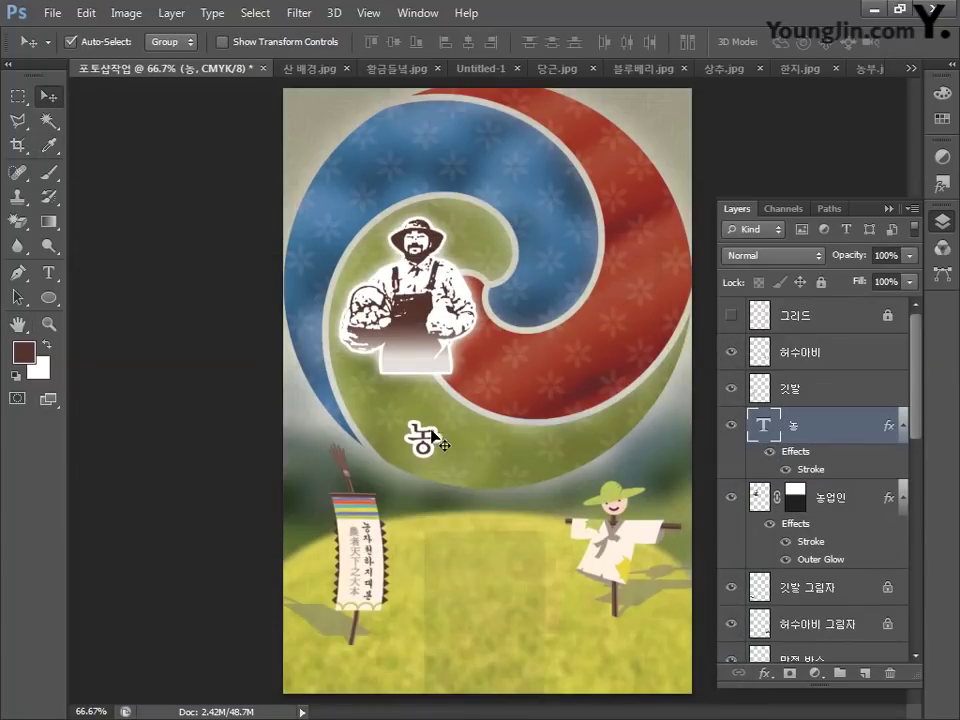
Move 농 over the farmer's lower left edge and enlarge it to about 71 pt with Free Transform.
{"action": "left_click_drag", "start_coordinate": [432, 438], "coordinate": [364, 346]}
{"action": "key", "text": "ctrl+t"}
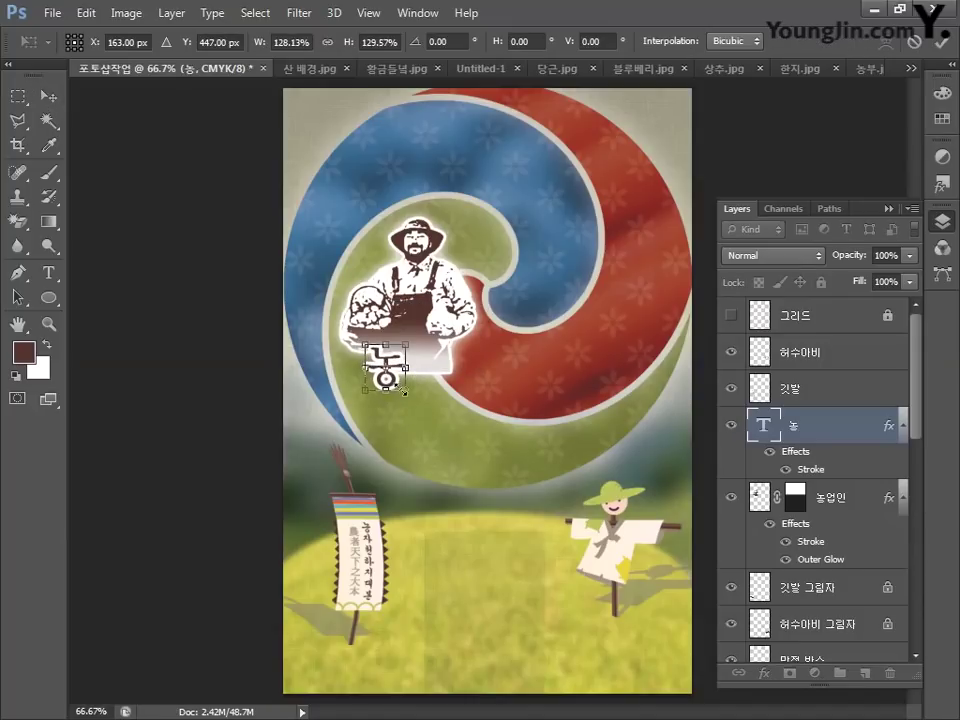
{"action": "left_click_drag", "start_coordinate": [405, 390], "coordinate": [429, 406]}
{"action": "key", "text": "Return"}
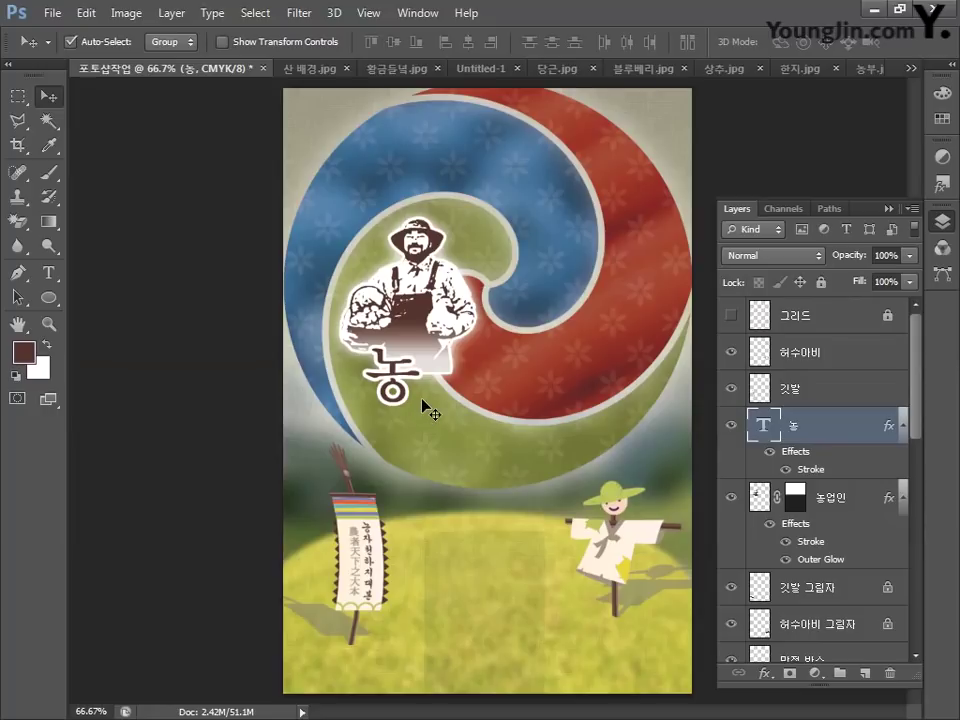
Duplicate the 농 text to its lower right and change the copy to "업".
{"action": "left_click", "coordinate": [48, 272]}
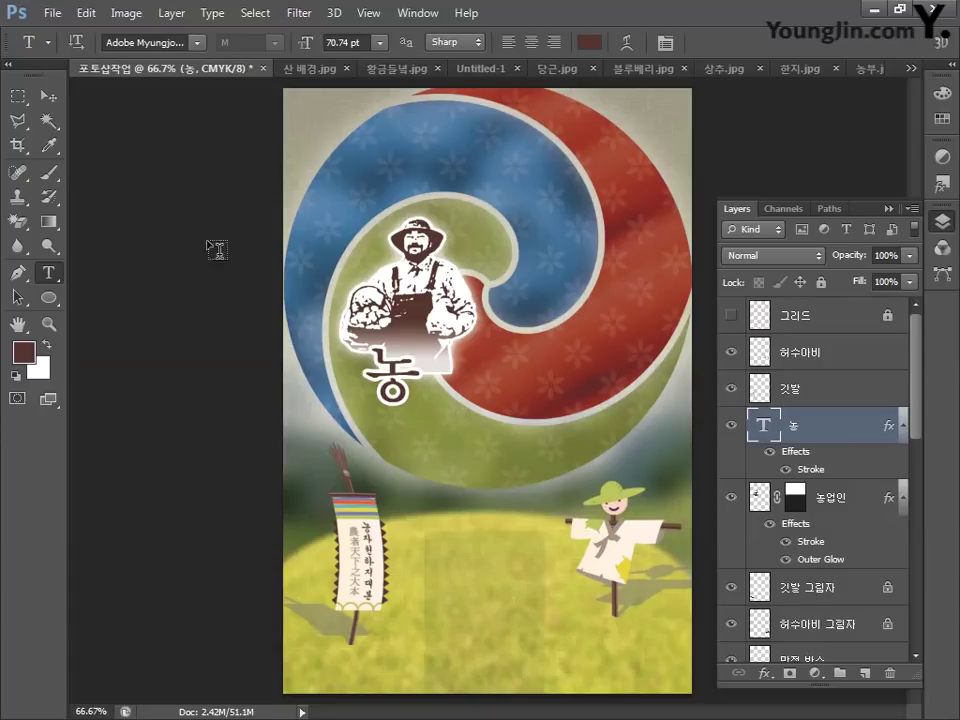
{"action": "left_click", "coordinate": [48, 95]}
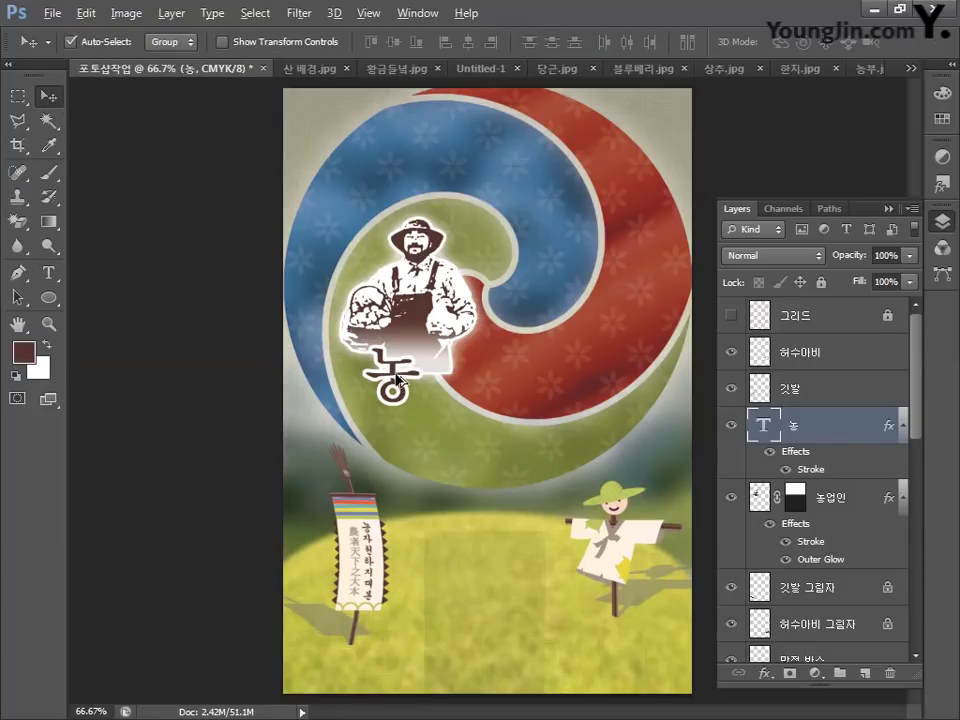
{"action": "left_click_drag", "start_coordinate": [395, 380], "coordinate": [452, 420]}
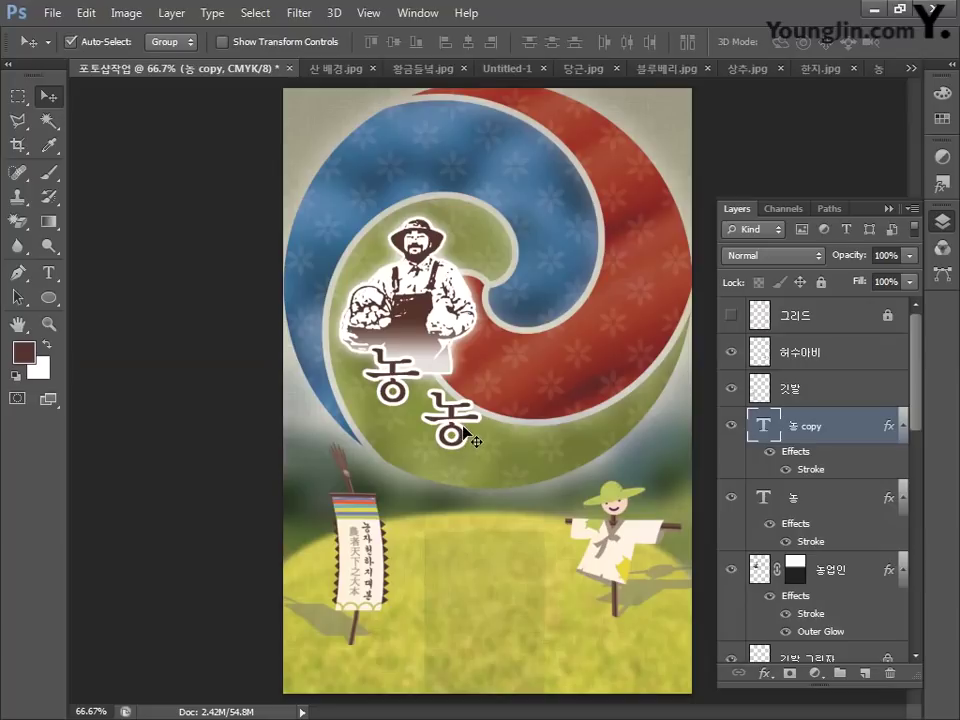
{"action": "left_click", "coordinate": [53, 279]}
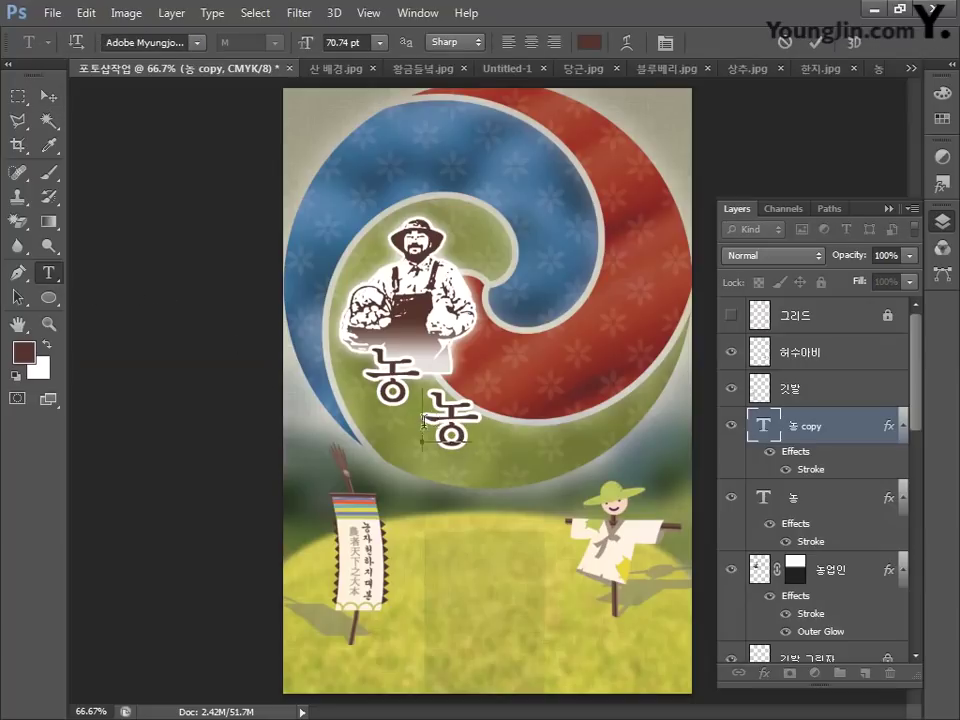
{"action": "left_click_drag", "start_coordinate": [422, 425], "coordinate": [470, 425]}
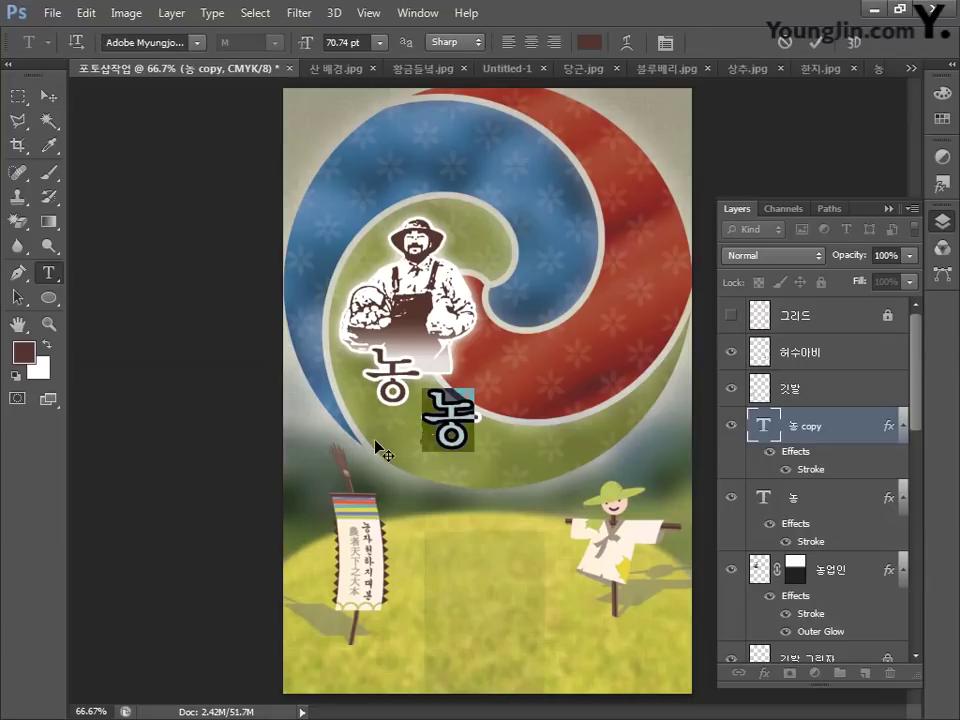
{"action": "type", "text": "업"}
{"action": "left_click", "coordinate": [48, 95]}
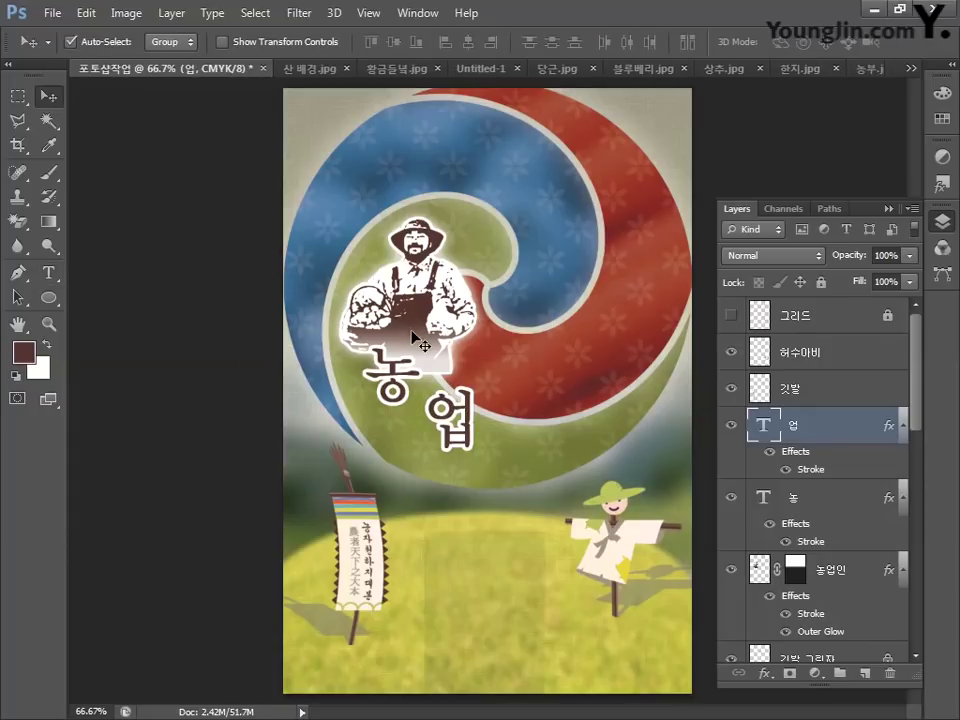
Scale 업 down to about 80% and place it directly beside 농.
{"action": "key", "text": "ctrl+t"}
{"action": "left_click_drag", "start_coordinate": [417, 386], "coordinate": [448, 384]}
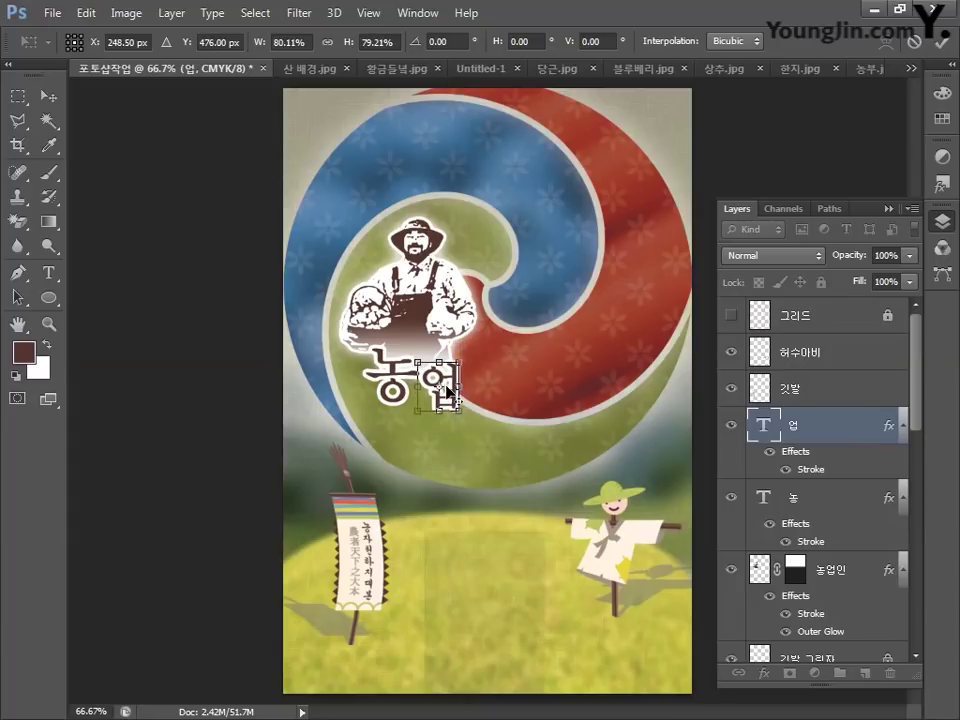
{"action": "key", "text": "Return"}
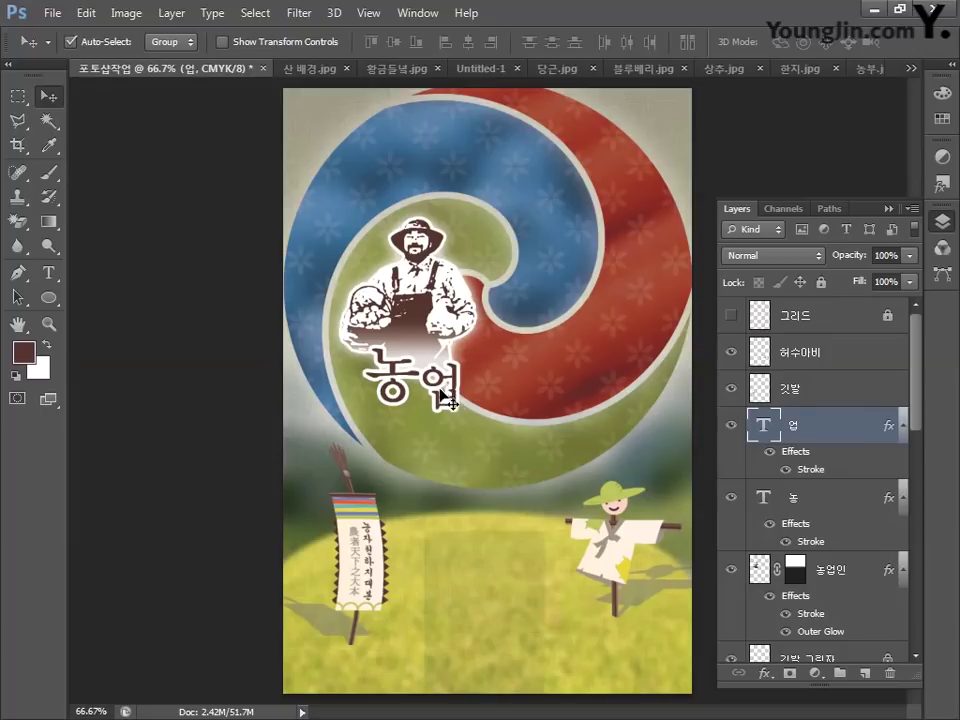
Duplicate the 업 text to its right and change the copy to "인".
{"action": "left_click_drag", "start_coordinate": [431, 384], "coordinate": [474, 384]}
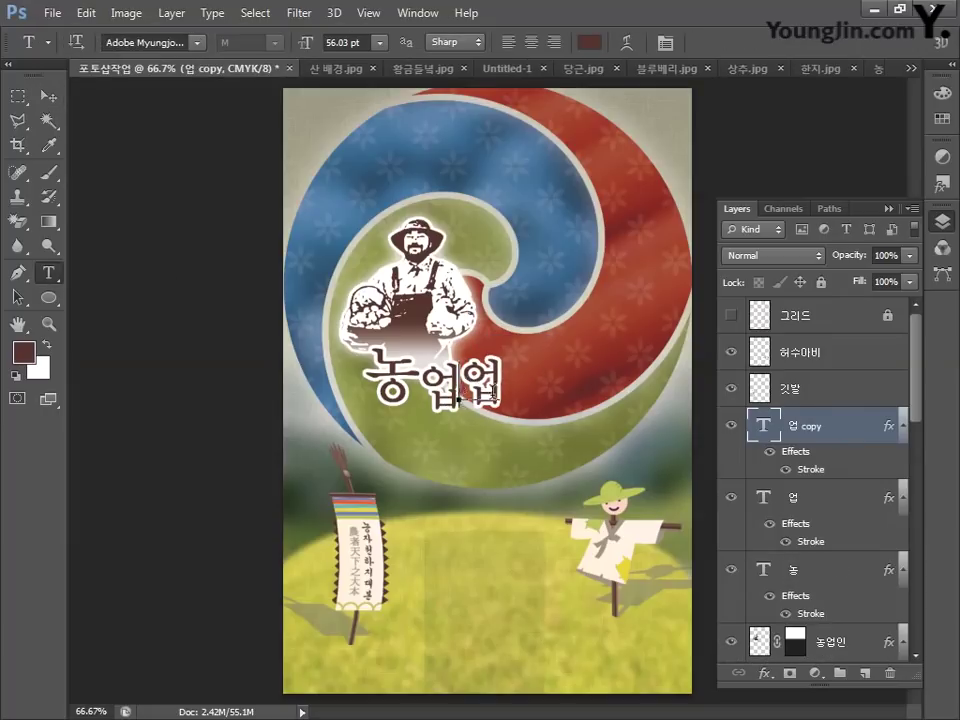
{"action": "type", "text": "인"}
{"action": "left_click", "coordinate": [50, 100]}
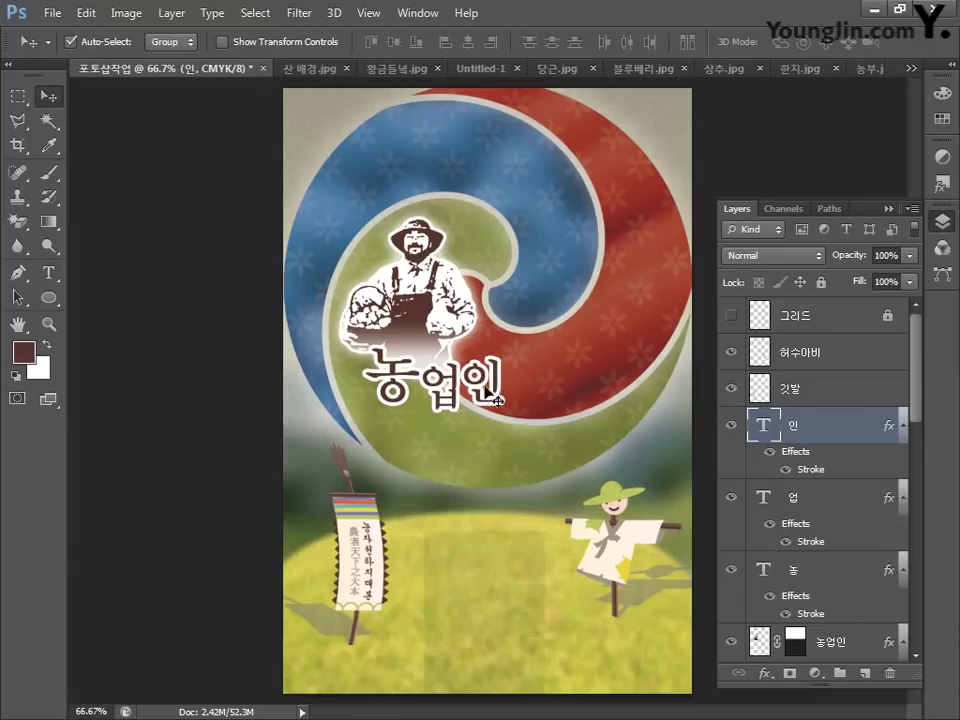
Duplicate the 인 text to its lower right and change the copy to "의".
{"action": "left_click_drag", "start_coordinate": [468, 383], "coordinate": [517, 390]}
{"action": "left_click", "coordinate": [48, 272]}
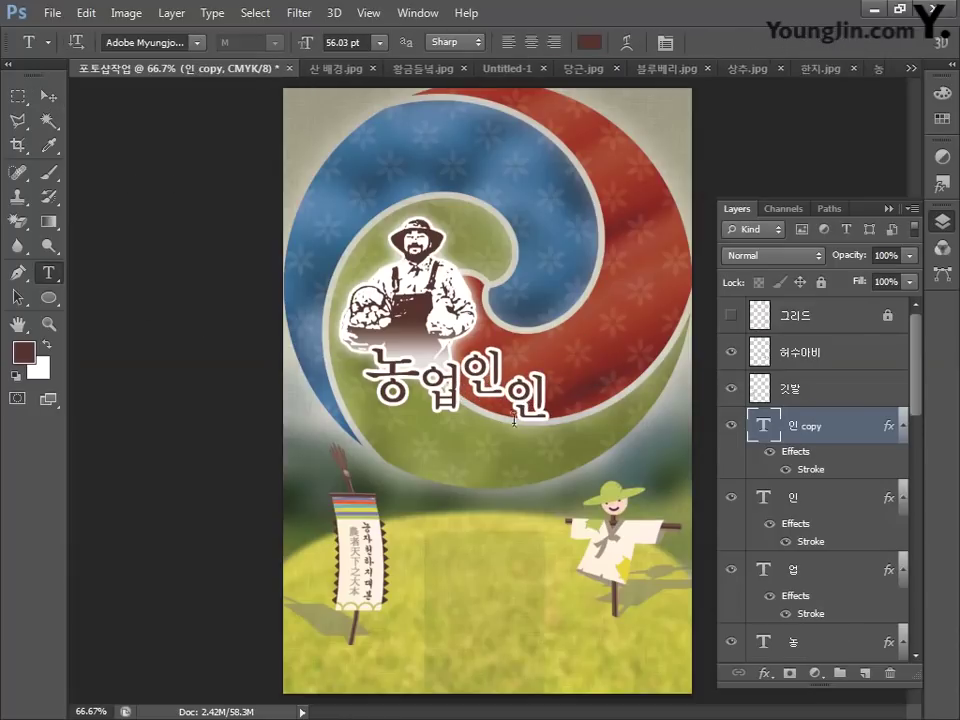
{"action": "double_click", "coordinate": [518, 397]}
{"action": "type", "text": "의"}
{"action": "left_click", "coordinate": [48, 95]}
Scale the 의 text down to about 46 pt, keeping it beside 인.
{"action": "key", "text": "ctrl+t"}
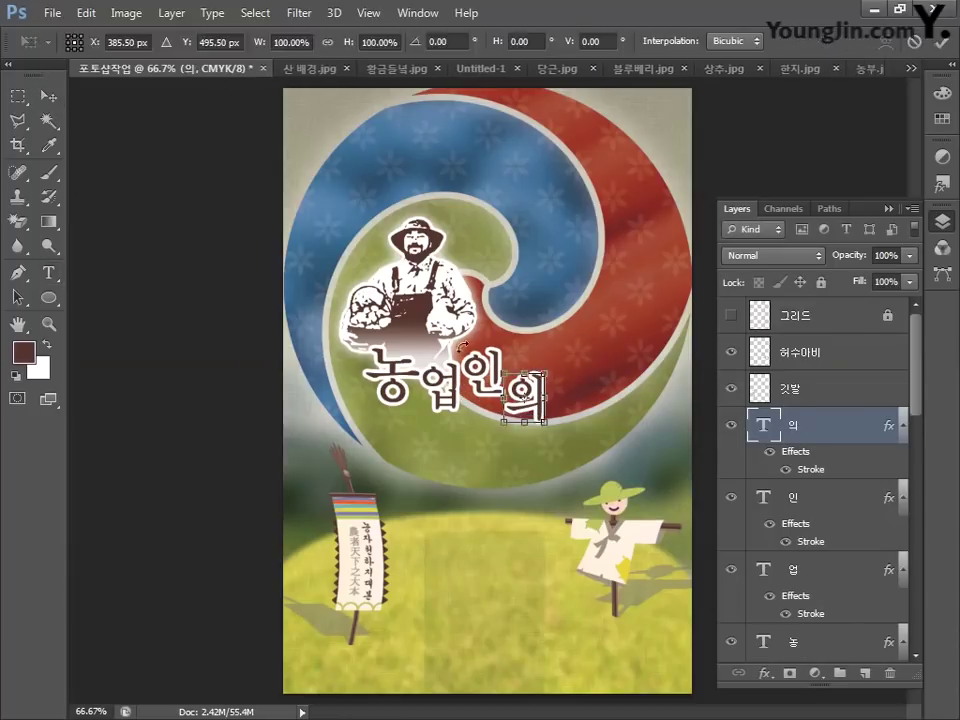
{"action": "left_click_drag", "start_coordinate": [556, 362], "coordinate": [576, 400]}
{"action": "key", "text": "Return"}
Change the copy of 의 at the end of the title to "날".
{"action": "left_click", "coordinate": [48, 272]}
{"action": "double_click", "coordinate": [586, 392]}
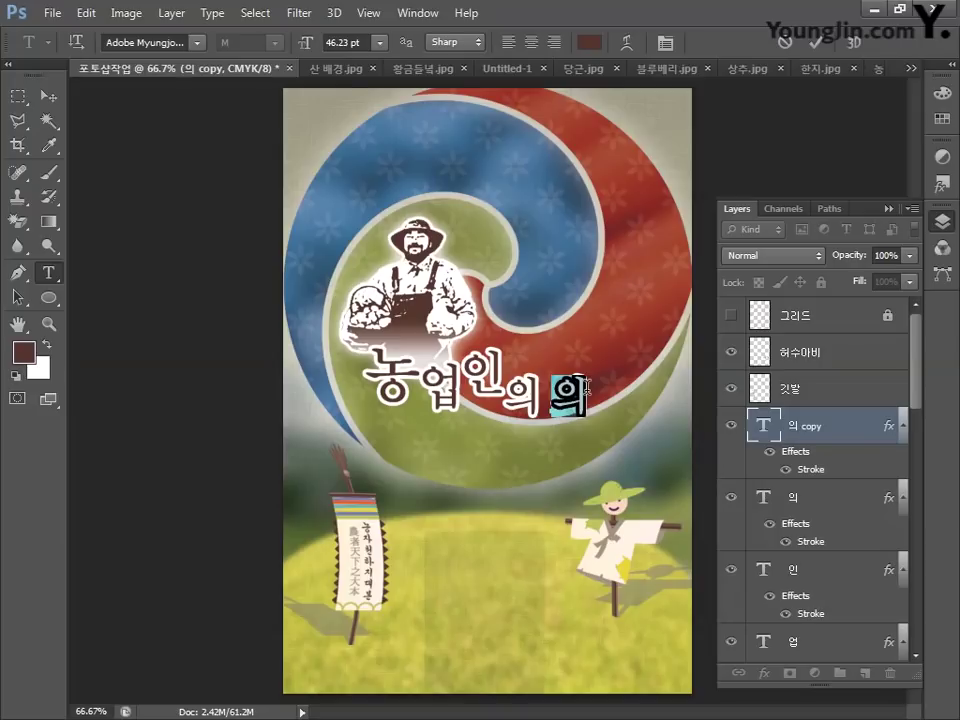
{"action": "type", "text": "날"}
{"action": "left_click", "coordinate": [48, 95]}
Enlarge 날 to about 74 pt with Free Transform as the title's last character.
{"action": "key", "text": "ctrl+t"}
{"action": "left_click_drag", "start_coordinate": [588, 374], "coordinate": [605, 350]}
{"action": "key", "text": "Return"}
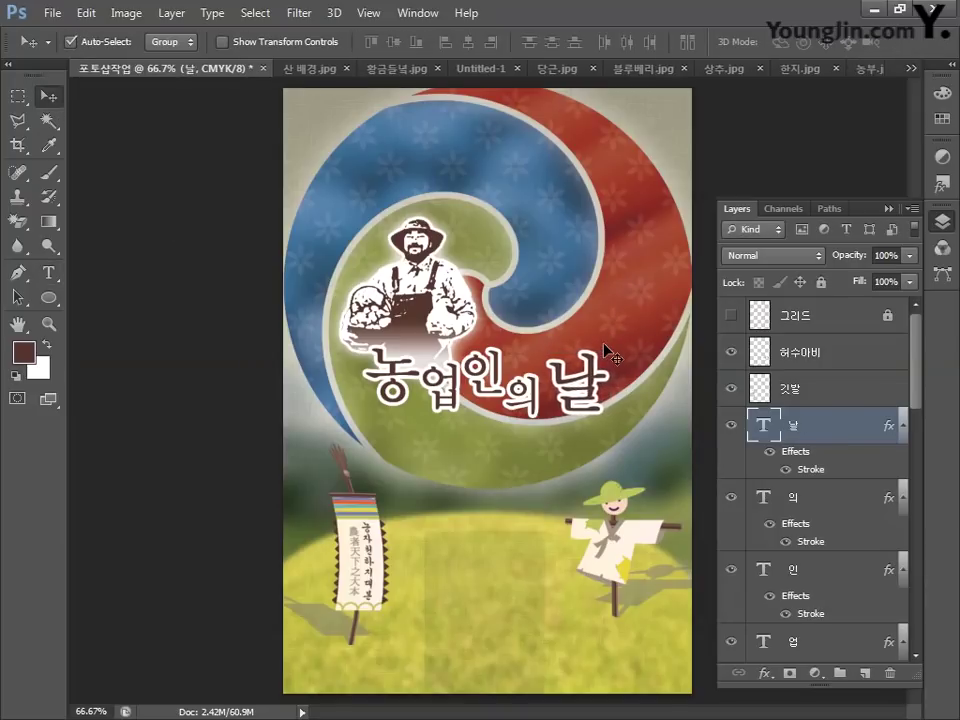
Add the horizontal text line "11월 11일은 농업인의 날입니다." below the title.
{"action": "left_click", "coordinate": [48, 273]}
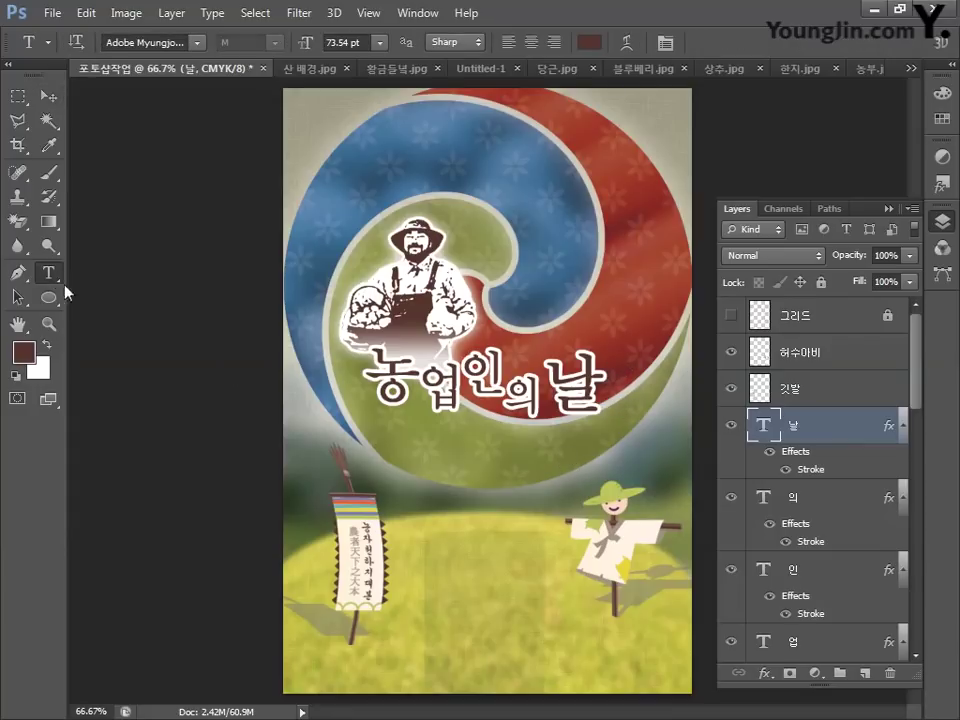
{"action": "left_click", "coordinate": [383, 430]}
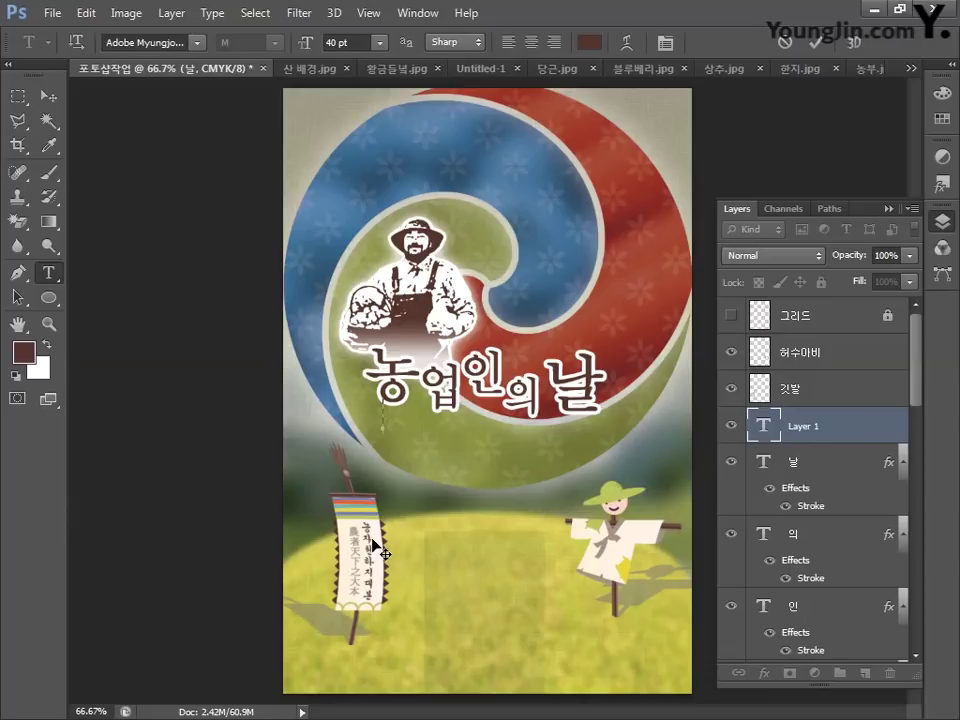
{"action": "type", "text": "11월 11일"}
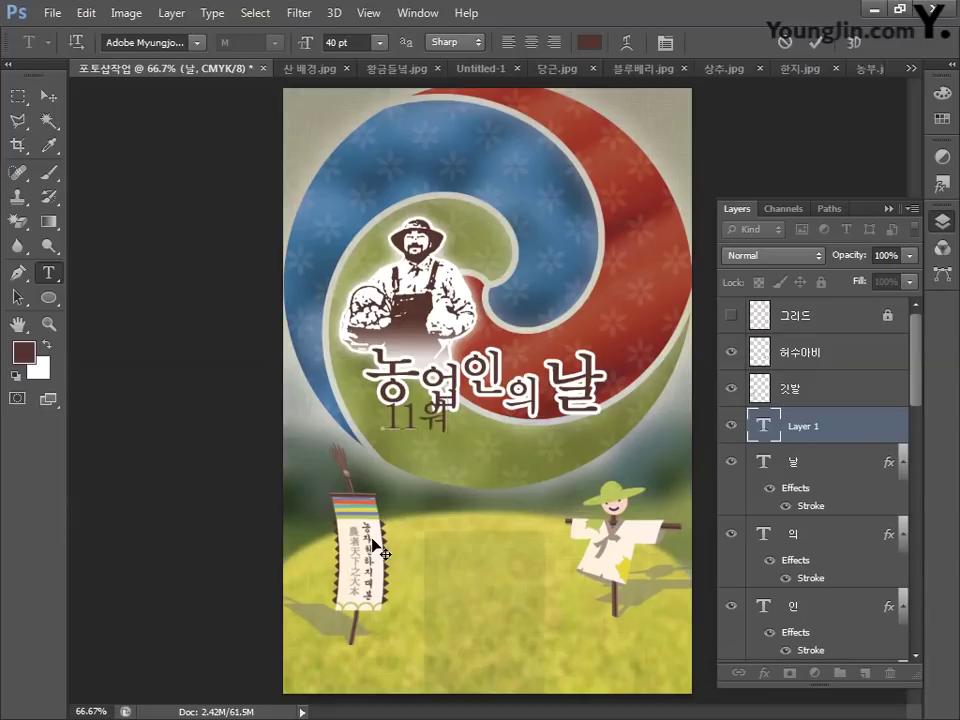
{"action": "type", "text": " 농업인의"}
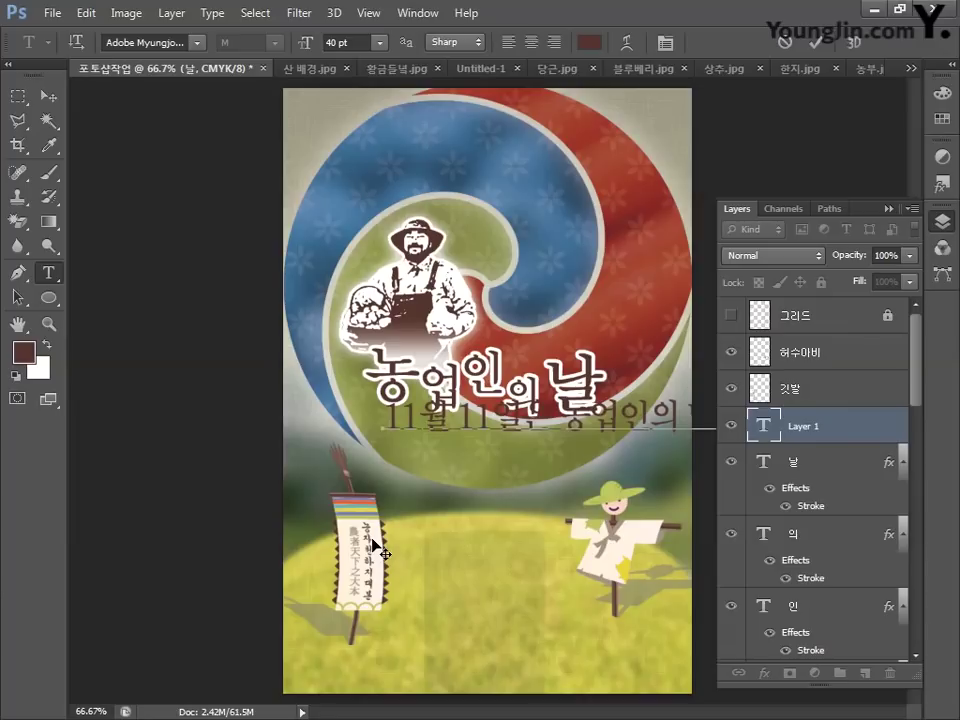
Scale the date sentence down with Free Transform to the title's width and place it just beneath 농업인의 날.
{"action": "left_click", "coordinate": [48, 95]}
{"action": "left_click_drag", "start_coordinate": [418, 439], "coordinate": [470, 450]}
{"action": "key", "text": "ctrl+t"}
{"action": "left_click_drag", "start_coordinate": [546, 450], "coordinate": [370, 450]}
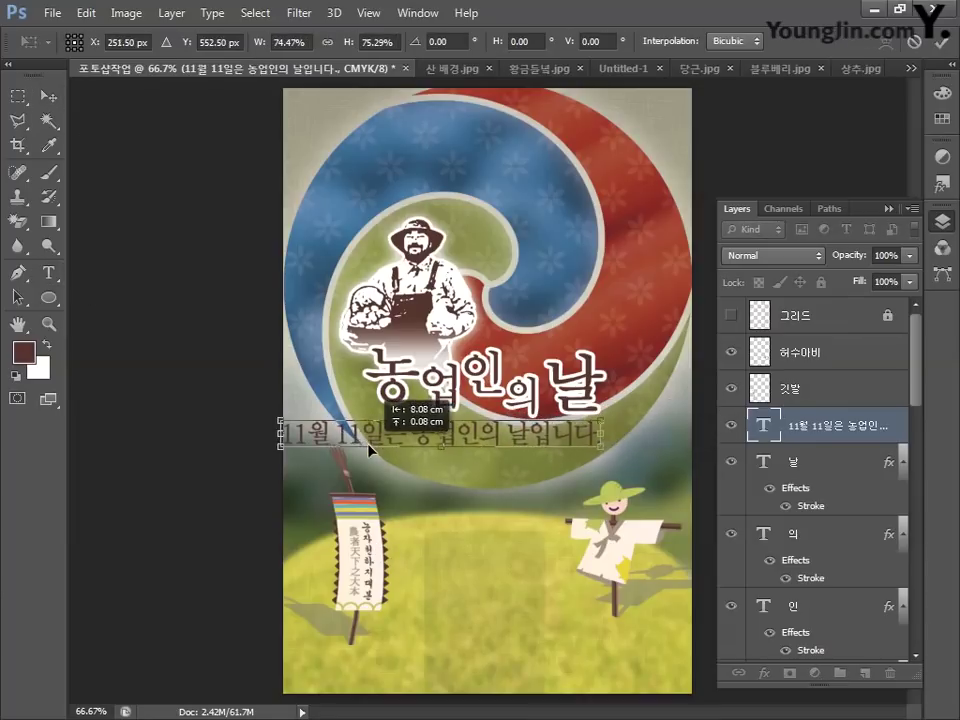
{"action": "left_click_drag", "start_coordinate": [281, 421], "coordinate": [372, 428]}
{"action": "key", "text": "Return"}
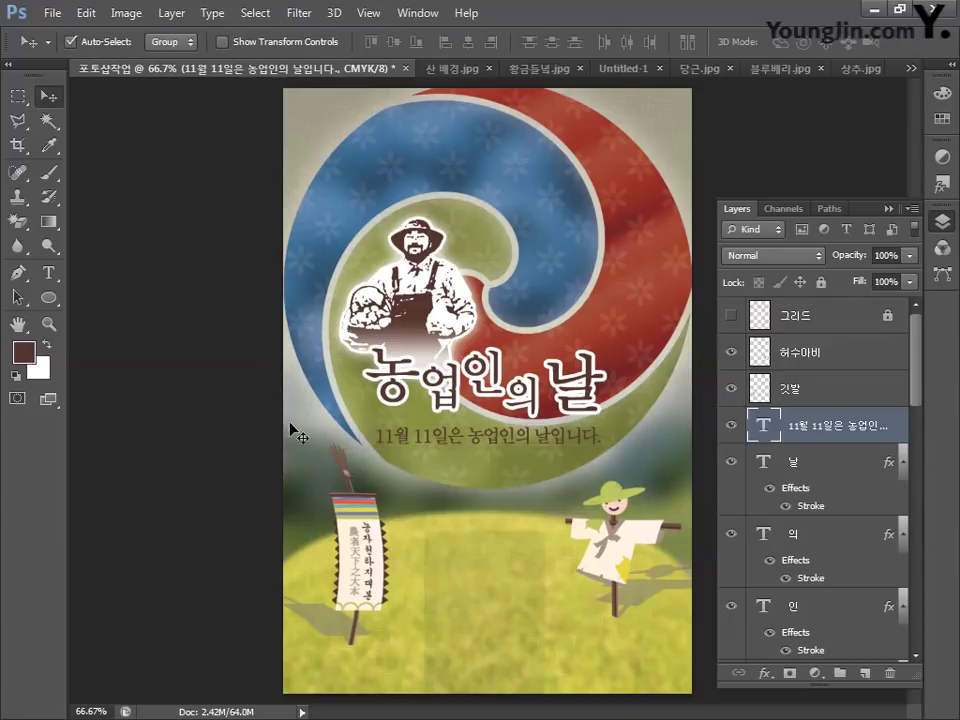
Set the foreground color to C 60, M 80, Y 80, K 40.
{"action": "left_click", "coordinate": [33, 355]}
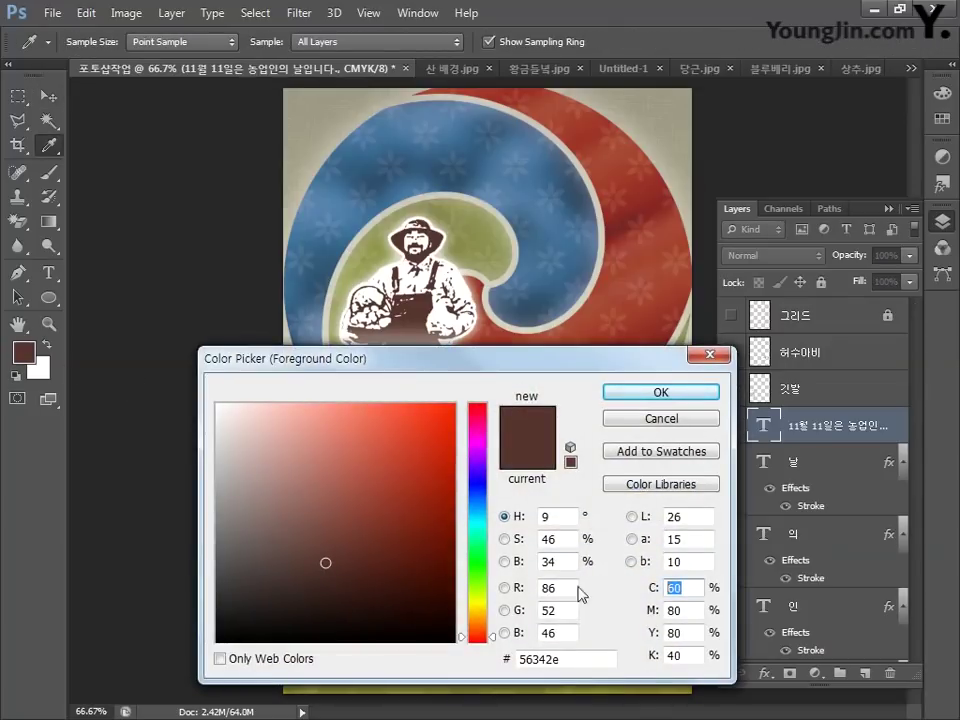
{"action": "type", "text": "60"}
{"action": "key", "text": "Tab"}
{"action": "type", "text": "8"}
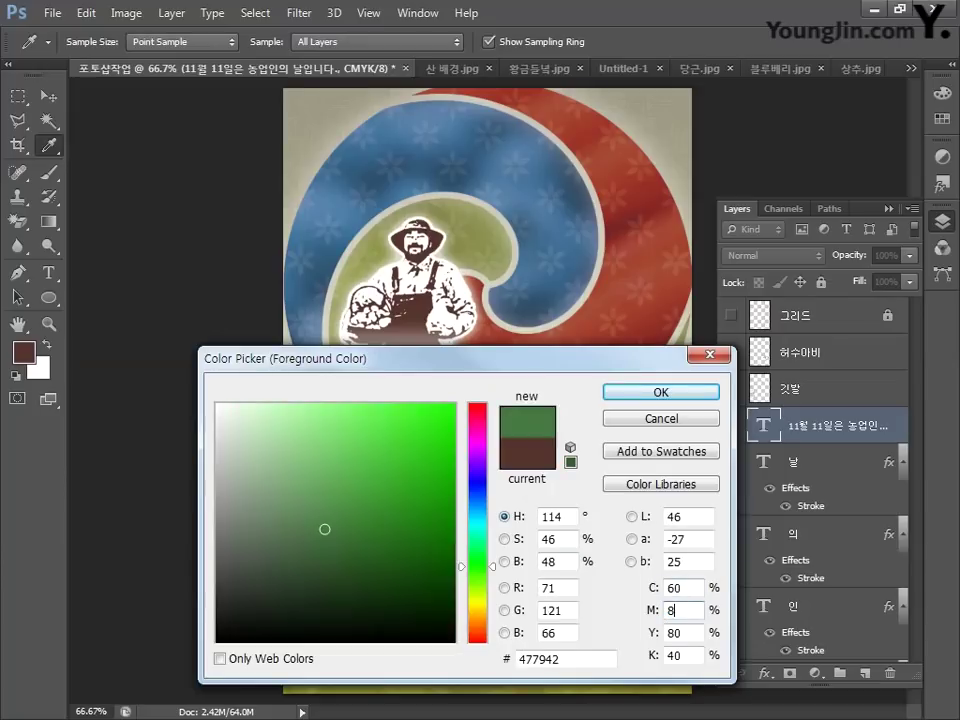
{"action": "type", "text": "0"}
{"action": "key", "text": "Tab"}
{"action": "type", "text": "80"}
{"action": "key", "text": "Tab"}
{"action": "type", "text": "4"}
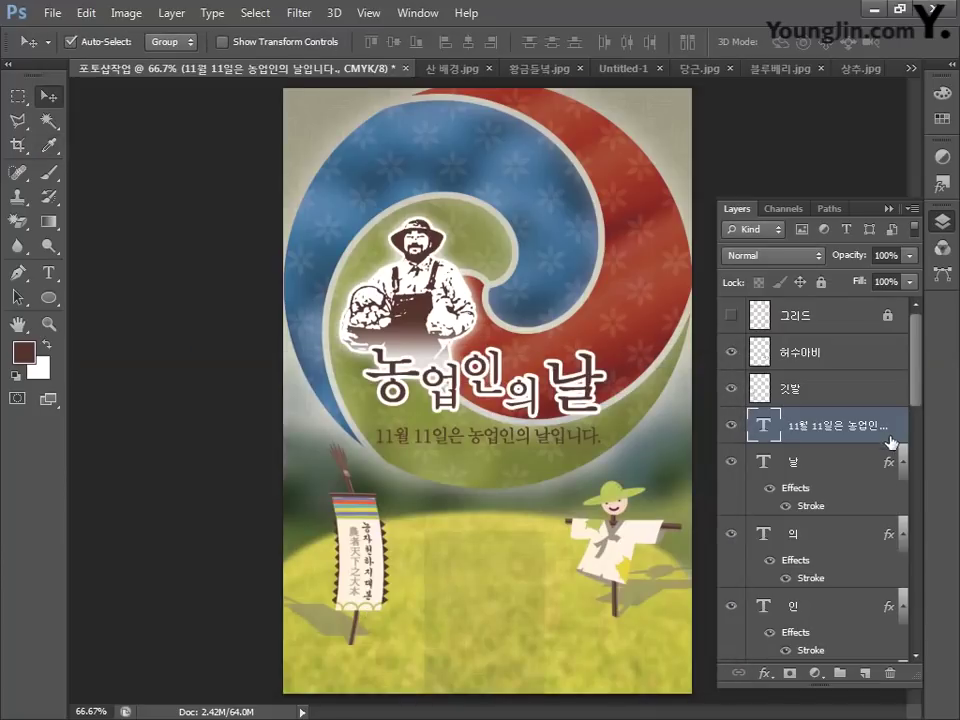
Add a 2 px outside Stroke layer style to the date sentence's text layer.
{"action": "double_click", "coordinate": [893, 424]}
{"action": "key", "text": "Return"}
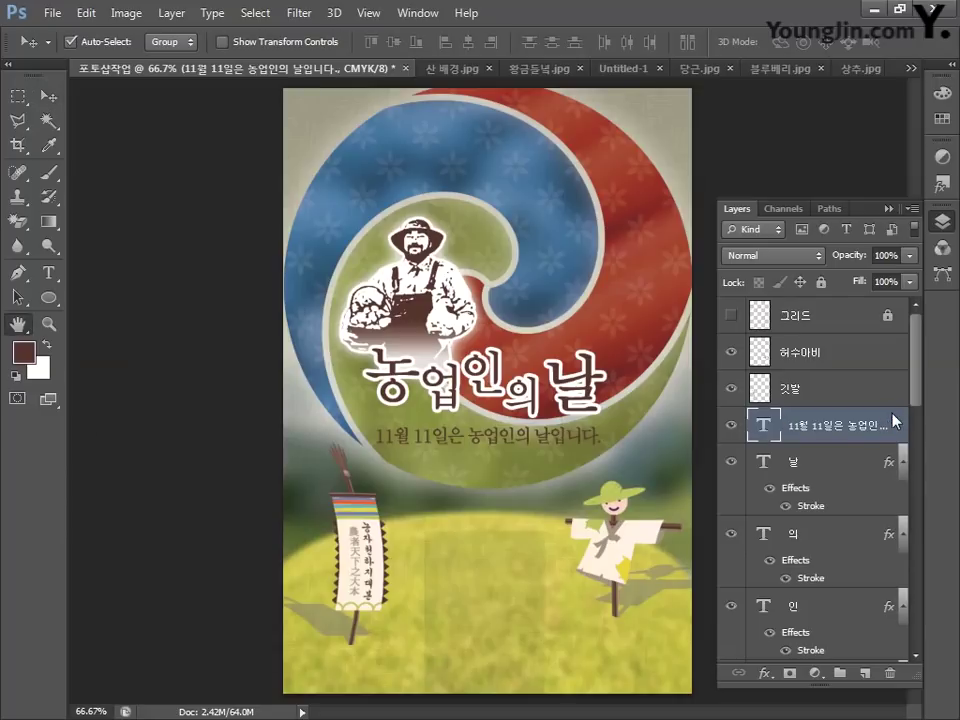
{"action": "double_click", "coordinate": [830, 425]}
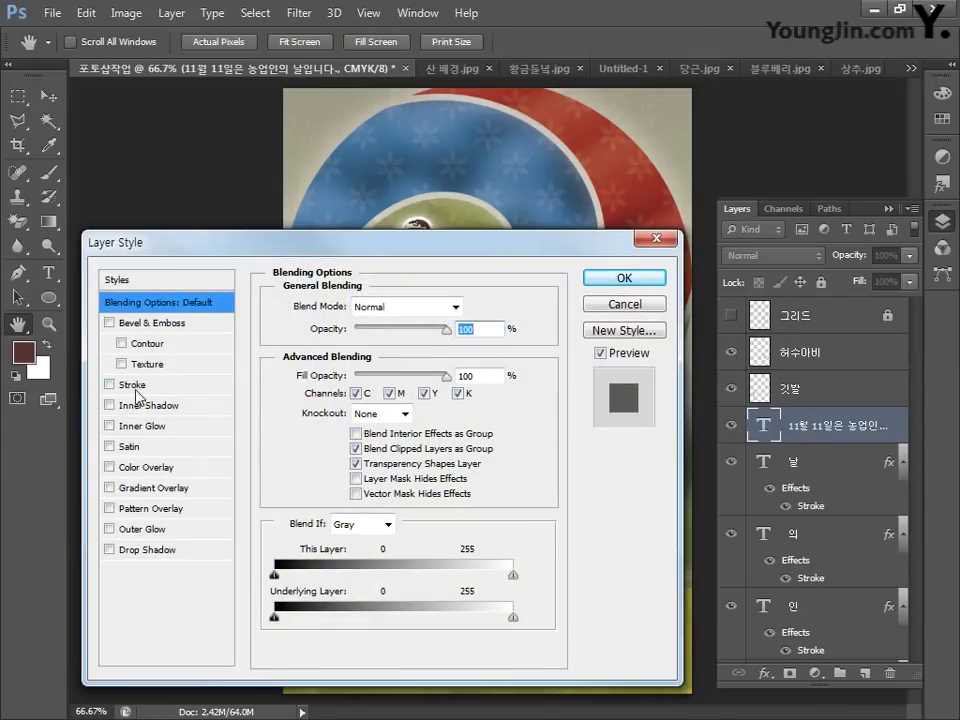
{"action": "left_click", "coordinate": [133, 386]}
{"action": "left_click", "coordinate": [457, 306]}
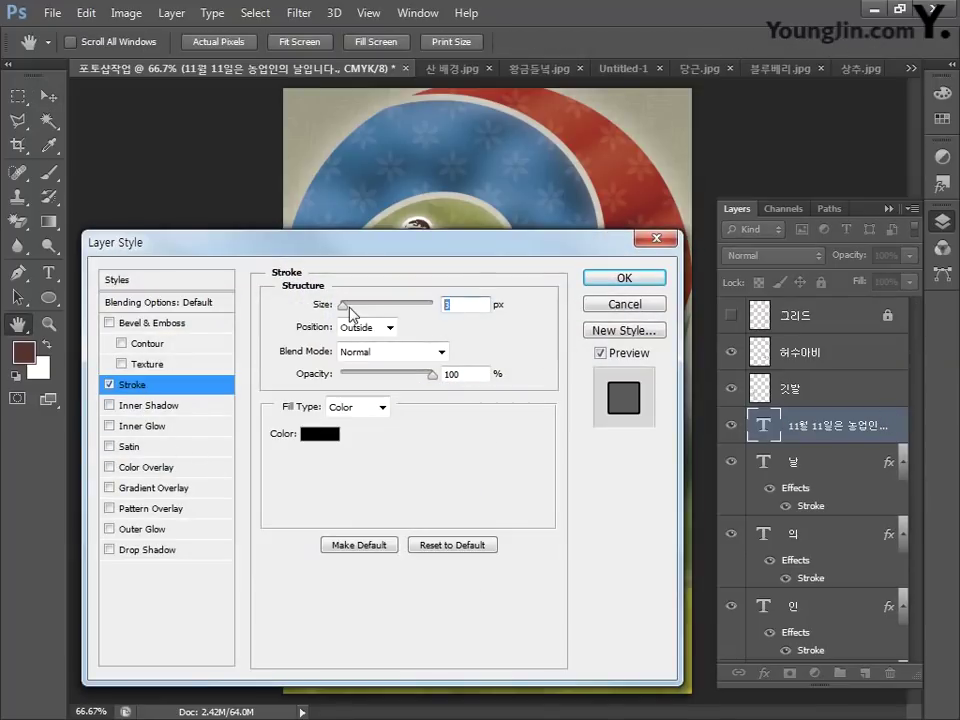
{"action": "type", "text": "2"}
Set the date sentence's stroke color to white with C, M, Y and K all at 0, and apply the layer style.
{"action": "left_click", "coordinate": [319, 433]}
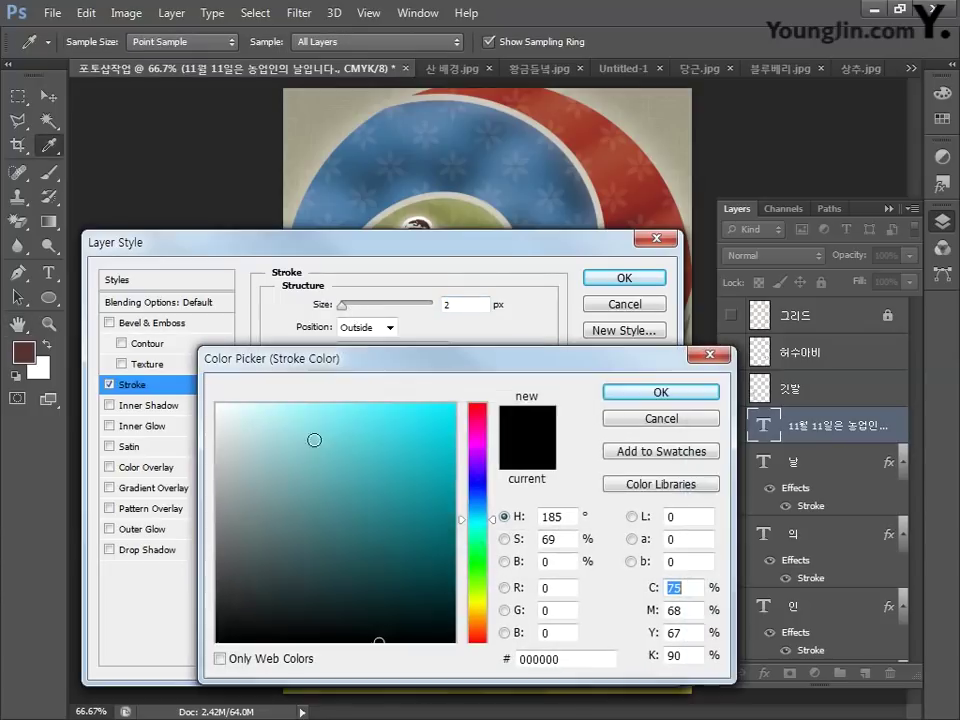
{"action": "type", "text": "0"}
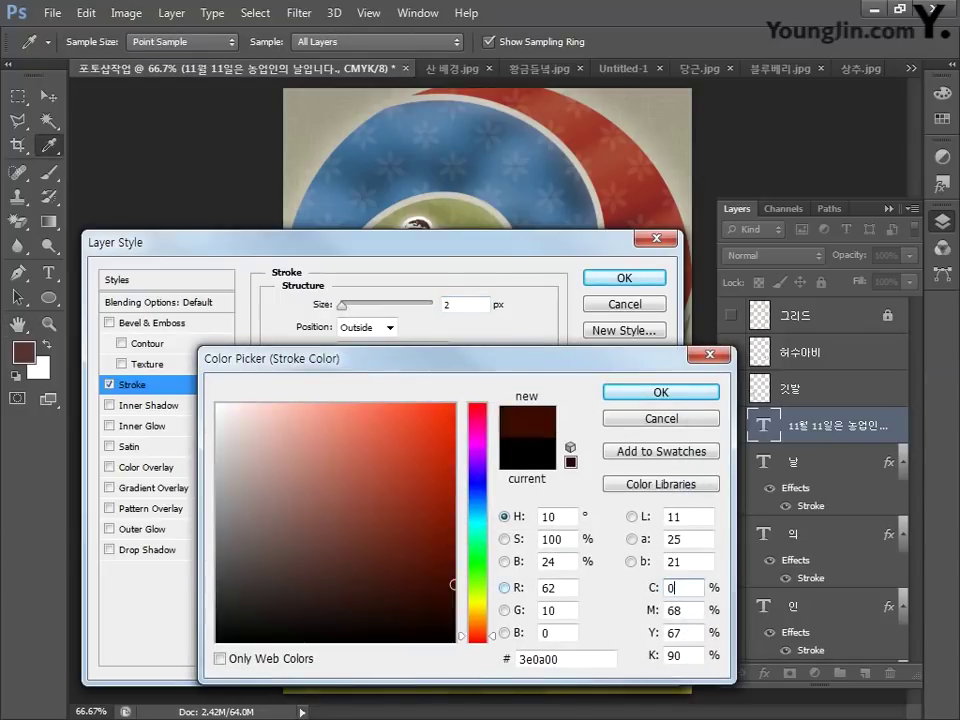
{"action": "key", "text": "Tab"}
{"action": "type", "text": "0"}
{"action": "key", "text": "Tab"}
{"action": "type", "text": "0"}
{"action": "key", "text": "Tab"}
{"action": "type", "text": "0"}
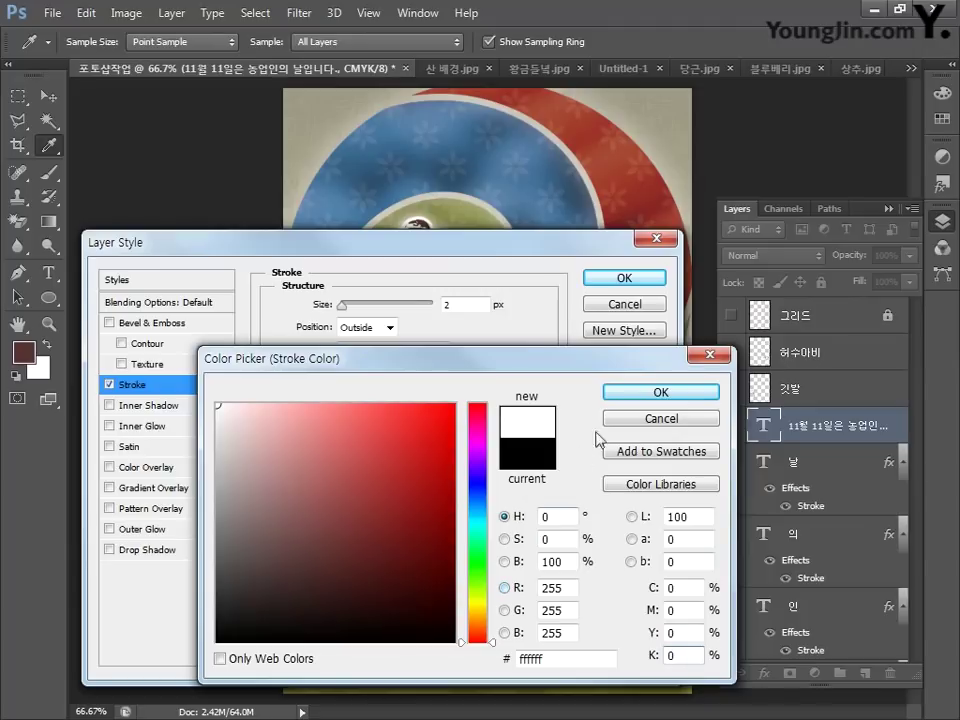
{"action": "left_click", "coordinate": [643, 394]}
{"action": "left_click", "coordinate": [621, 278]}
{"action": "key", "text": "v"}
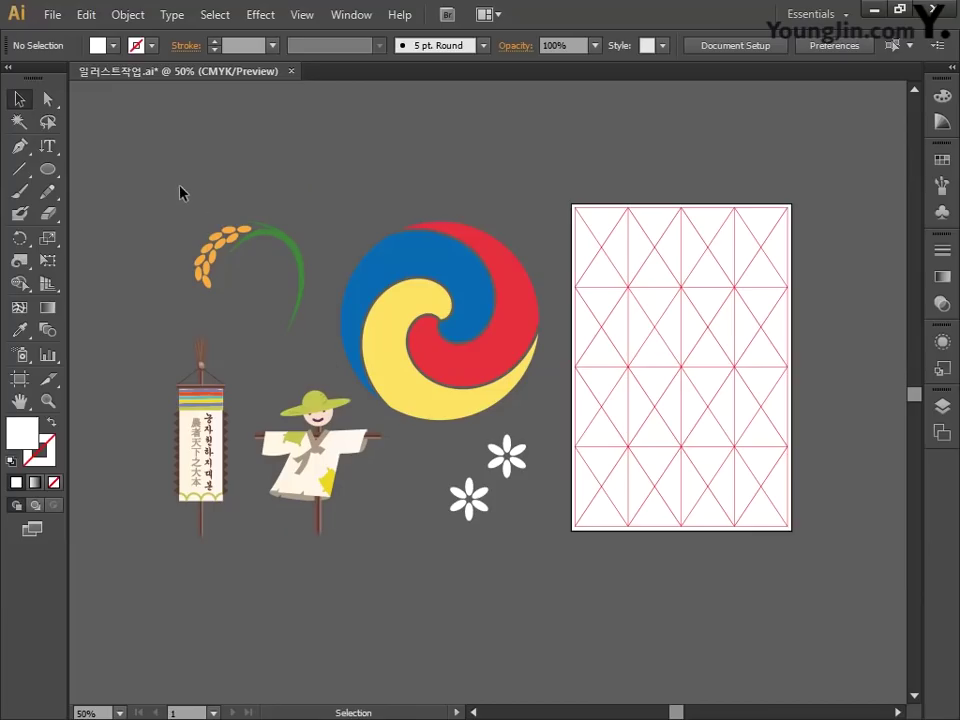
Copy the rice ear drawing from Illustrator and paste it as pixels into the Photoshop poster.
{"action": "left_click", "coordinate": [307, 309]}
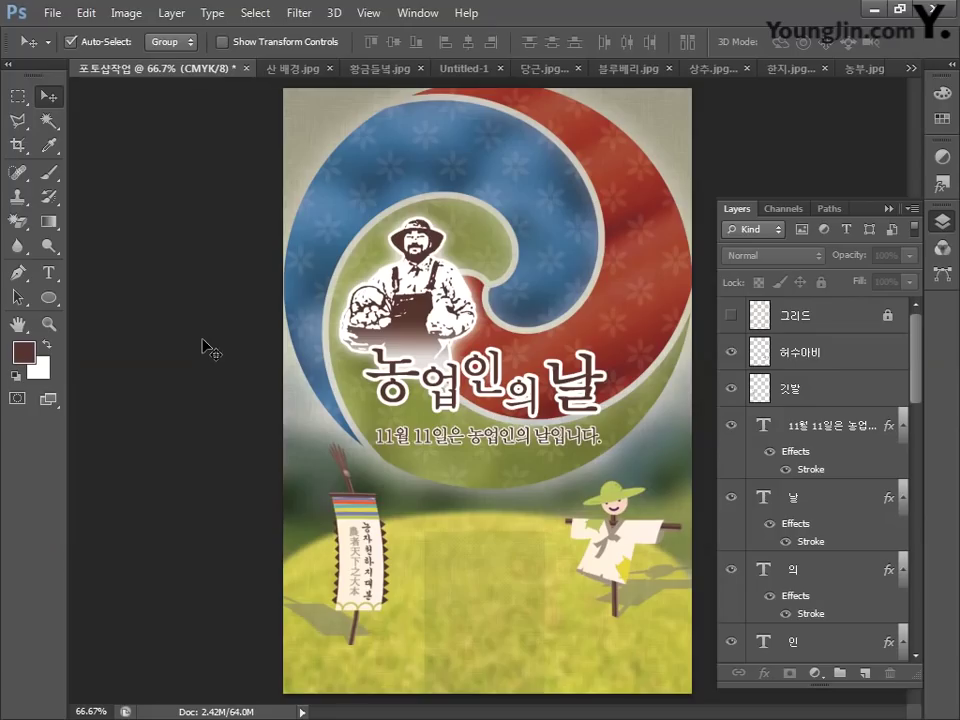
{"action": "key", "text": "ctrl+v"}
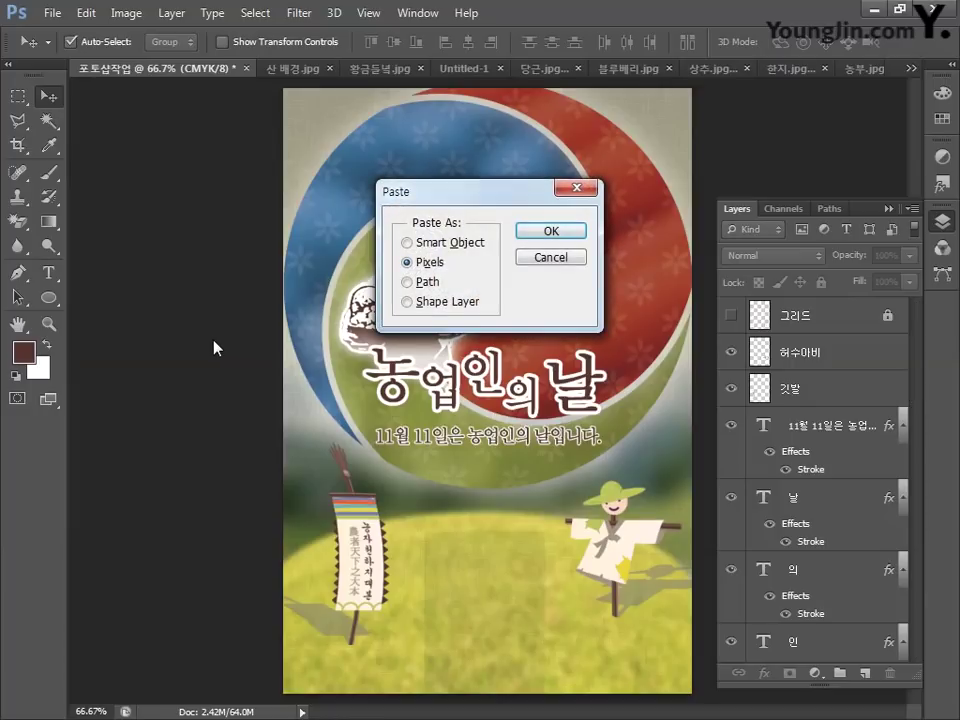
{"action": "left_click", "coordinate": [550, 233]}
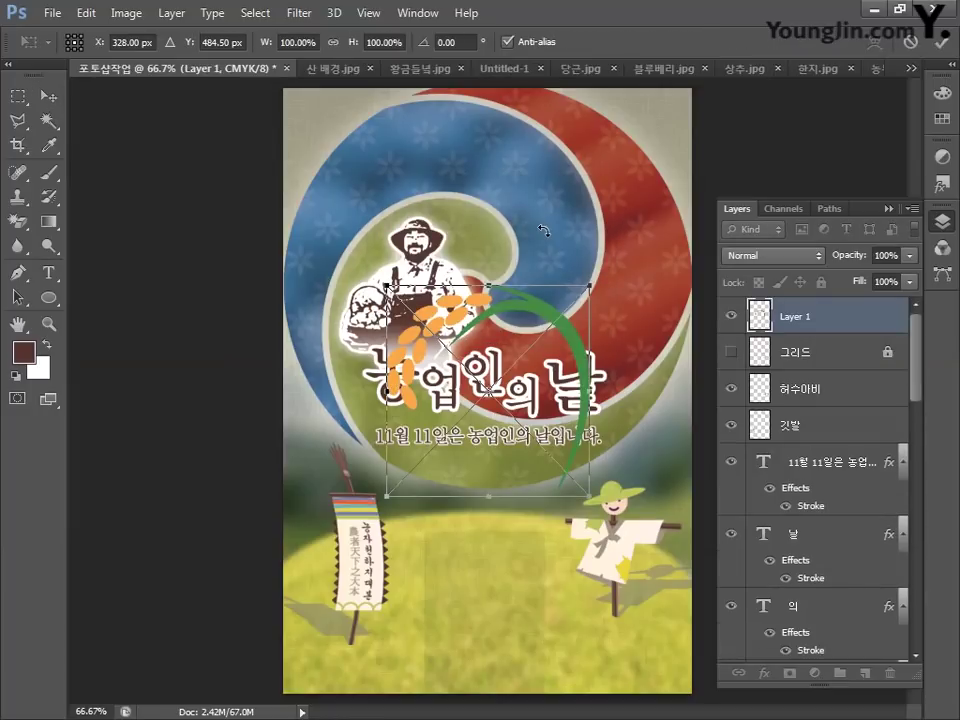
Shrink the pasted rice ear and place it beside the farmer, arching above the end of the title.
{"action": "left_click_drag", "start_coordinate": [554, 329], "coordinate": [613, 228]}
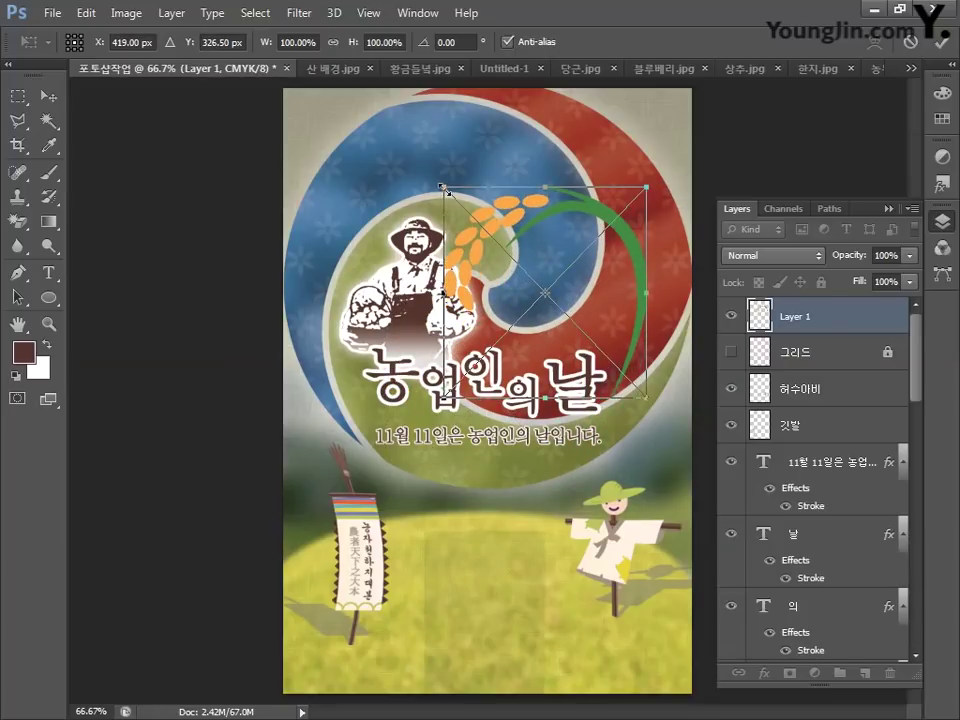
{"action": "left_click_drag", "start_coordinate": [446, 191], "coordinate": [486, 233]}
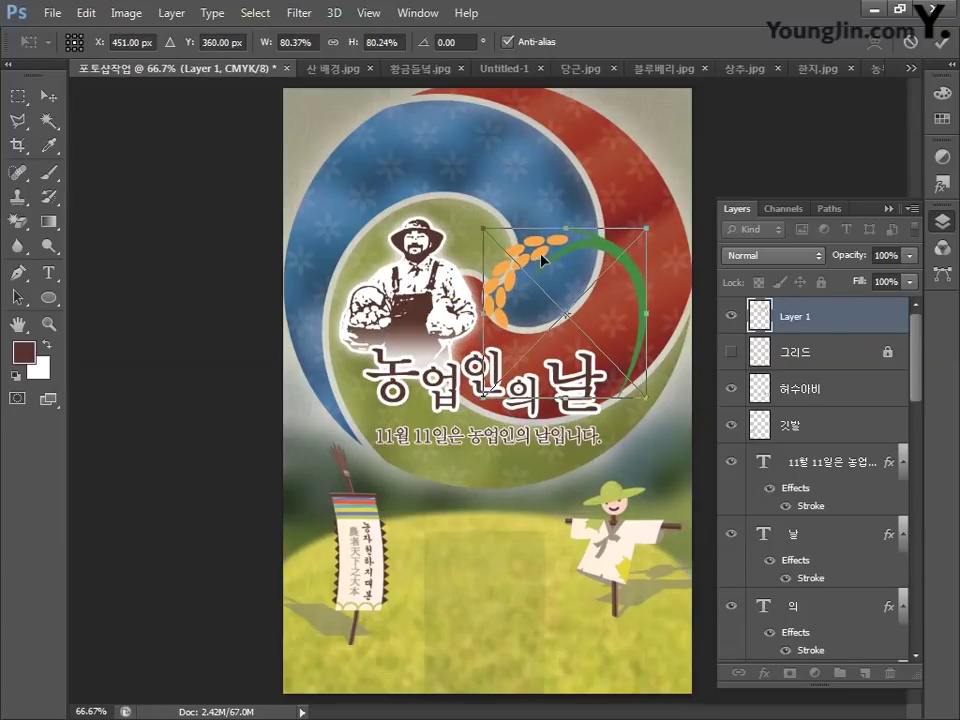
{"action": "left_click_drag", "start_coordinate": [541, 258], "coordinate": [538, 244]}
{"action": "mouse_move", "coordinate": [486, 222]}
{"action": "left_mouse_down"}
{"action": "mouse_move", "coordinate": [489, 210]}
{"action": "mouse_move", "coordinate": [503, 213]}
{"action": "mouse_move", "coordinate": [497, 208]}
{"action": "left_mouse_up"}
{"action": "key", "text": "Return"}
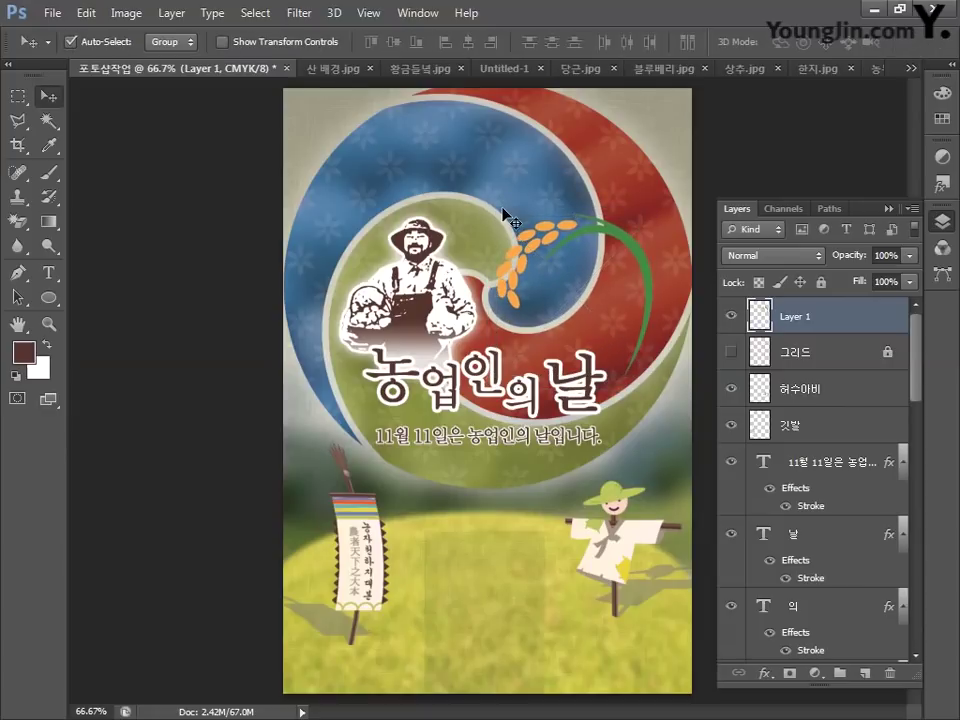
Add an outside Stroke in white (C 0, M 0, Y 0, K 0) to the rice ear layer.
{"action": "double_click", "coordinate": [866, 319]}
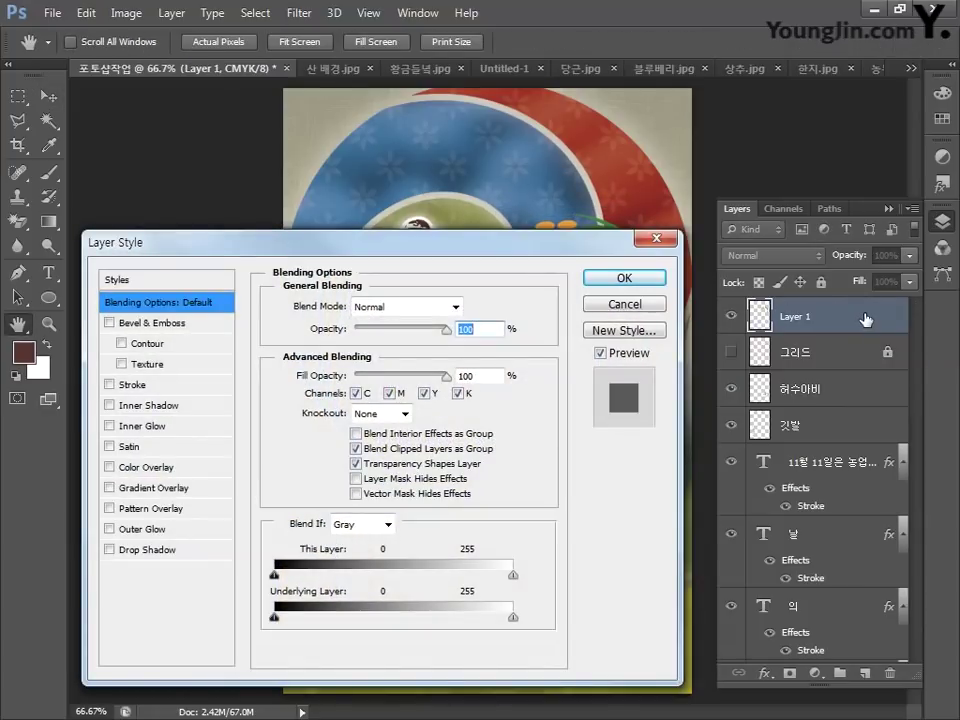
{"action": "left_click", "coordinate": [133, 386]}
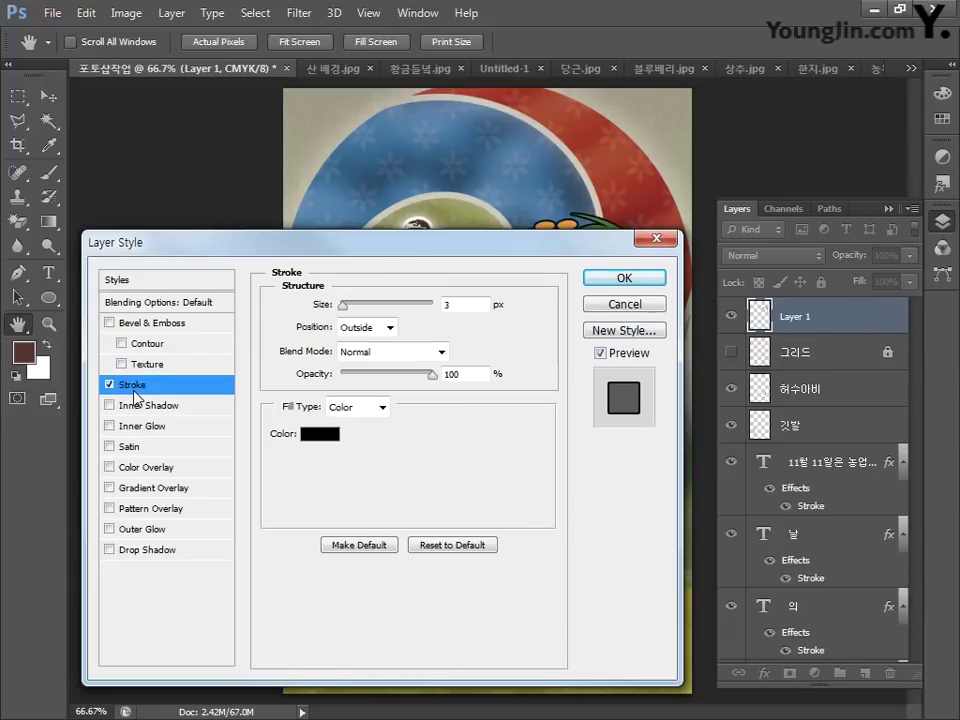
{"action": "left_click", "coordinate": [447, 304]}
{"action": "left_click", "coordinate": [319, 434]}
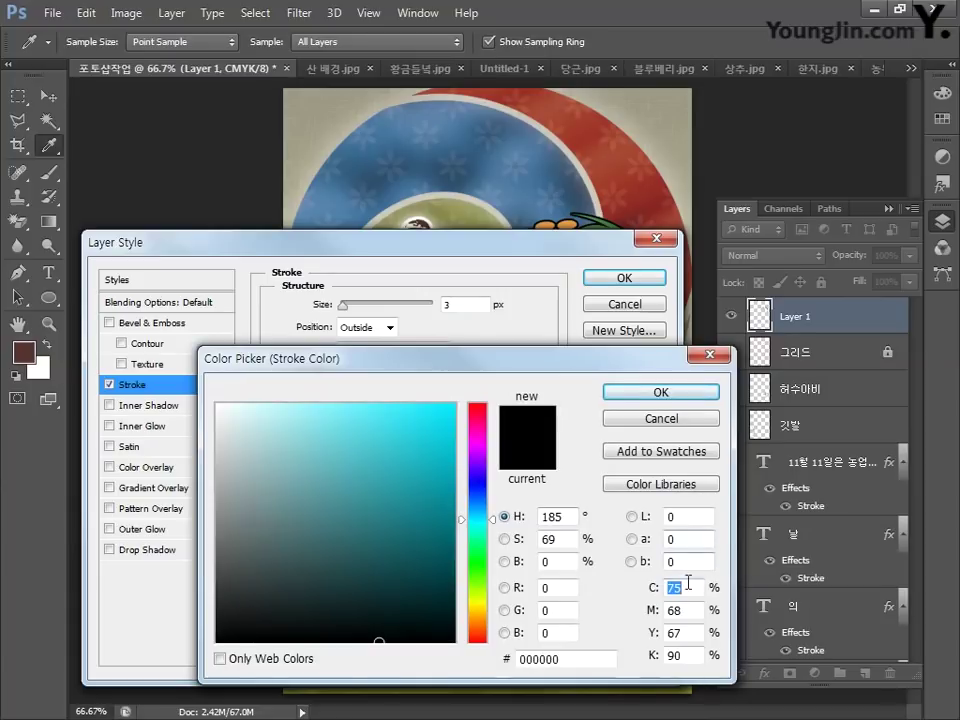
{"action": "type", "text": "0"}
{"action": "key", "text": "Tab"}
{"action": "type", "text": "0"}
{"action": "key", "text": "Tab"}
{"action": "type", "text": "0"}
{"action": "key", "text": "Tab"}
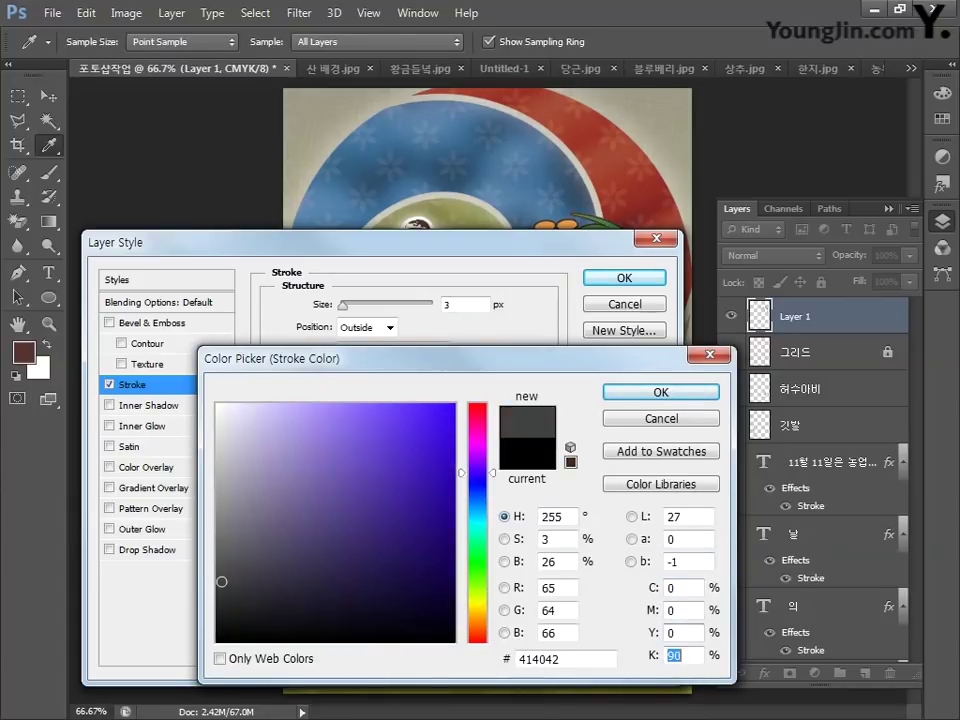
{"action": "type", "text": "0"}
{"action": "left_click", "coordinate": [634, 393]}
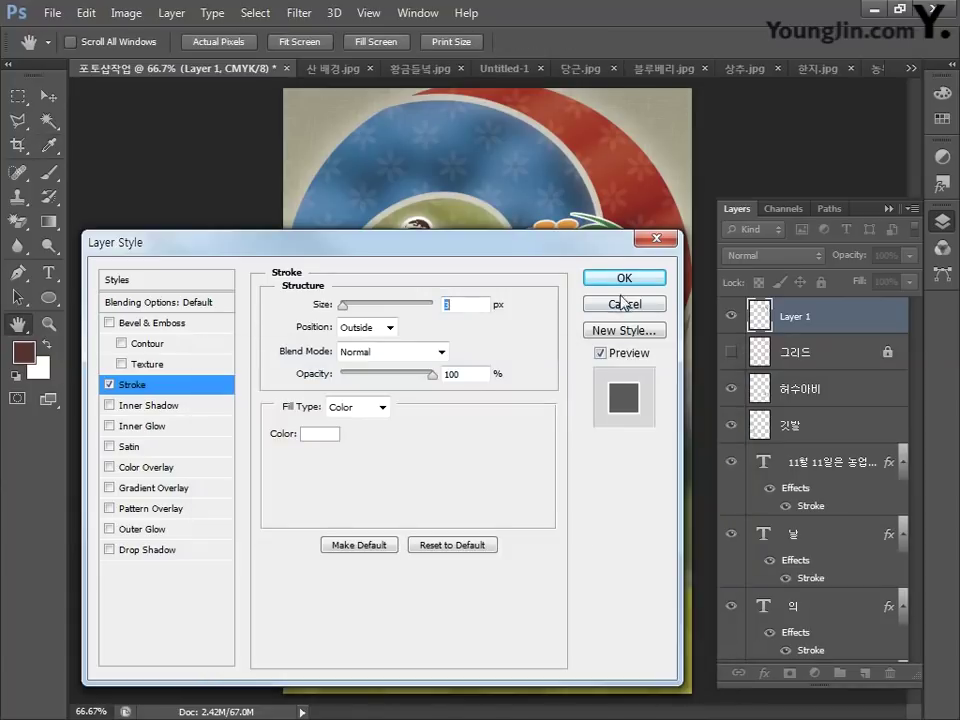
{"action": "left_click", "coordinate": [624, 279]}
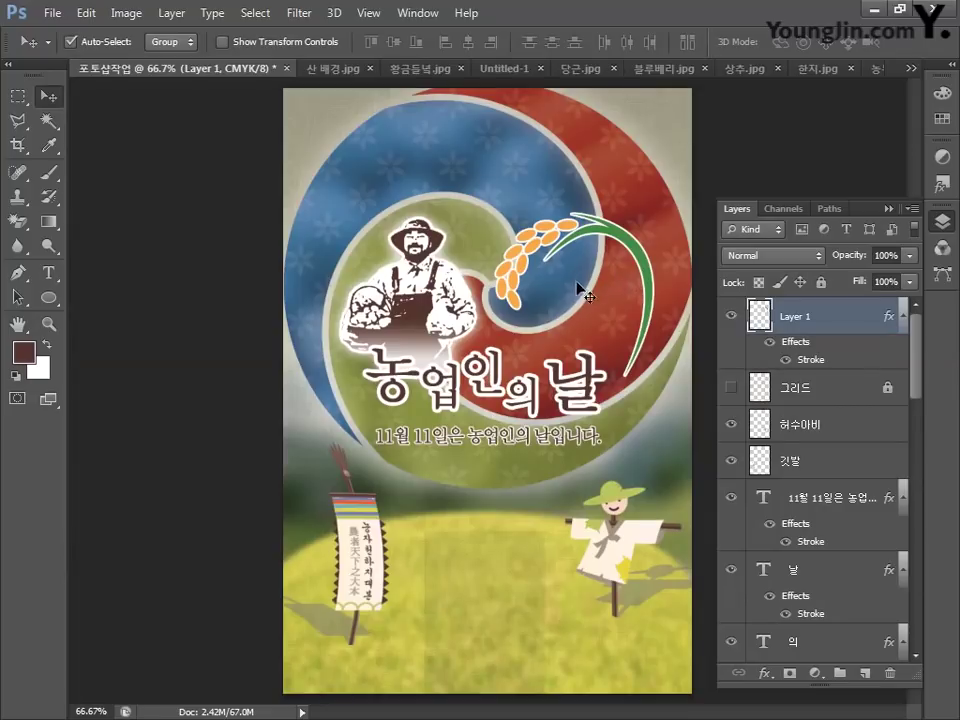
Set the rice ear's stroke size to 5 px.
{"action": "double_click", "coordinate": [810, 361]}
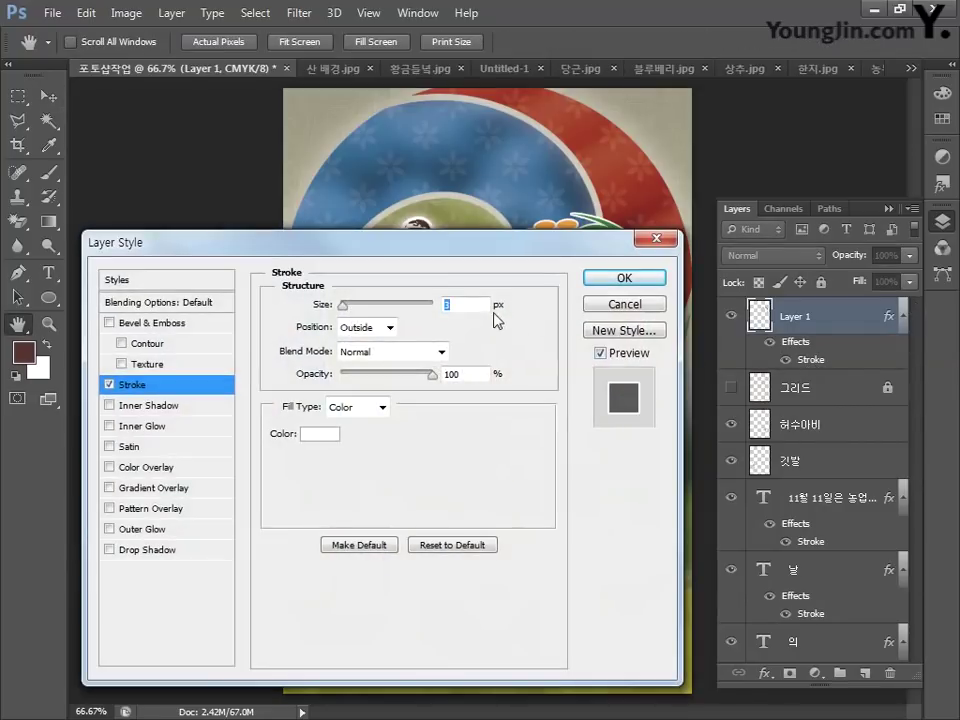
{"action": "type", "text": "5"}
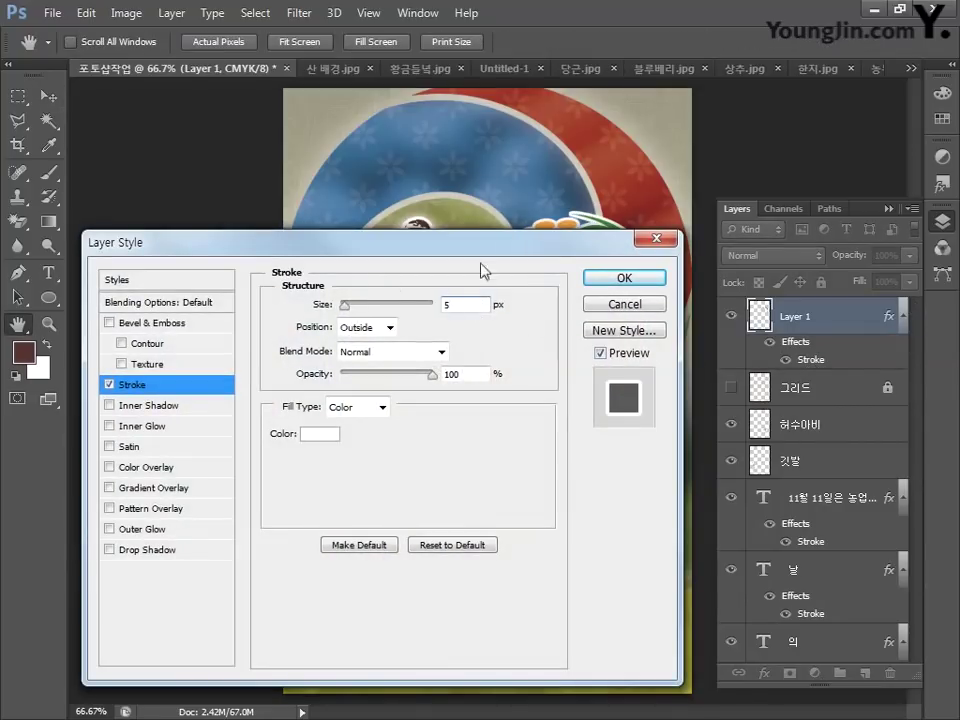
{"action": "left_click", "coordinate": [622, 279]}
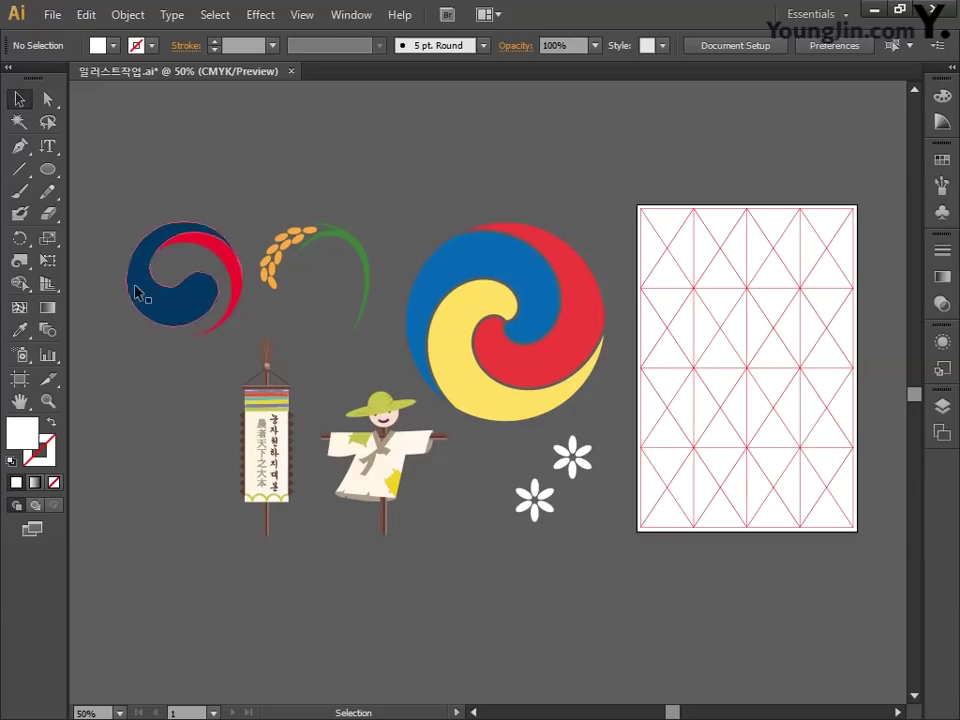
Copy the blue and red swirl emblem from Illustrator and paste it as pixels into the Photoshop poster.
{"action": "left_click_drag", "start_coordinate": [111, 224], "coordinate": [207, 364]}
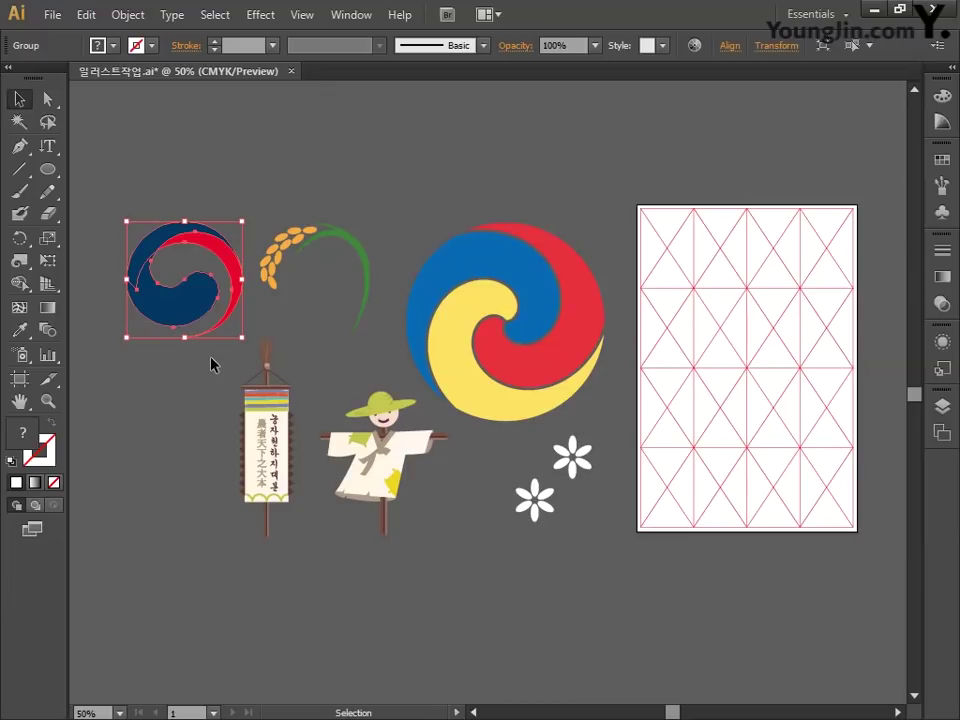
{"action": "key", "text": "a"}
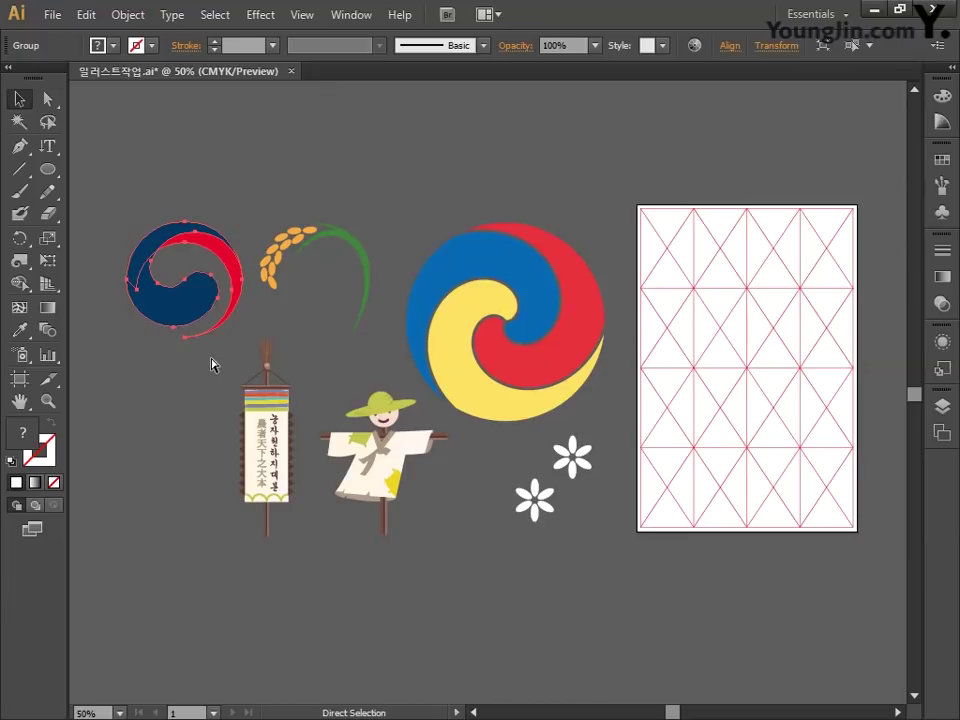
{"action": "key", "text": "v"}
{"action": "key", "text": "alt+Tab"}
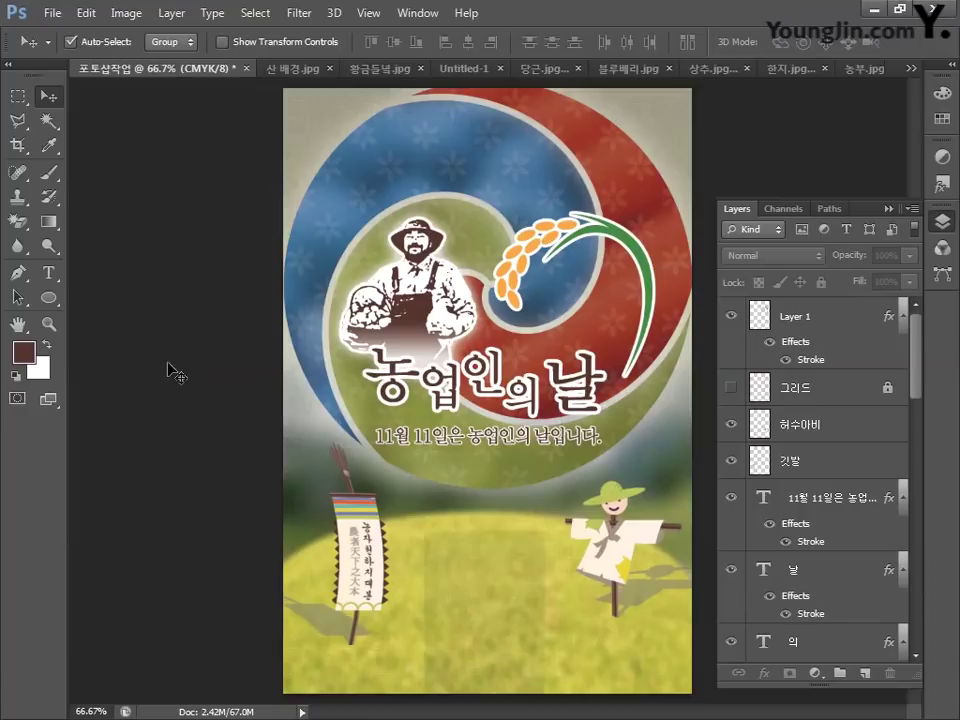
{"action": "key", "text": "ctrl+v"}
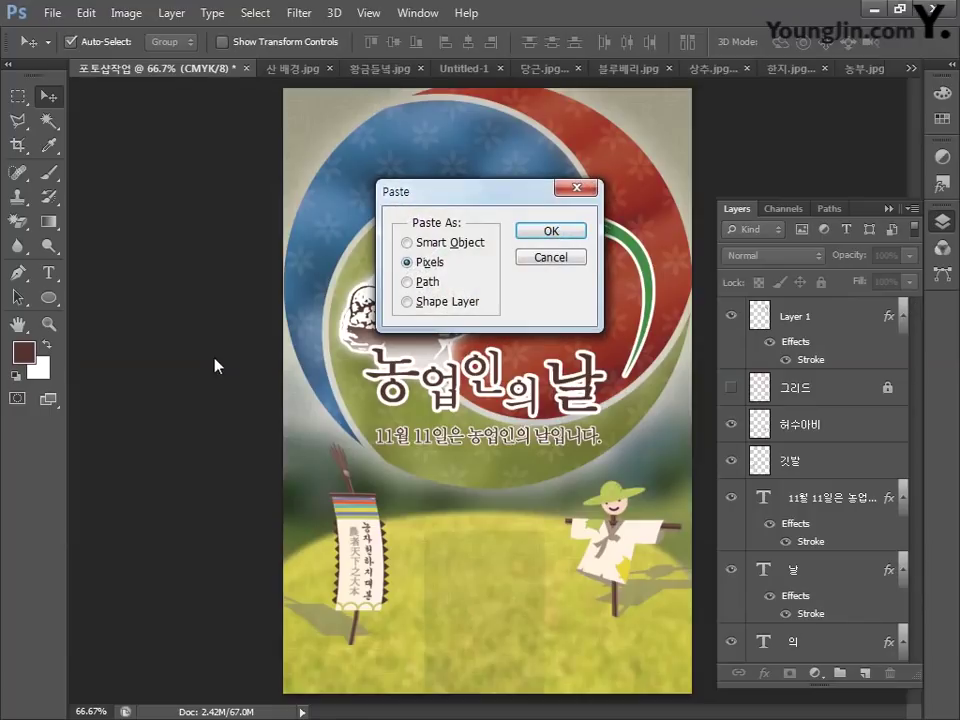
{"action": "left_click", "coordinate": [532, 234]}
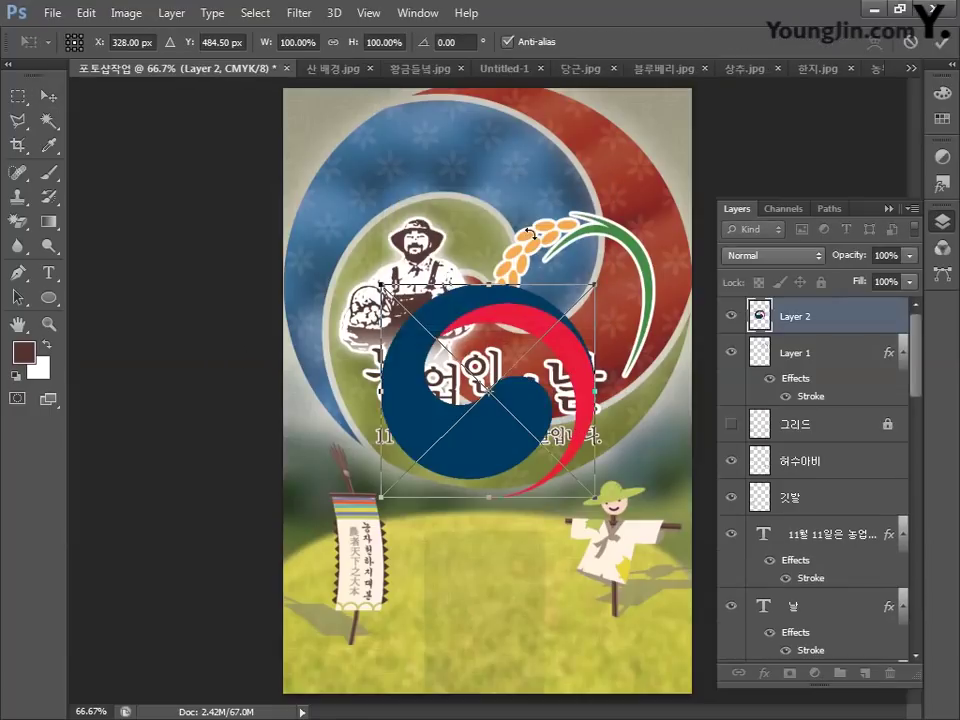
Shrink the pasted swirl emblem and place it in the poster's upper-left corner.
{"action": "left_click_drag", "start_coordinate": [594, 495], "coordinate": [349, 151]}
{"action": "left_click_drag", "start_coordinate": [318, 104], "coordinate": [344, 146]}
{"action": "key", "text": "Return"}
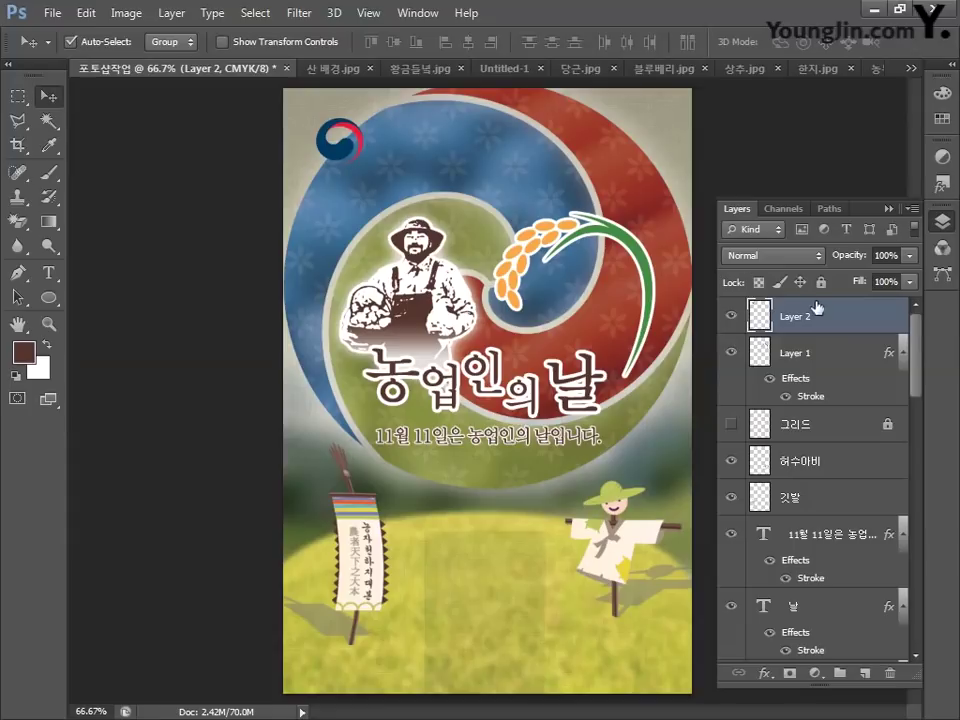
Rename the rice ear layer as 벼 and the swirl emblem layer as 농촌진흥청 로고.
{"action": "double_click", "coordinate": [801, 353]}
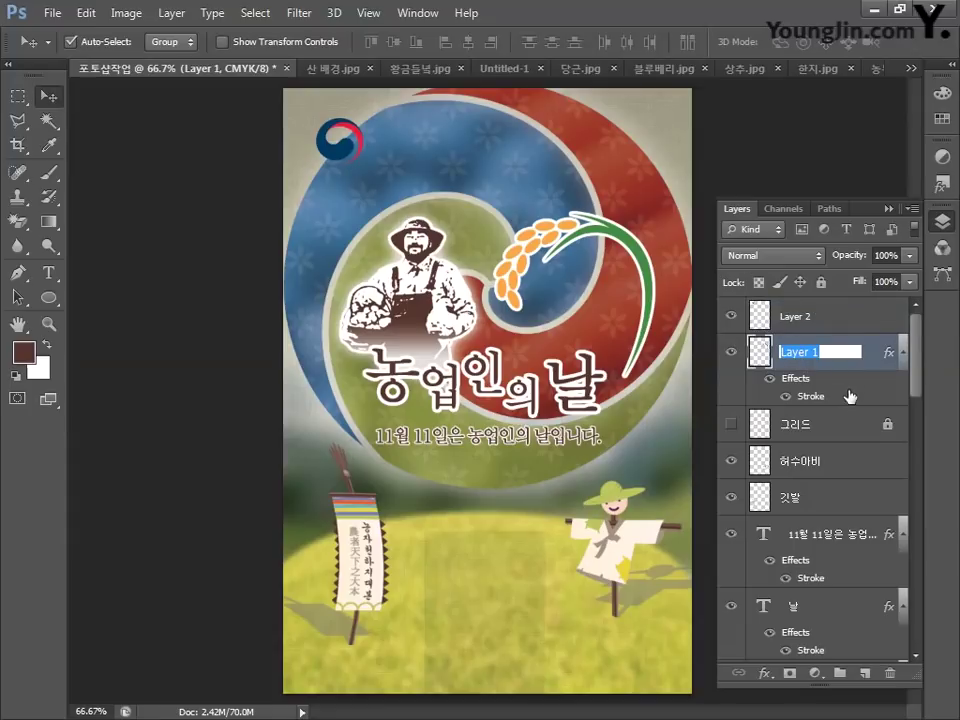
{"action": "type", "text": "벼"}
{"action": "key", "text": "Return"}
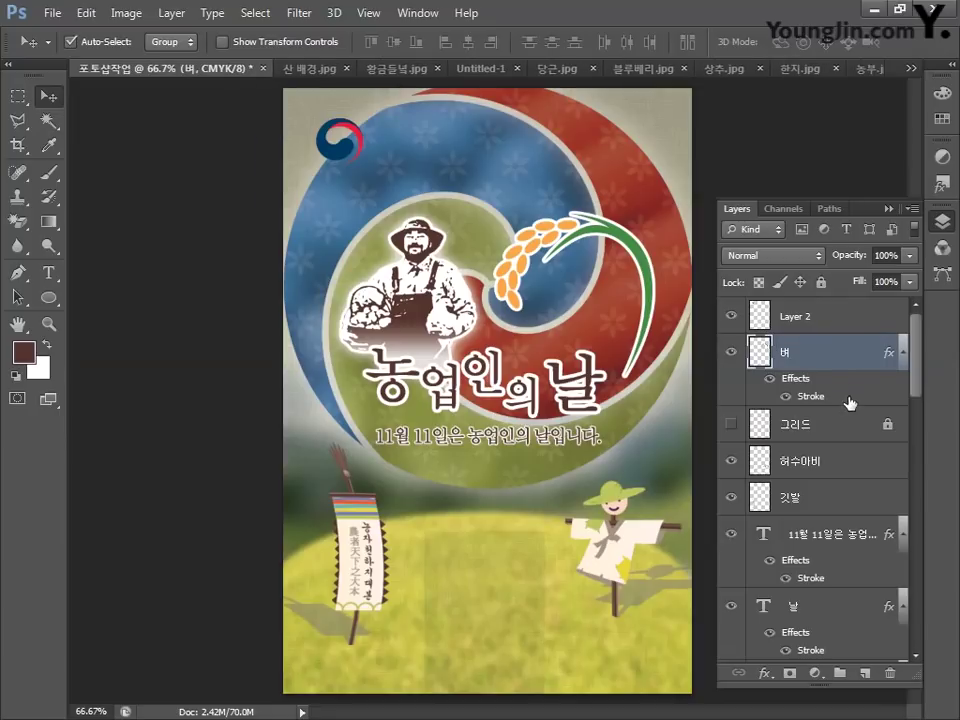
{"action": "double_click", "coordinate": [795, 316]}
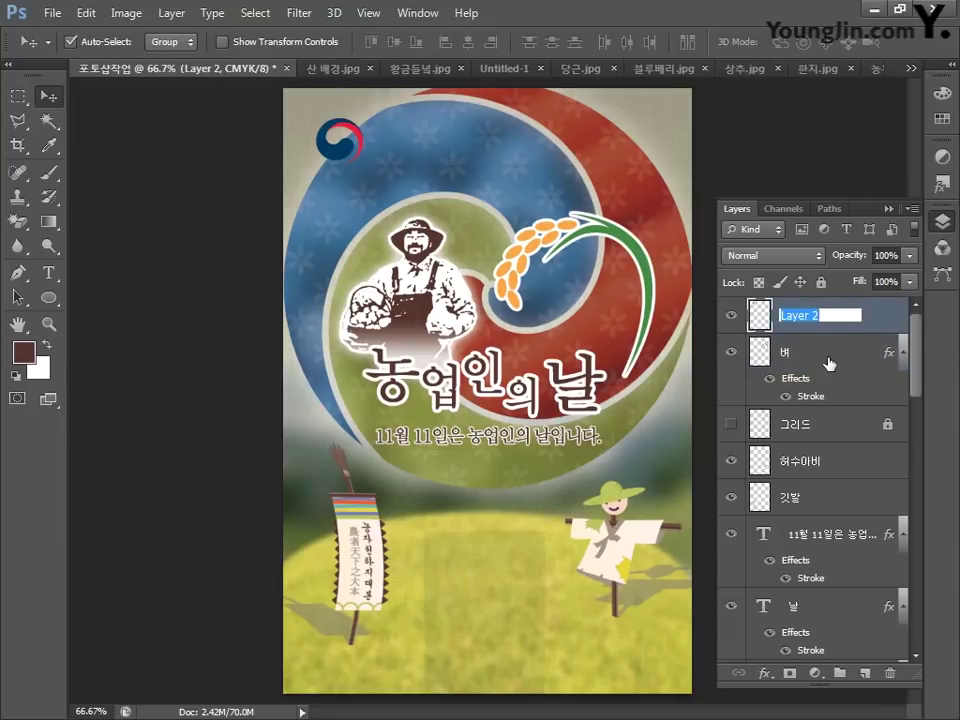
{"action": "type", "text": "농촌지"}
{"action": "type", "text": "흥"}
{"action": "type", "text": "청 로고"}
{"action": "key", "text": "Return"}
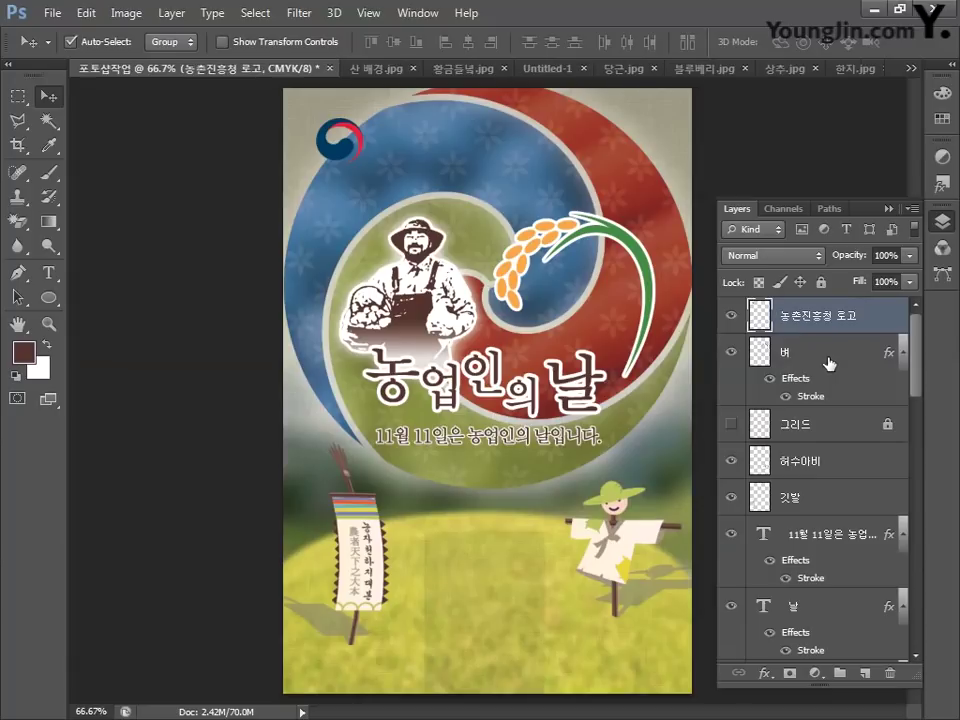
Add a 3 px outside Stroke in white (C 0, M 0, Y 0, K 0) to the 농촌진흥청 로고 layer.
{"action": "double_click", "coordinate": [872, 324]}
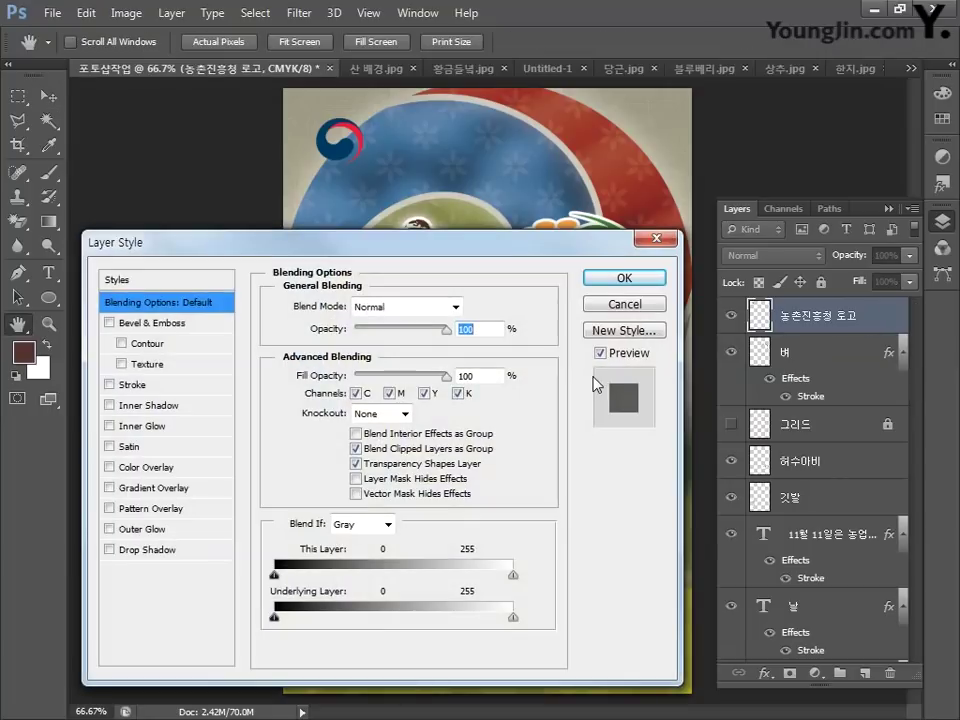
{"action": "left_click", "coordinate": [138, 387]}
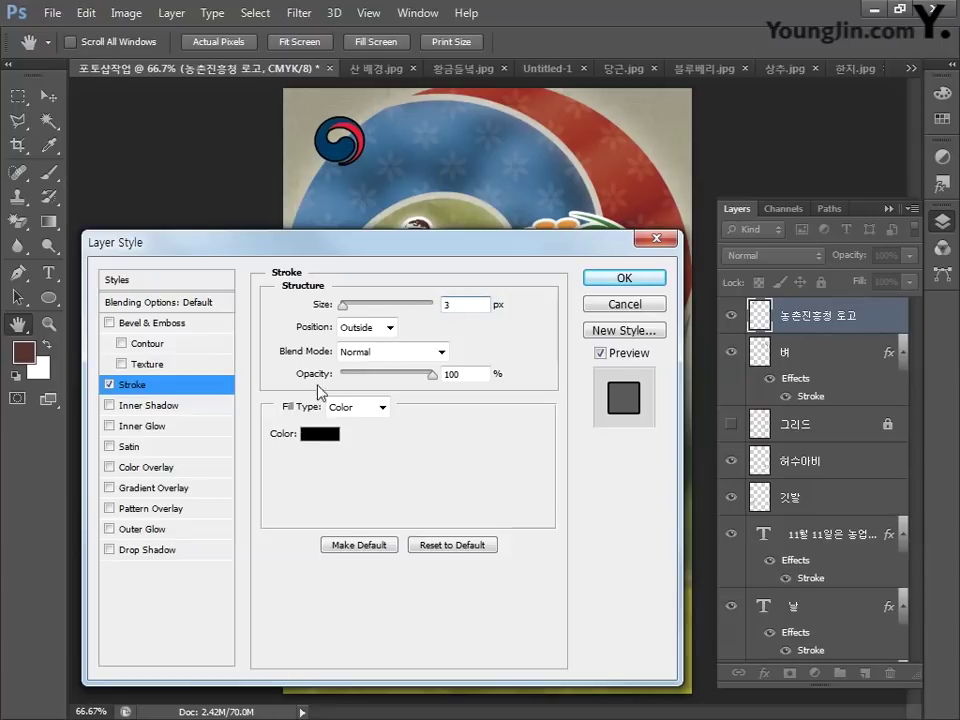
{"action": "left_click", "coordinate": [320, 433]}
{"action": "left_click", "coordinate": [317, 431]}
{"action": "left_click", "coordinate": [675, 589]}
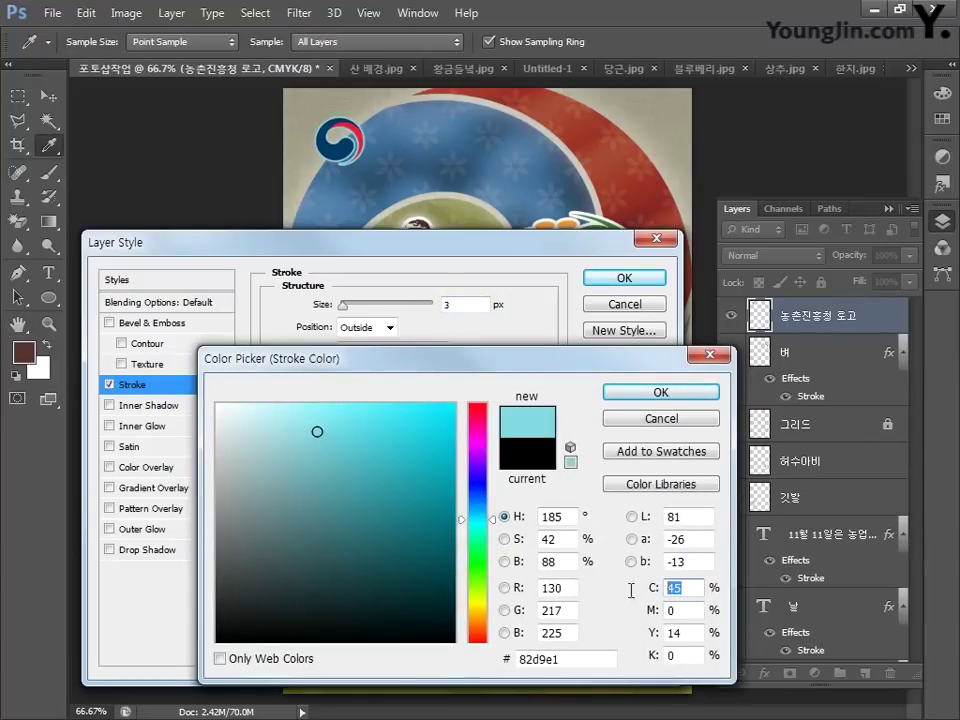
{"action": "type", "text": "0"}
{"action": "key", "text": "Tab"}
{"action": "type", "text": "0"}
{"action": "key", "text": "Tab"}
{"action": "type", "text": "0"}
{"action": "key", "text": "Tab"}
{"action": "type", "text": "0"}
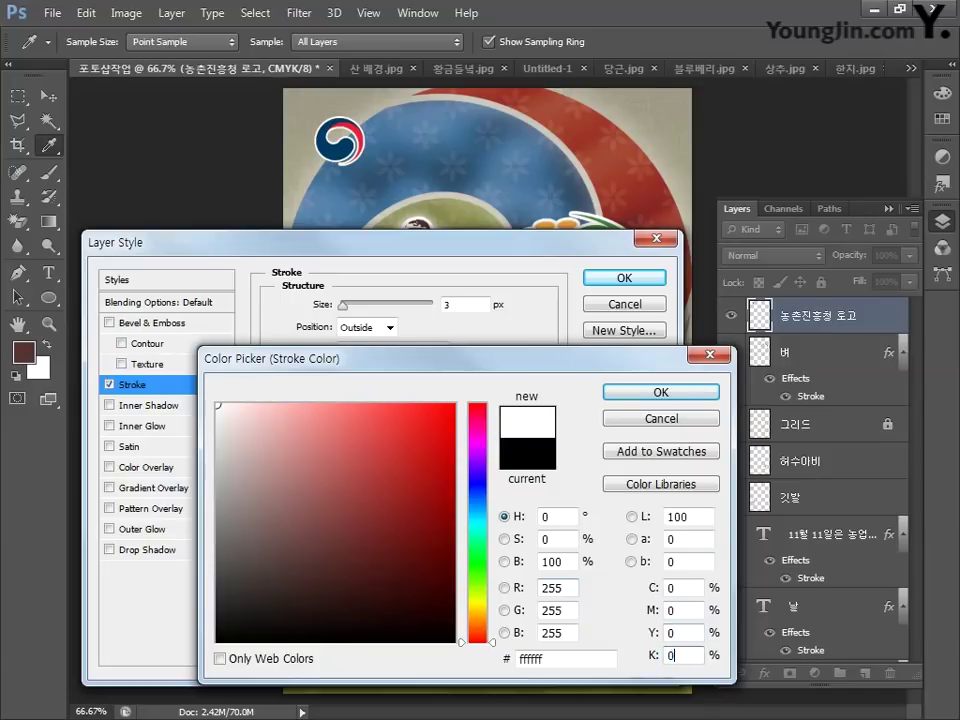
{"action": "left_click", "coordinate": [618, 394]}
{"action": "left_click", "coordinate": [611, 282]}
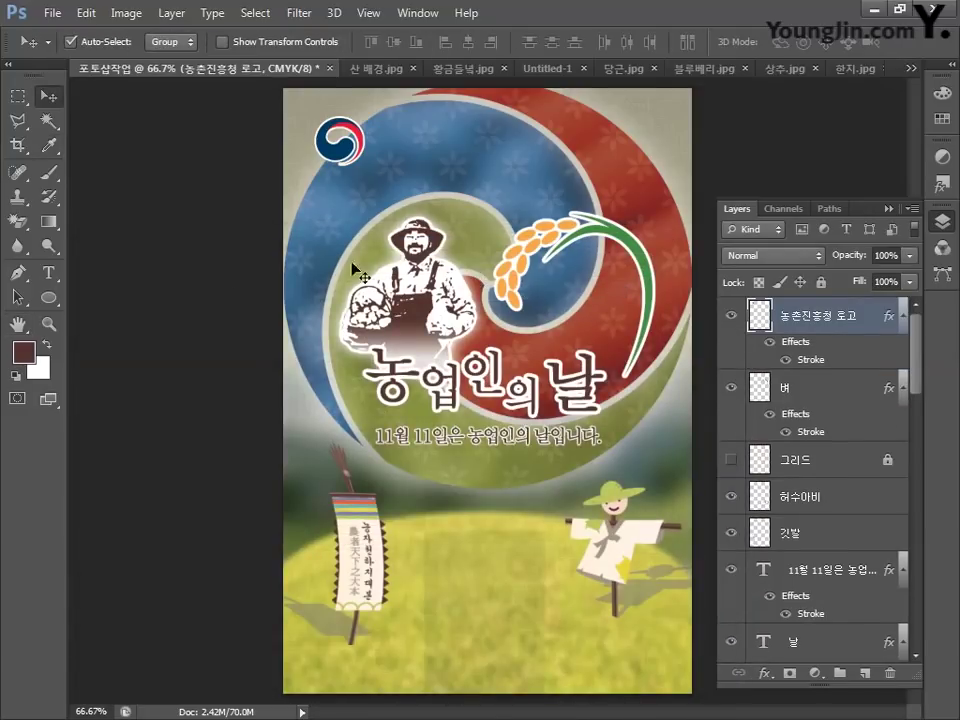
Add the text 농촌진흥청 just below the swirl emblem.
{"action": "left_click", "coordinate": [48, 272]}
{"action": "left_click", "coordinate": [312, 184]}
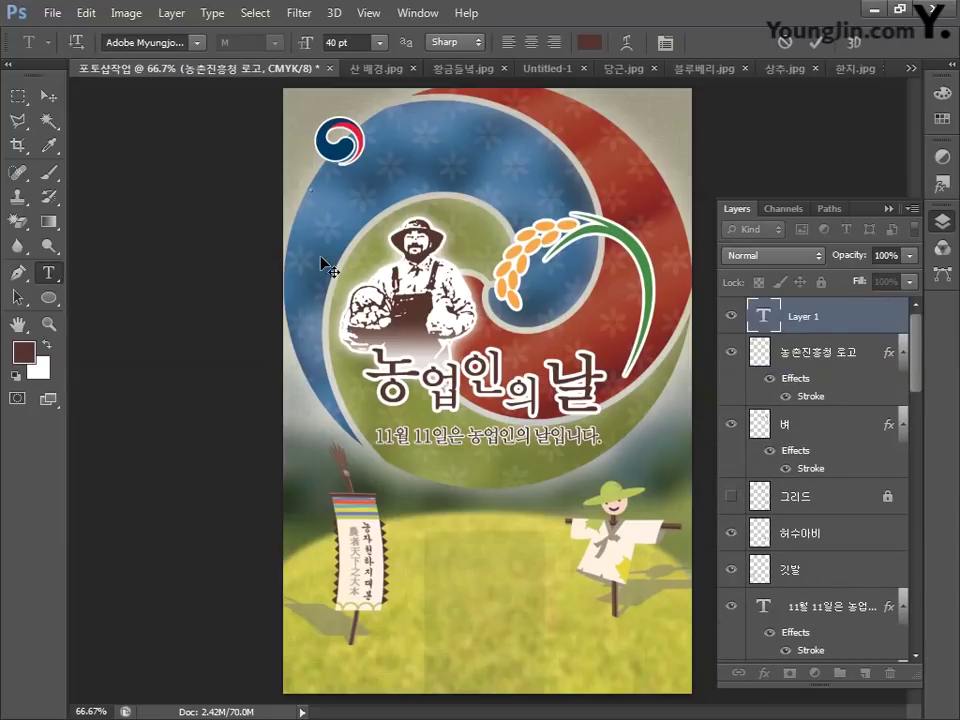
{"action": "type", "text": "농ㅊ"}
{"action": "type", "text": "촌진흥청"}
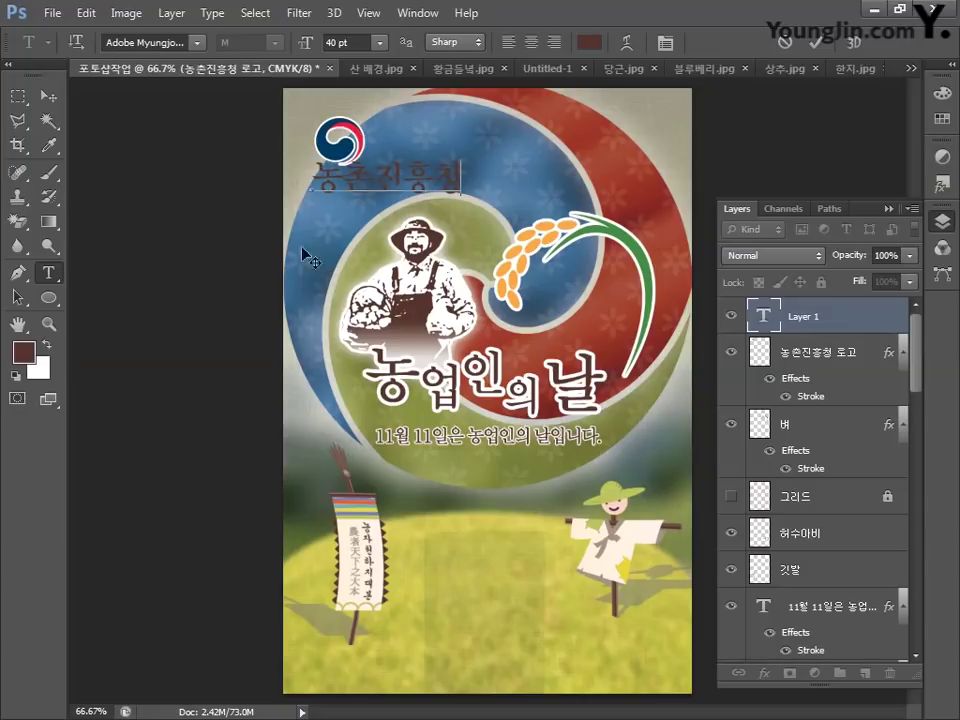
{"action": "left_click", "coordinate": [48, 96]}
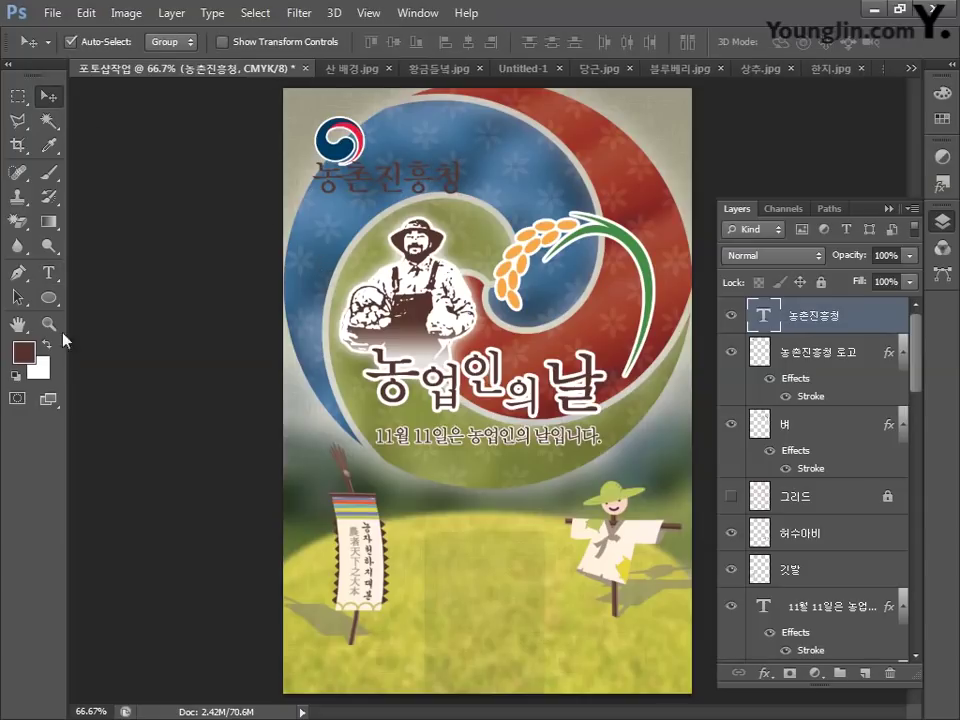
Recolour the 농촌진흥청 text dark grey with C 0, M 0, Y 0, K 80.
{"action": "left_click", "coordinate": [24, 352]}
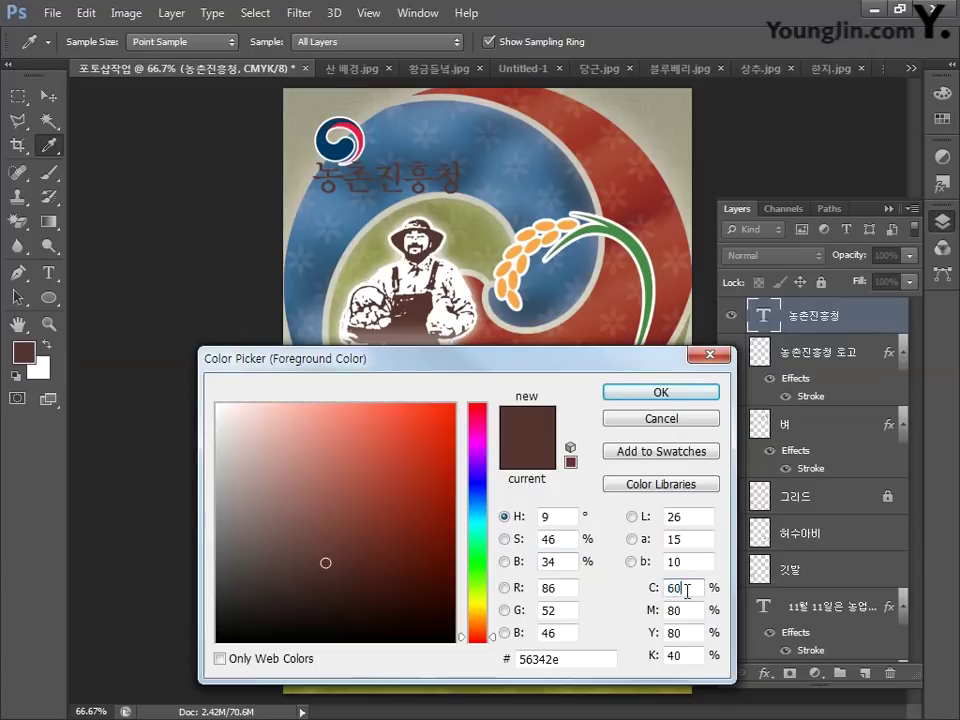
{"action": "type", "text": "0"}
{"action": "key", "text": "Tab"}
{"action": "type", "text": "0"}
{"action": "key", "text": "Tab"}
{"action": "type", "text": "0"}
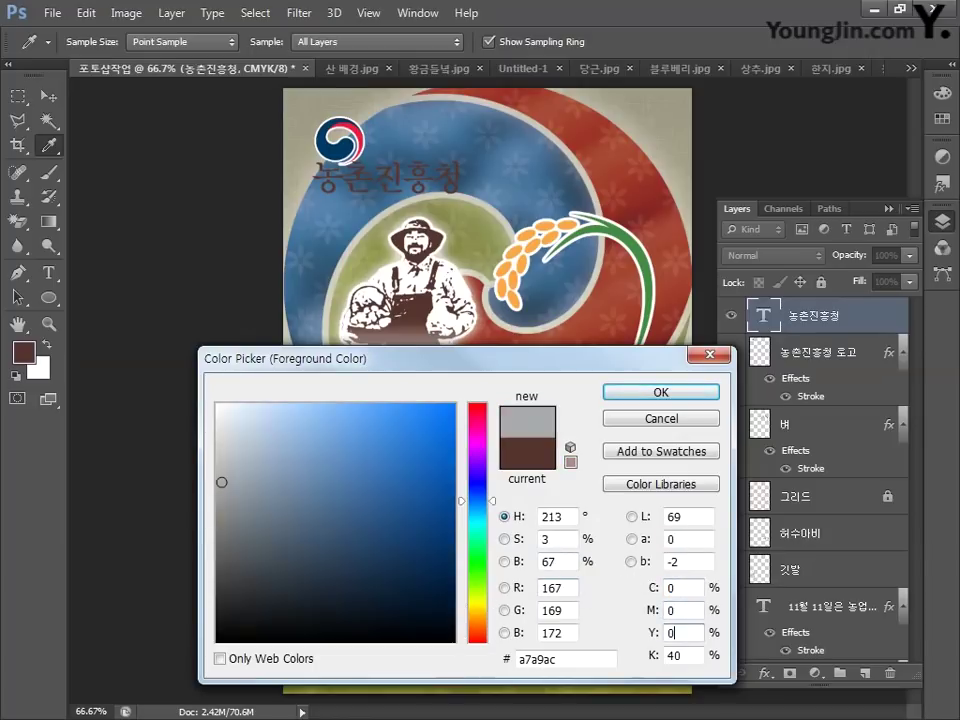
{"action": "type", "text": "80"}
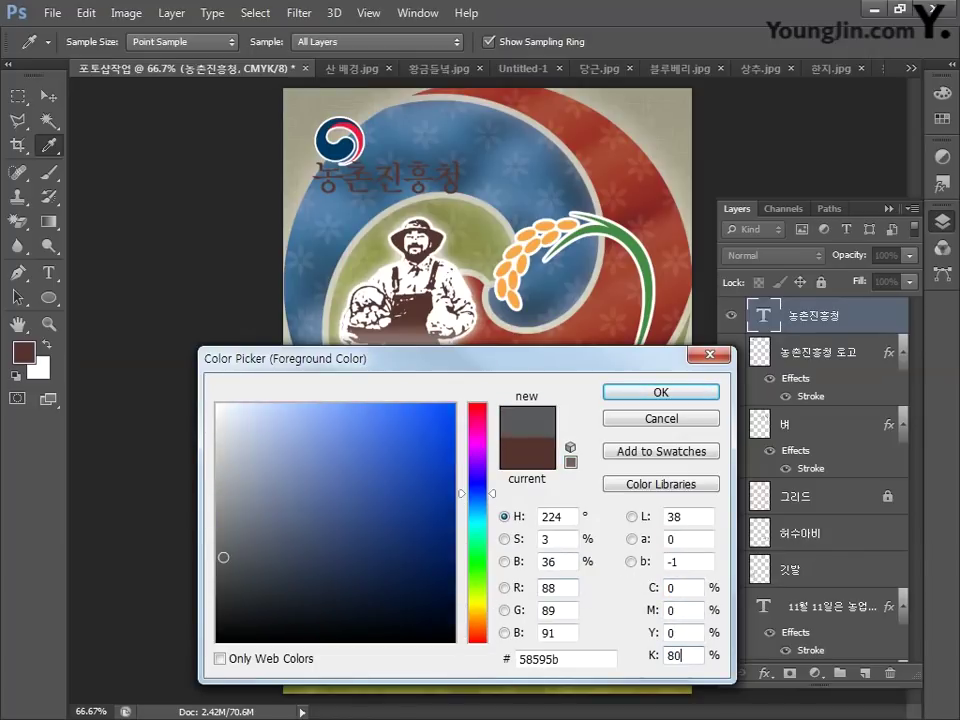
{"action": "left_click", "coordinate": [660, 392]}
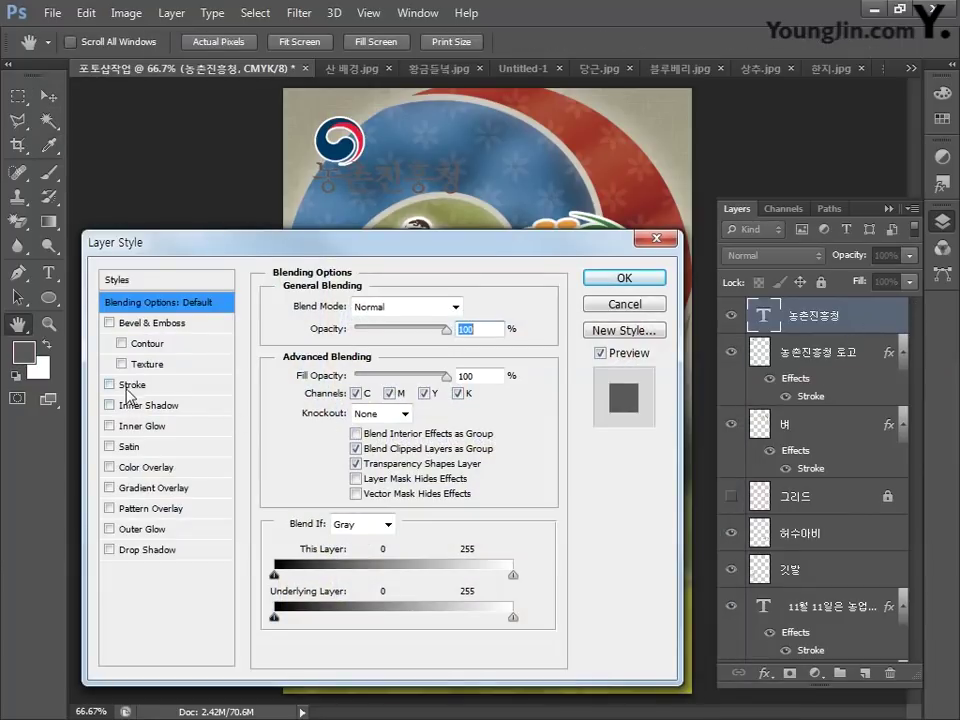
Add a 3 px outside Stroke in white (C 0, M 0, Y 0, K 0) to the 농촌진흥청 text layer.
{"action": "left_click", "coordinate": [128, 387]}
{"action": "left_click", "coordinate": [340, 303]}
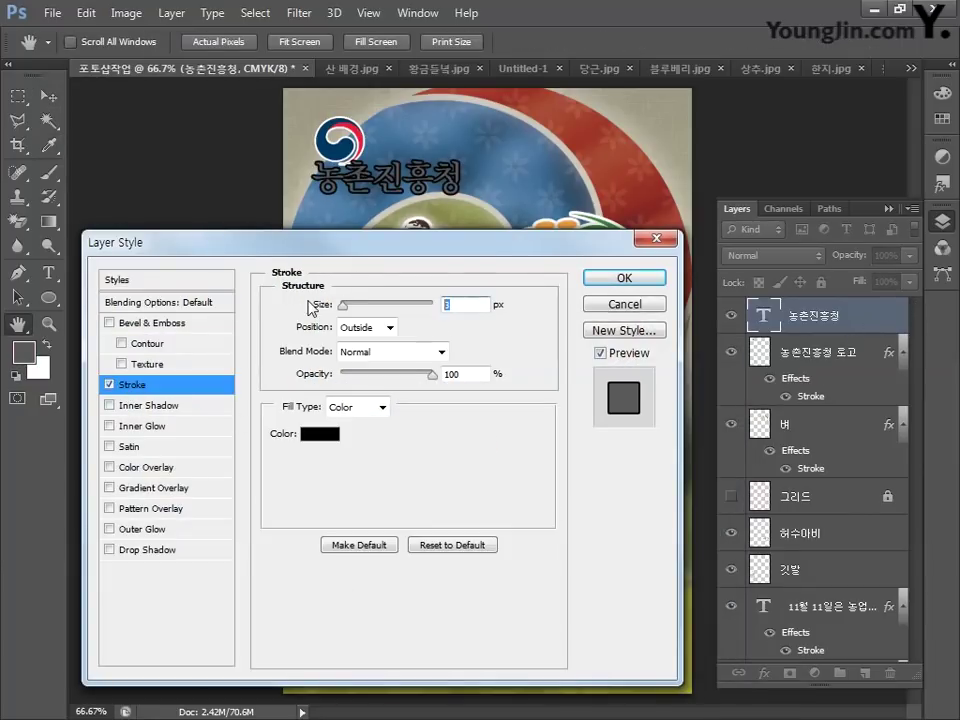
{"action": "type", "text": "3"}
{"action": "left_click", "coordinate": [318, 434]}
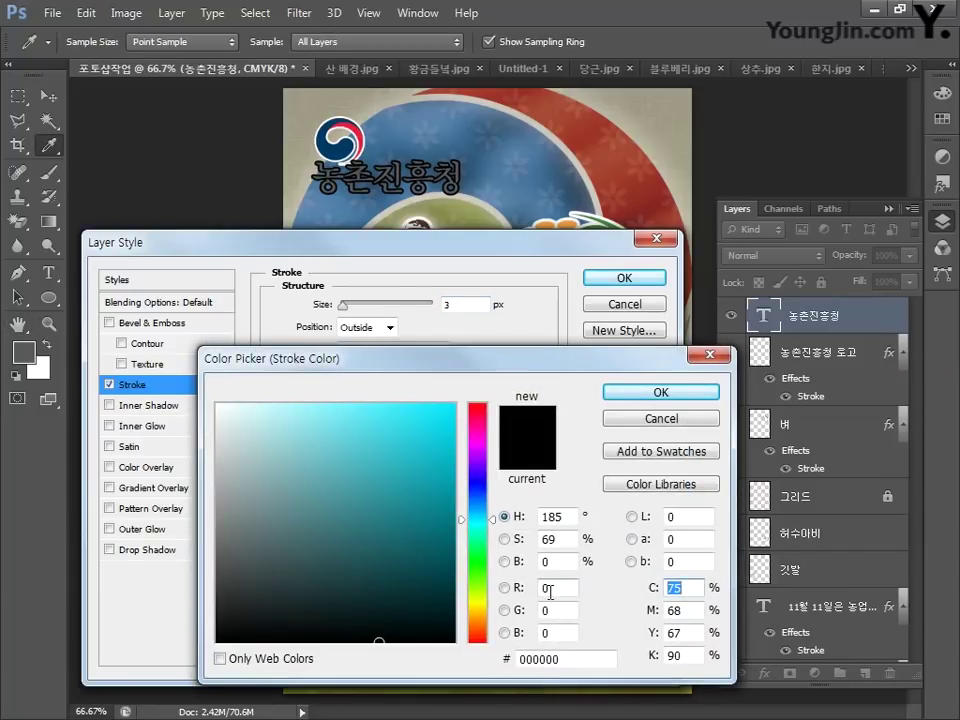
{"action": "type", "text": "0"}
{"action": "key", "text": "Tab"}
{"action": "type", "text": "0"}
{"action": "key", "text": "Tab"}
{"action": "type", "text": "0"}
{"action": "key", "text": "Tab"}
{"action": "type", "text": "0"}
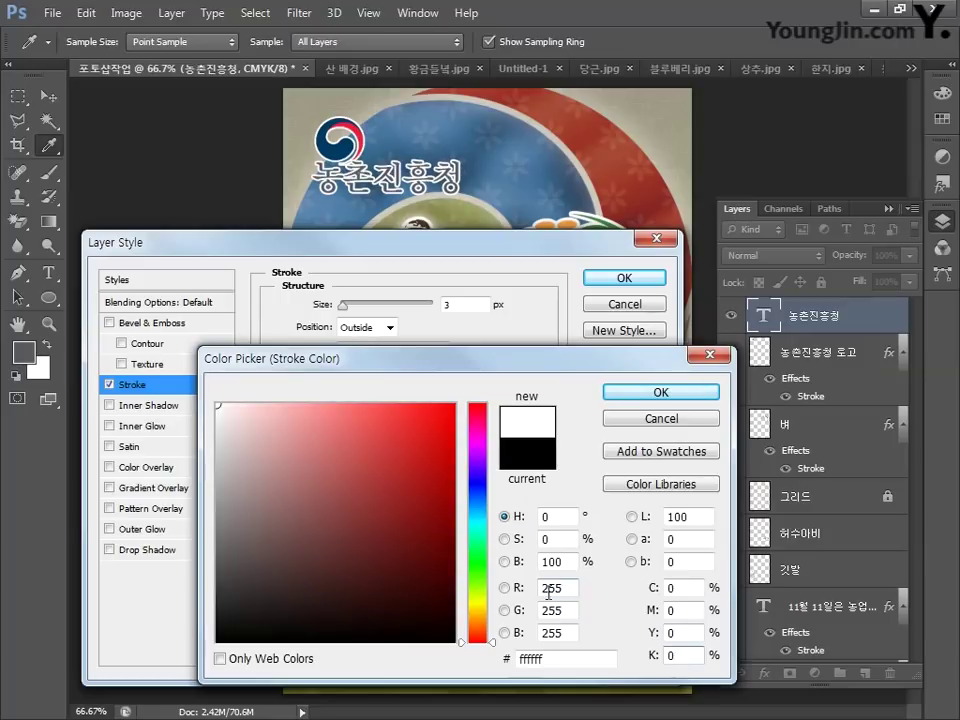
{"action": "left_click", "coordinate": [617, 393]}
{"action": "left_click", "coordinate": [613, 282]}
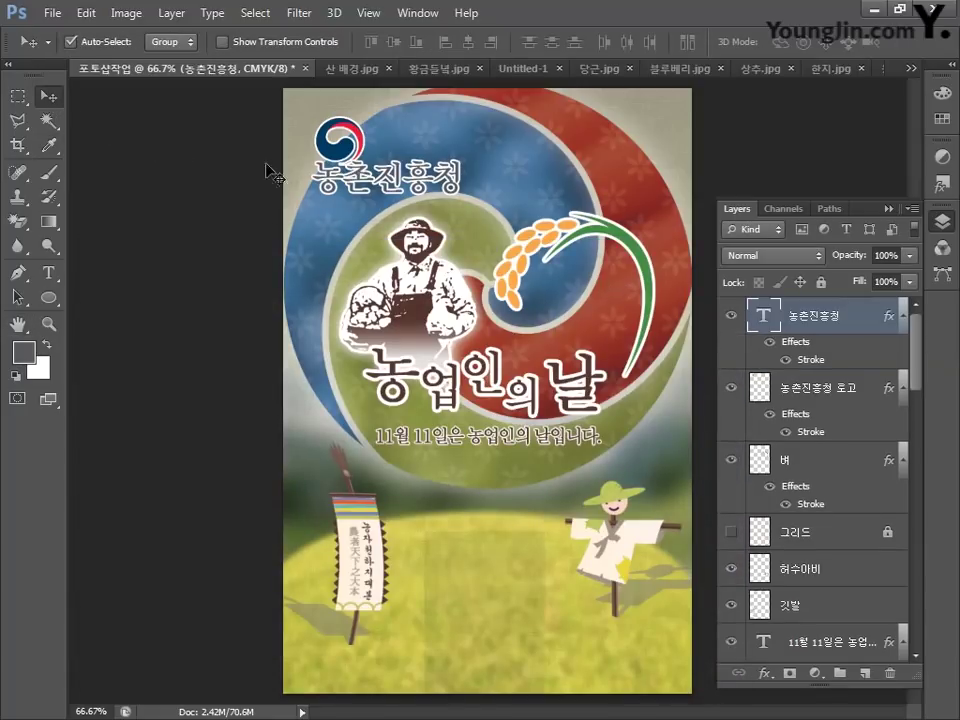
Scale the 농촌진흥청 text down to about 59% and centre it beneath the swirl emblem.
{"action": "key", "text": "ctrl+t"}
{"action": "left_click_drag", "start_coordinate": [461, 157], "coordinate": [369, 196]}
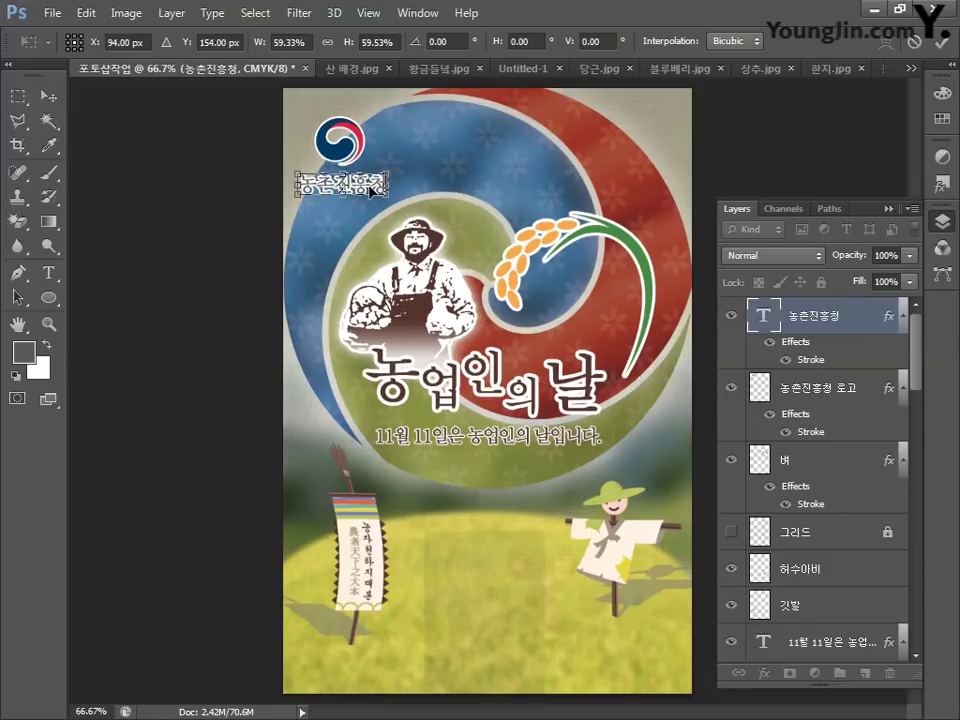
{"action": "key", "text": "Return"}
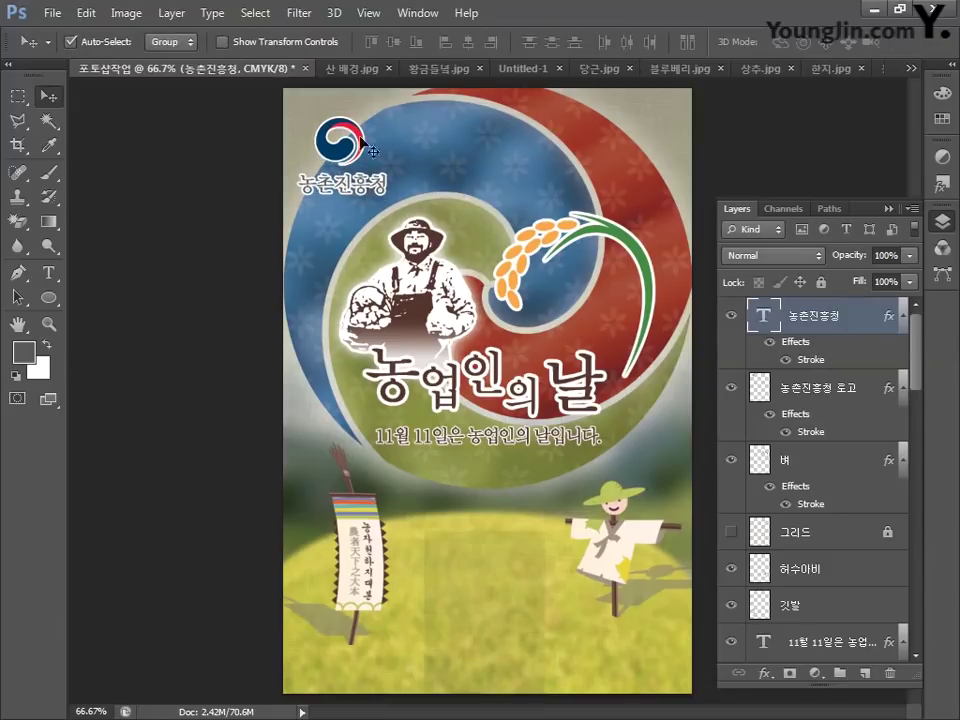
Change the font of the 농촌진흥청 text to MHunmin.
{"action": "left_click", "coordinate": [412, 14]}
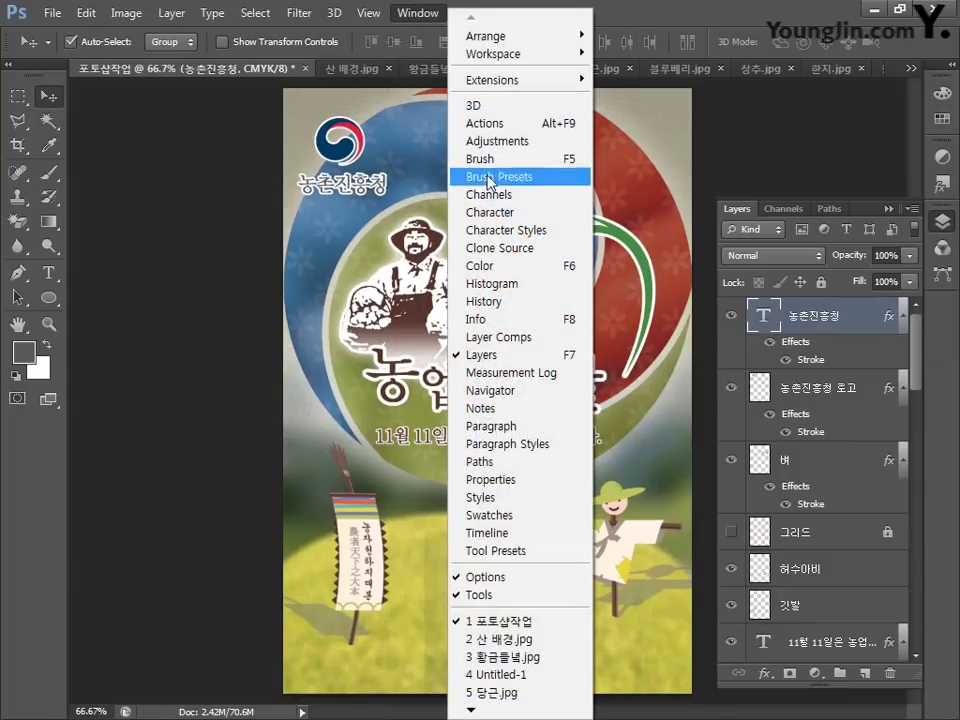
{"action": "left_click", "coordinate": [490, 212]}
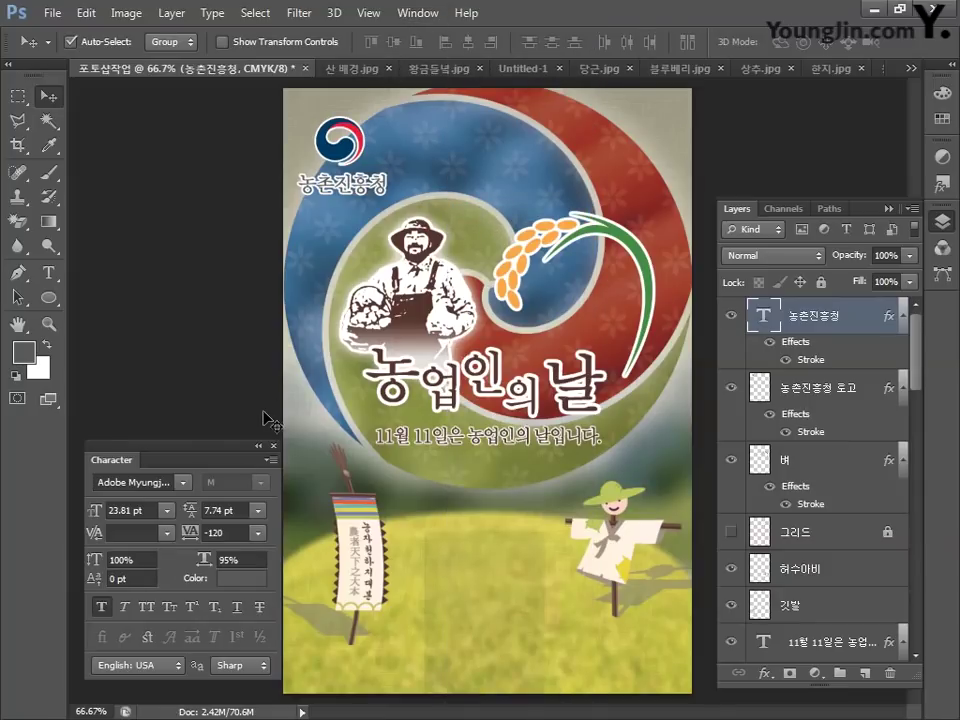
{"action": "left_click", "coordinate": [184, 483]}
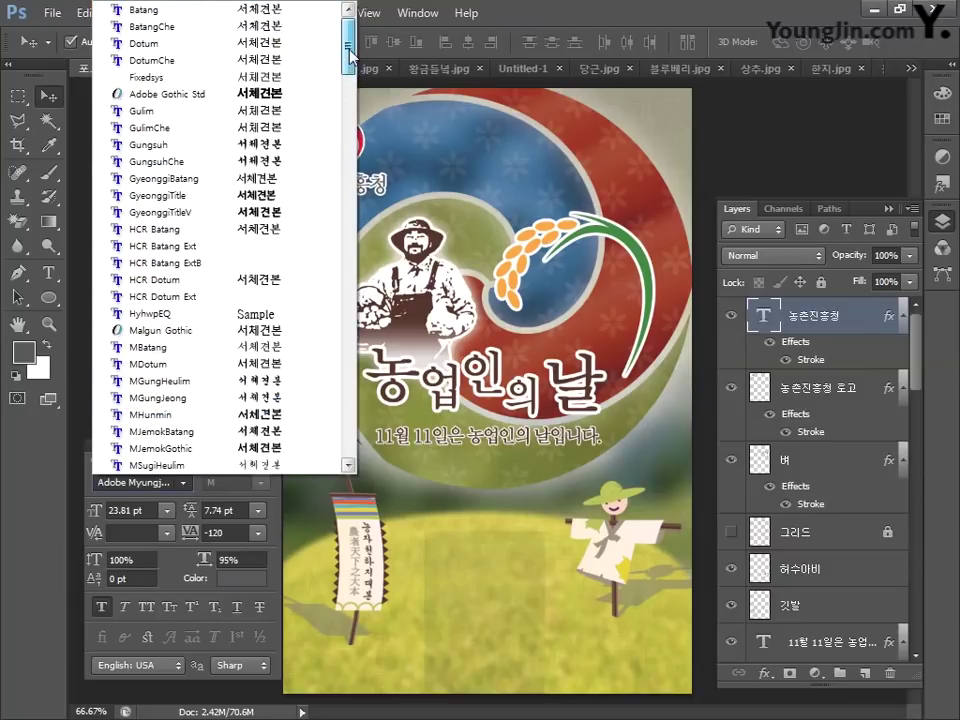
{"action": "left_click", "coordinate": [280, 421]}
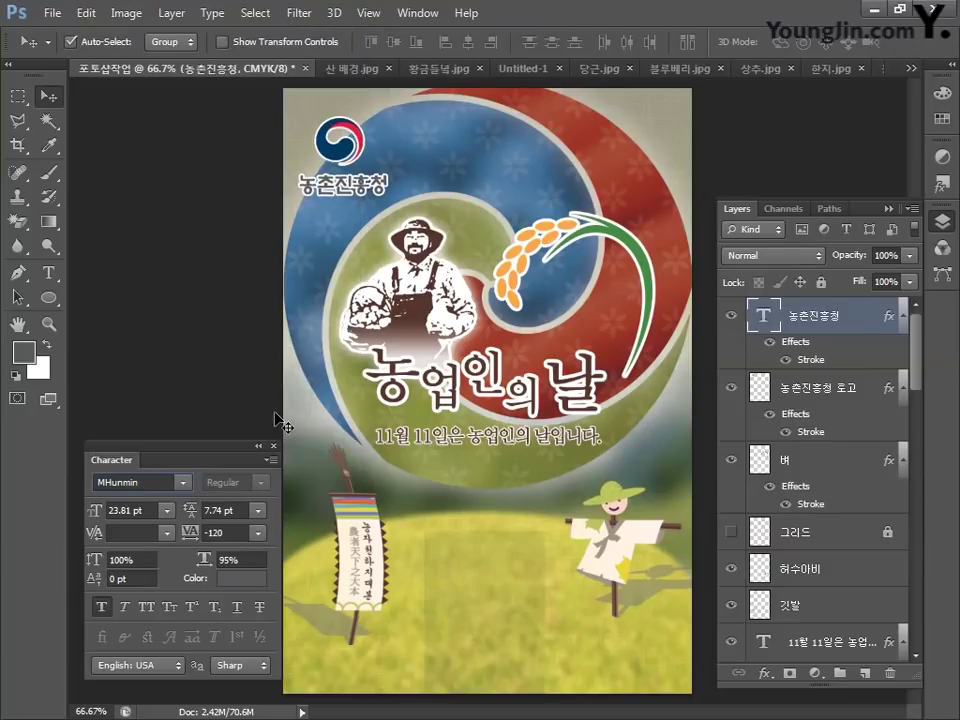
{"action": "left_click", "coordinate": [274, 447]}
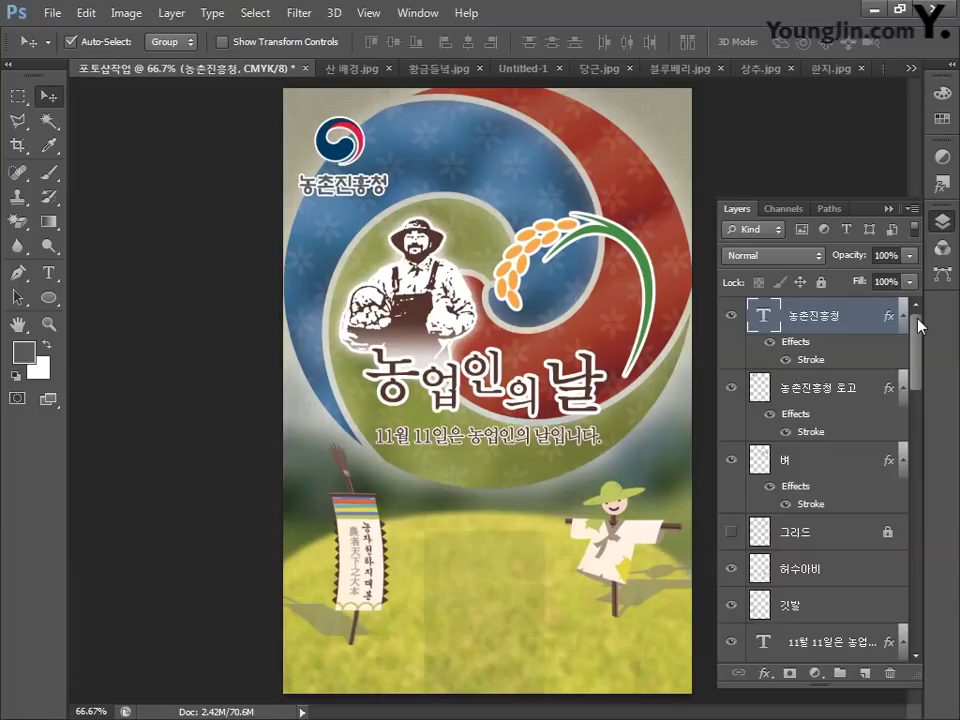
Move the 그리드 layer to the top of the layer stack and make it visible.
{"action": "left_click_drag", "start_coordinate": [771, 534], "coordinate": [835, 316]}
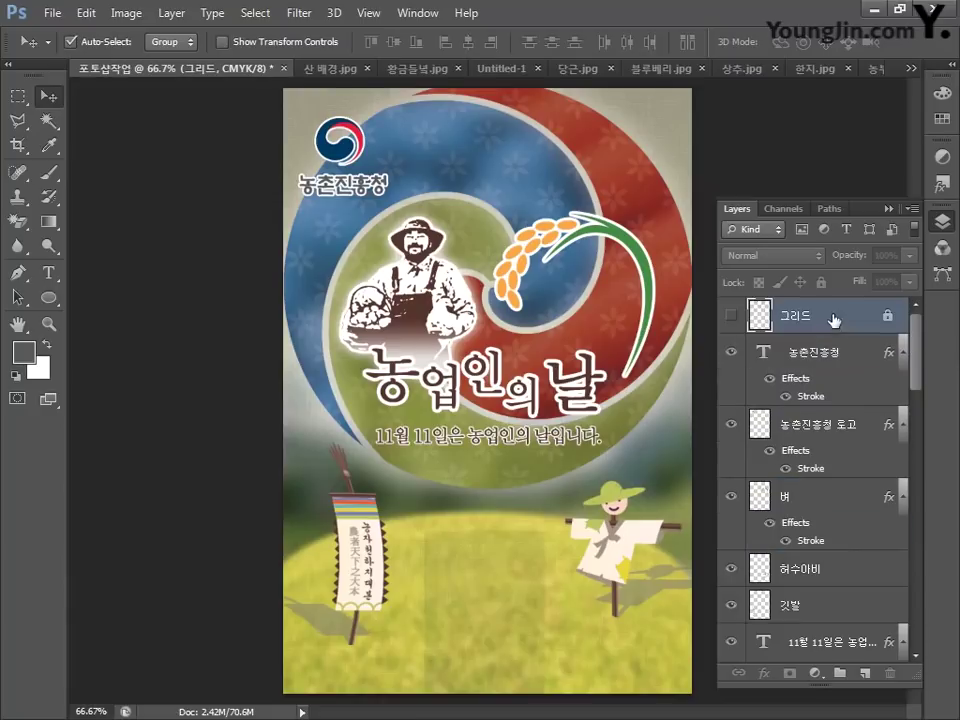
{"action": "left_click", "coordinate": [731, 317]}
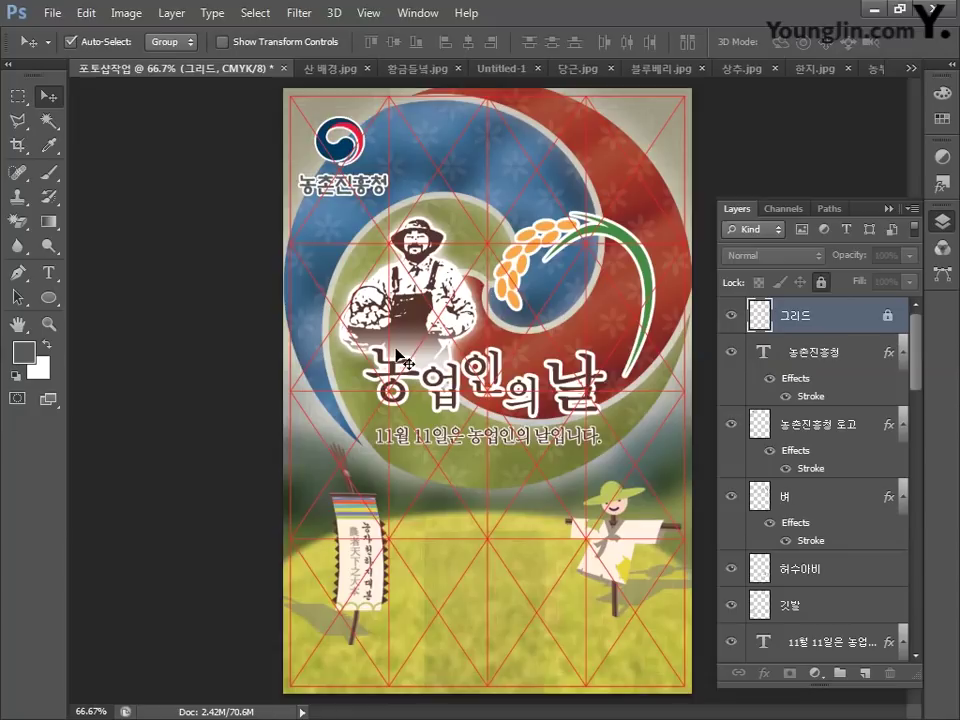
Hide the 그리드 layer and stamp all visible layers into a new merged layer directly above the 농촌진흥청 text layer.
{"action": "left_click", "coordinate": [731, 318]}
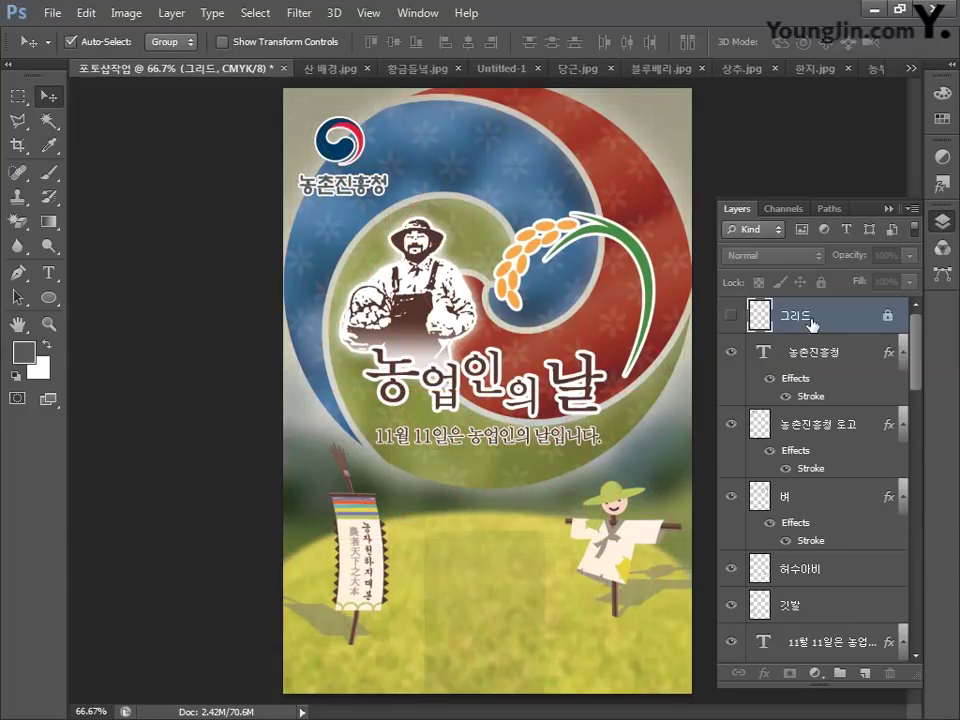
{"action": "left_click", "coordinate": [813, 358]}
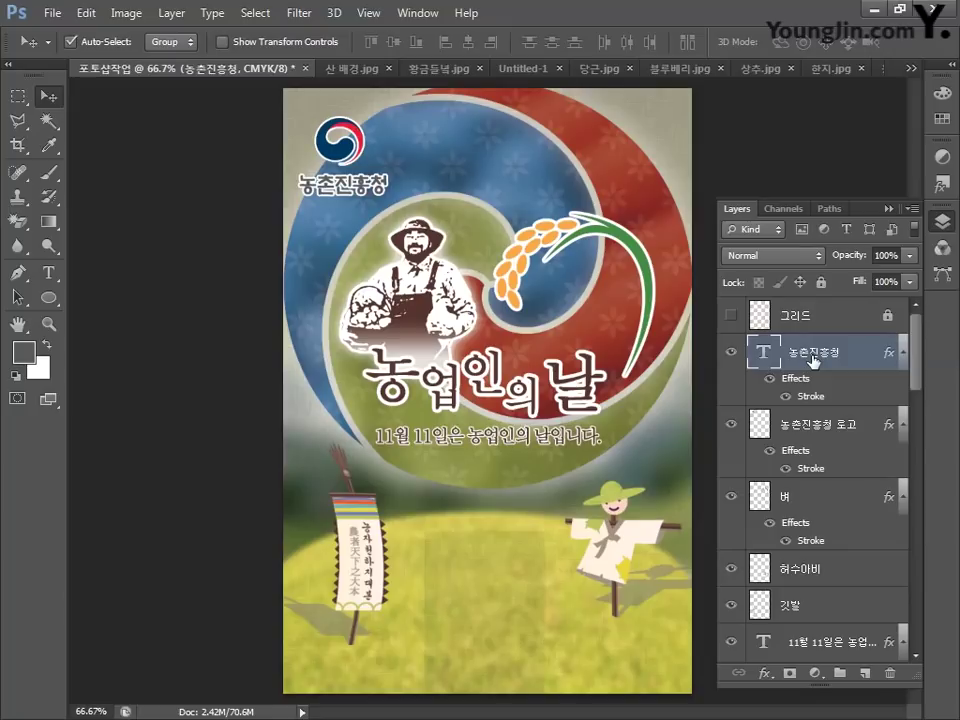
{"action": "key", "text": "ctrl+alt+shift+e"}
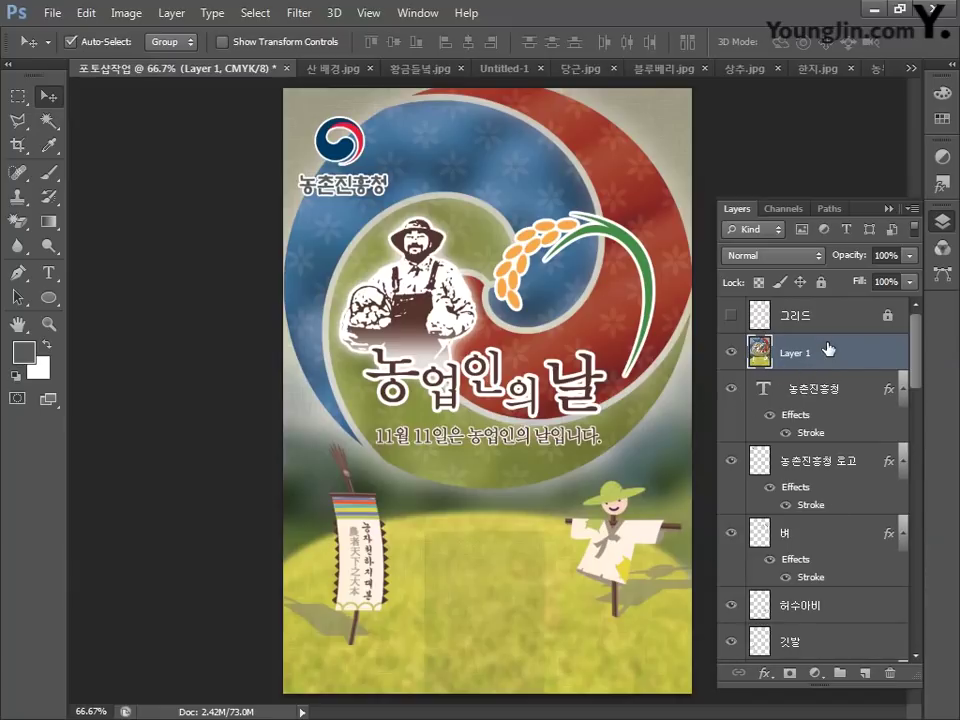
Convert the poster's colour mode to RGB Color without flattening the layers.
{"action": "left_click", "coordinate": [126, 15]}
{"action": "mouse_move", "coordinate": [257, 41]}
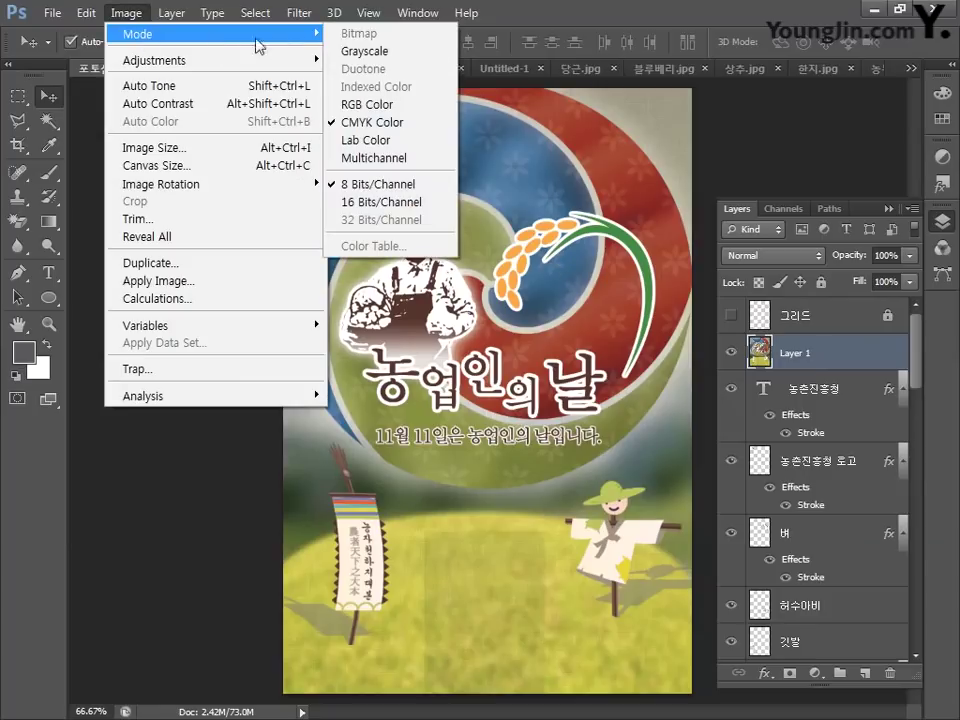
{"action": "left_click", "coordinate": [354, 110]}
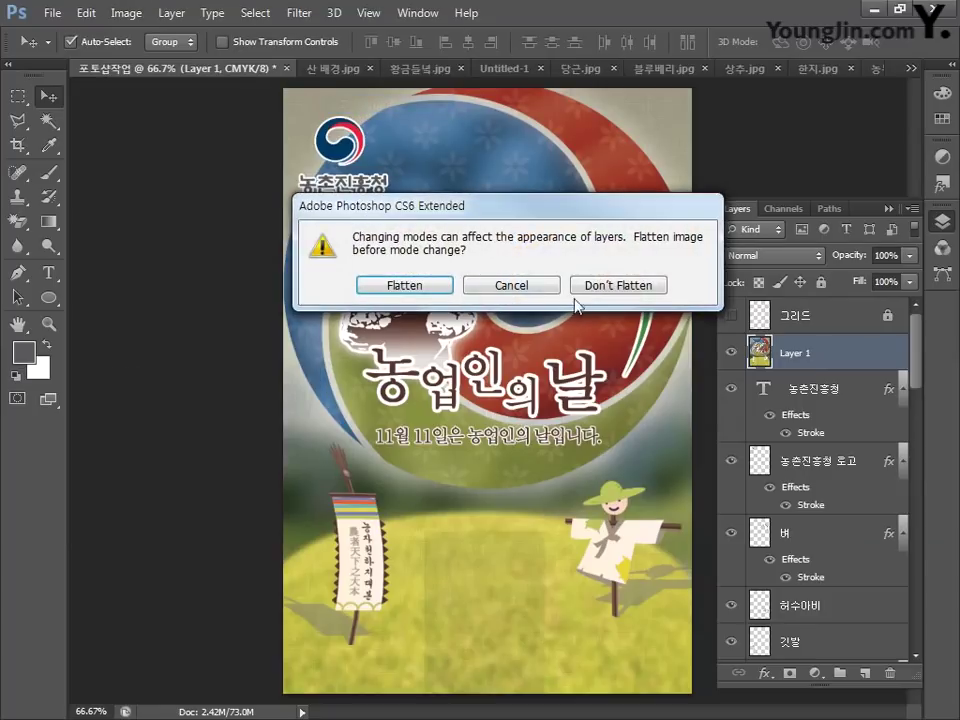
{"action": "left_click", "coordinate": [622, 346]}
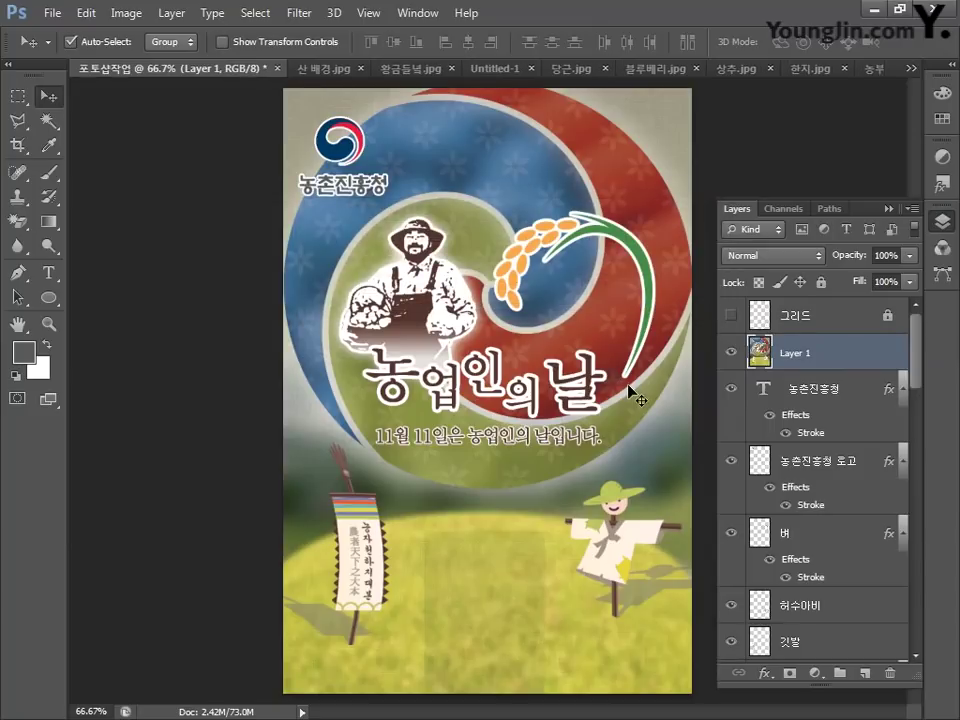
Save a JPEG copy of the poster named 01 in the 제공 파일 folder with quality 12 (Maximum) and Baseline ("Standard") format.
{"action": "left_click", "coordinate": [50, 15]}
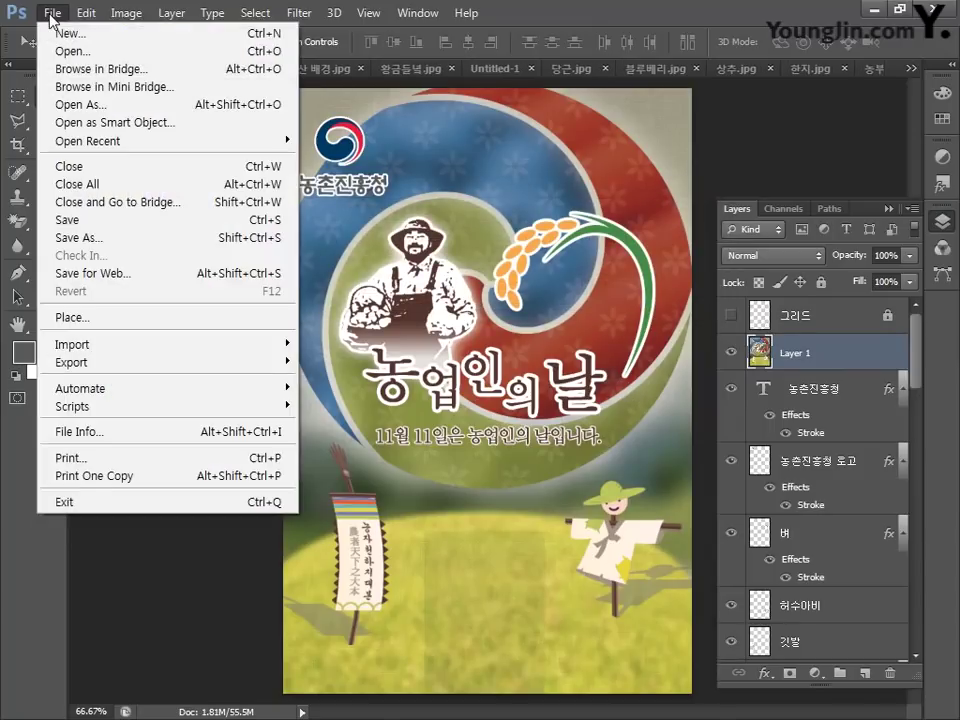
{"action": "left_click", "coordinate": [99, 238]}
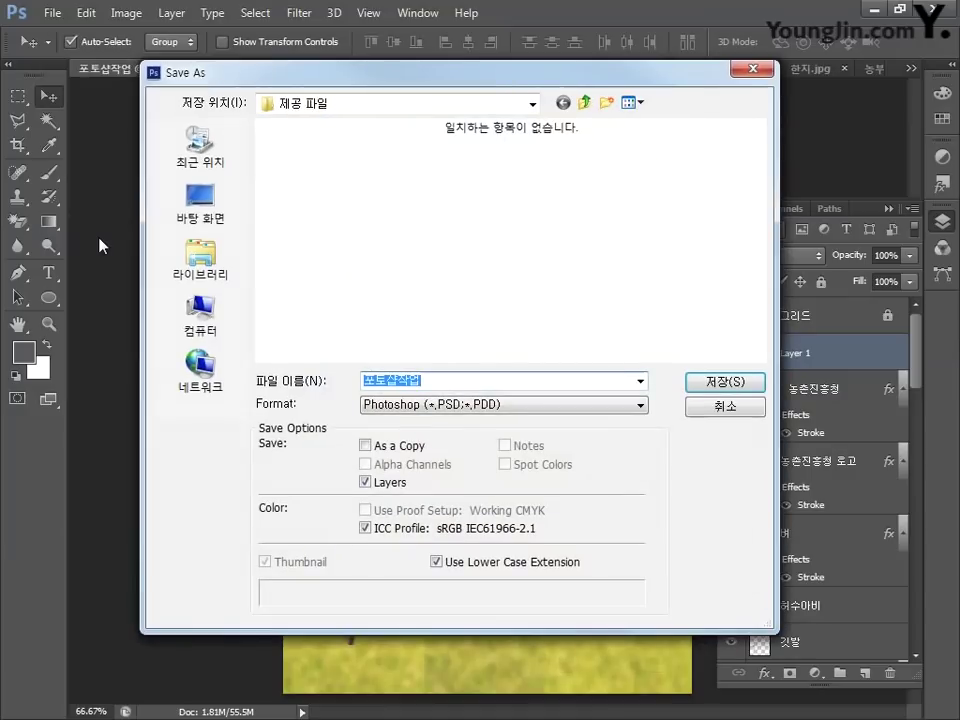
{"action": "left_click", "coordinate": [450, 404]}
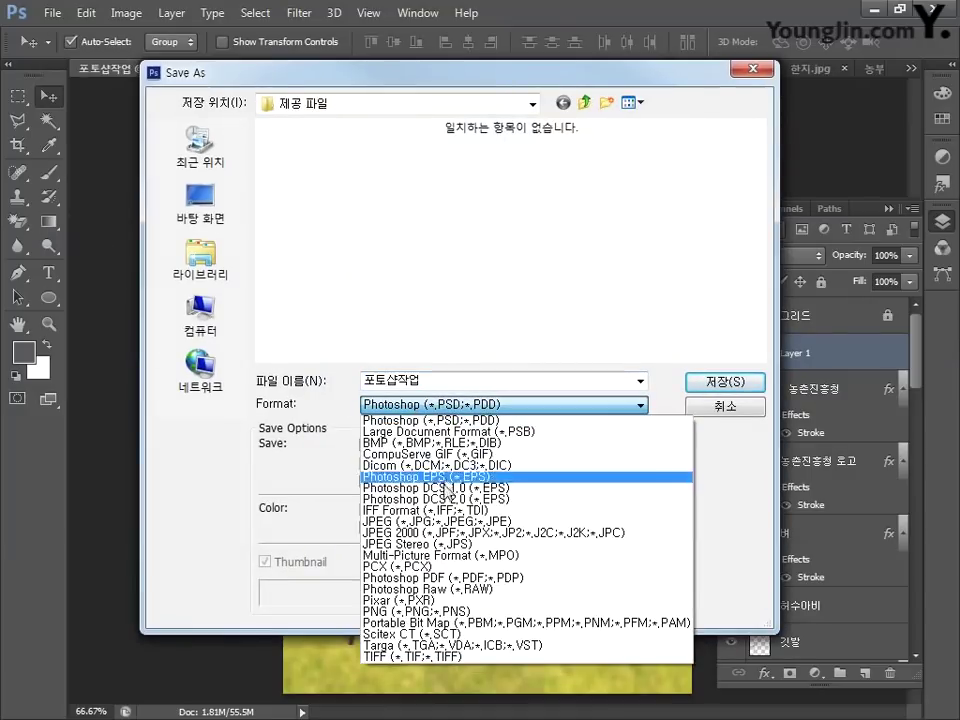
{"action": "left_click", "coordinate": [445, 521]}
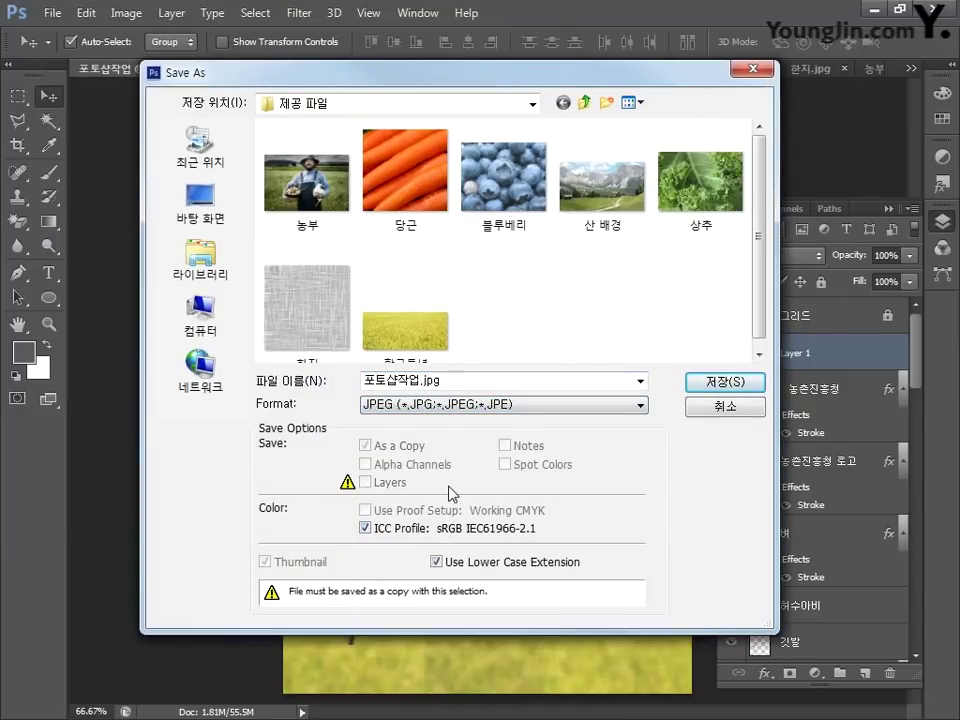
{"action": "double_click", "coordinate": [454, 381]}
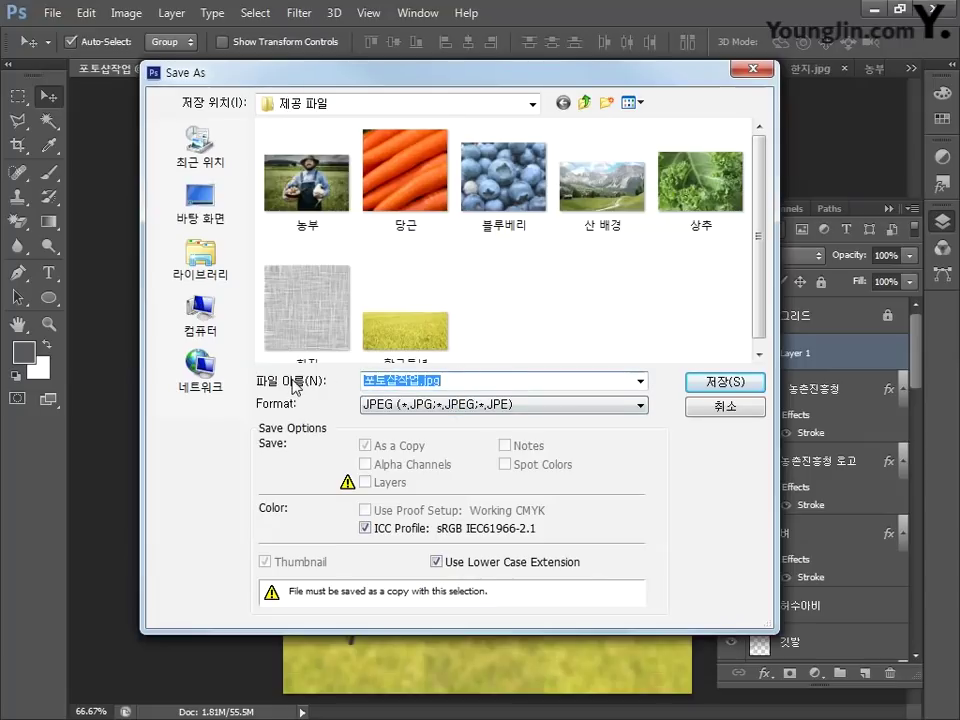
{"action": "type", "text": "ㅇㅣ"}
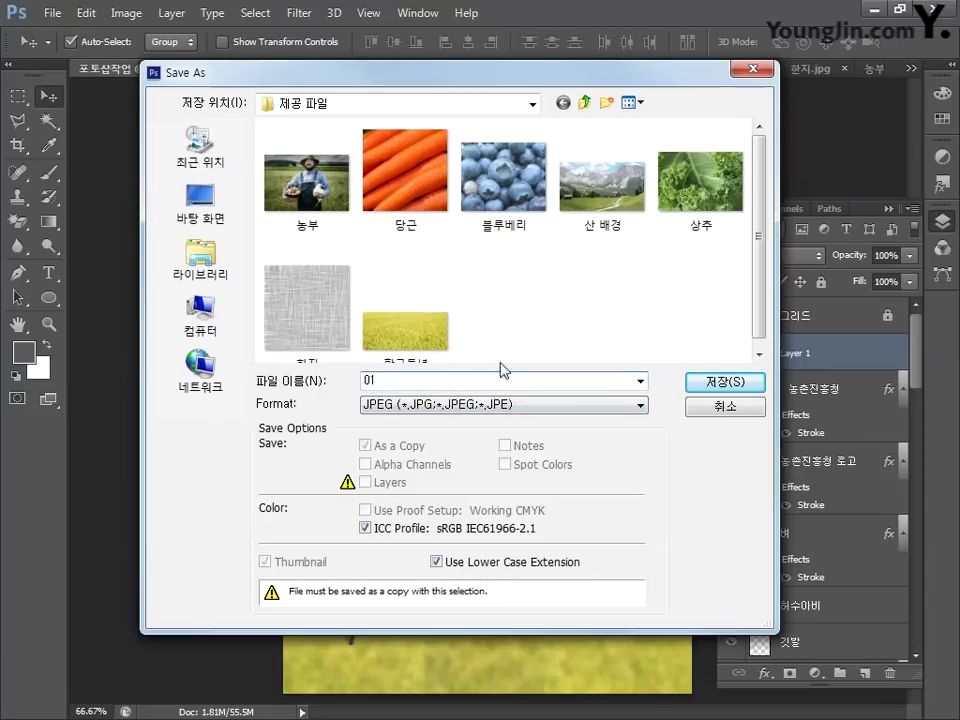
{"action": "left_click", "coordinate": [725, 383]}
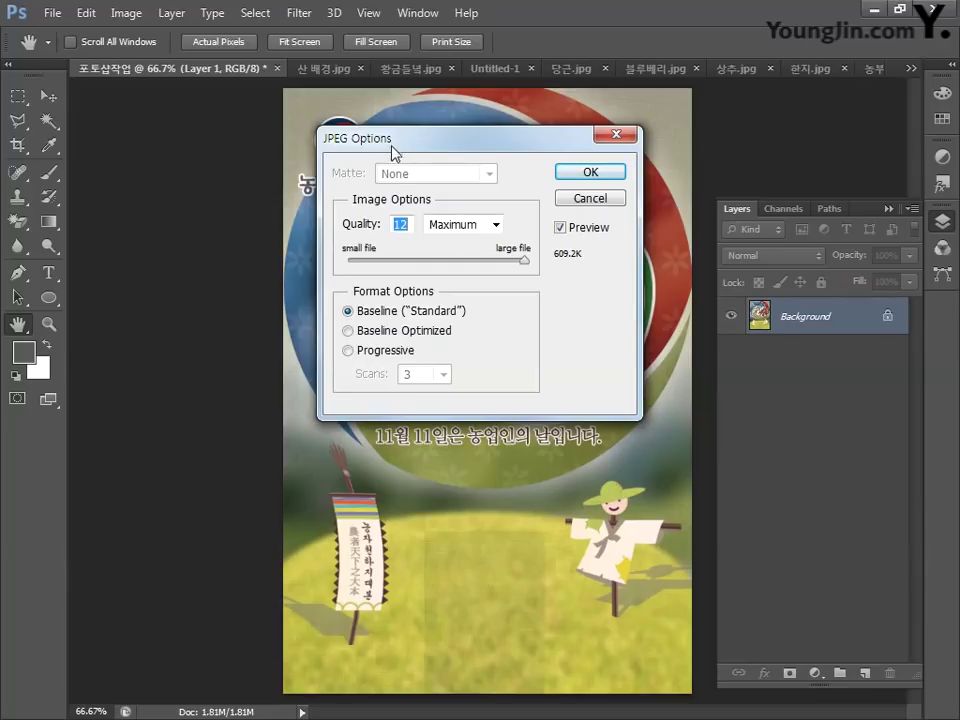
{"action": "type", "text": "1"}
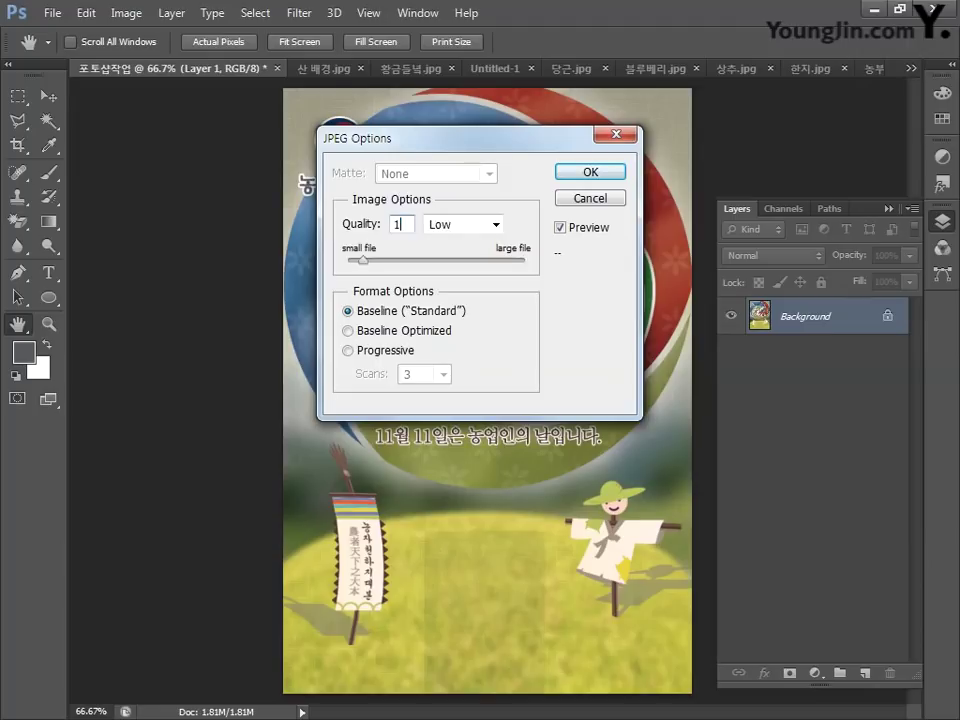
{"action": "type", "text": "2"}
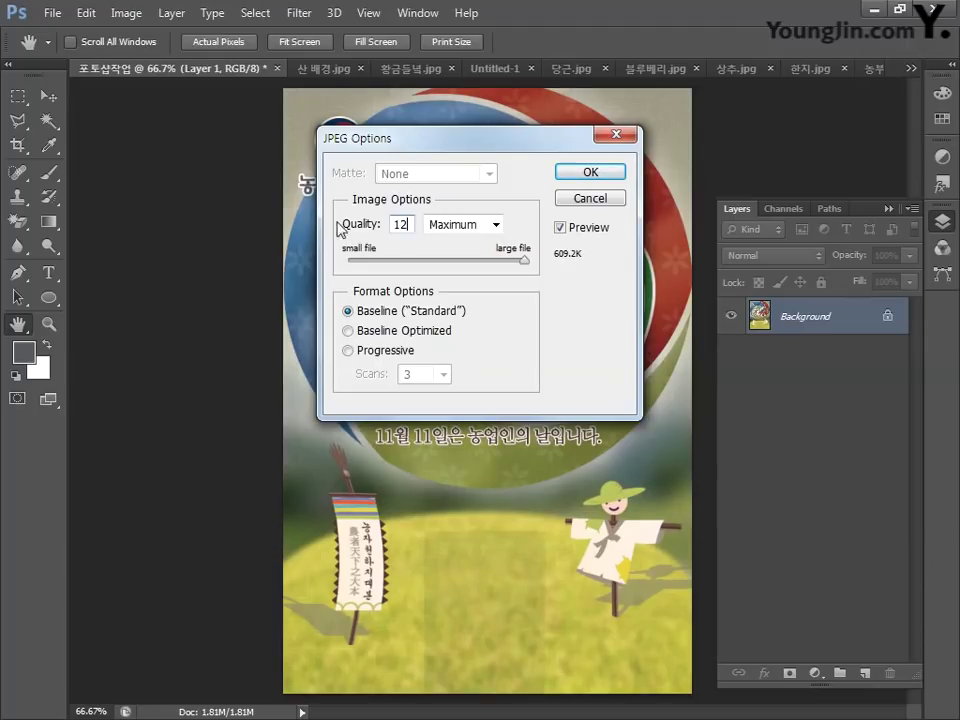
{"action": "left_click", "coordinate": [576, 176]}
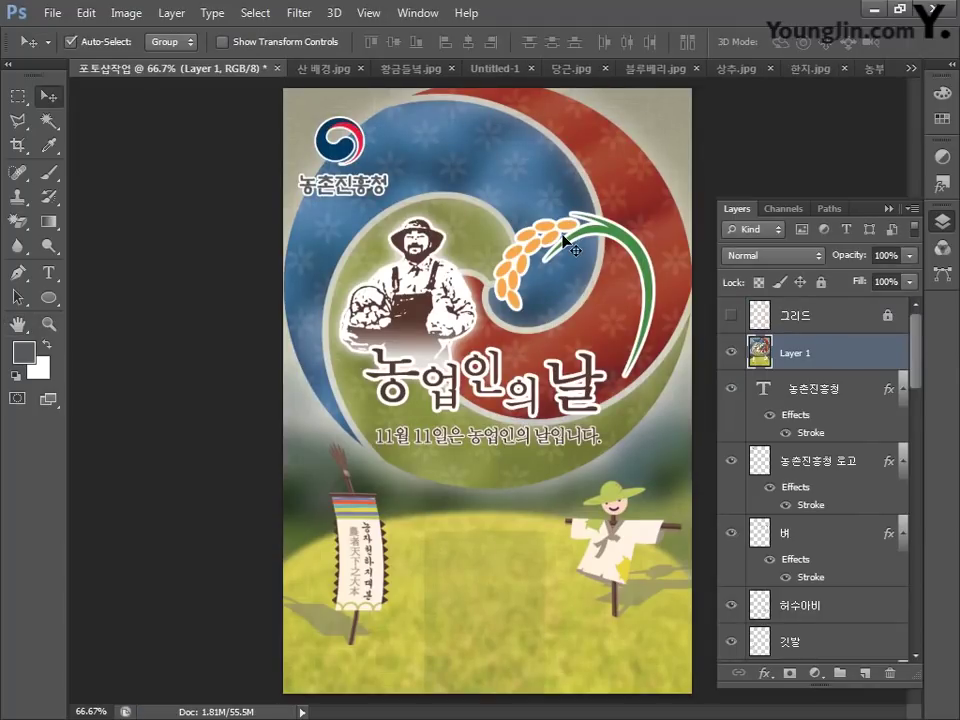